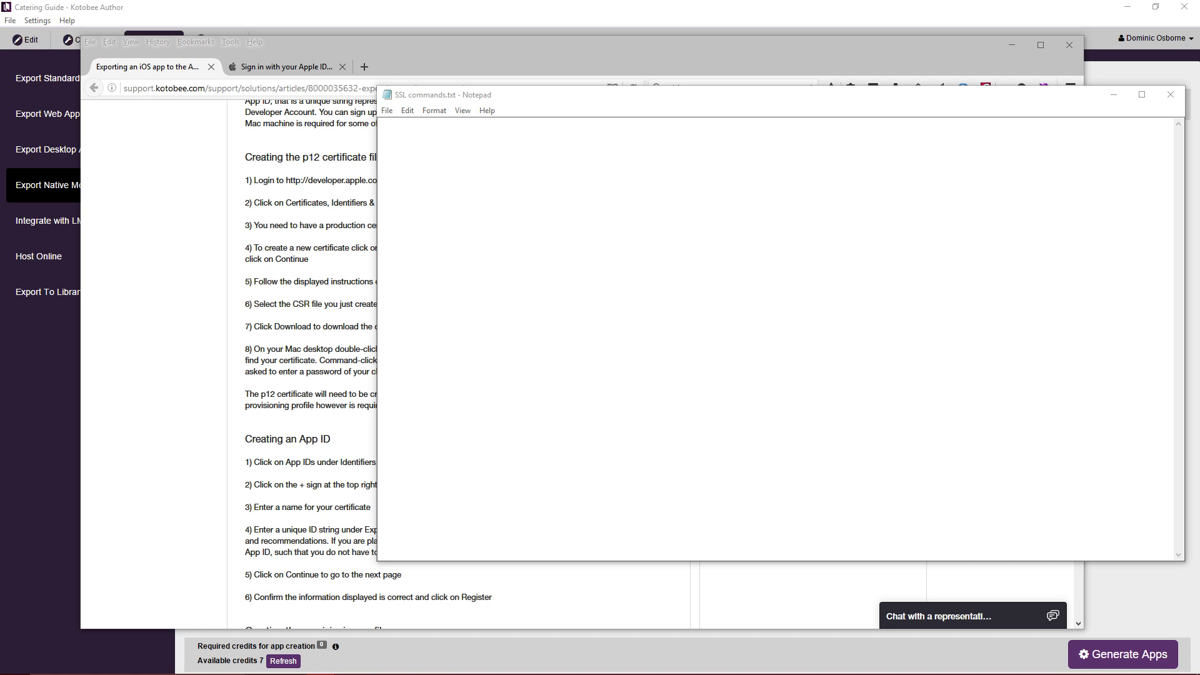
# Review the p12 certificate and step 8 passages of the iOS export article, then return to Kotobee Author.
pyautogui.click(515, 45)
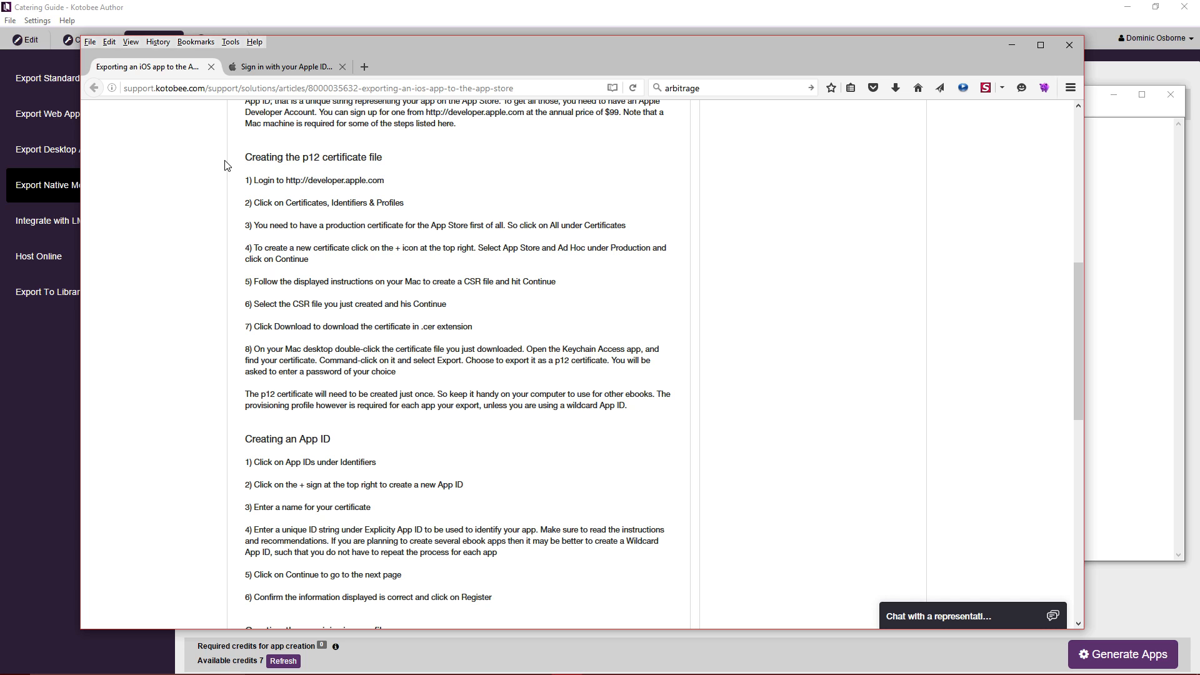
pyautogui.moveTo(252, 157); pyautogui.dragTo(353, 157)
pyautogui.click(450, 157)
pyautogui.moveTo(253, 349); pyautogui.dragTo(343, 354)
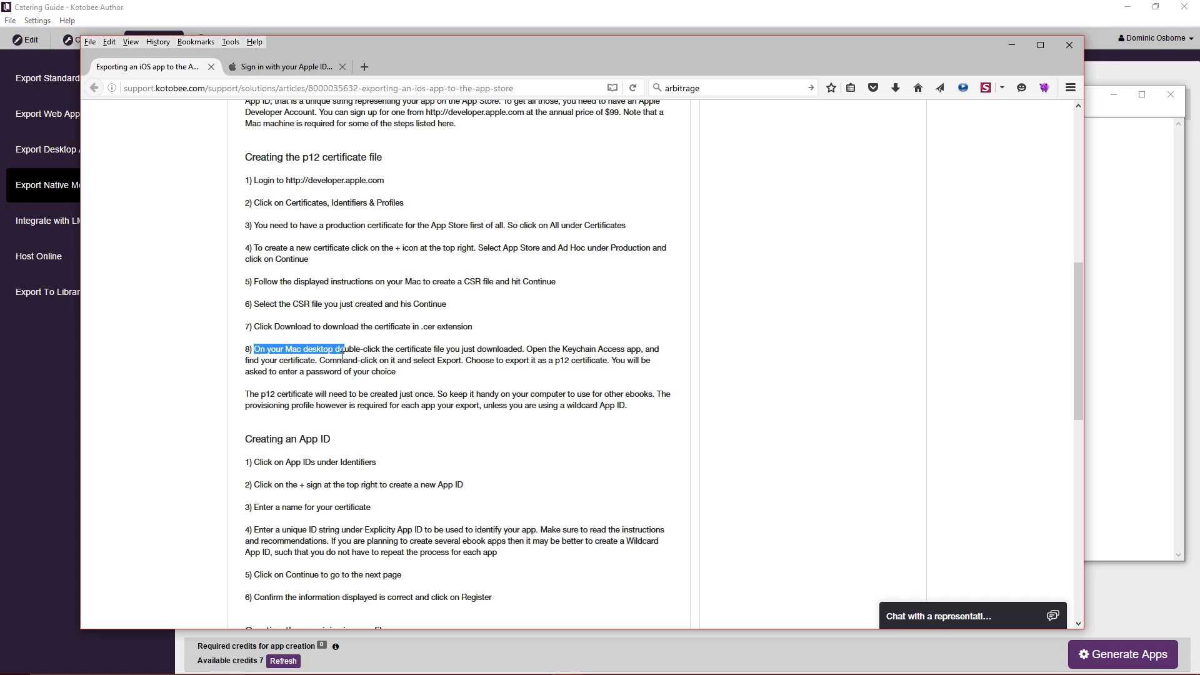
pyautogui.click(342, 354)
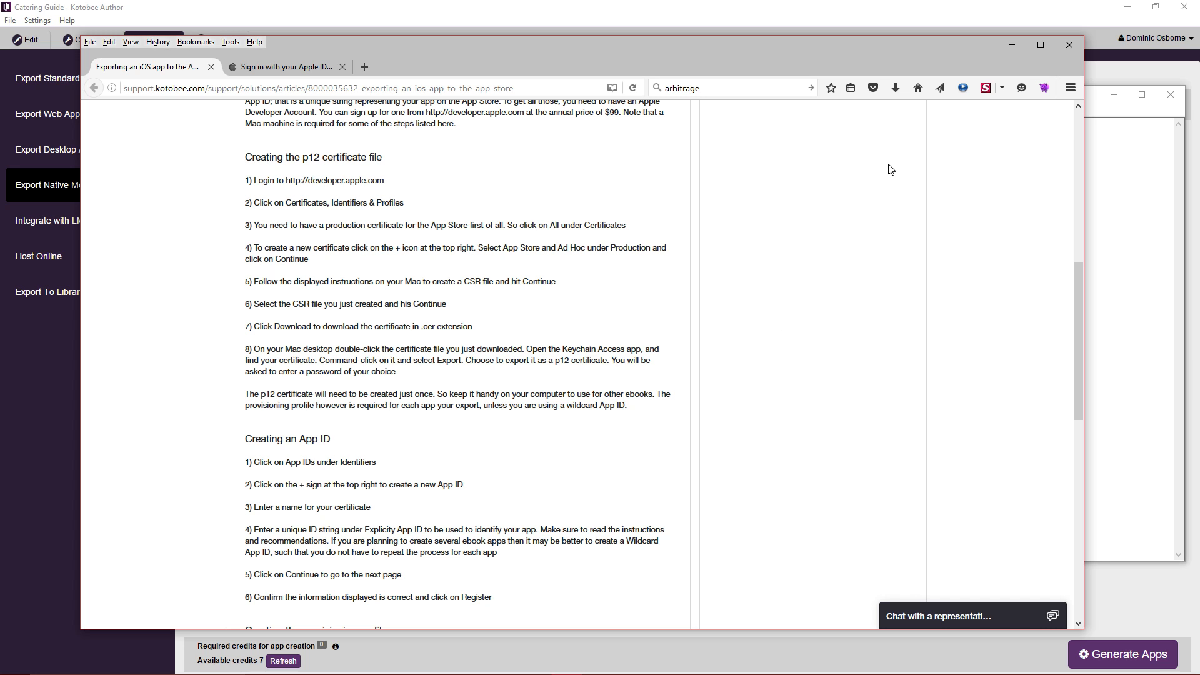
pyautogui.click(820, 24)
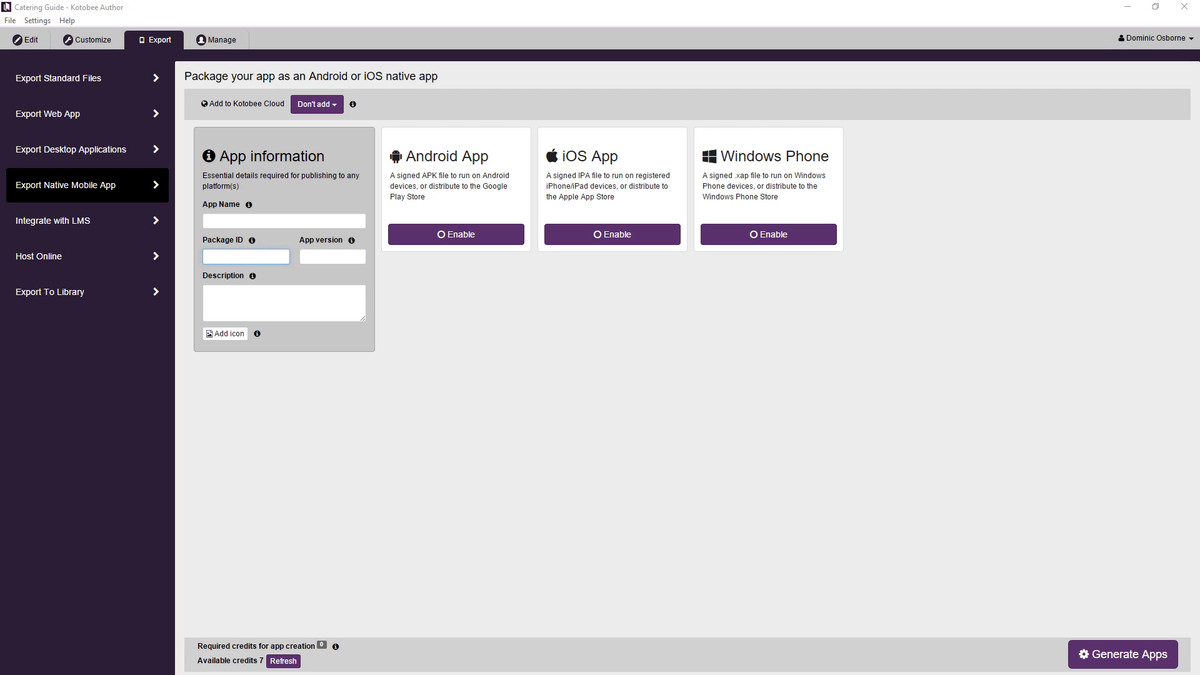
# Switch between the export article and SSL commands notes, then close the iOS export article tab.
pyautogui.press('super')
pyautogui.click(680, 673)
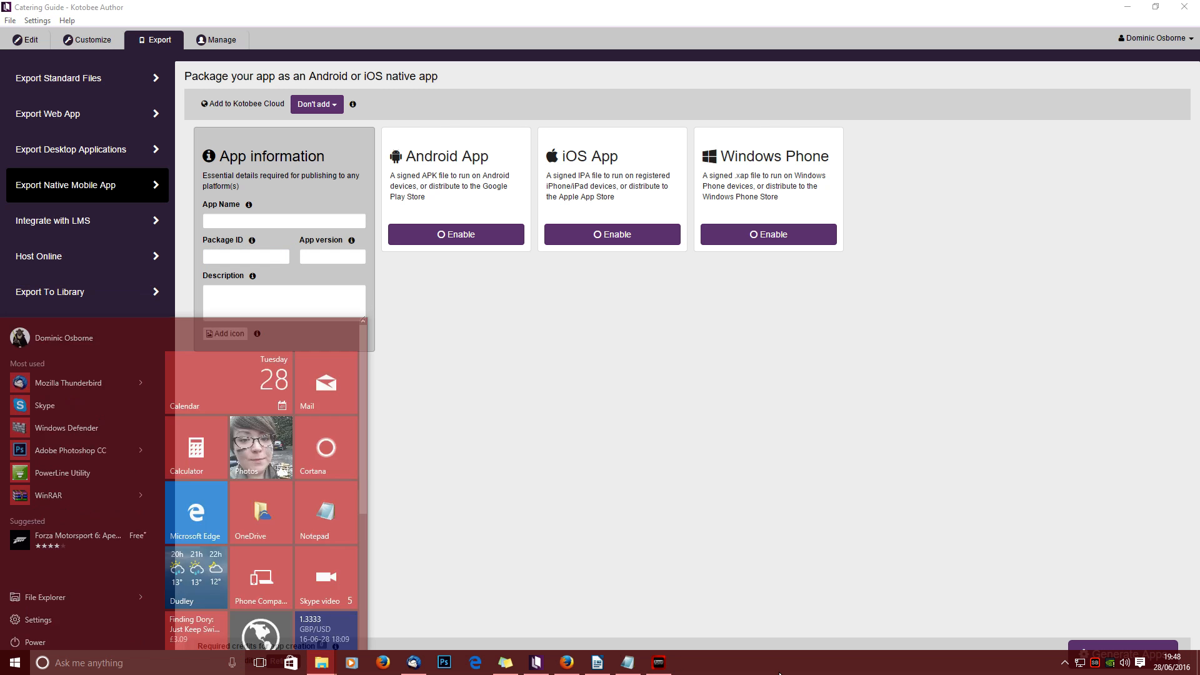
pyautogui.click(582, 670)
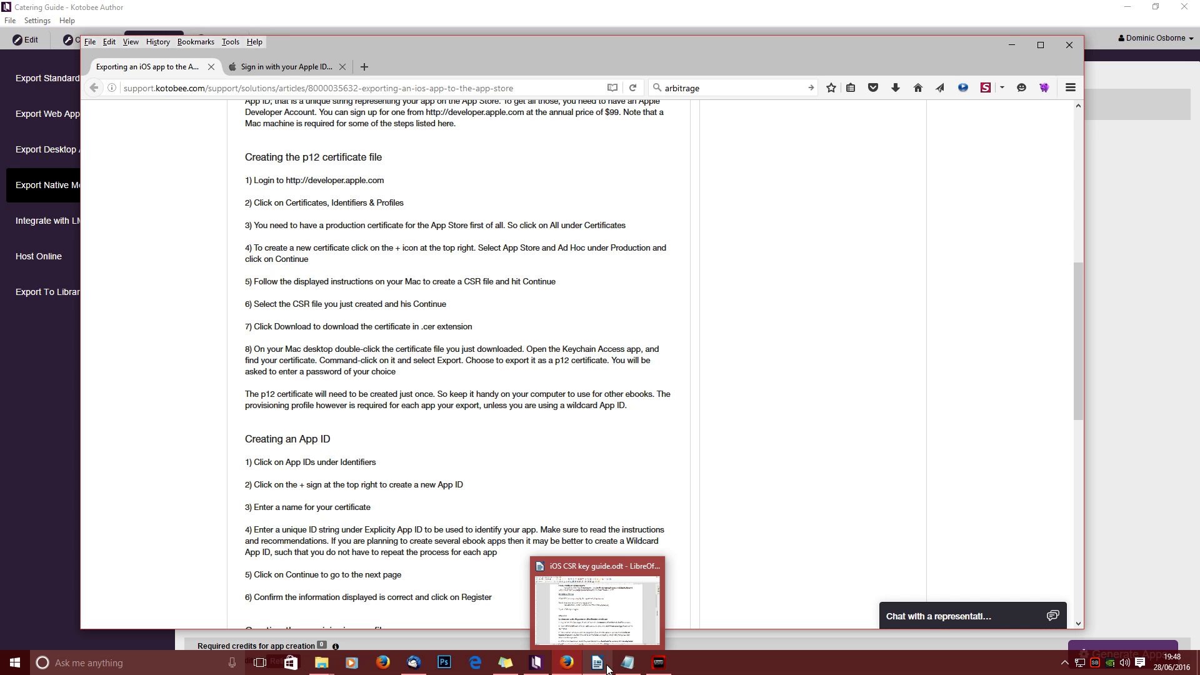
pyautogui.click(602, 639)
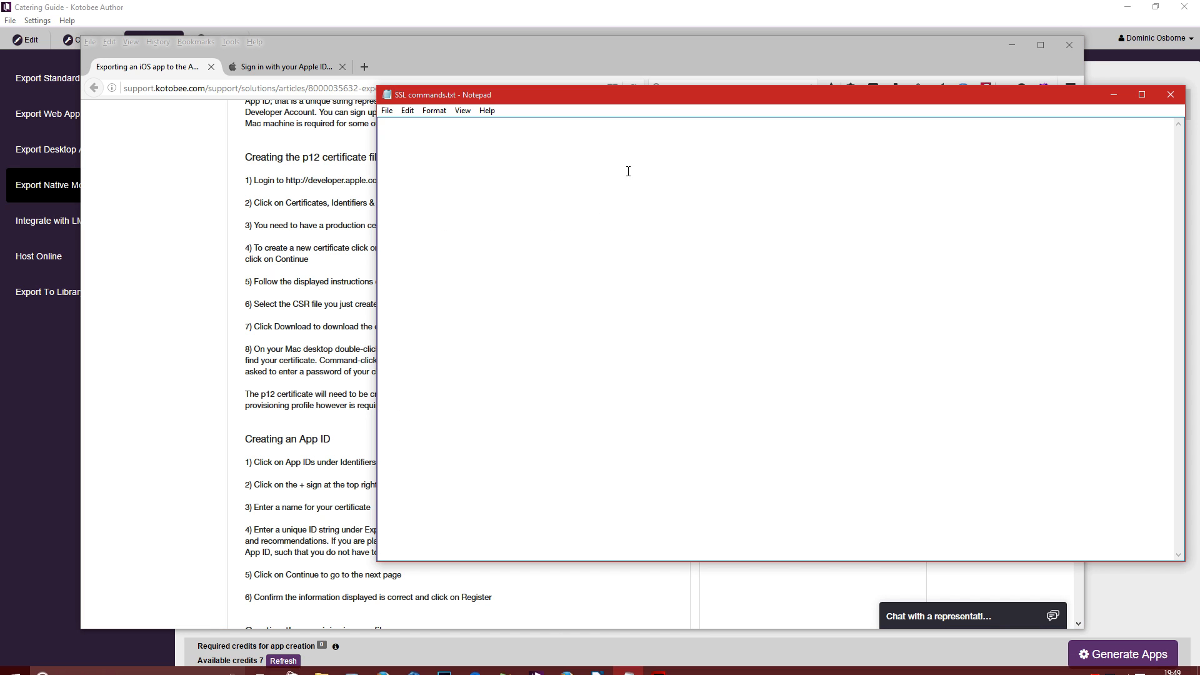
pyautogui.click(758, 80)
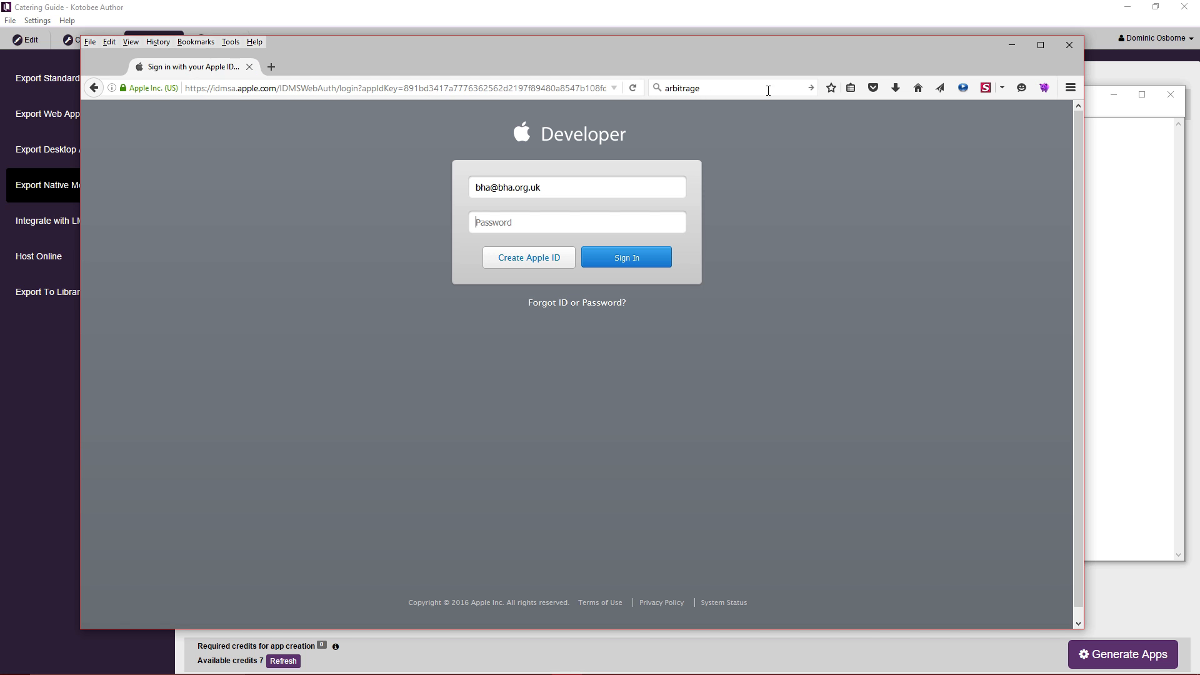
pyautogui.click(211, 67)
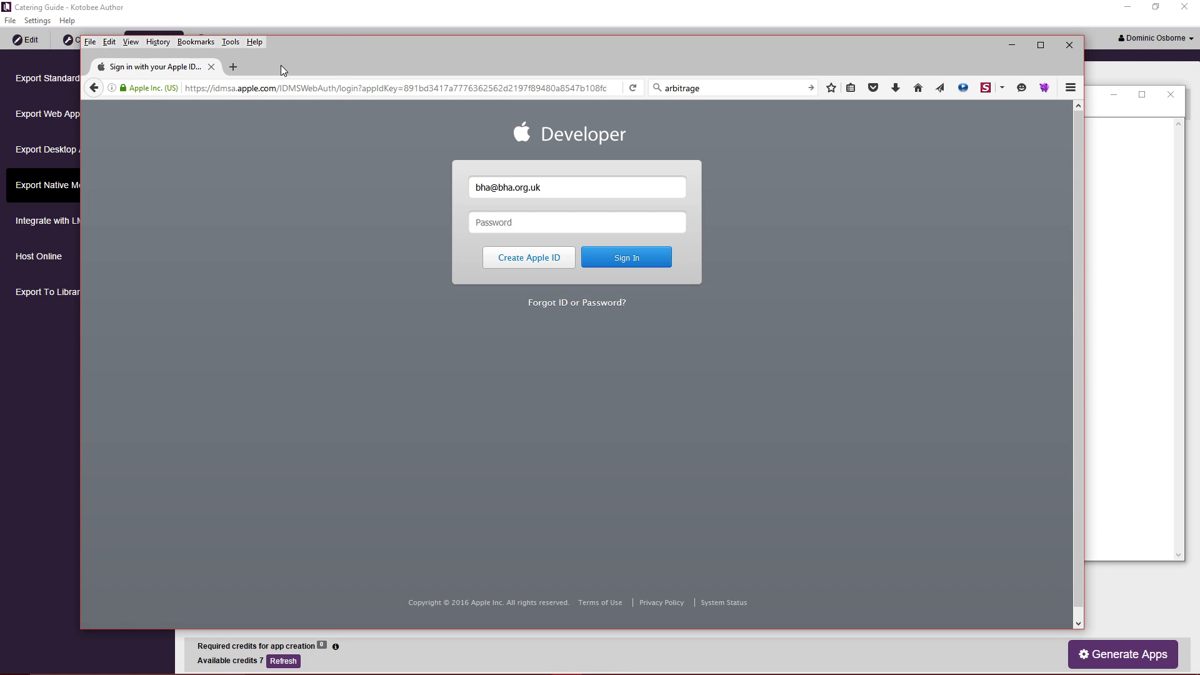
# Load the slproweb Win32 OpenSSL download page in a new Firefox tab.
pyautogui.click(233, 68)
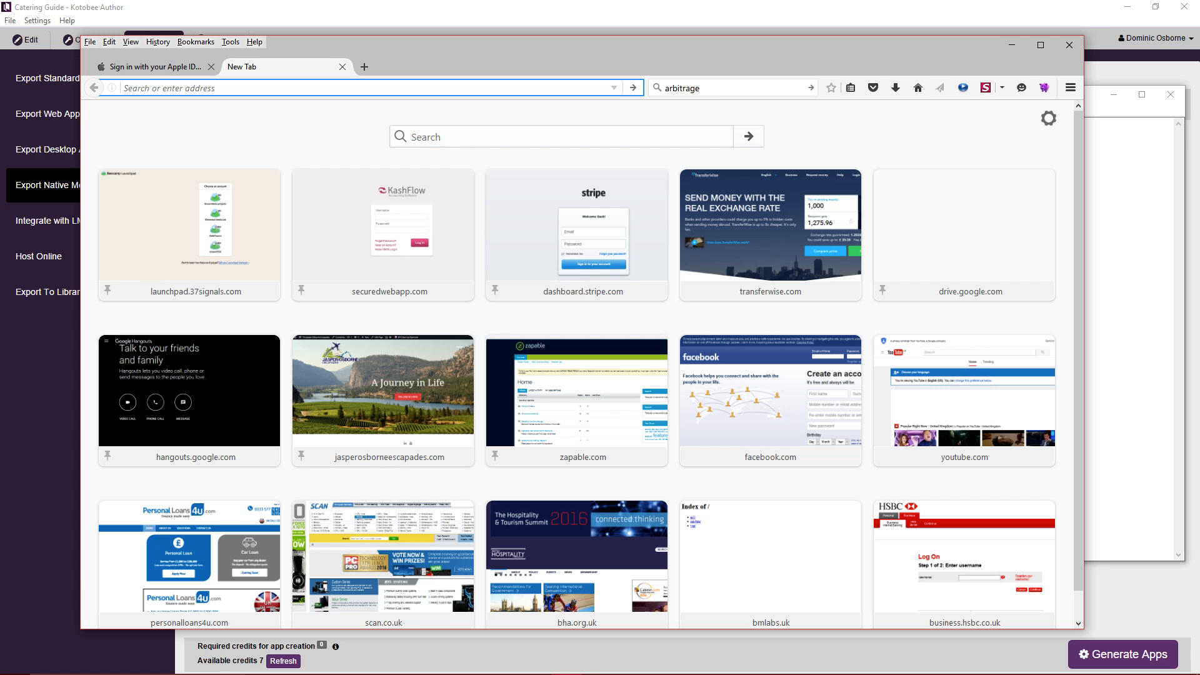
pyautogui.hotkey('alt', 'Tab')
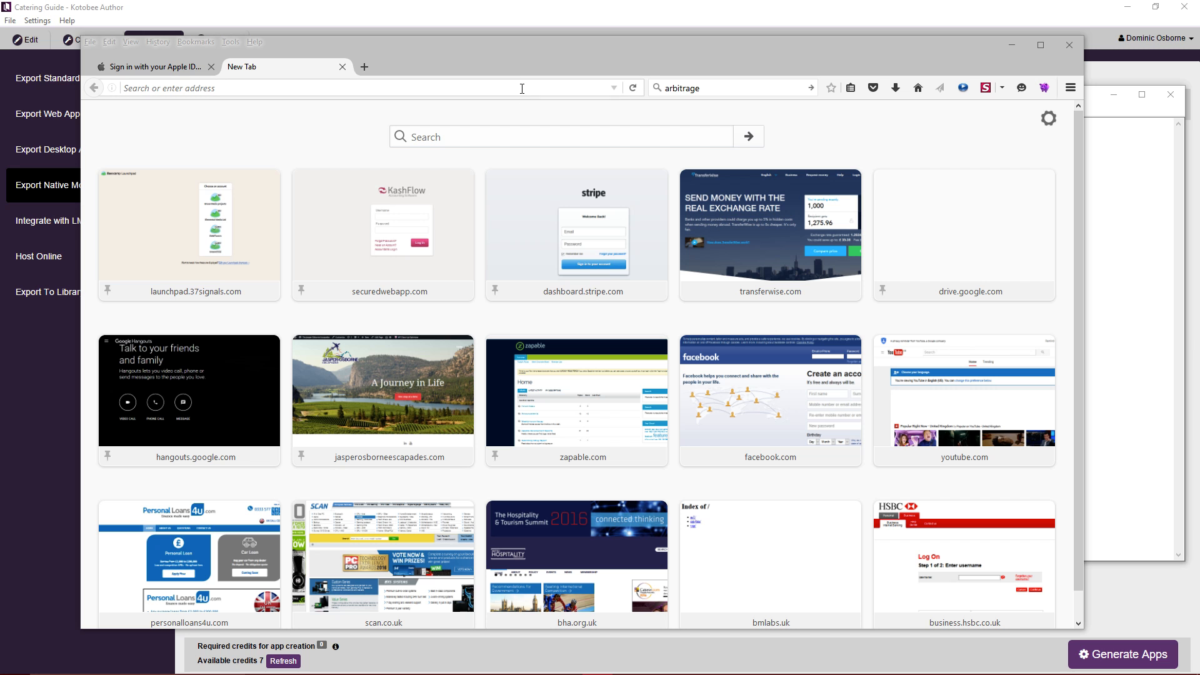
pyautogui.click(562, 88)
pyautogui.write('https://slproweb.com/products/Win32OpenSSL.html')
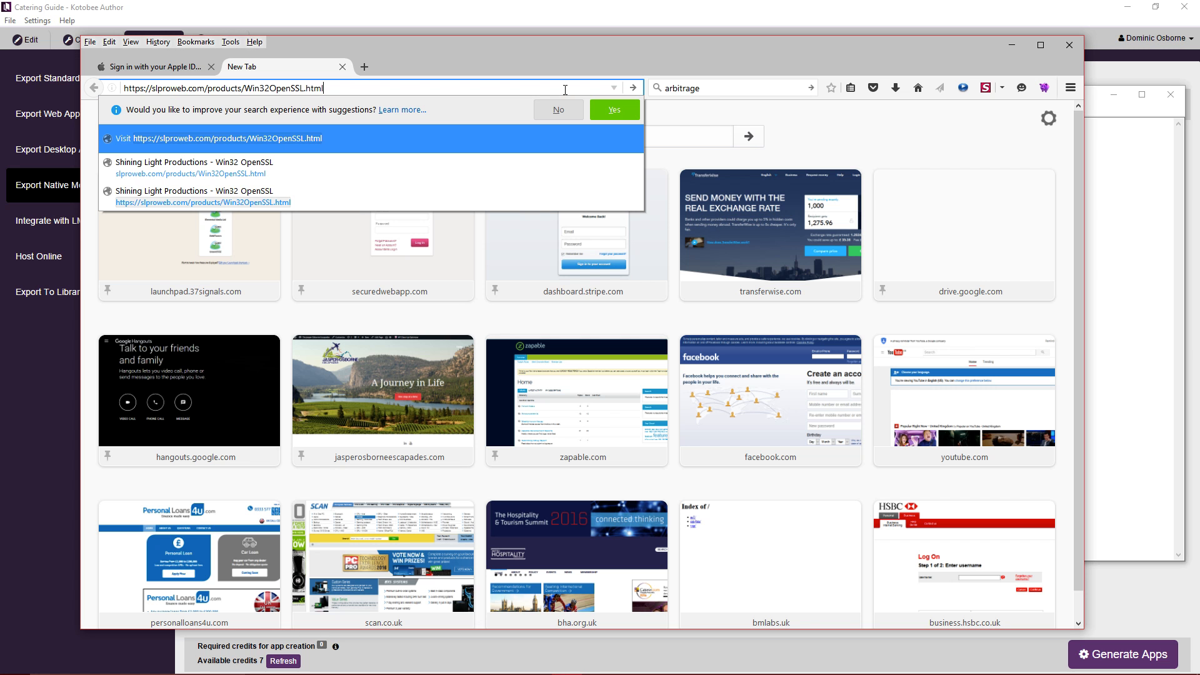
pyautogui.press('Return')
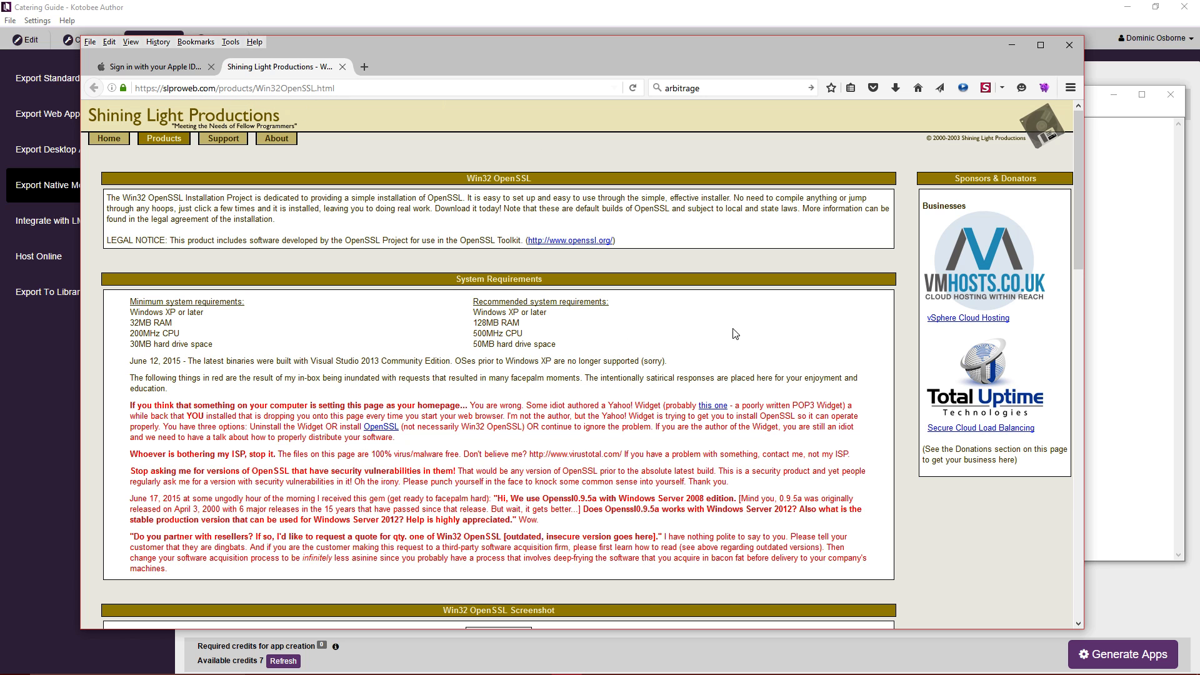
# Download the Win32 OpenSSL v1.0.2h Light installer and run it from Downloads.
pyautogui.scroll(-2, 750, 324)
pyautogui.scroll(-6, 750, 324)
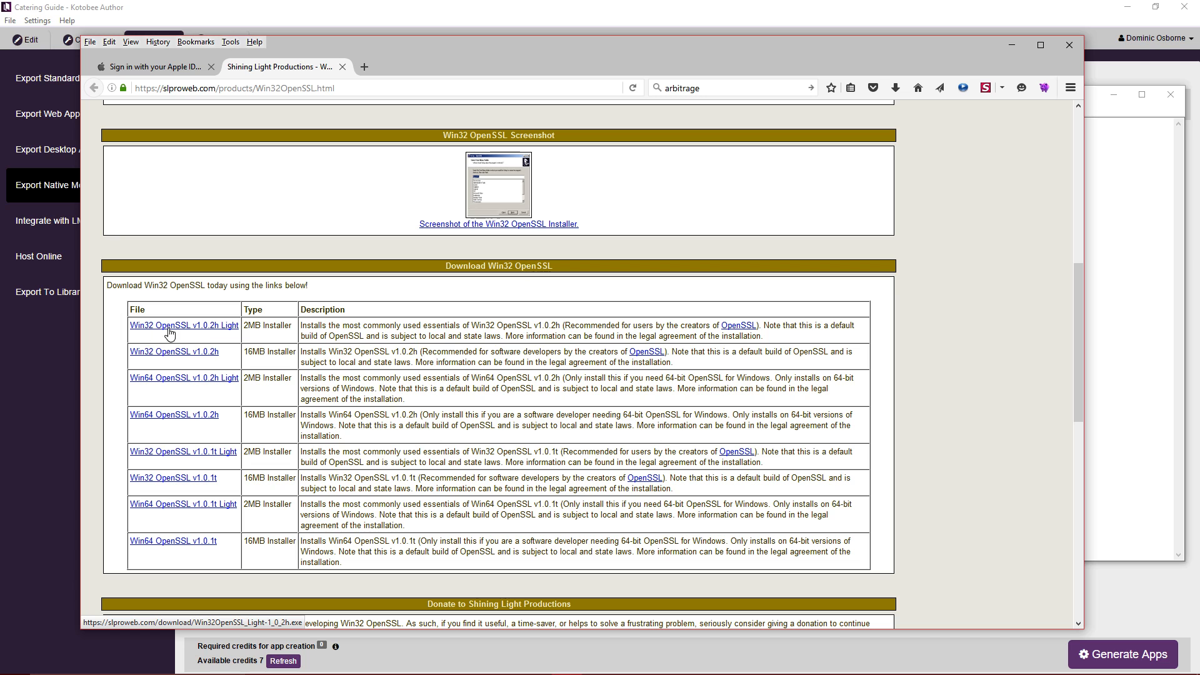
pyautogui.click(229, 331)
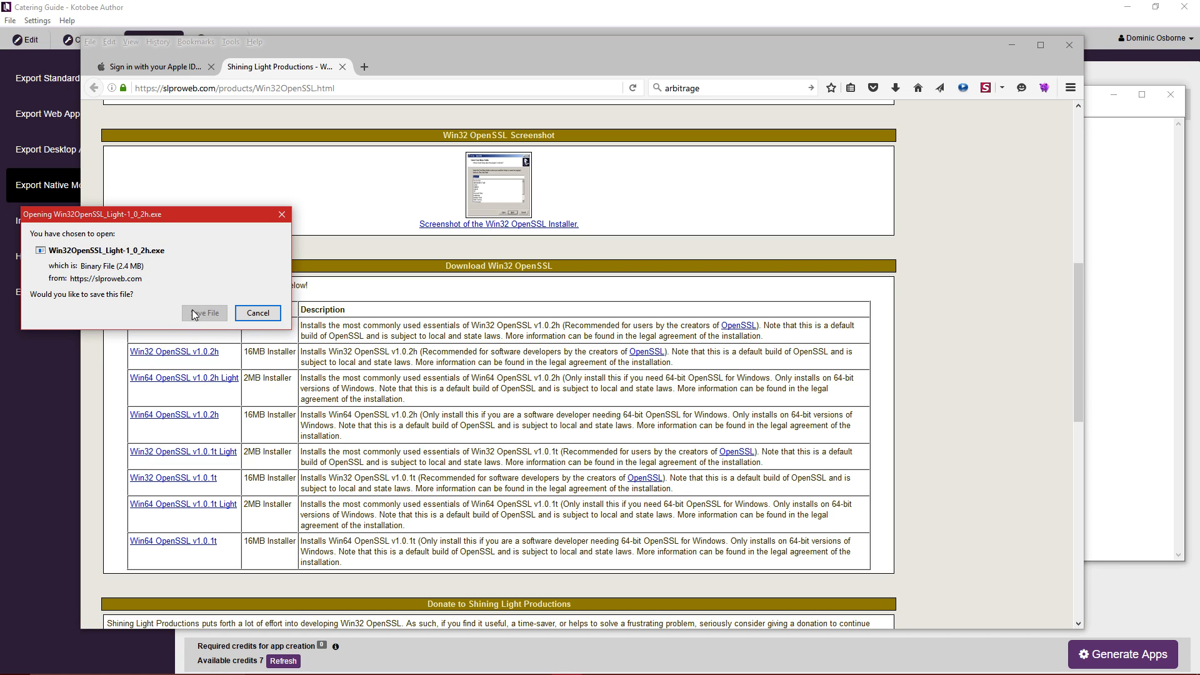
pyautogui.click(205, 313)
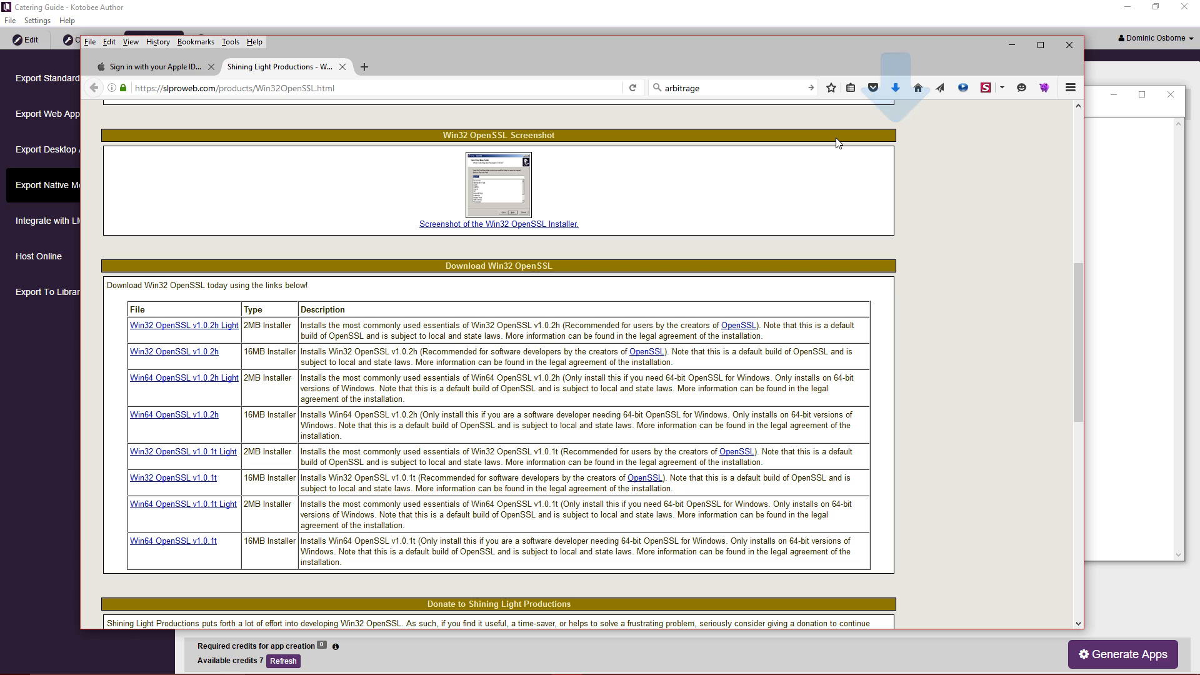
pyautogui.click(898, 90)
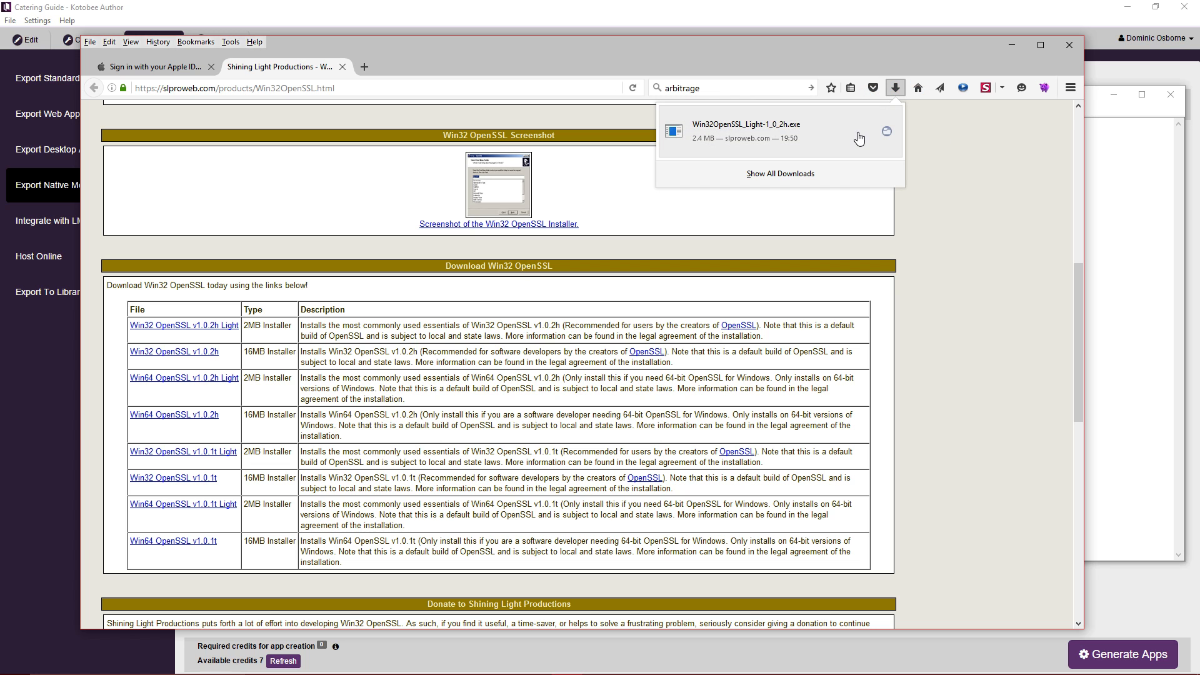
pyautogui.click(812, 125)
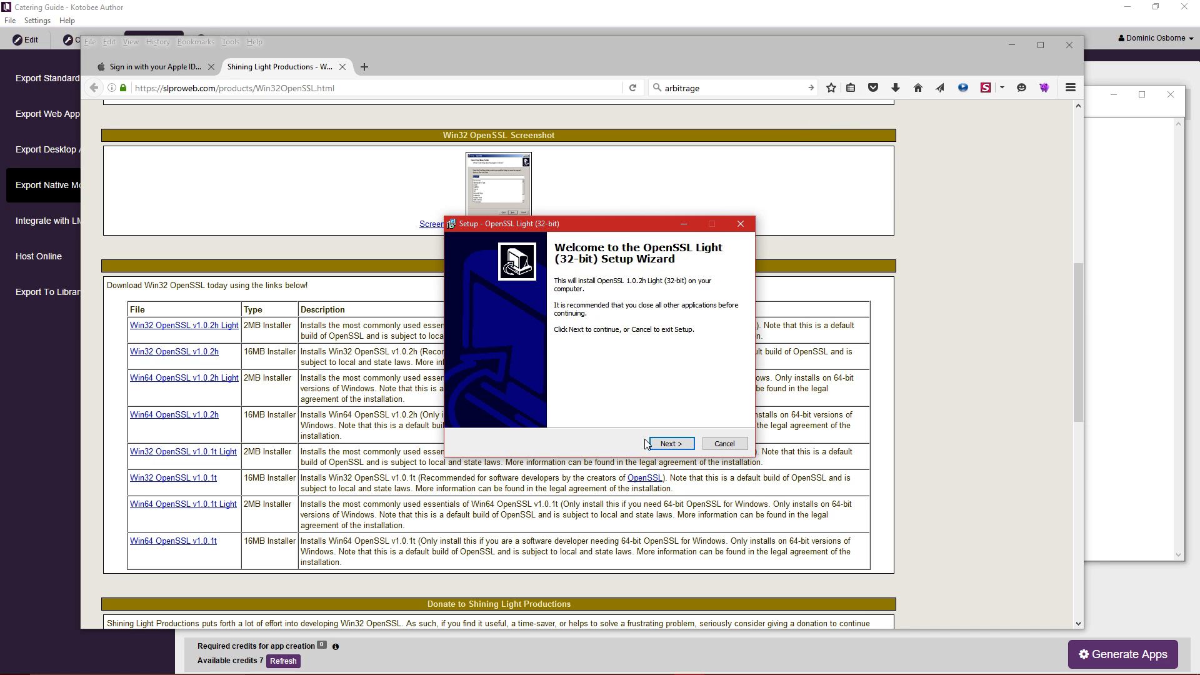
# Accept the OpenSSL license agreement and browse the drive tree for an install folder.
pyautogui.click(689, 444)
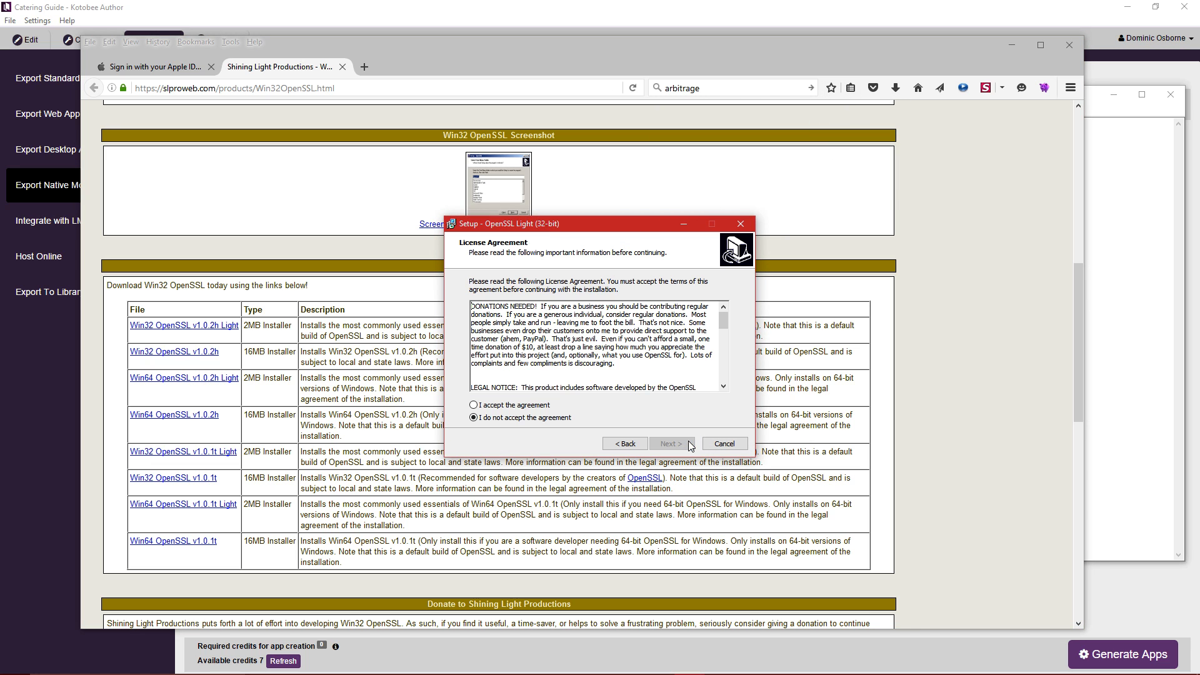
pyautogui.click(480, 407)
pyautogui.click(681, 445)
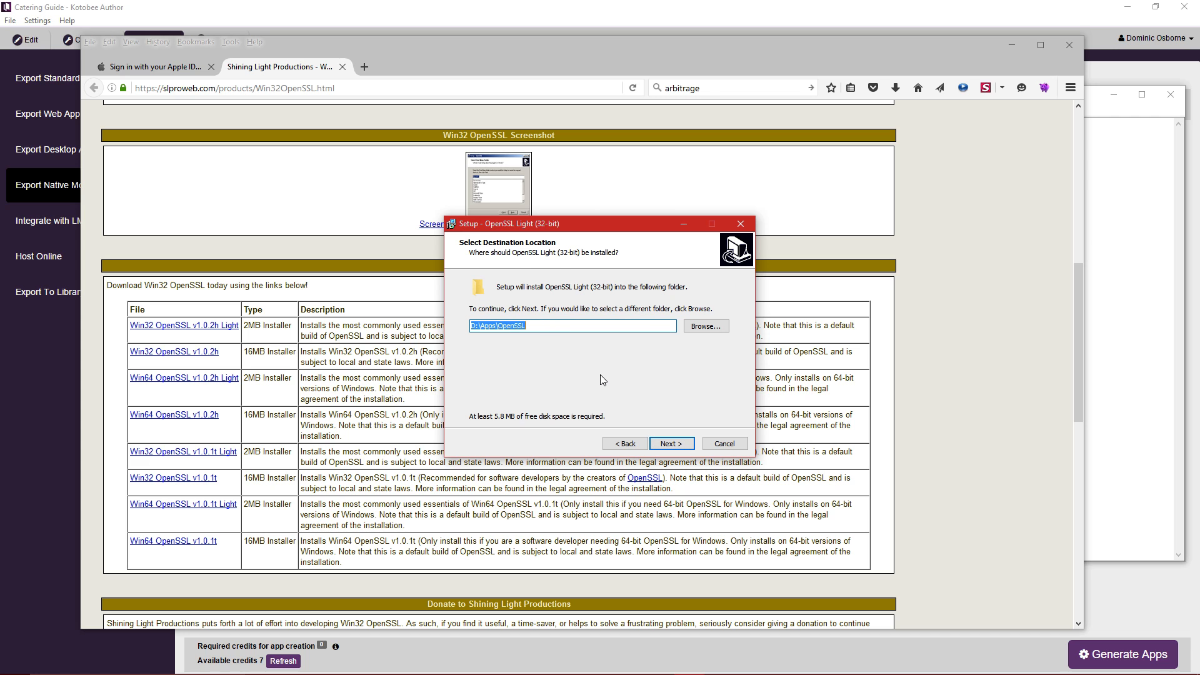
pyautogui.click(531, 327)
pyautogui.click(706, 325)
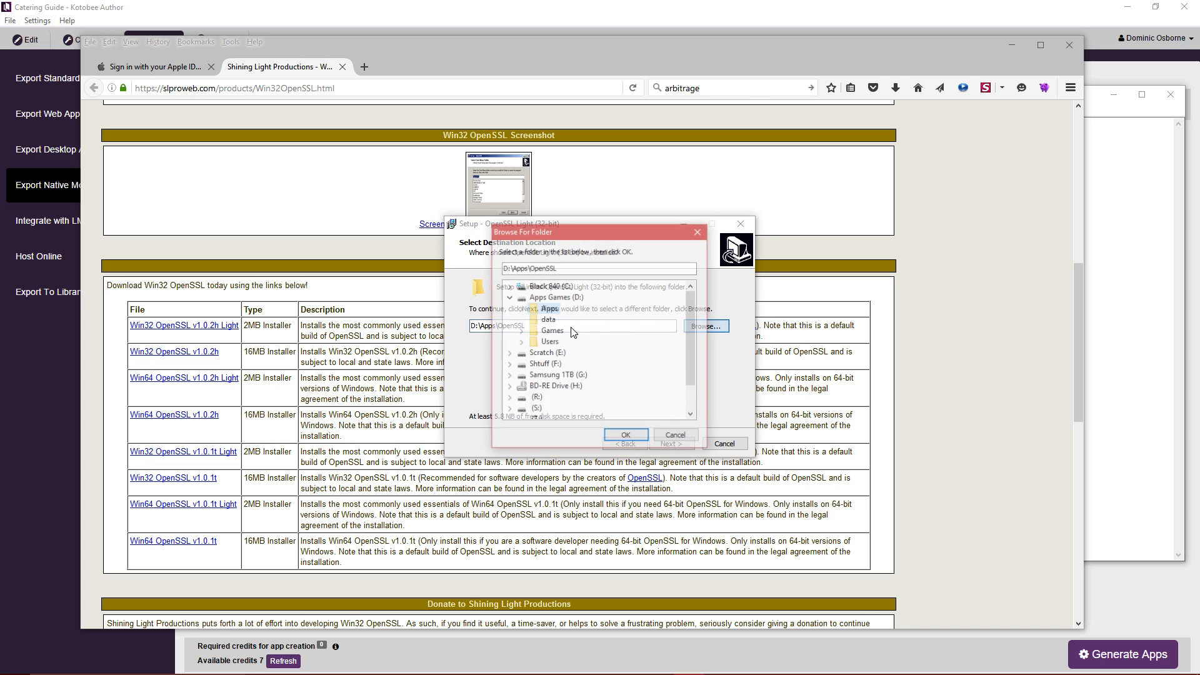
pyautogui.click(508, 286)
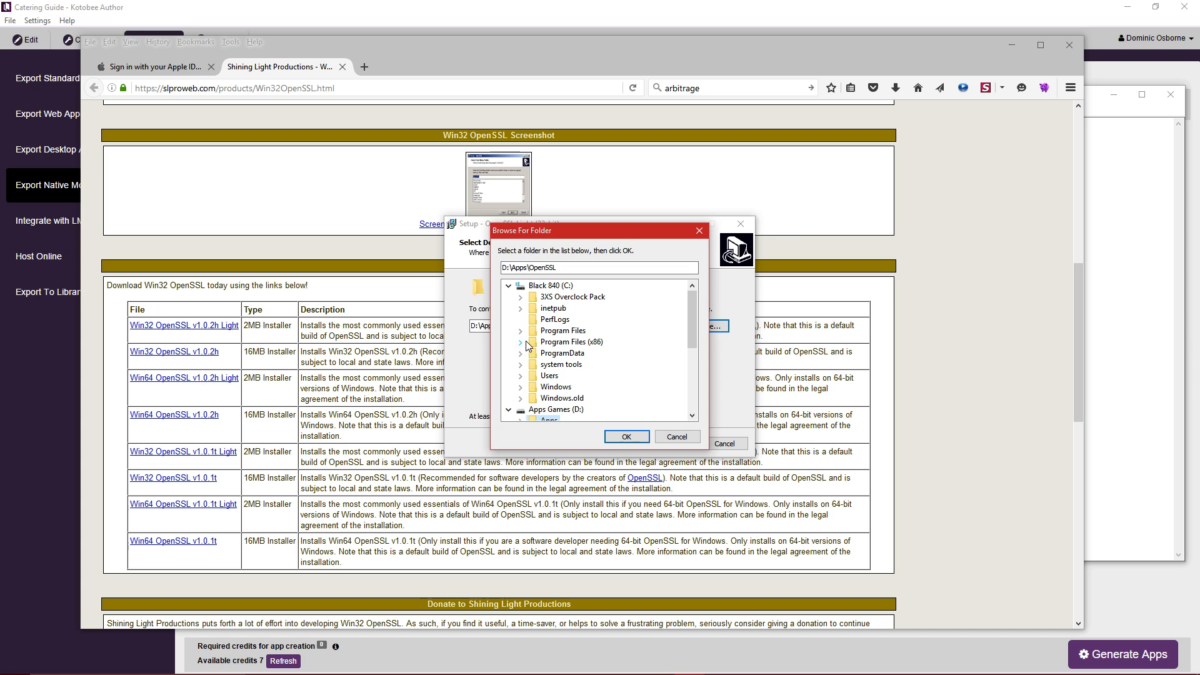
pyautogui.click(520, 342)
pyautogui.click(520, 285)
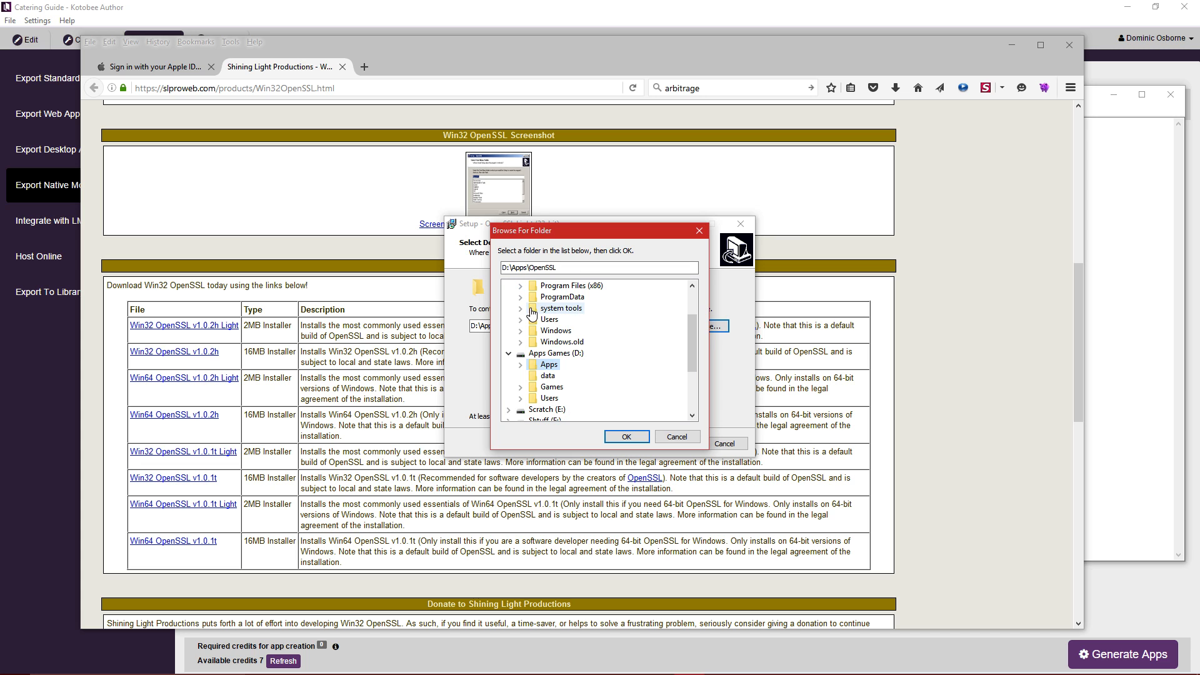
# Set the OpenSSL install destination to D:\Apps\OpenSSL.
pyautogui.click(520, 365)
pyautogui.scroll(-5, 600, 375)
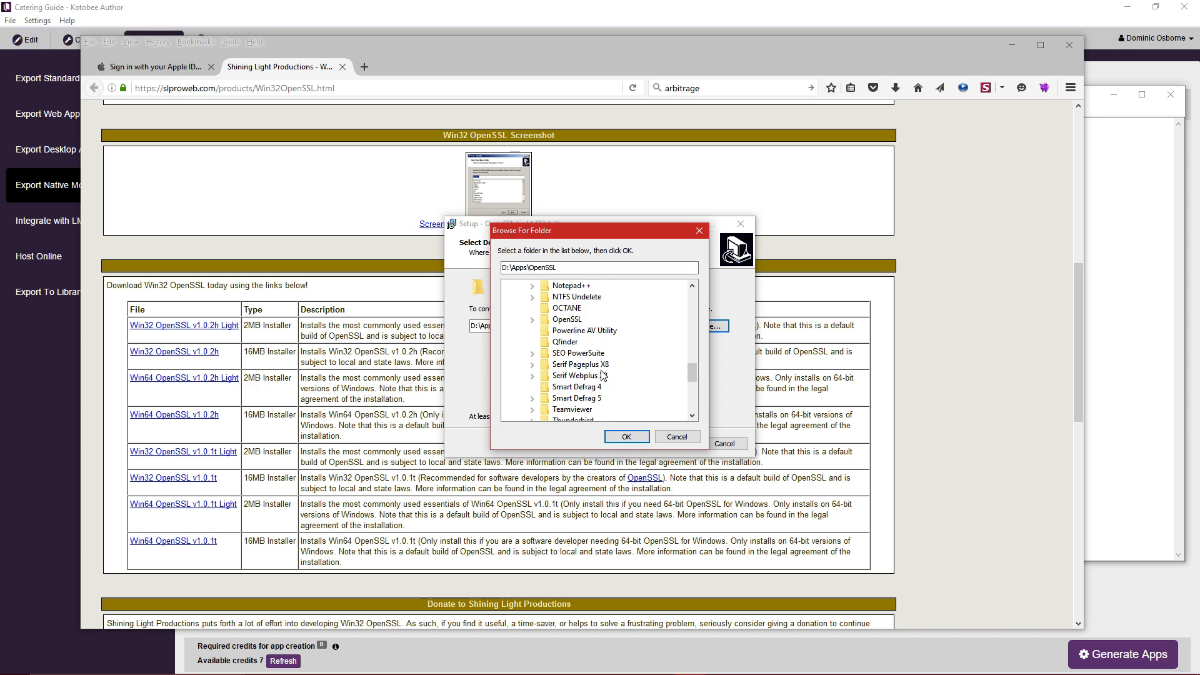
pyautogui.click(568, 319)
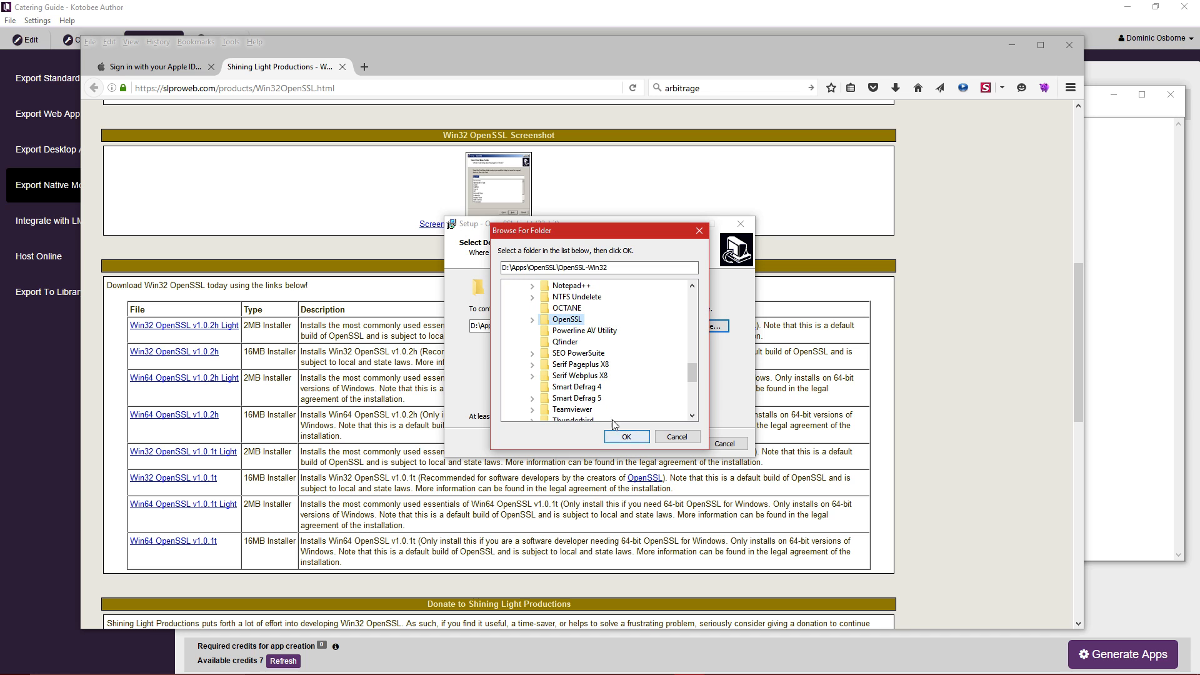
pyautogui.click(615, 267)
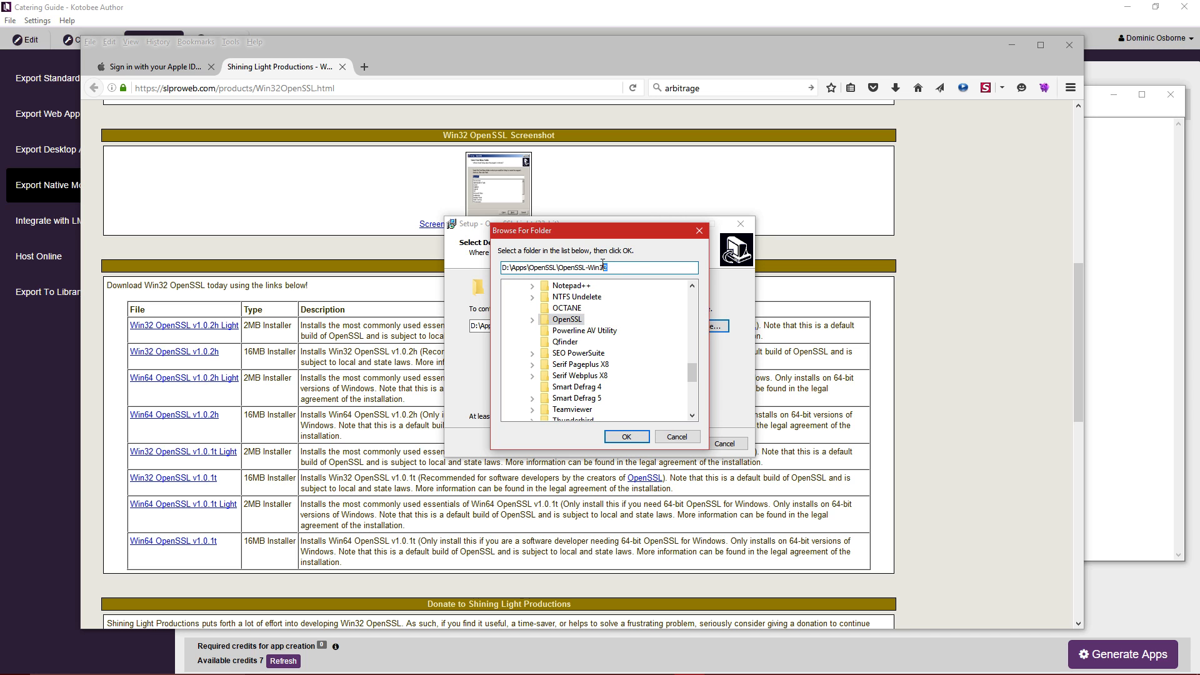
pyautogui.moveTo(602, 263); pyautogui.dragTo(562, 264)
pyautogui.press('BackSpace')
pyautogui.click(619, 439)
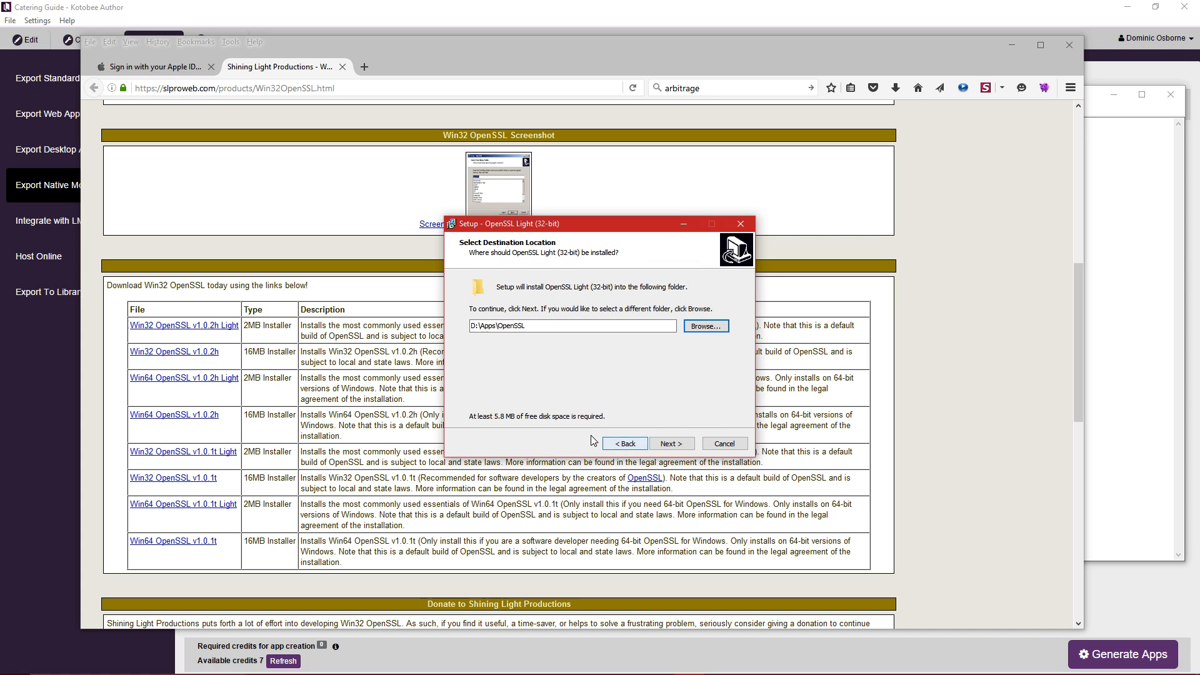
pyautogui.click(672, 445)
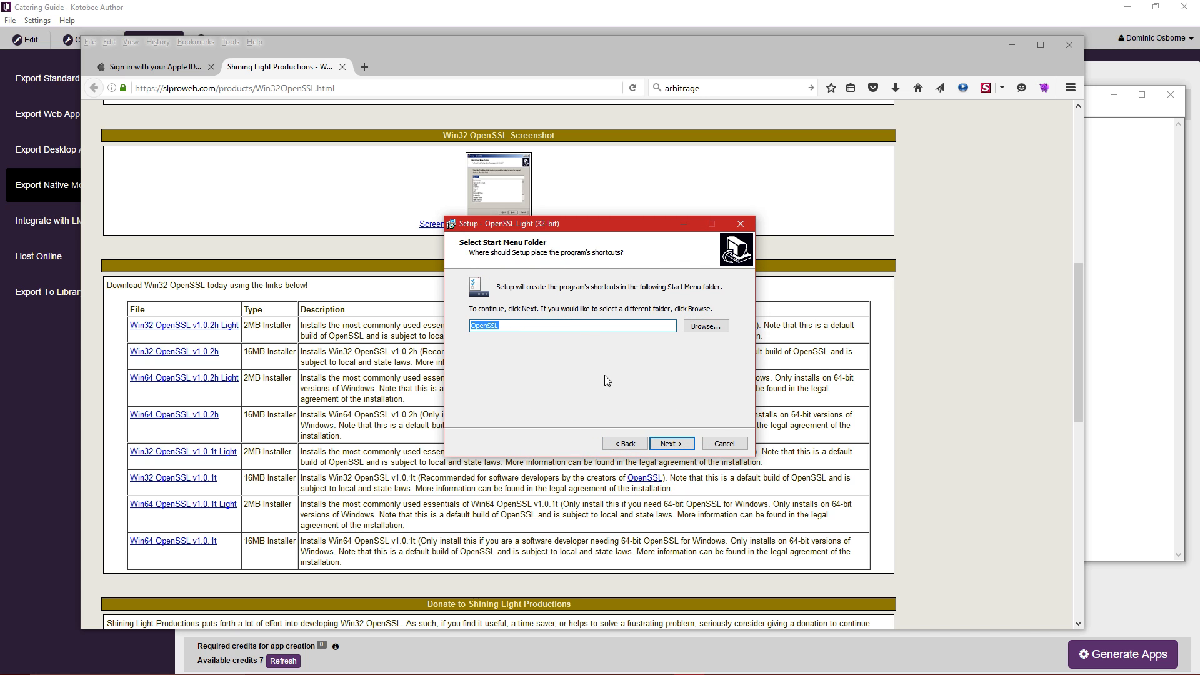
# Keep the default Start Menu folder, copy DLLs to the OpenSSL bin directory, and install.
pyautogui.click(672, 444)
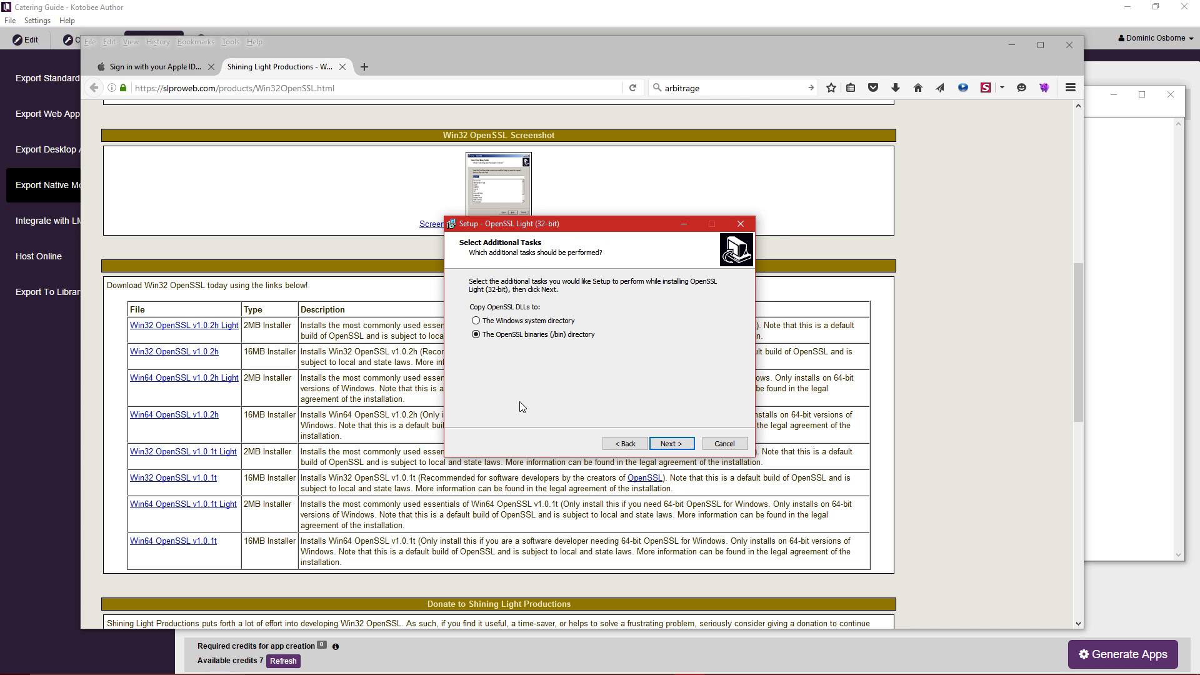
pyautogui.click(520, 321)
pyautogui.click(485, 336)
pyautogui.click(678, 445)
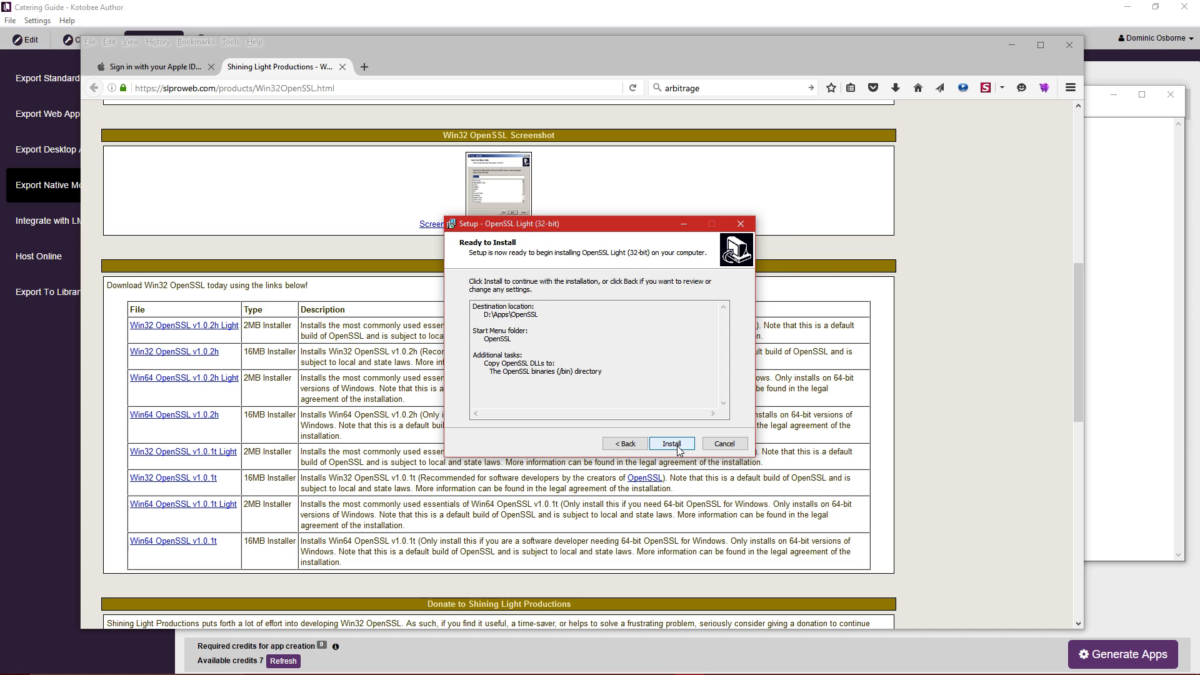
pyautogui.click(677, 445)
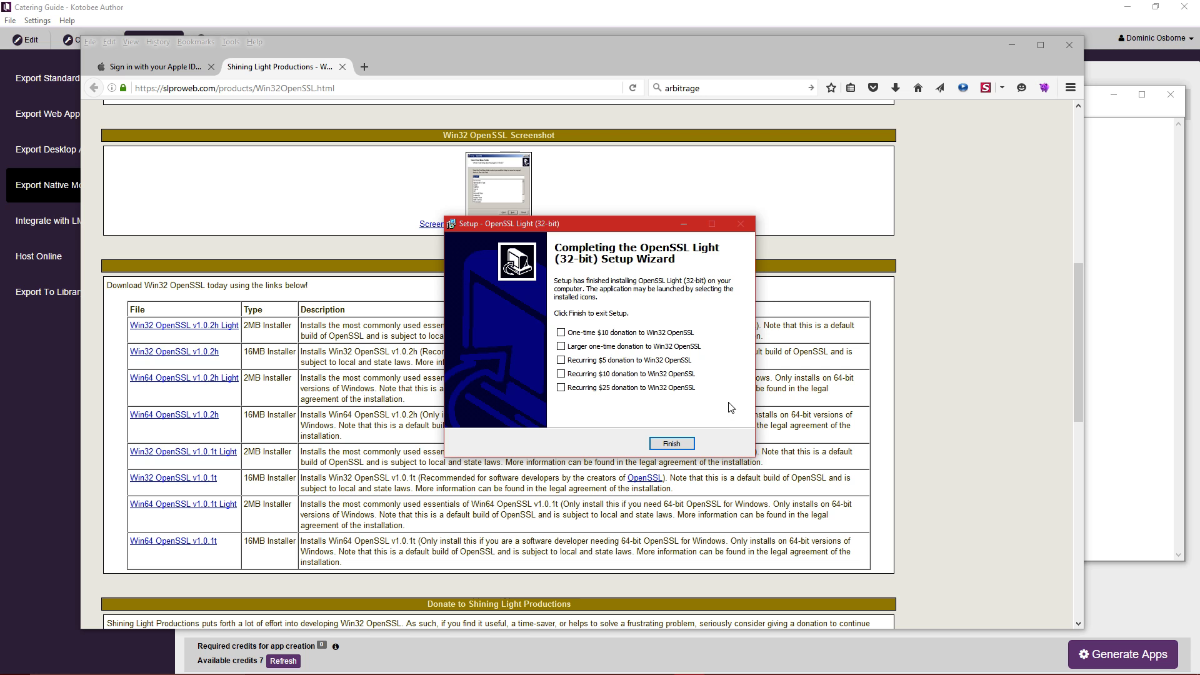
pyautogui.click(686, 446)
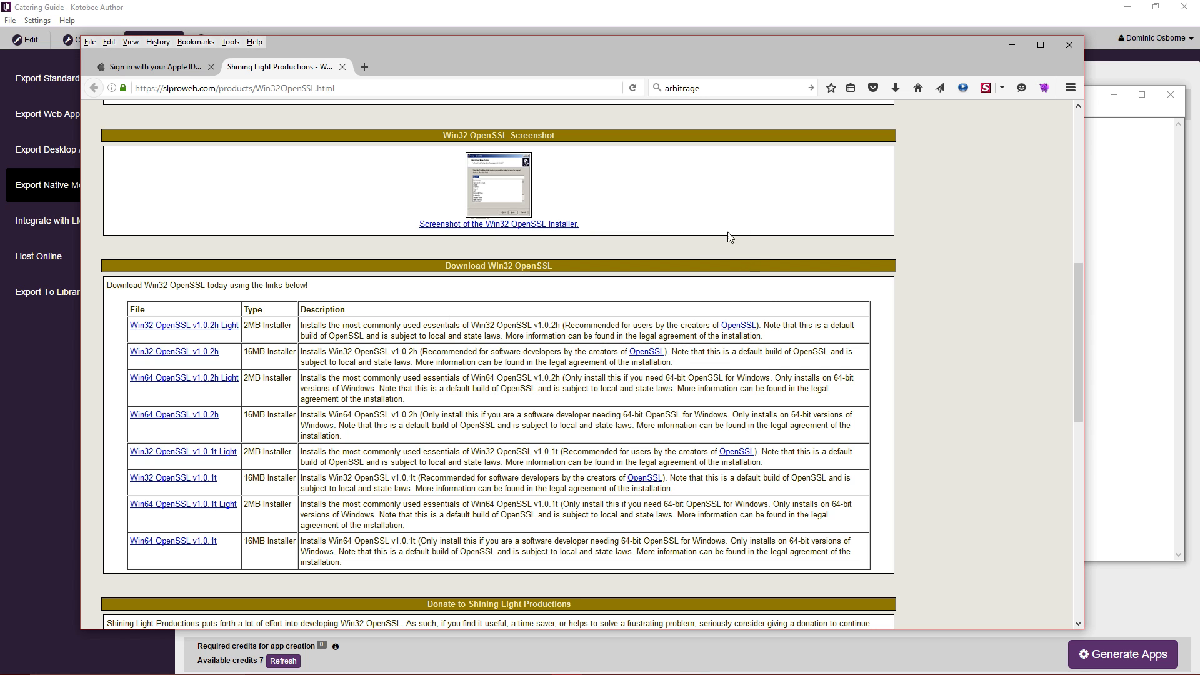
# Close the OpenSSL download tab, minimise Firefox, and bring the 'test demo keys' folder into view.
pyautogui.click(342, 67)
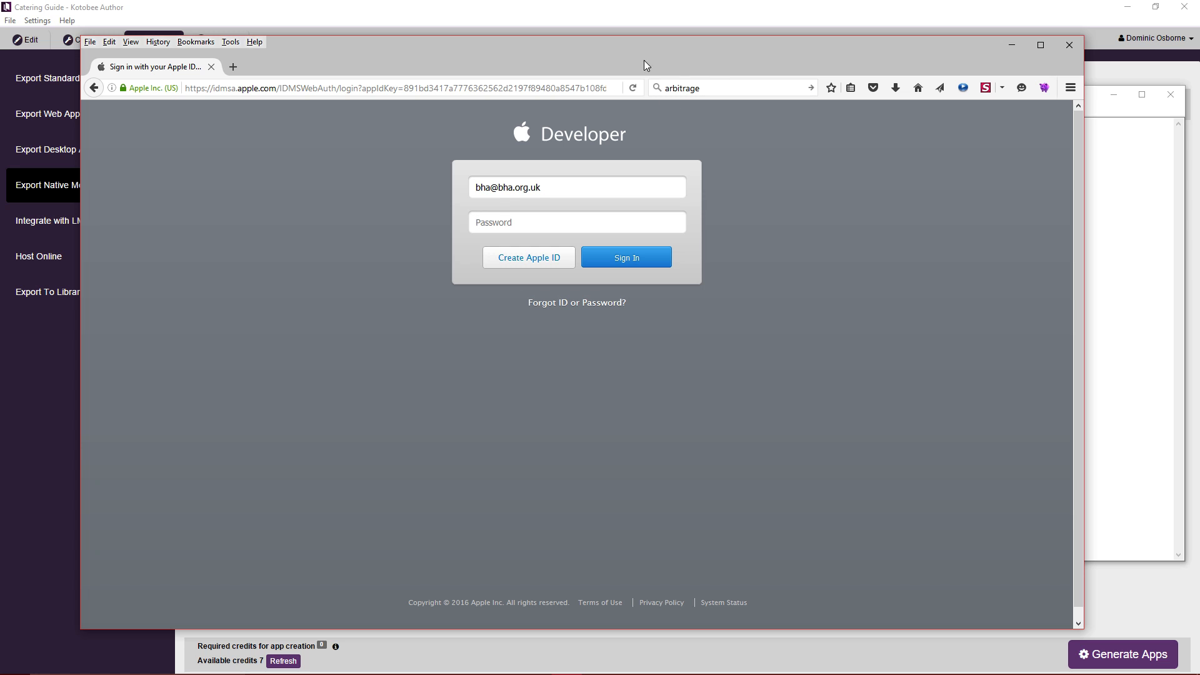
pyautogui.click(1011, 45)
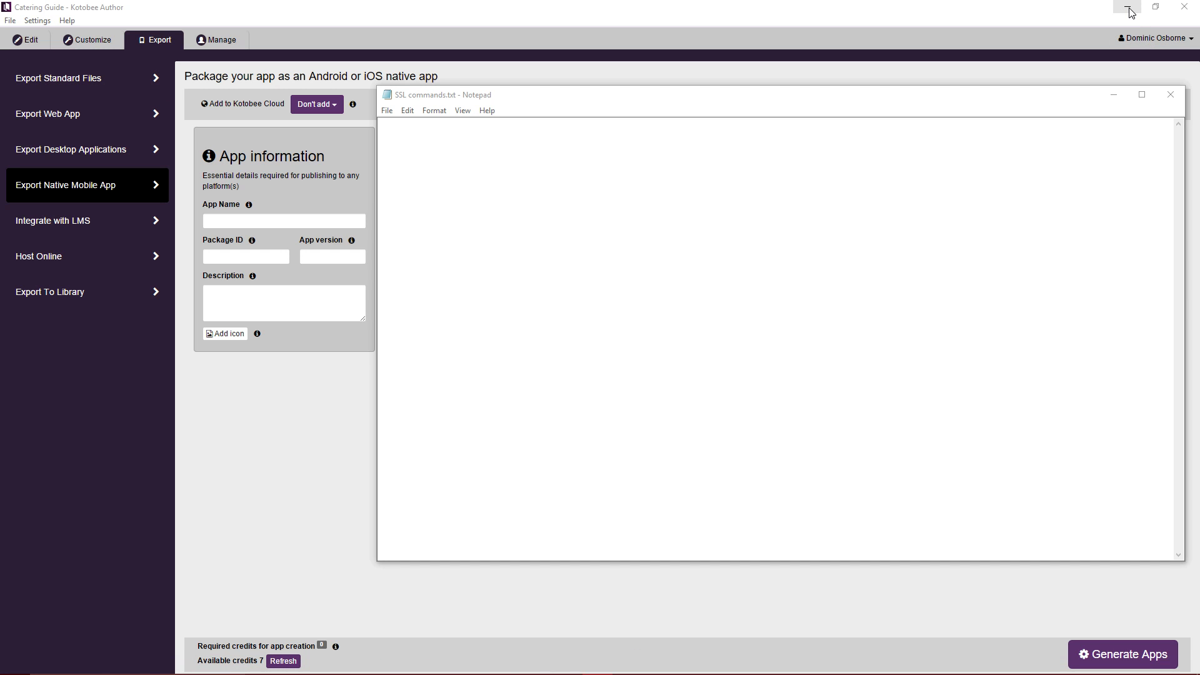
pyautogui.moveTo(577, 670)
pyautogui.moveTo(1, 144); pyautogui.dragTo(457, 163)
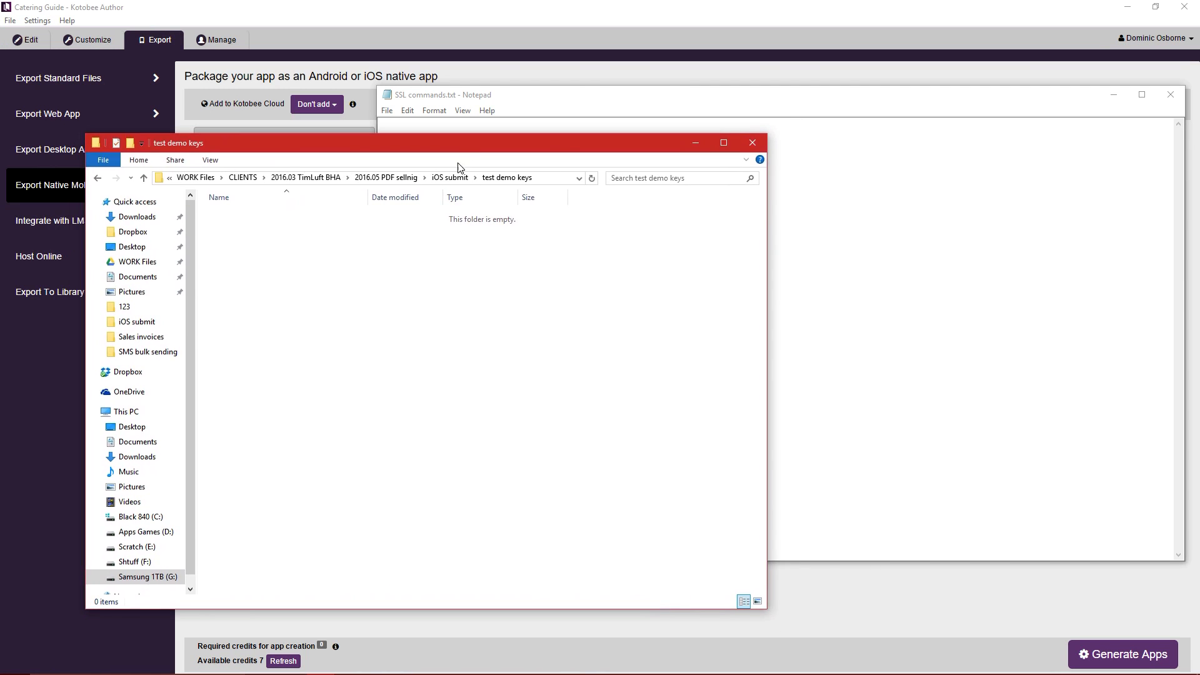
# Go up to the iOS submit folder and open its Folder Options dialog.
pyautogui.click(448, 178)
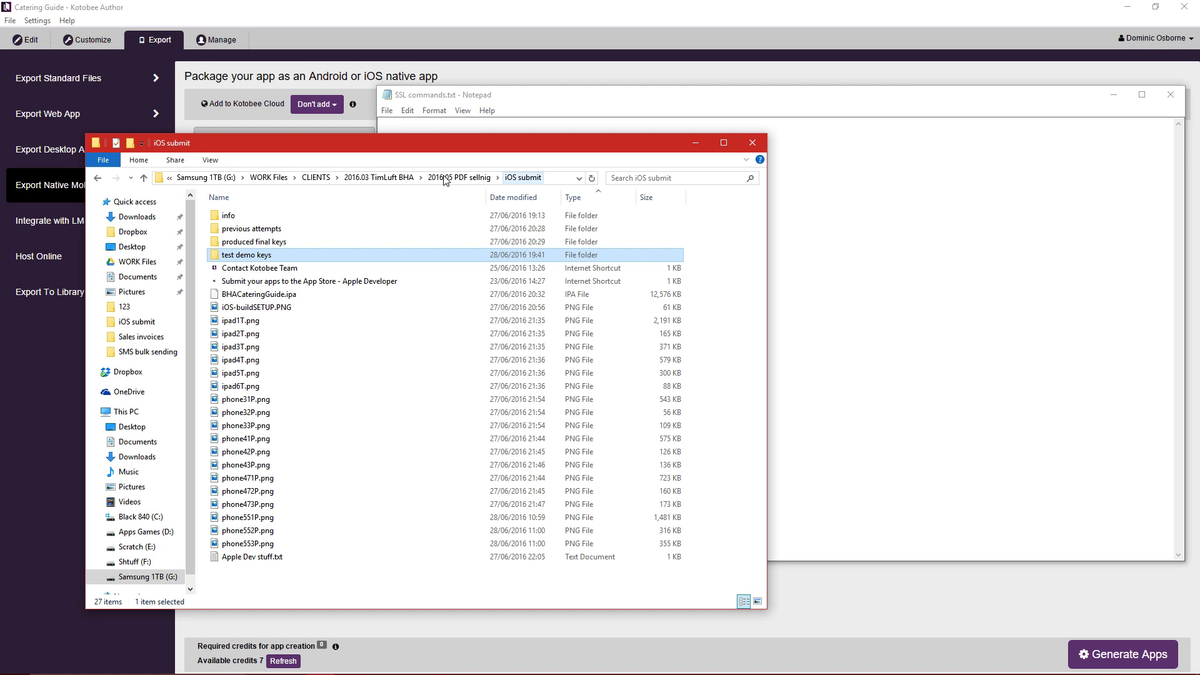
pyautogui.click(210, 160)
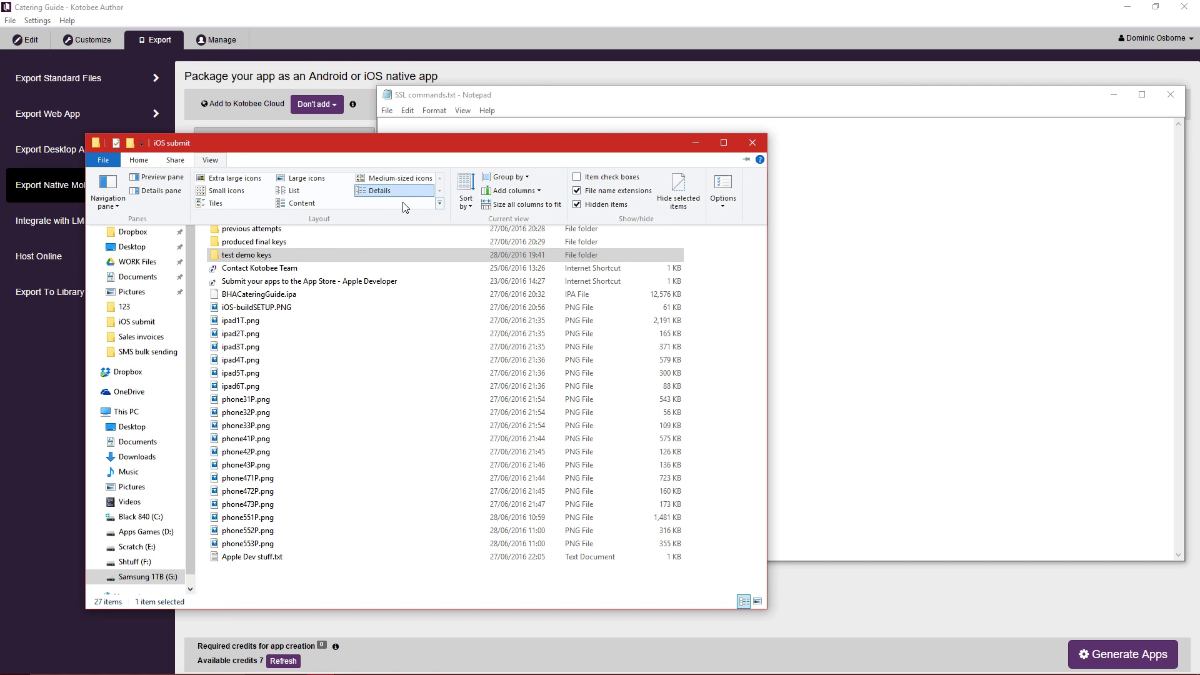
pyautogui.click(212, 161)
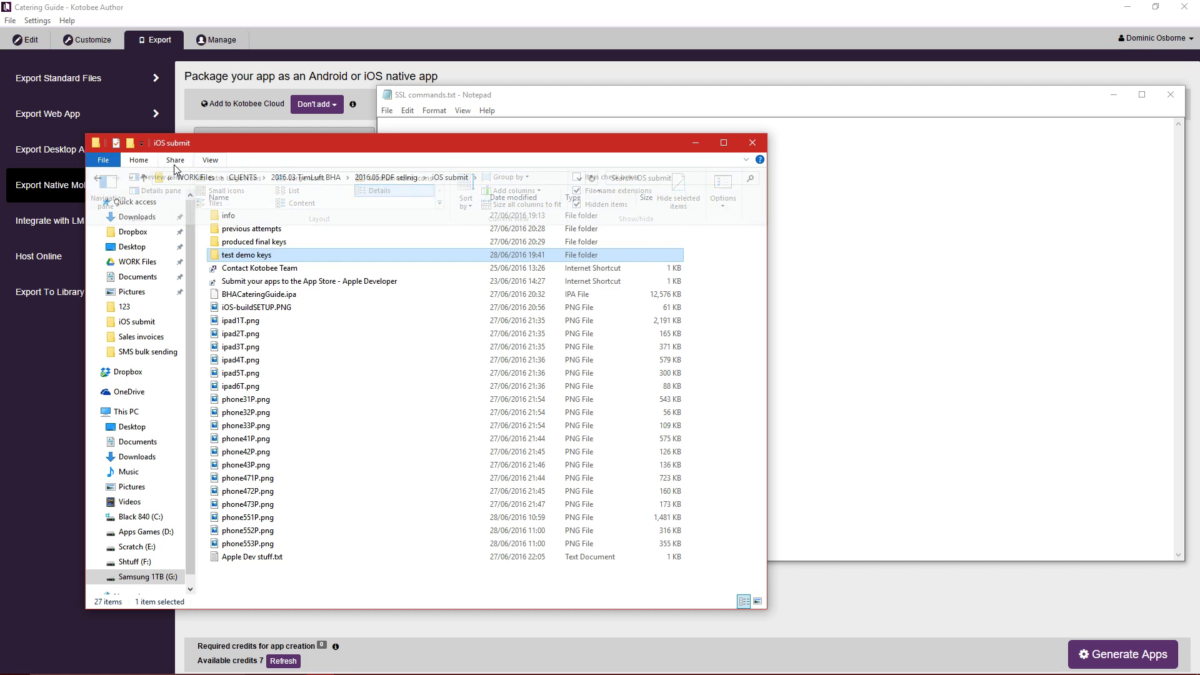
pyautogui.click(103, 161)
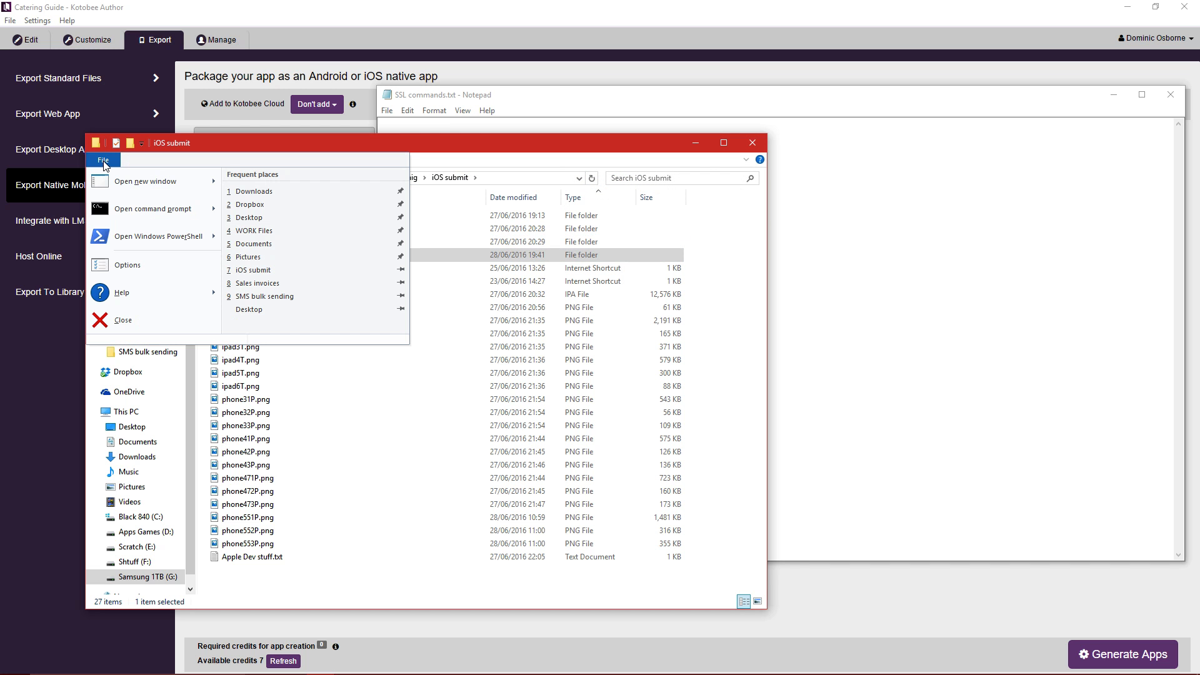
pyautogui.click(138, 264)
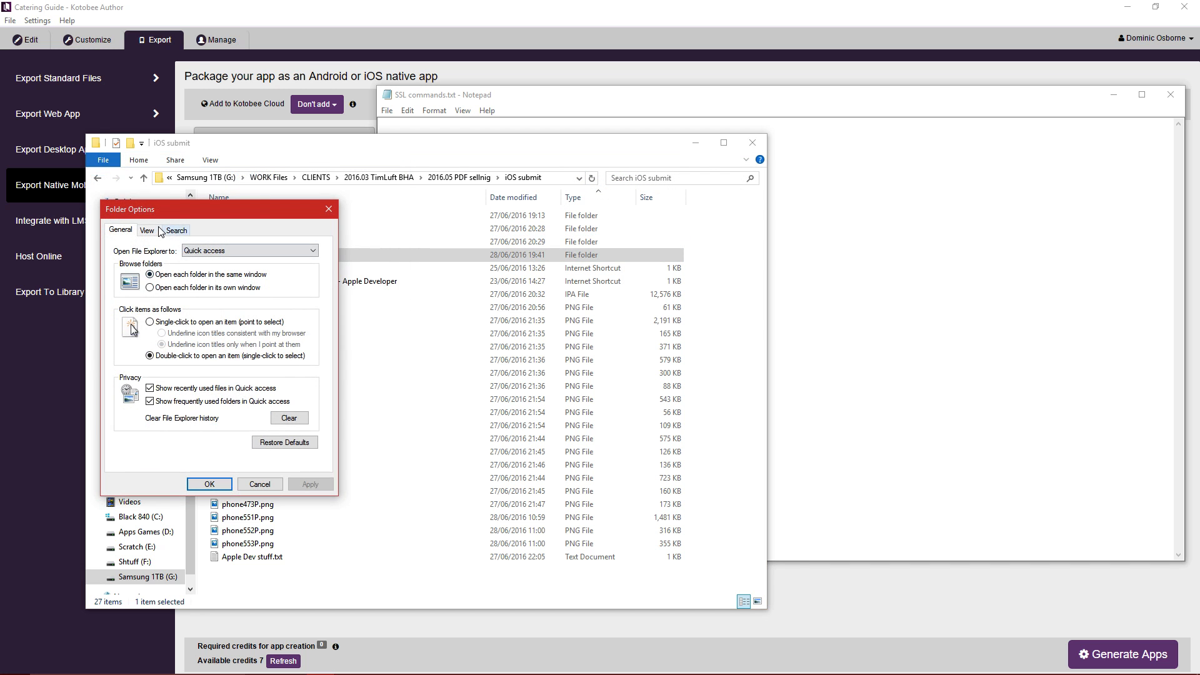
pyautogui.moveTo(210, 209); pyautogui.dragTo(856, 138)
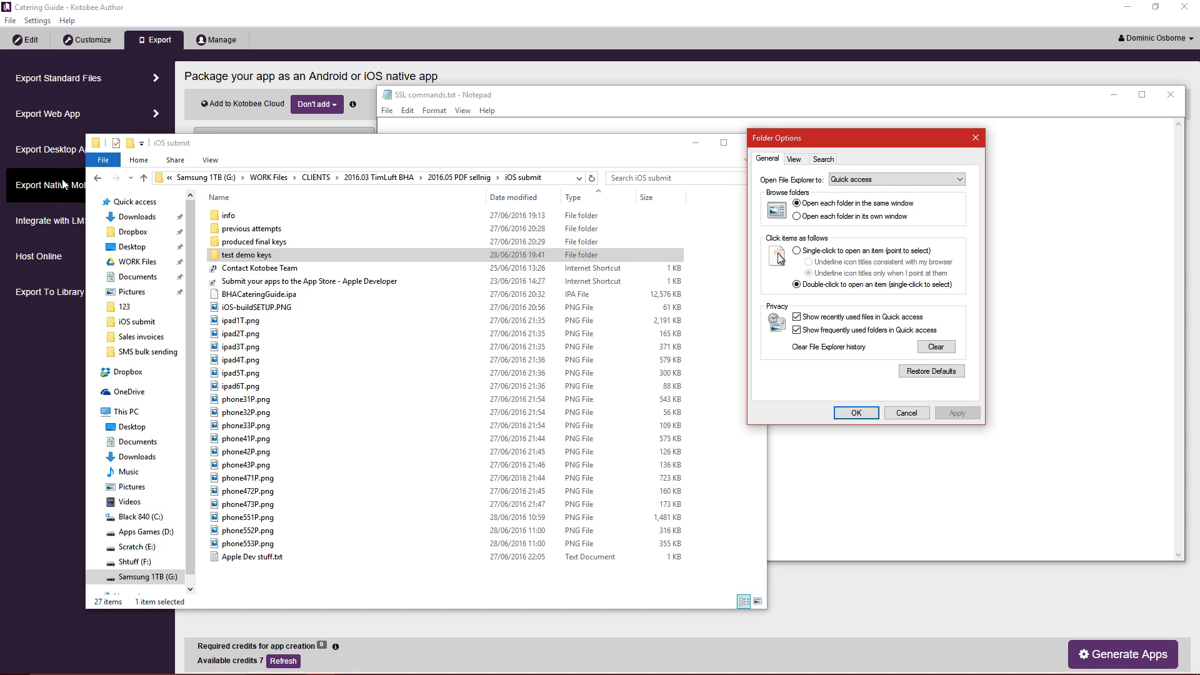
pyautogui.click(221, 161)
pyautogui.click(906, 412)
# Turn off 'Hide extensions for known file types', apply it, and minimise the folder window.
pyautogui.click(103, 162)
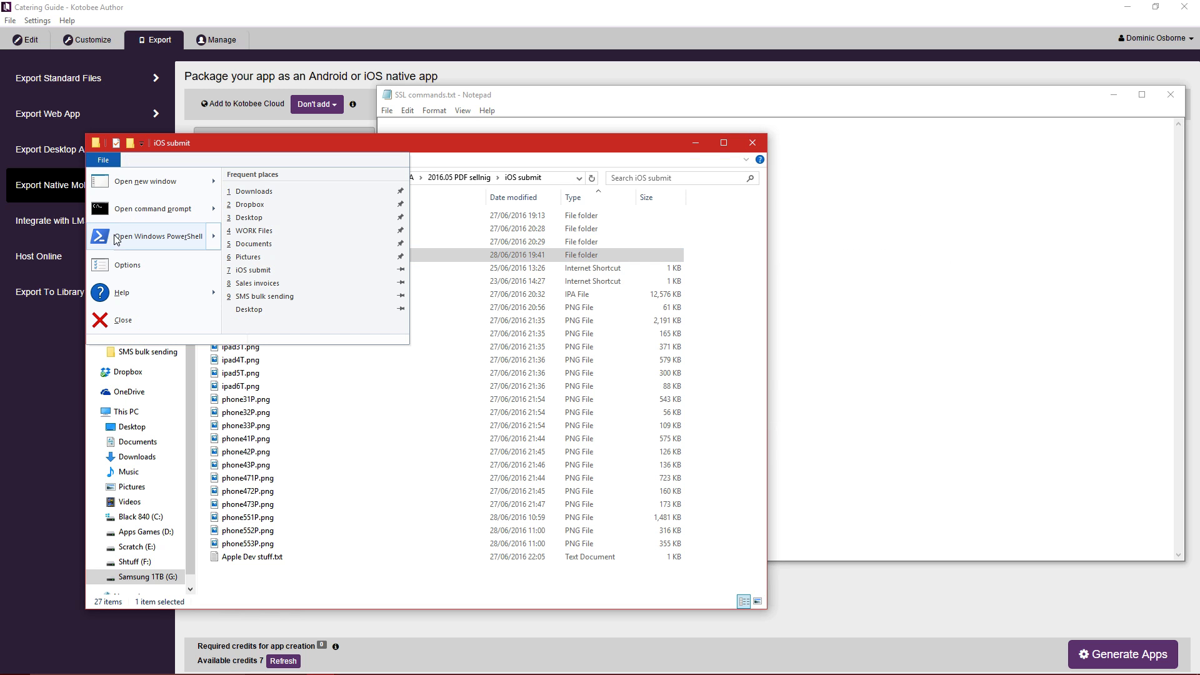
pyautogui.click(126, 267)
pyautogui.moveTo(200, 215); pyautogui.dragTo(746, 168)
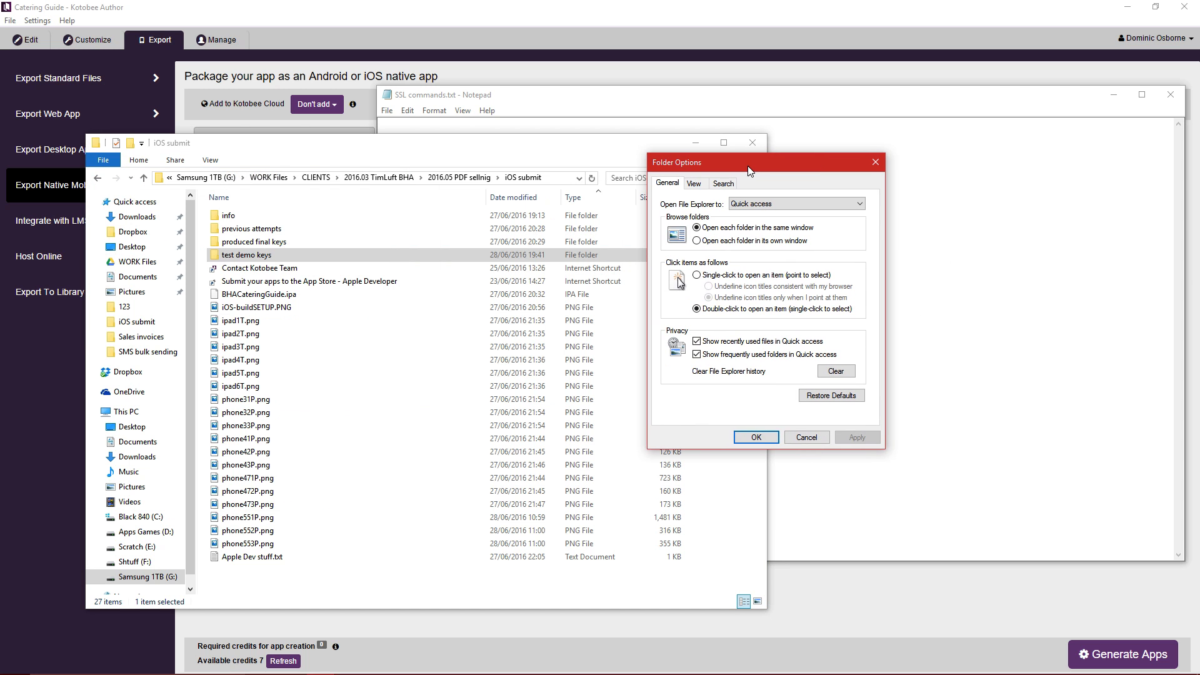
pyautogui.click(697, 187)
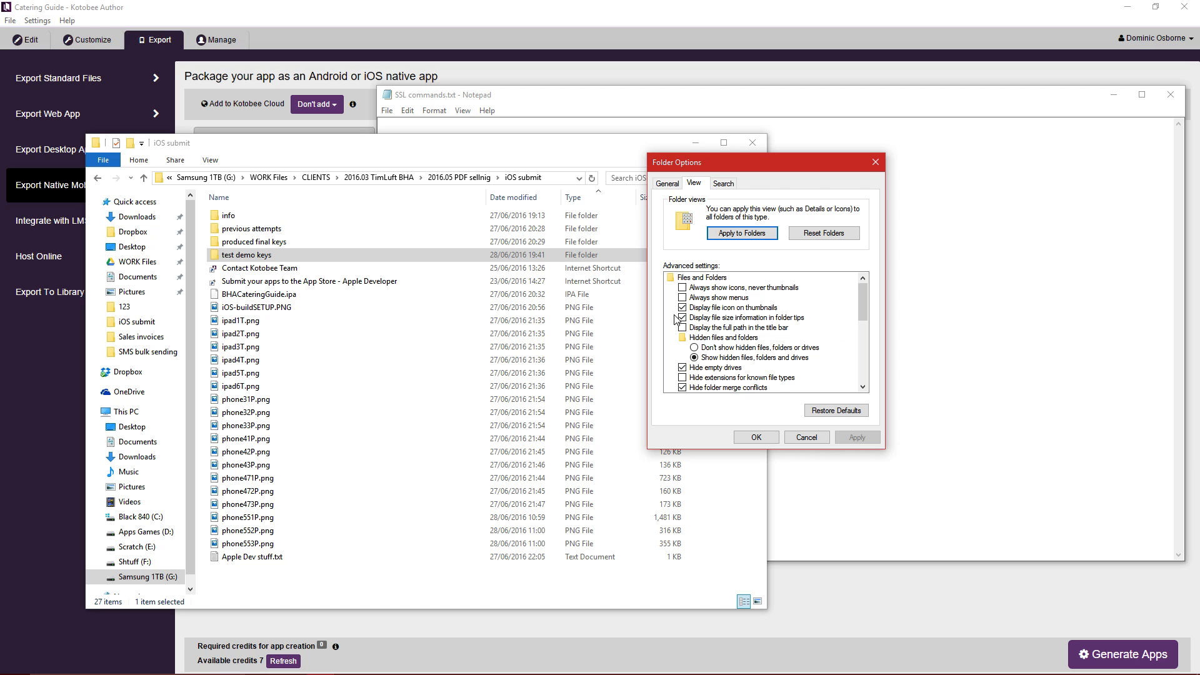
pyautogui.click(682, 378)
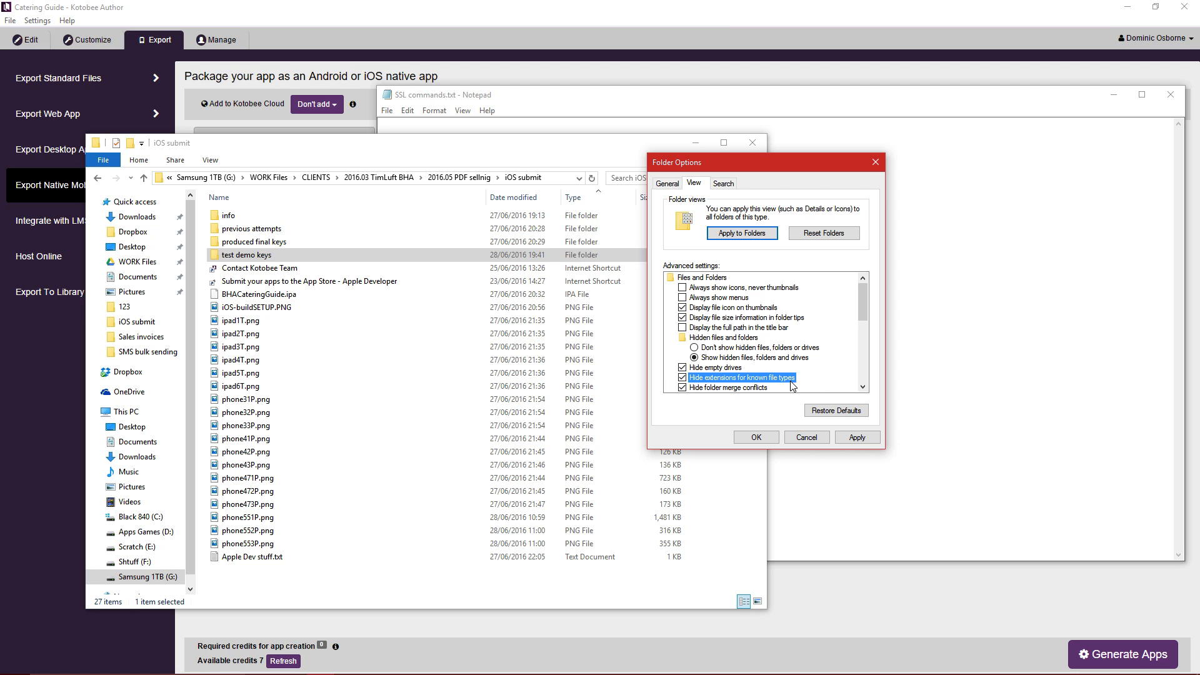
pyautogui.click(851, 439)
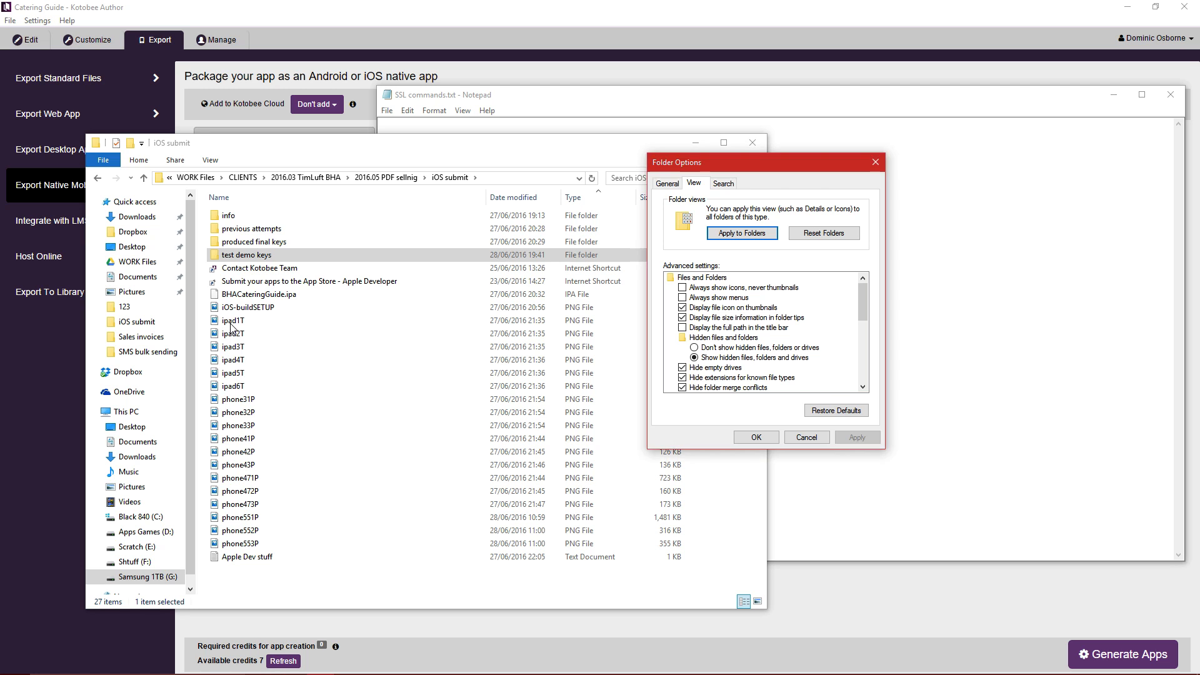
pyautogui.click(688, 378)
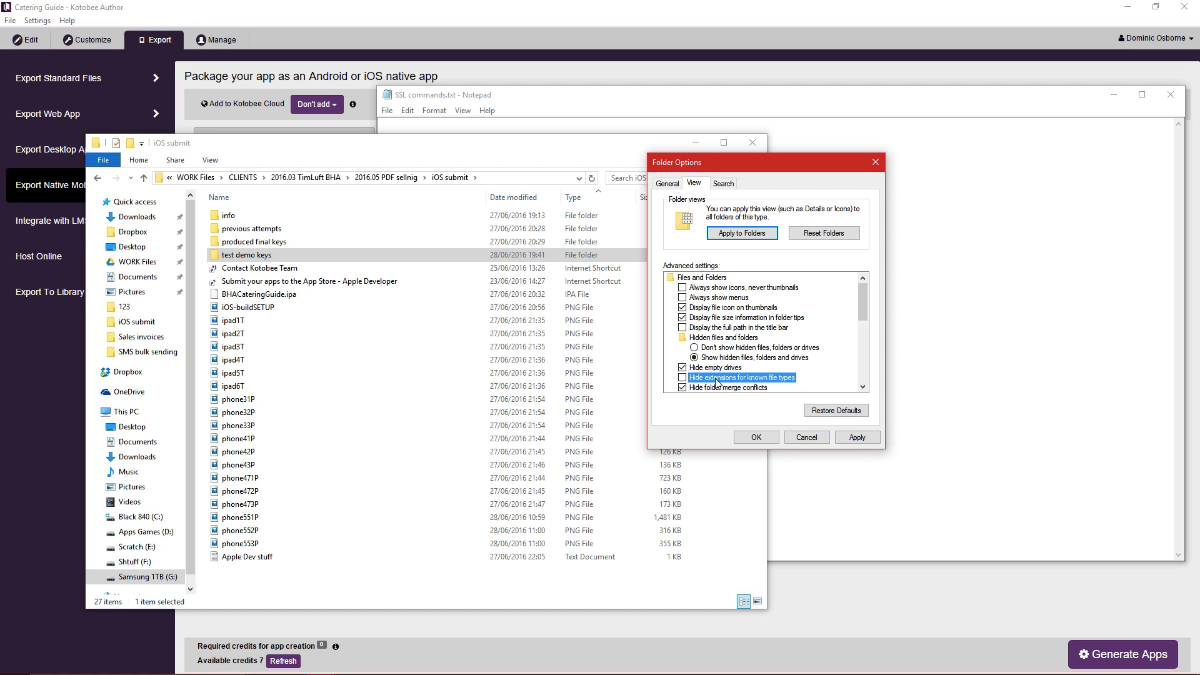
pyautogui.click(856, 437)
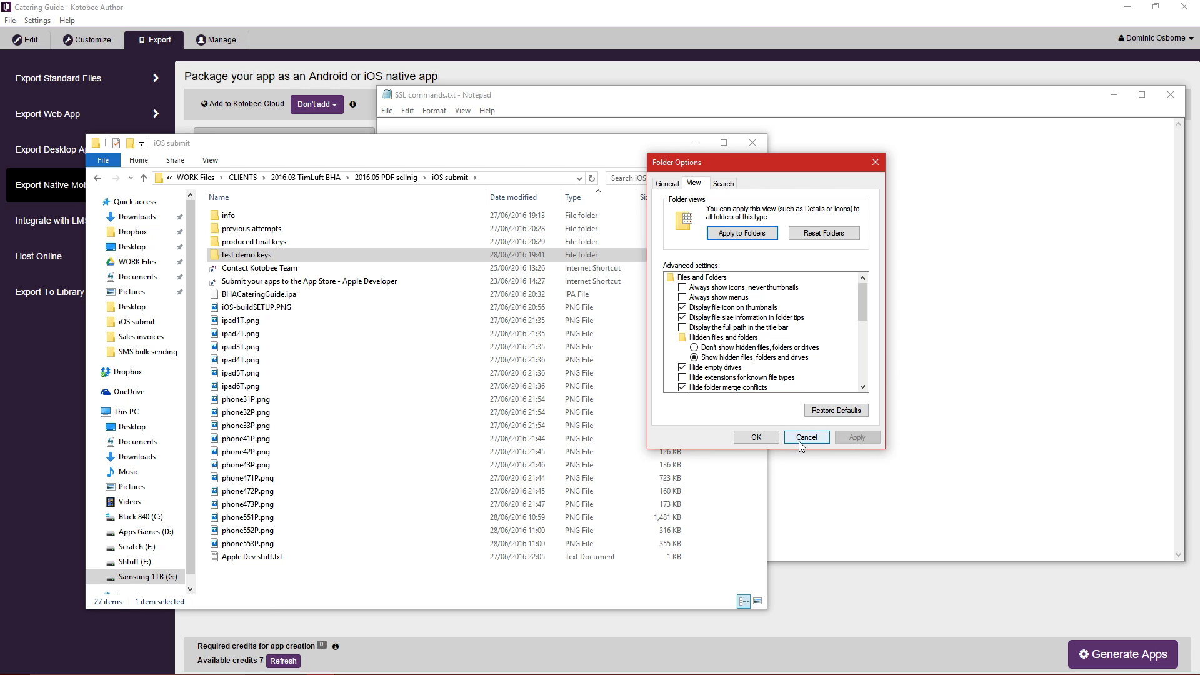
pyautogui.click(756, 436)
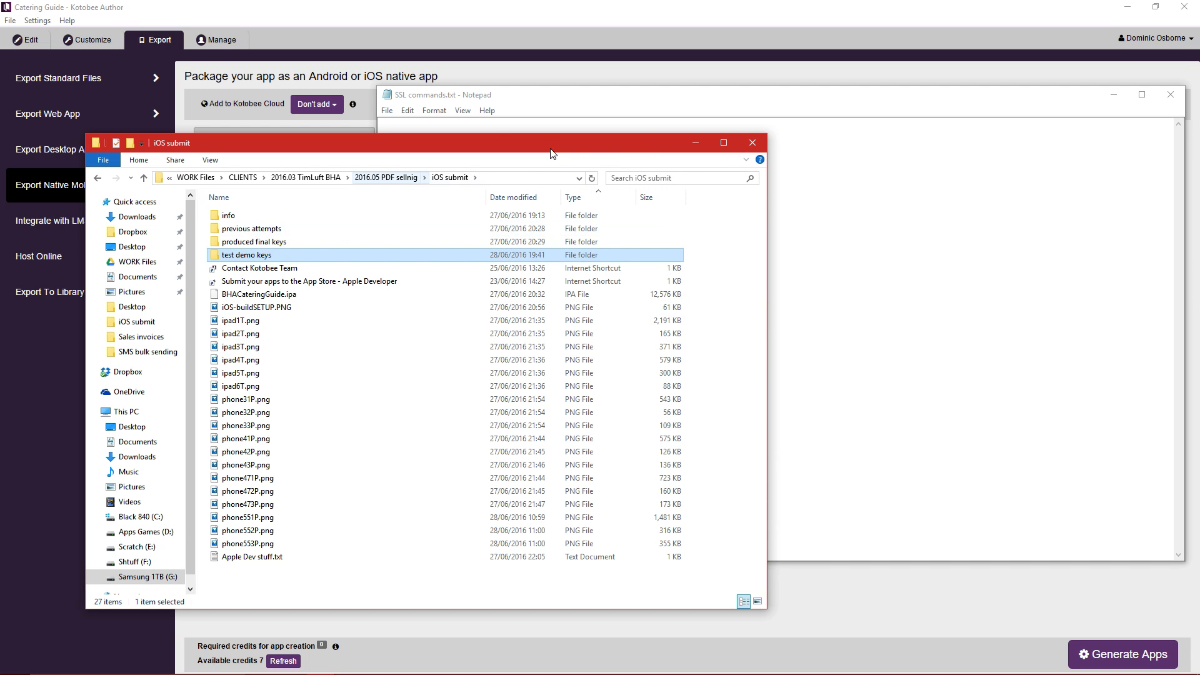
pyautogui.click(695, 143)
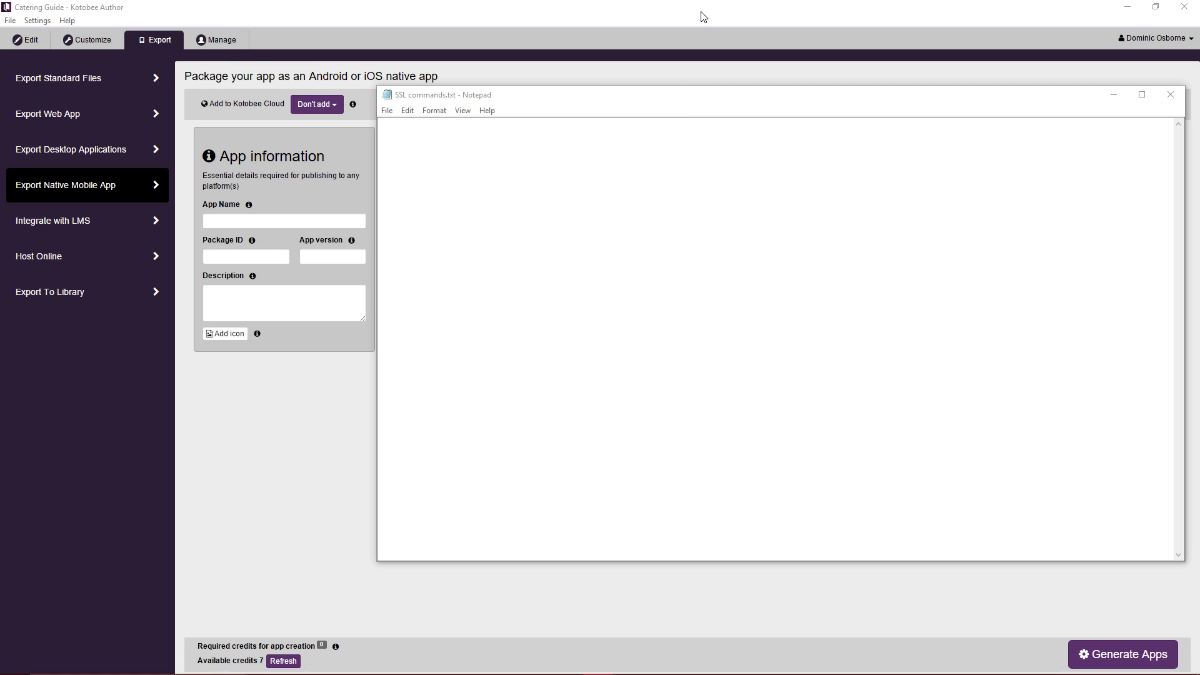
pyautogui.press('super')
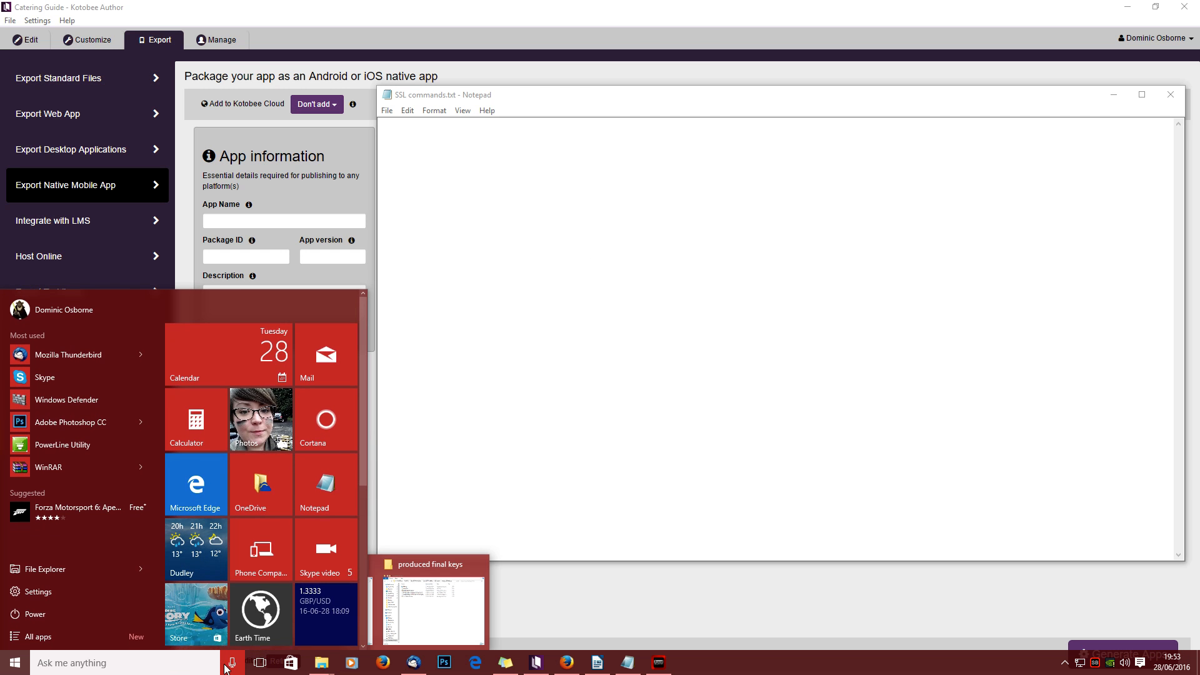
# Launch Command Prompt by searching for cmd.
pyautogui.click(111, 668)
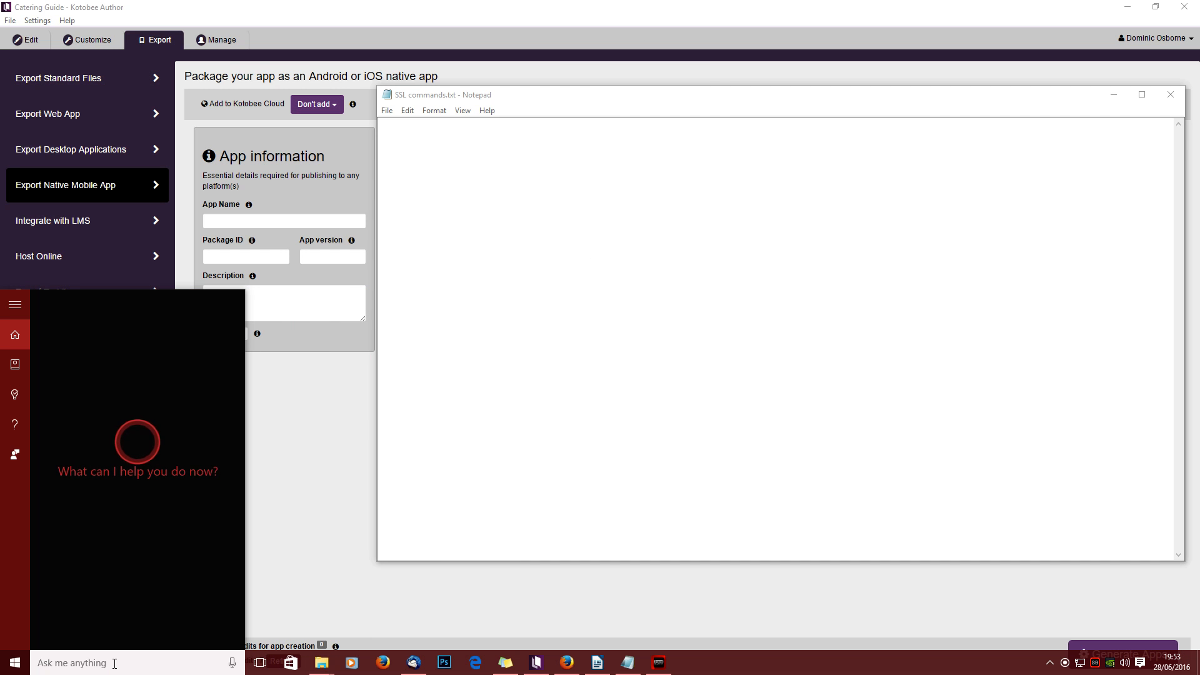
pyautogui.write('cmd')
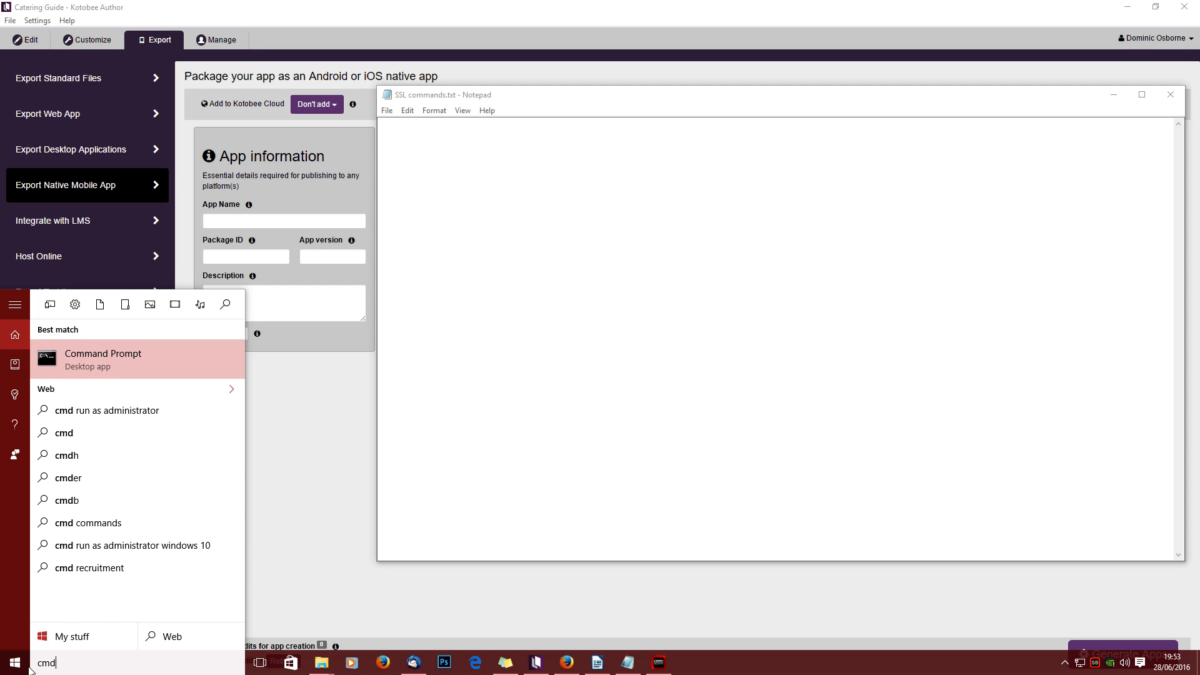
pyautogui.click(743, 670)
pyautogui.click(15, 665)
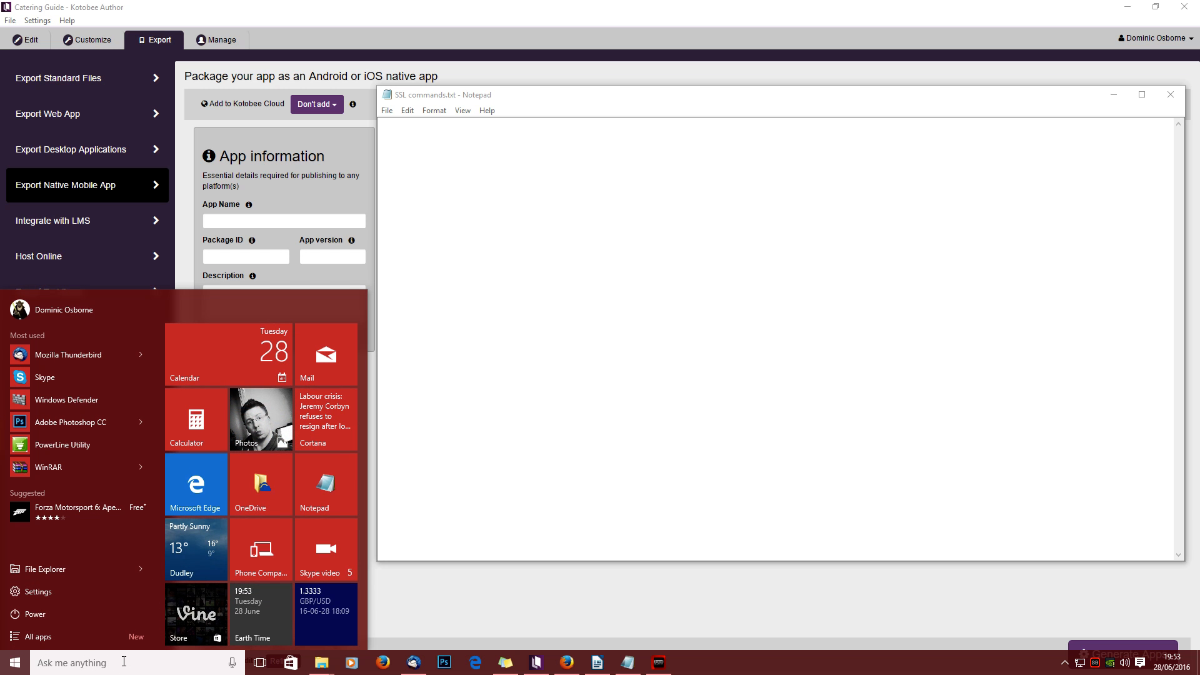
pyautogui.write('cmd')
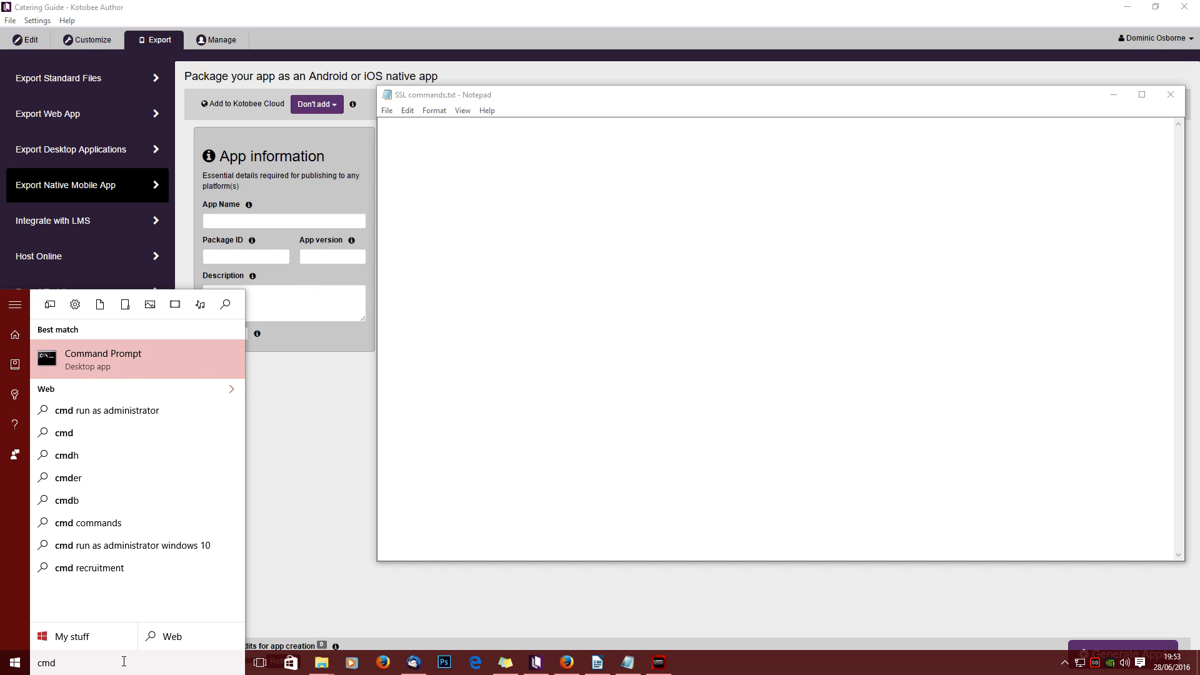
pyautogui.click(165, 354)
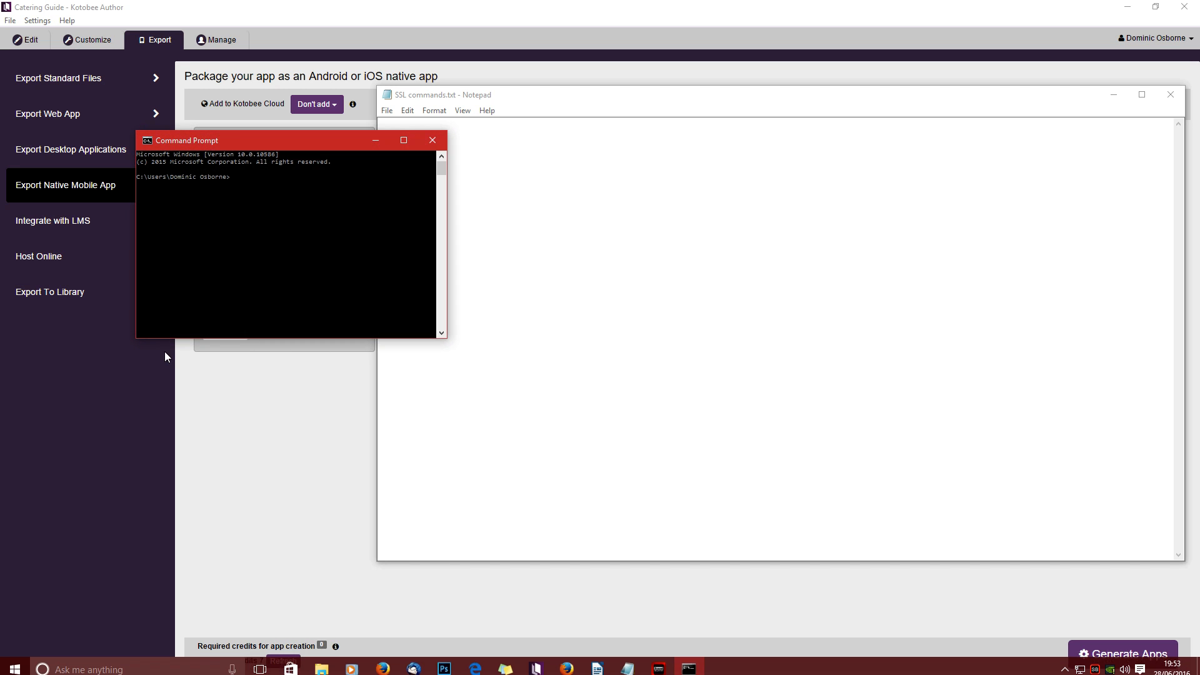
# Move and widen the Command Prompt window, then go to the root of drive C:.
pyautogui.moveTo(235, 141); pyautogui.dragTo(396, 249)
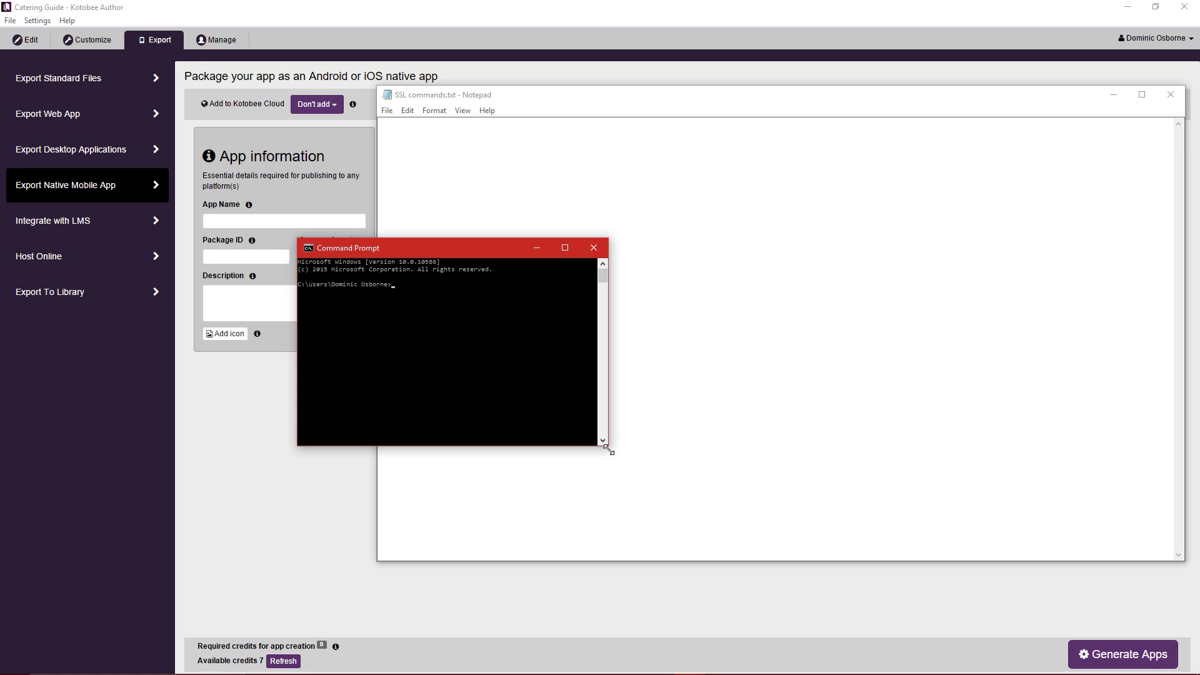
pyautogui.moveTo(609, 449); pyautogui.dragTo(1000, 590)
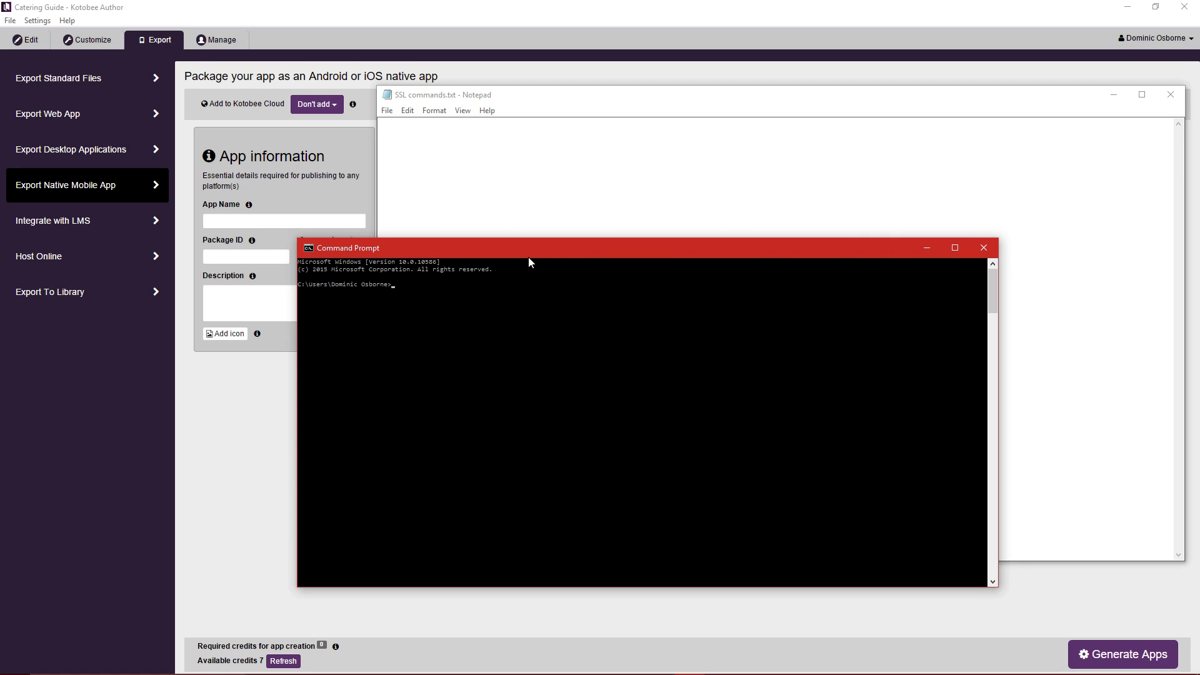
pyautogui.moveTo(527, 253); pyautogui.dragTo(510, 212)
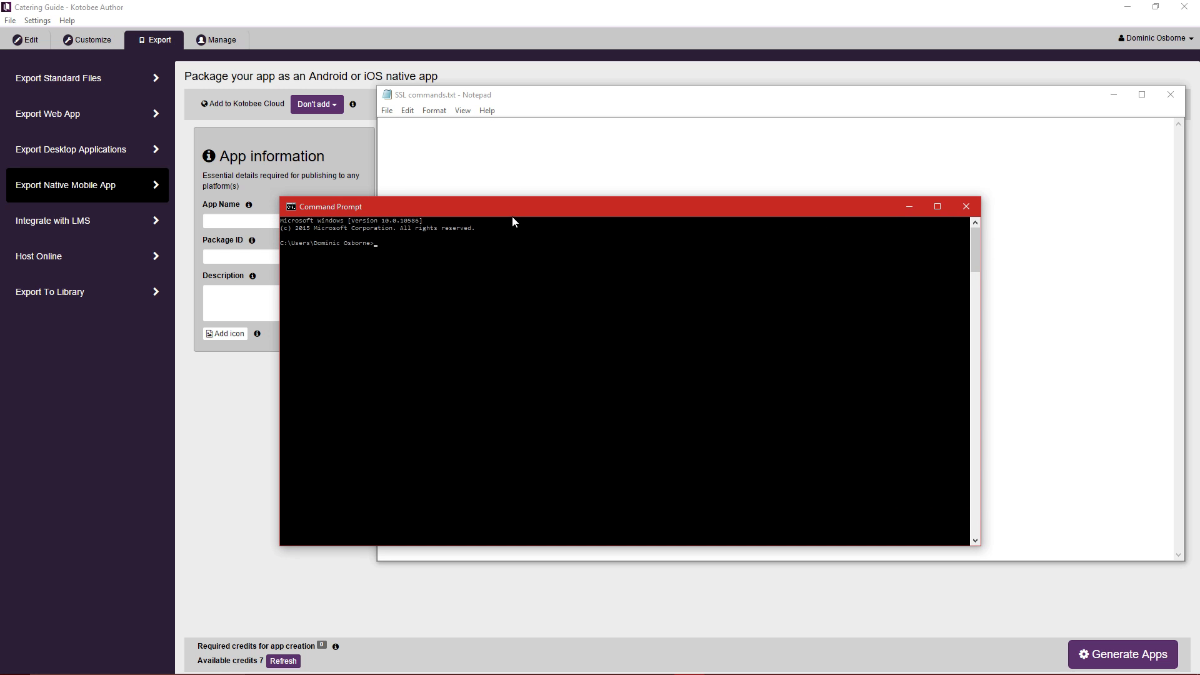
pyautogui.moveTo(980, 289); pyautogui.dragTo(1014, 289)
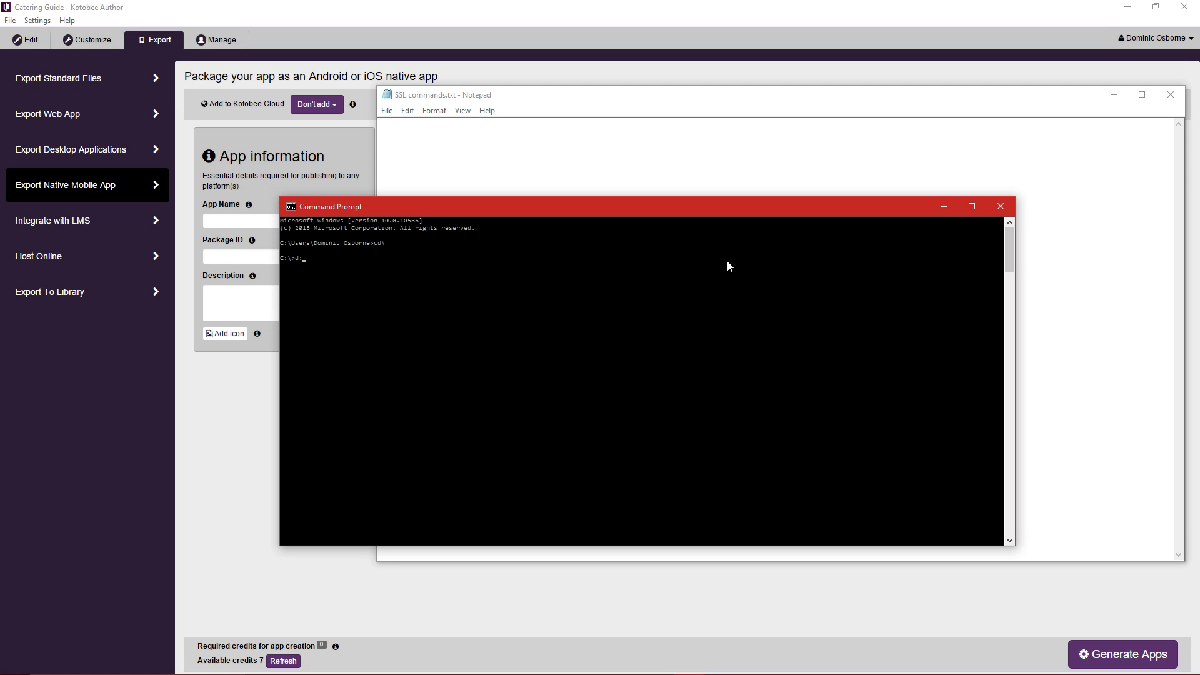
pyautogui.press('Return')
# Bring up the OpenSSL bin folder window and copy its D:\Apps\OpenSSL\bin path.
pyautogui.hotkey('alt', 'Tab')
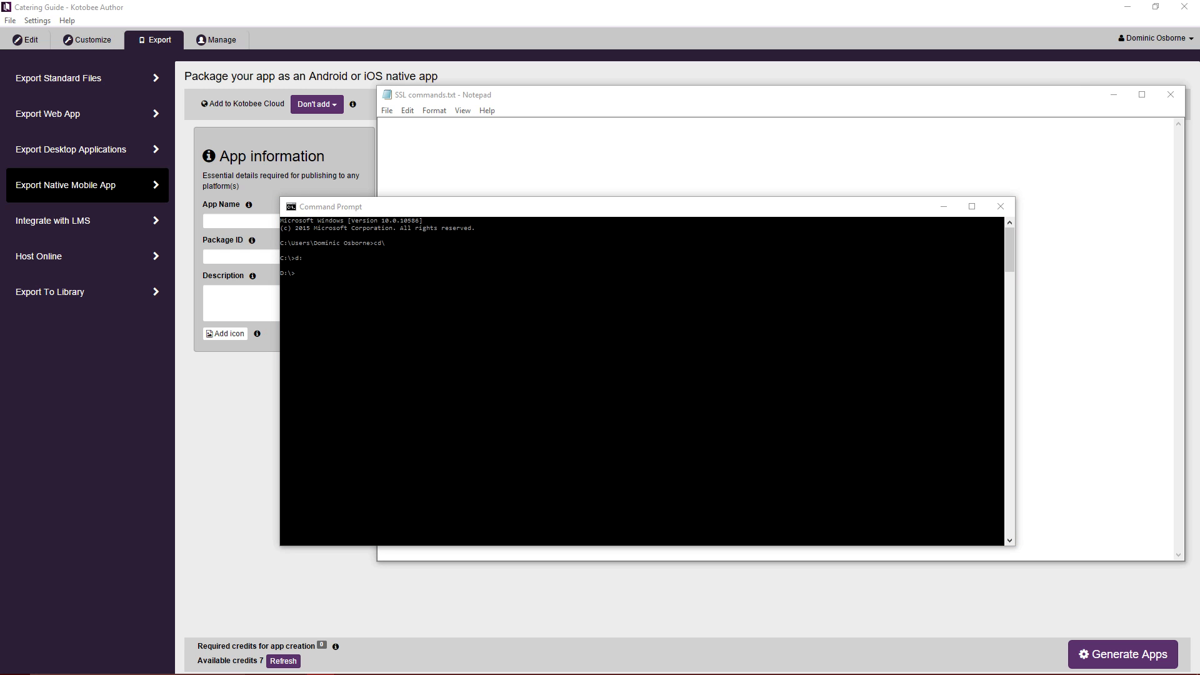
pyautogui.press('super')
pyautogui.moveTo(321, 663)
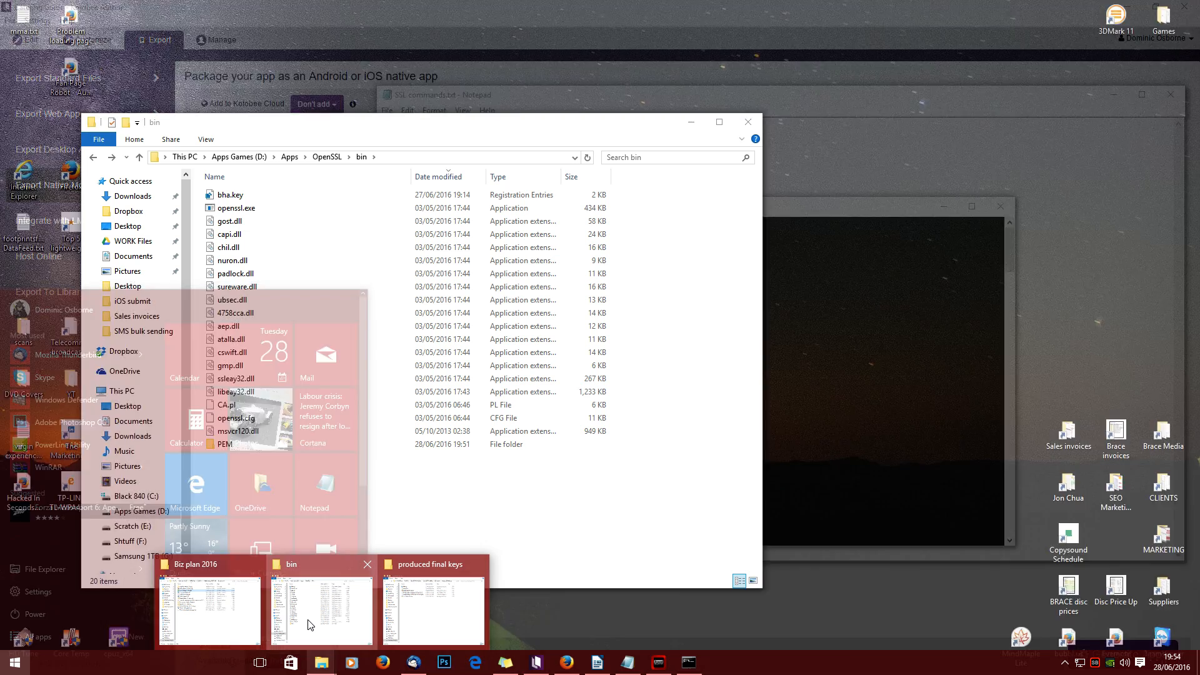
pyautogui.click(309, 619)
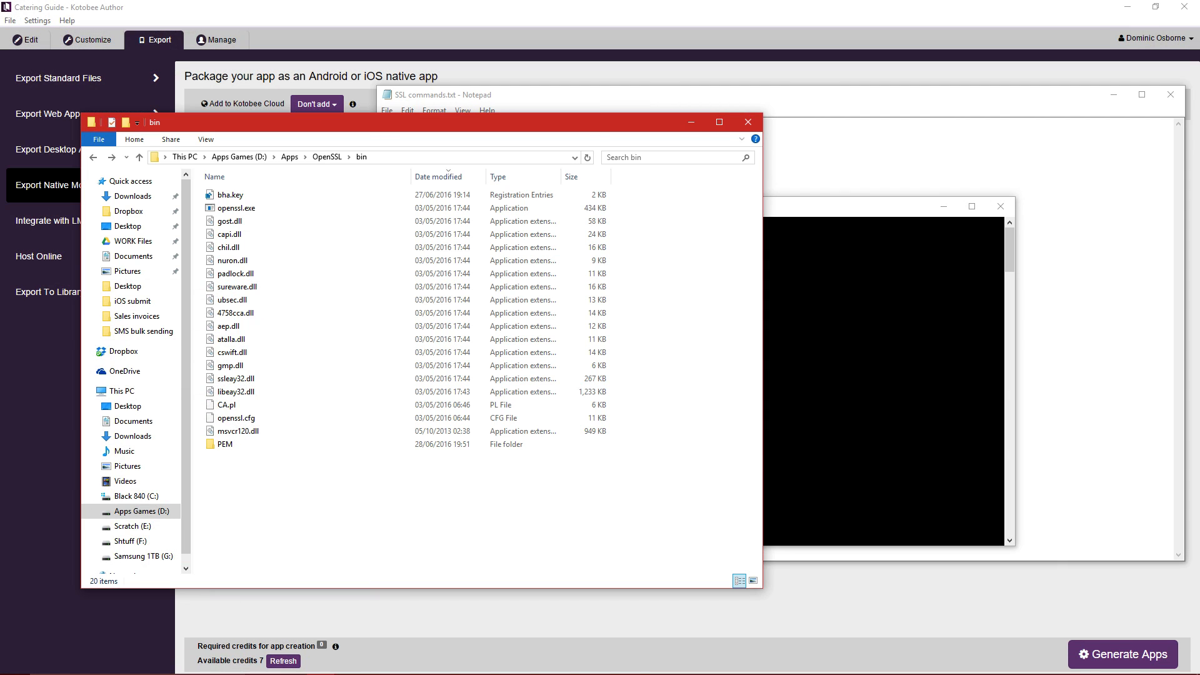
pyautogui.moveTo(1, 153); pyautogui.dragTo(533, 145)
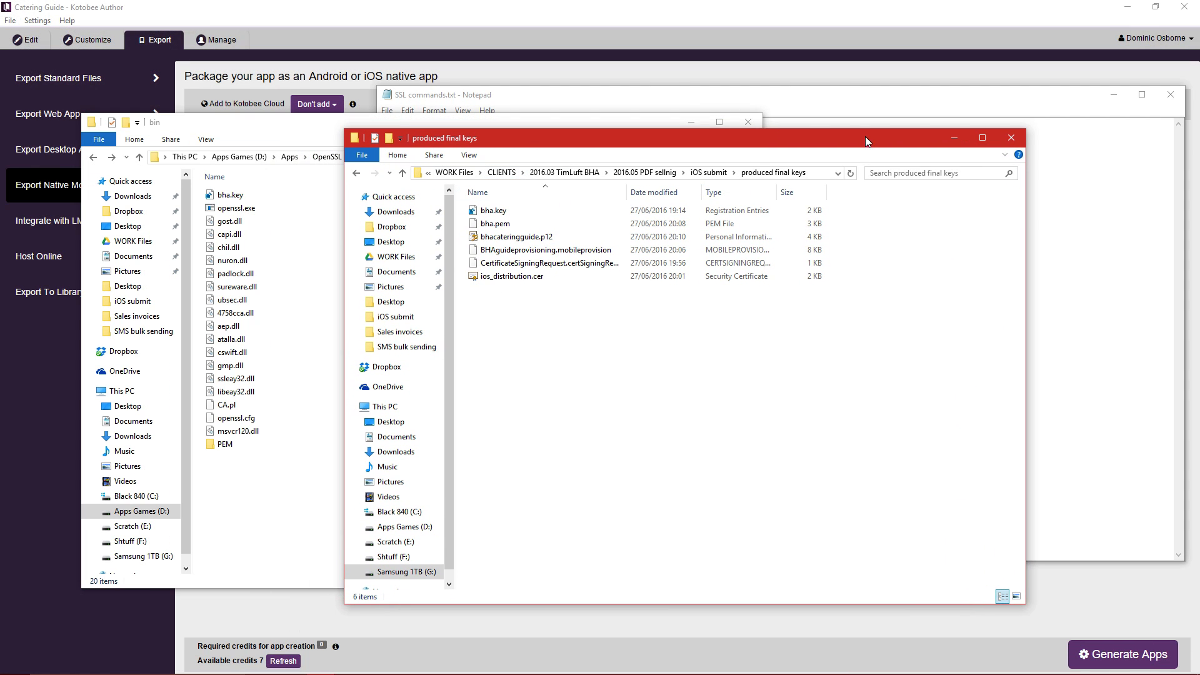
pyautogui.moveTo(865, 136); pyautogui.dragTo(1, 141)
pyautogui.moveTo(387, 124); pyautogui.dragTo(631, 128)
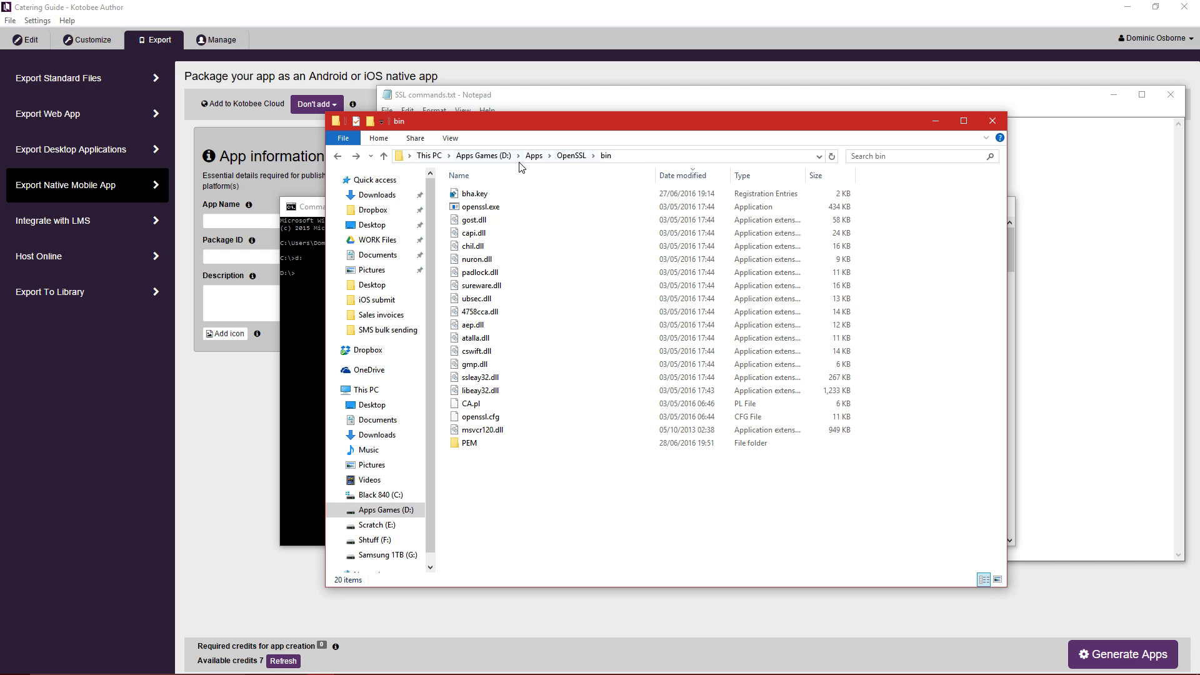
pyautogui.click(648, 156)
pyautogui.hotkey('ctrl', 'c')
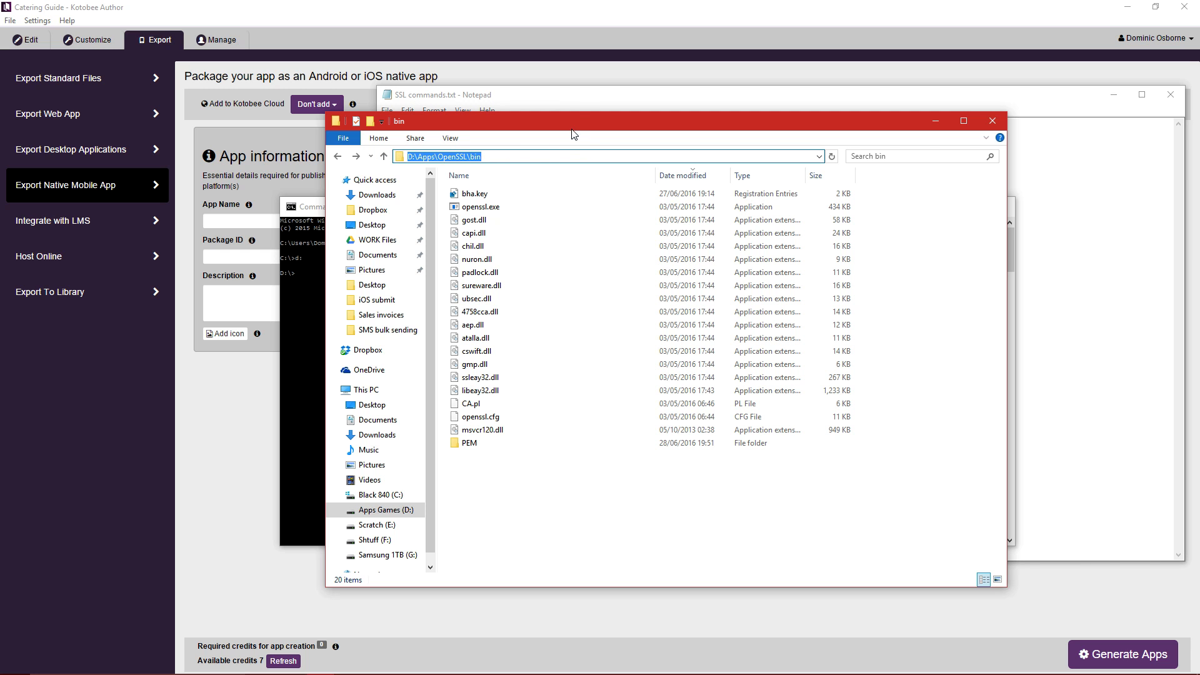
pyautogui.moveTo(608, 124); pyautogui.dragTo(0, 143)
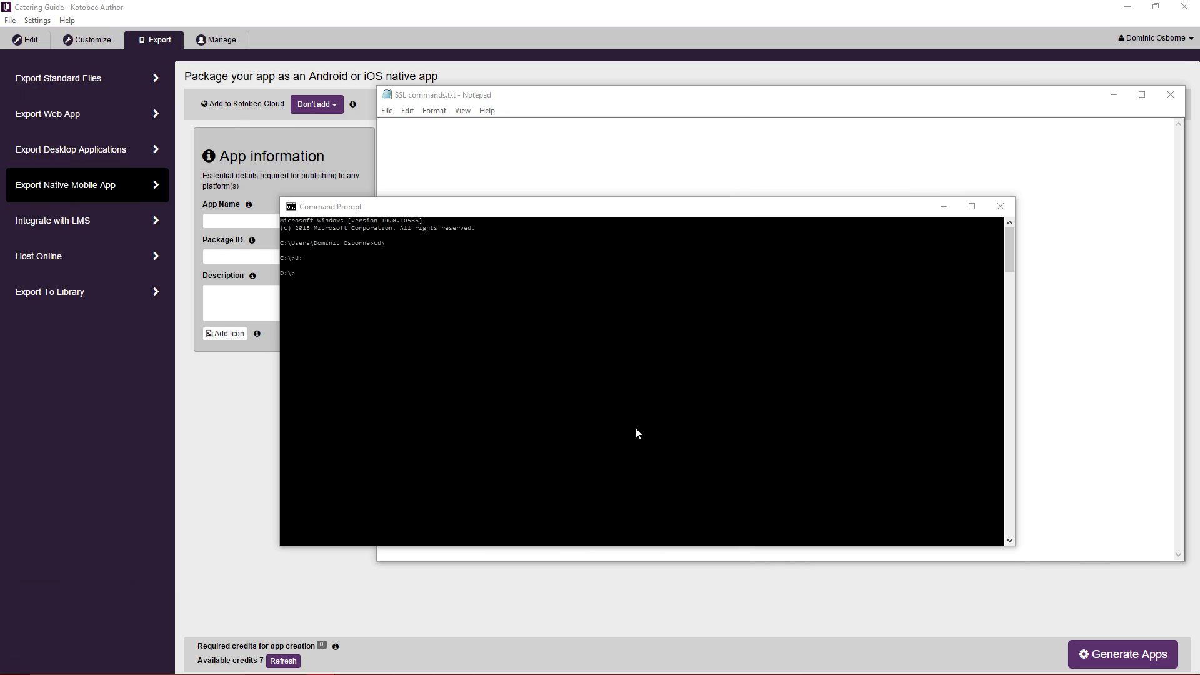
# Change into D:\Apps\OpenSSL\bin with cd and list its contents with dir.
pyautogui.click(609, 252)
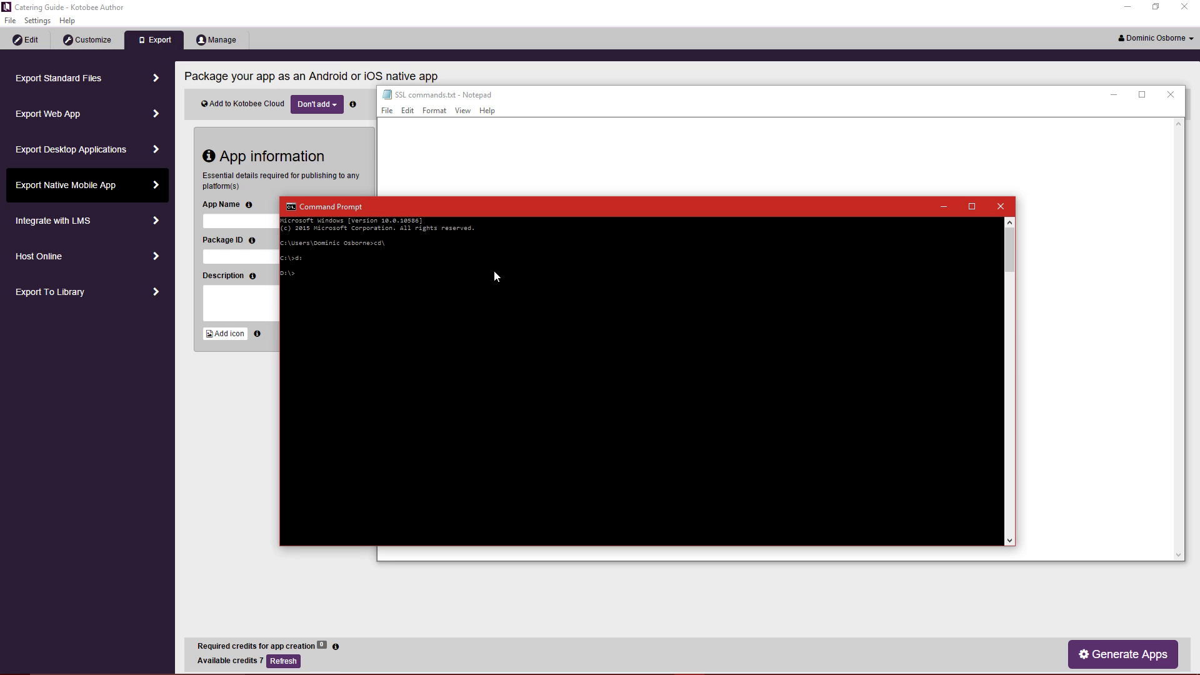
pyautogui.write('cd')
pyautogui.hotkey('ctrl', 'v')
pyautogui.press('Return')
pyautogui.write('dir')
pyautogui.press('Return')
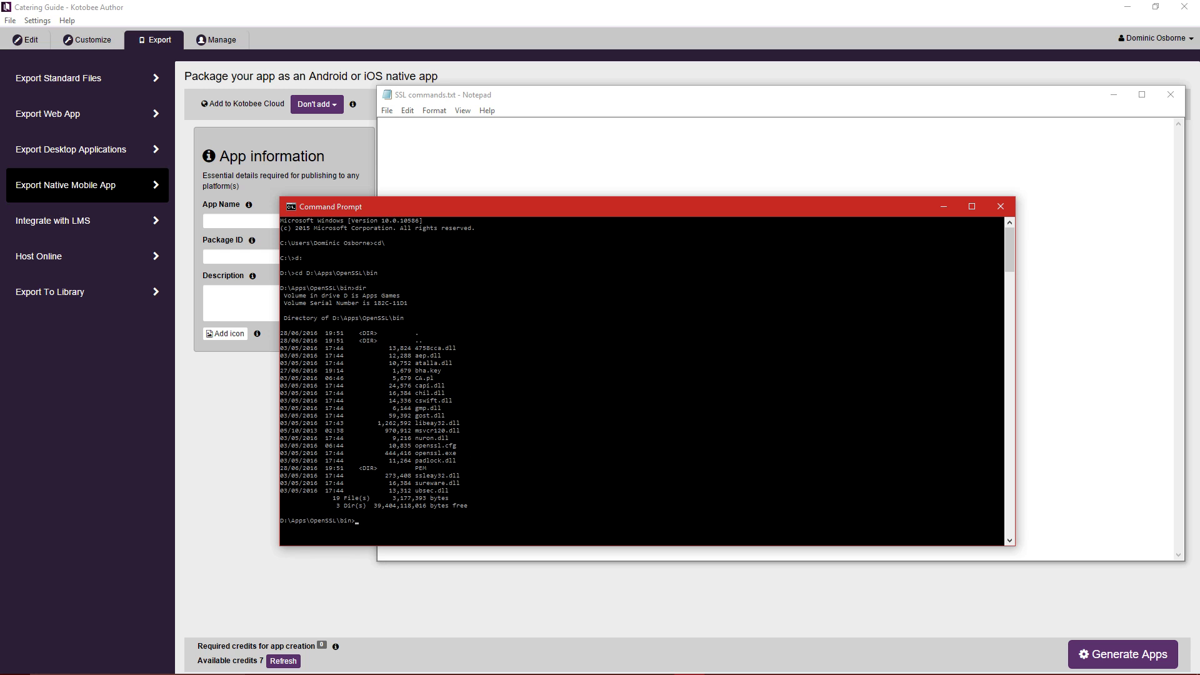
# Paste the openssl genrsa key command into the SSL commands notes beside the console.
pyautogui.click(597, 674)
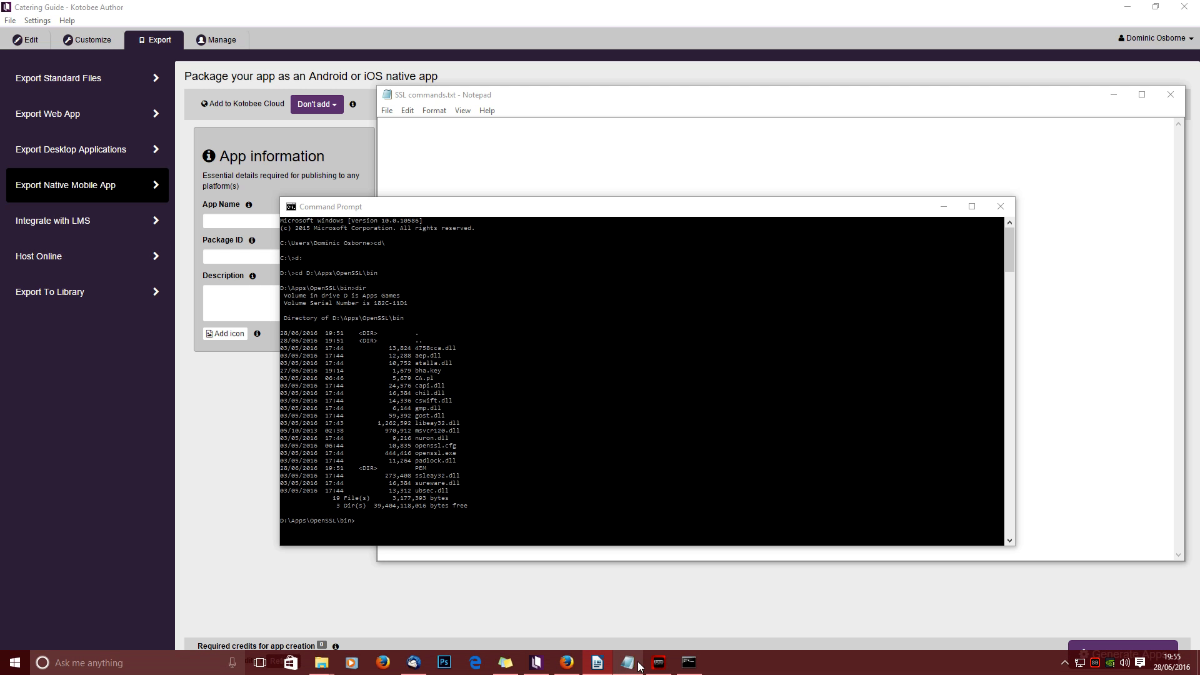
pyautogui.click(633, 555)
pyautogui.write('openssl genrsa -out keyname.key 2048')
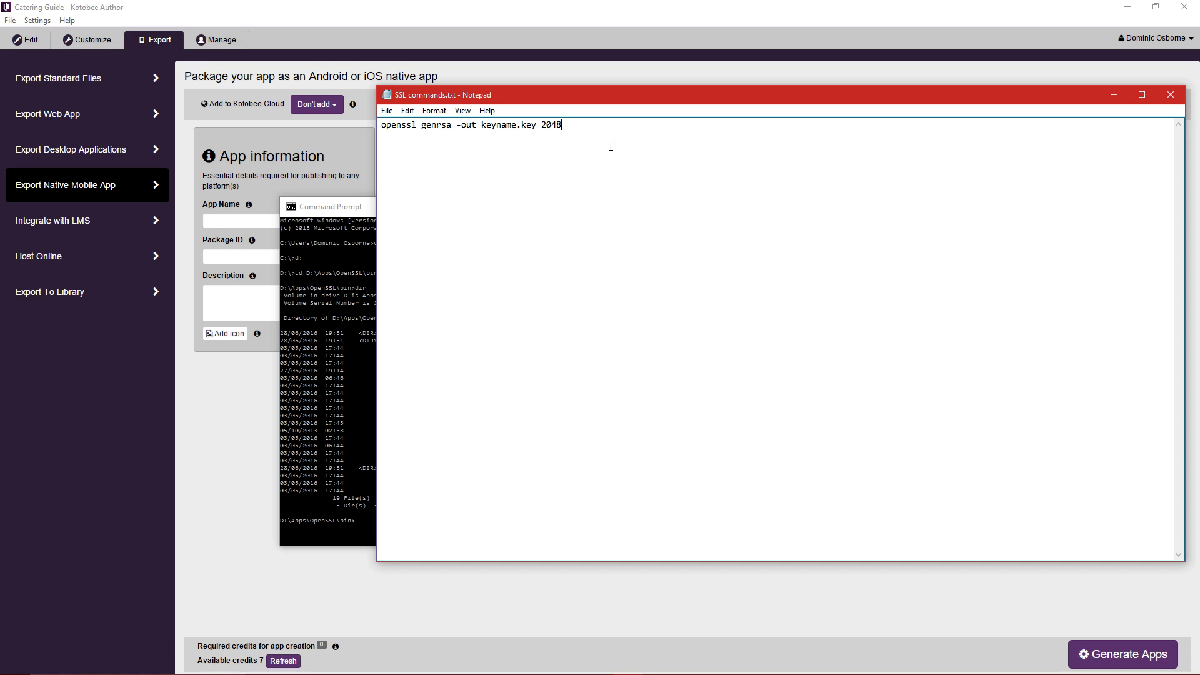
pyautogui.click(337, 207)
pyautogui.moveTo(429, 207); pyautogui.dragTo(309, 188)
pyautogui.click(590, 128)
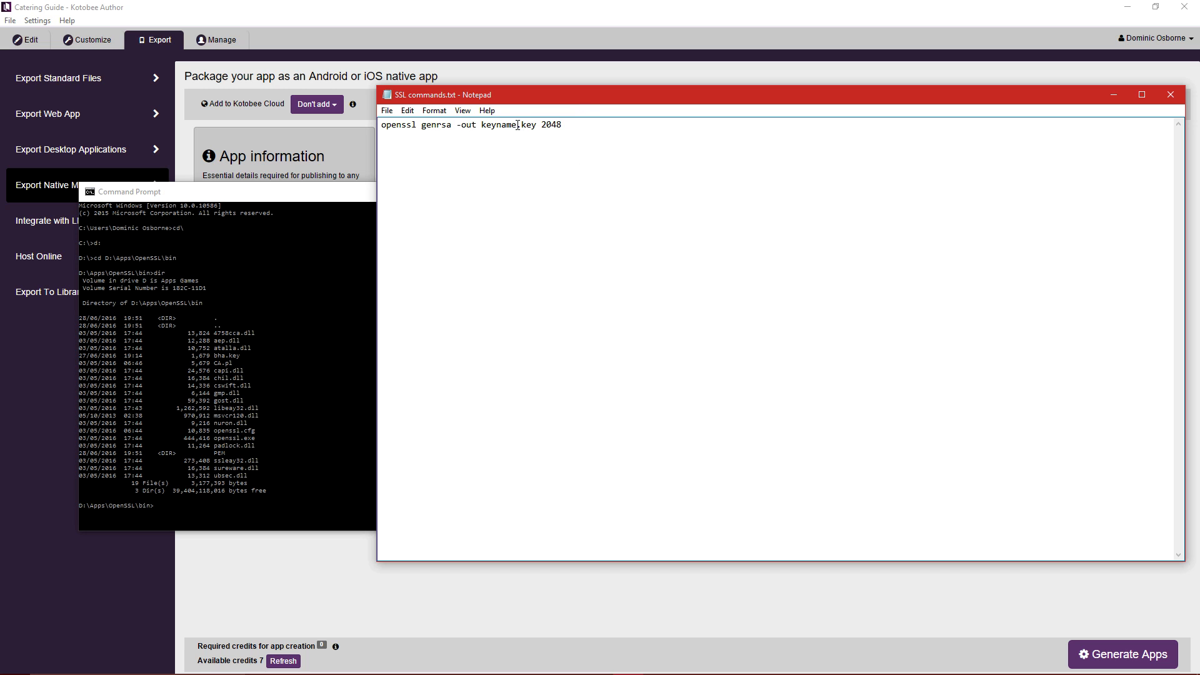
# Change the key name to testios and run openssl genrsa -out testios.key 2048 in Command Prompt.
pyautogui.moveTo(517, 125); pyautogui.dragTo(481, 125)
pyautogui.write('testios')
pyautogui.moveTo(595, 124); pyautogui.dragTo(402, 124)
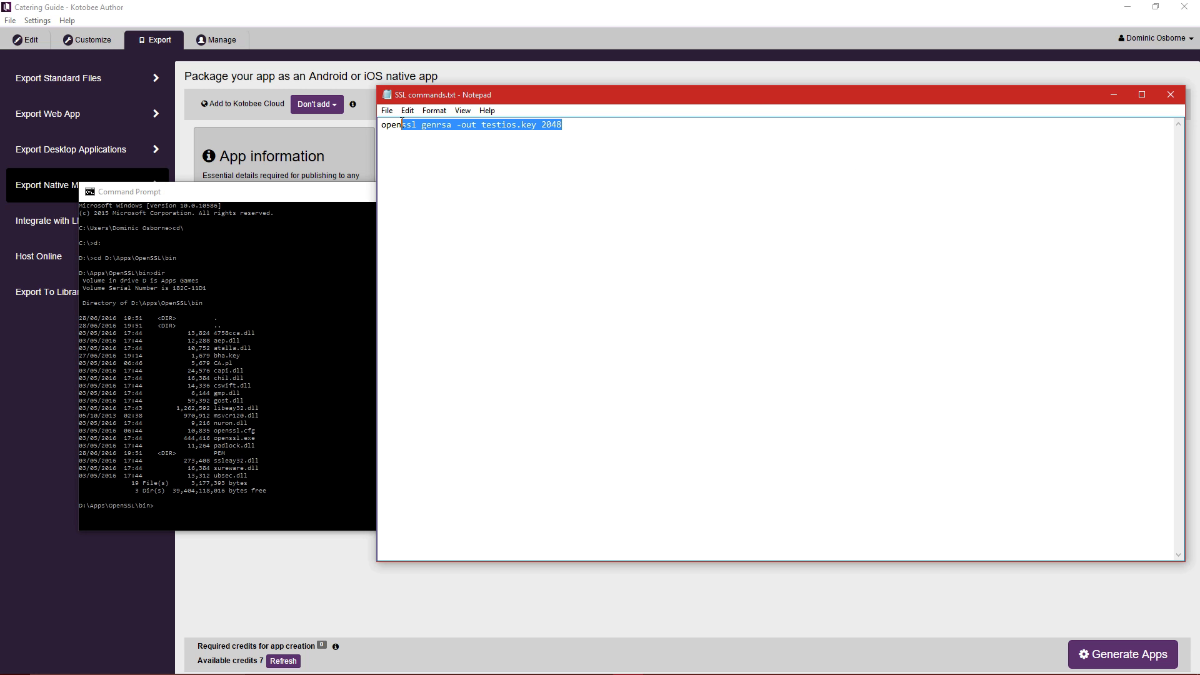
pyautogui.moveTo(700, 132); pyautogui.dragTo(278, 123)
pyautogui.hotkey('ctrl', 'c')
pyautogui.click(328, 196)
pyautogui.hotkey('ctrl', 'v')
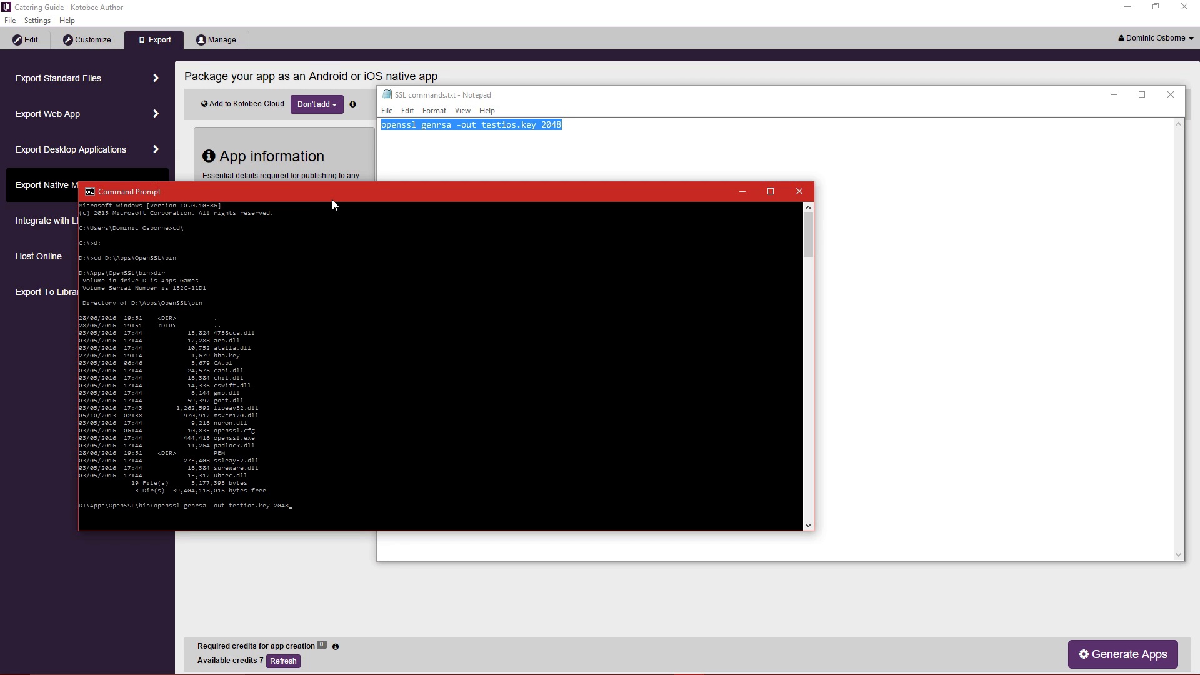
pyautogui.press('Return')
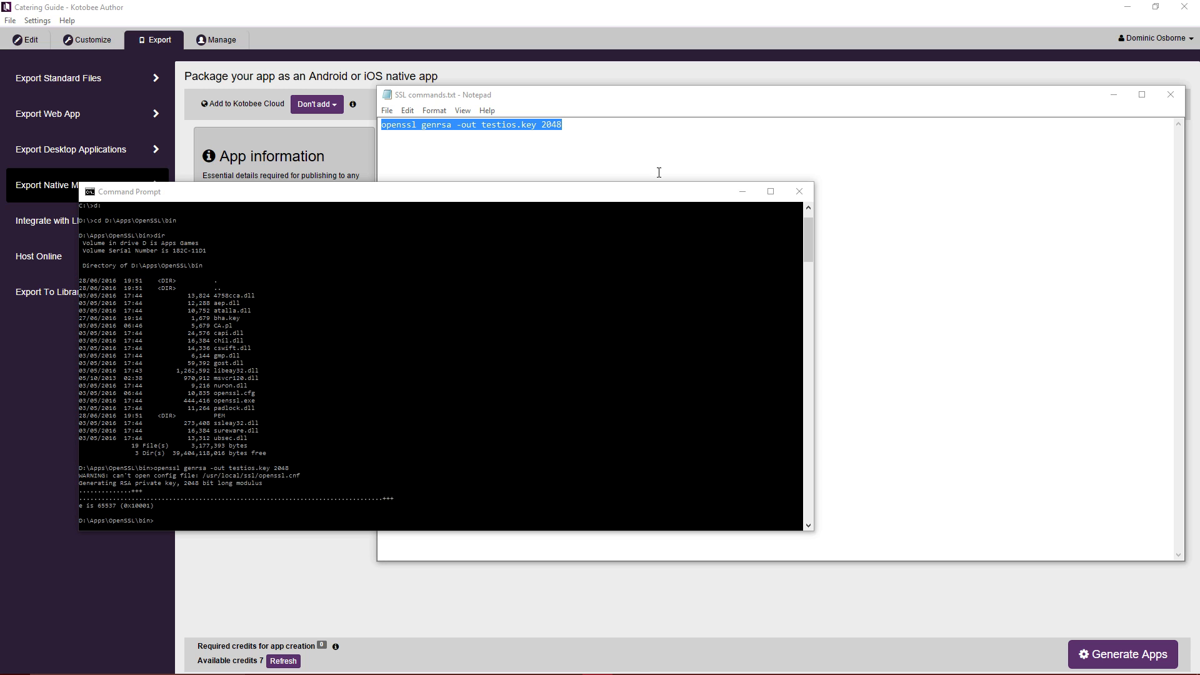
# Start a new line below the genrsa command in the notes.
pyautogui.click(696, 94)
pyautogui.click(715, 122)
pyautogui.press('Return')
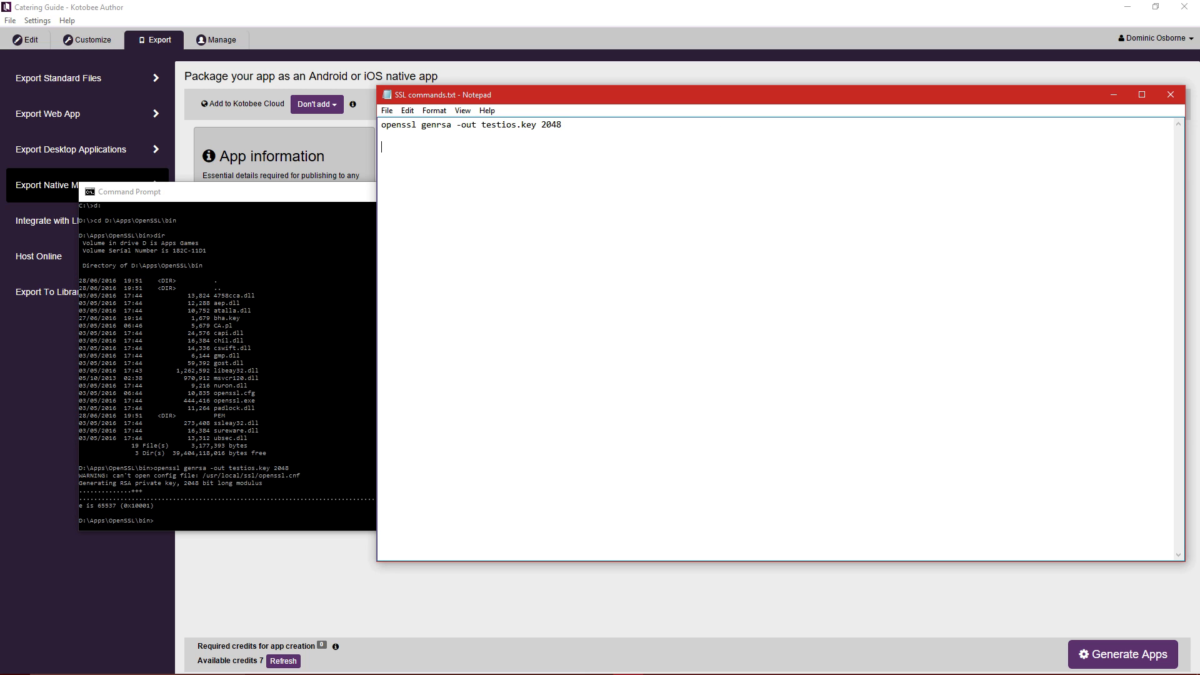
# Add a set OPENSSL_CONF line to the notes pointing to D:\Apps\OpenSSL\bin\openssl.cfg.
pyautogui.press('Return')
pyautogui.write('set OPENSSL_CONF=c:\\OpenSSL-Win32\\bin\\openssl.cfg')
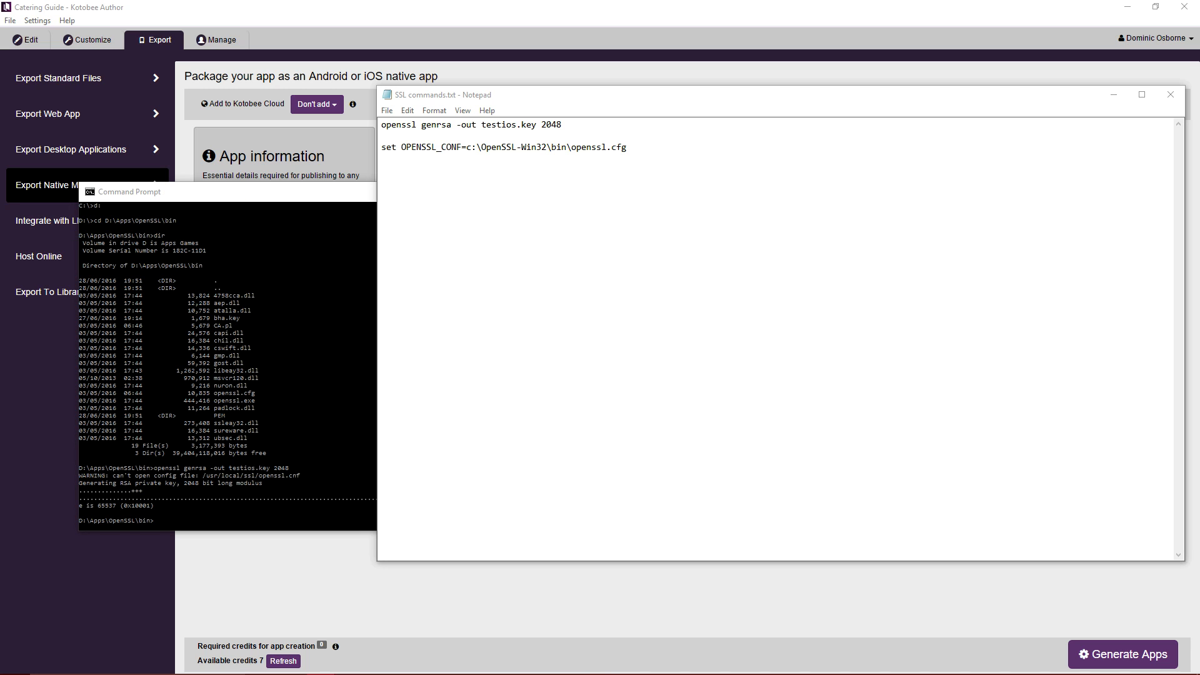
pyautogui.click(571, 147)
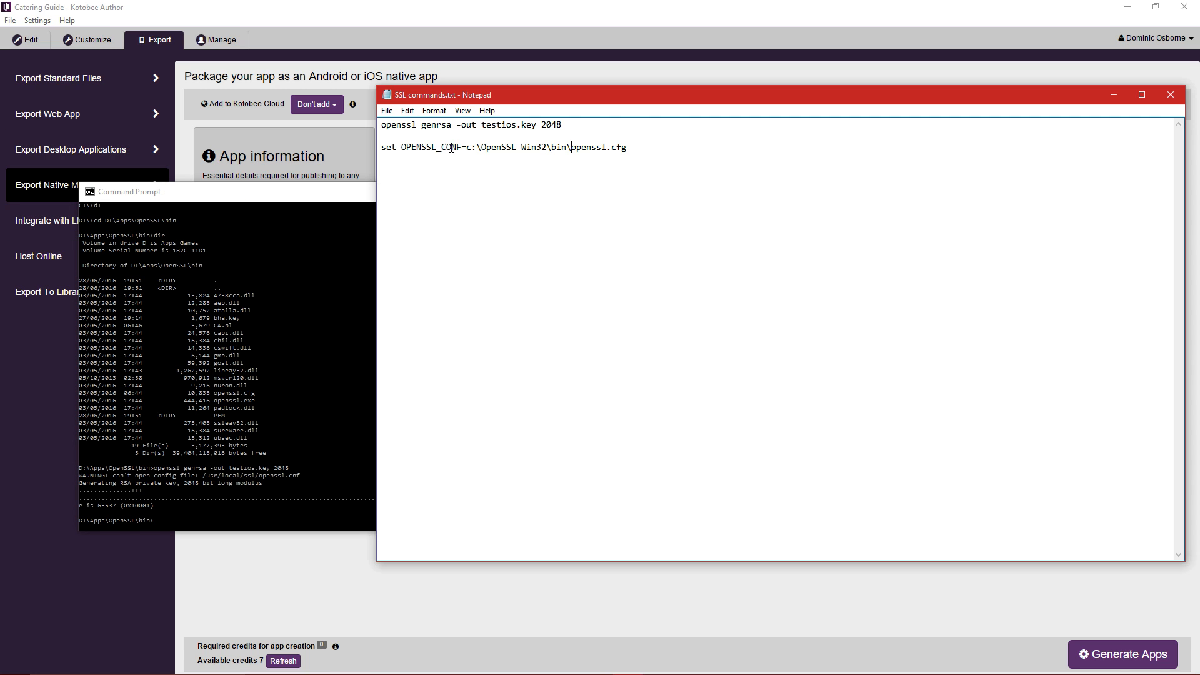
pyautogui.moveTo(468, 147); pyautogui.dragTo(564, 148)
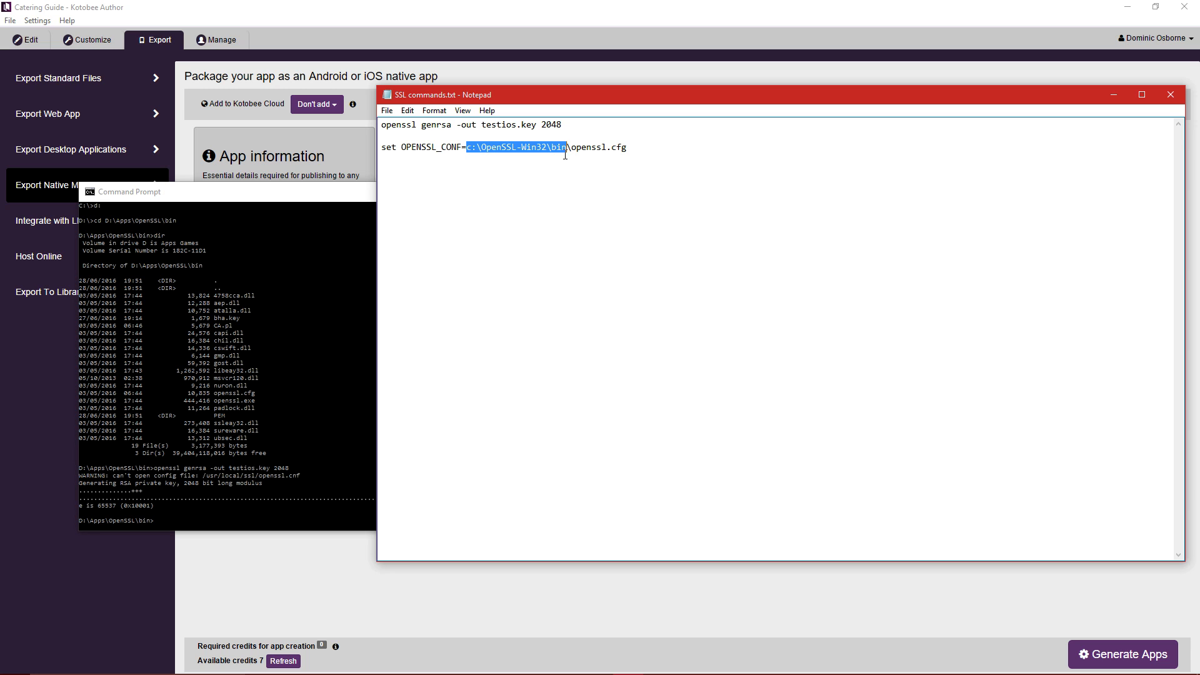
pyautogui.write('D:\\Apps\\OpenSSL\\bin')
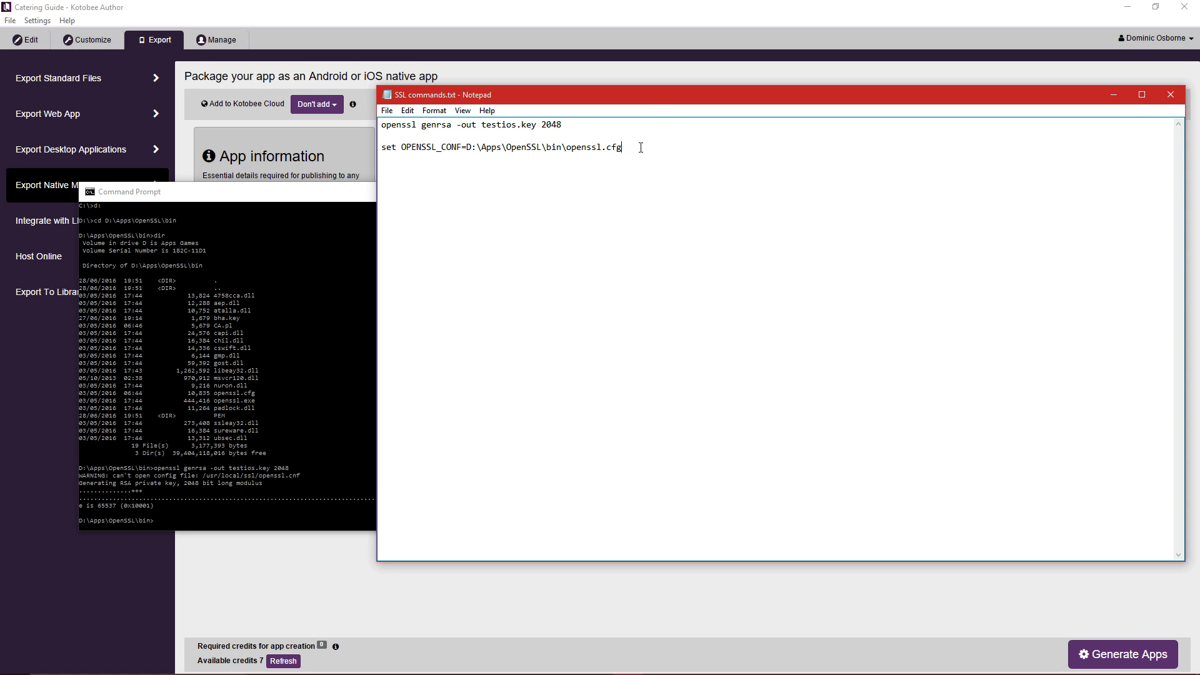
pyautogui.moveTo(641, 148); pyautogui.dragTo(349, 147)
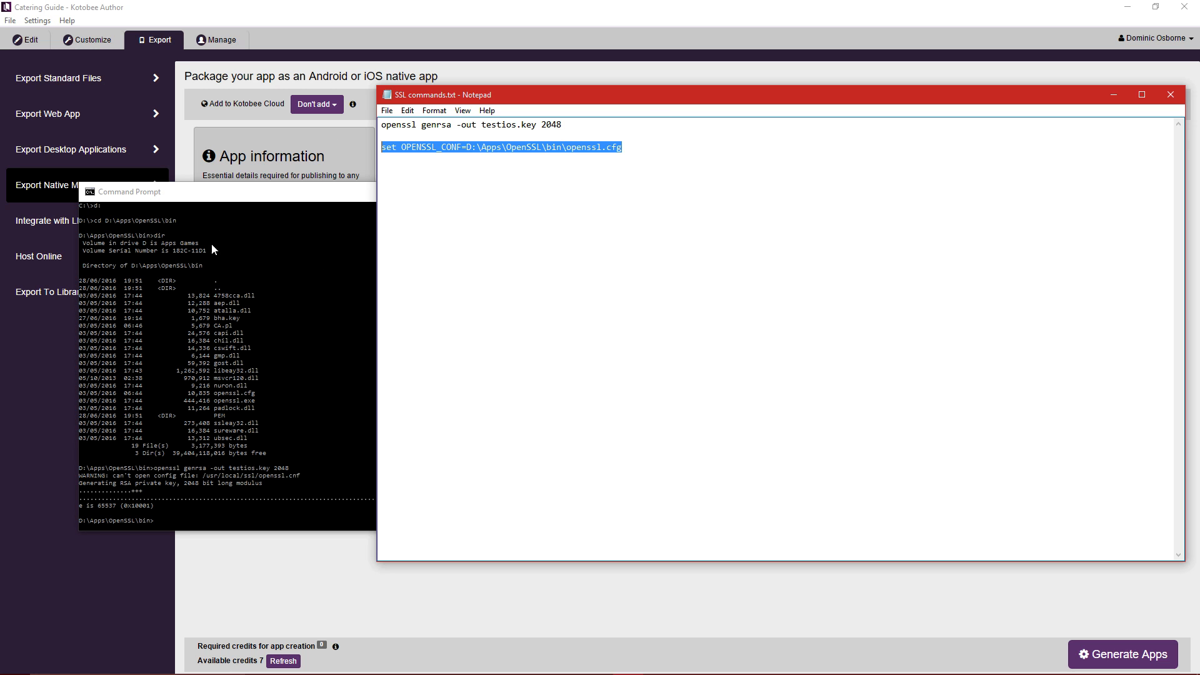
pyautogui.moveTo(0, 294); pyautogui.dragTo(811, 214)
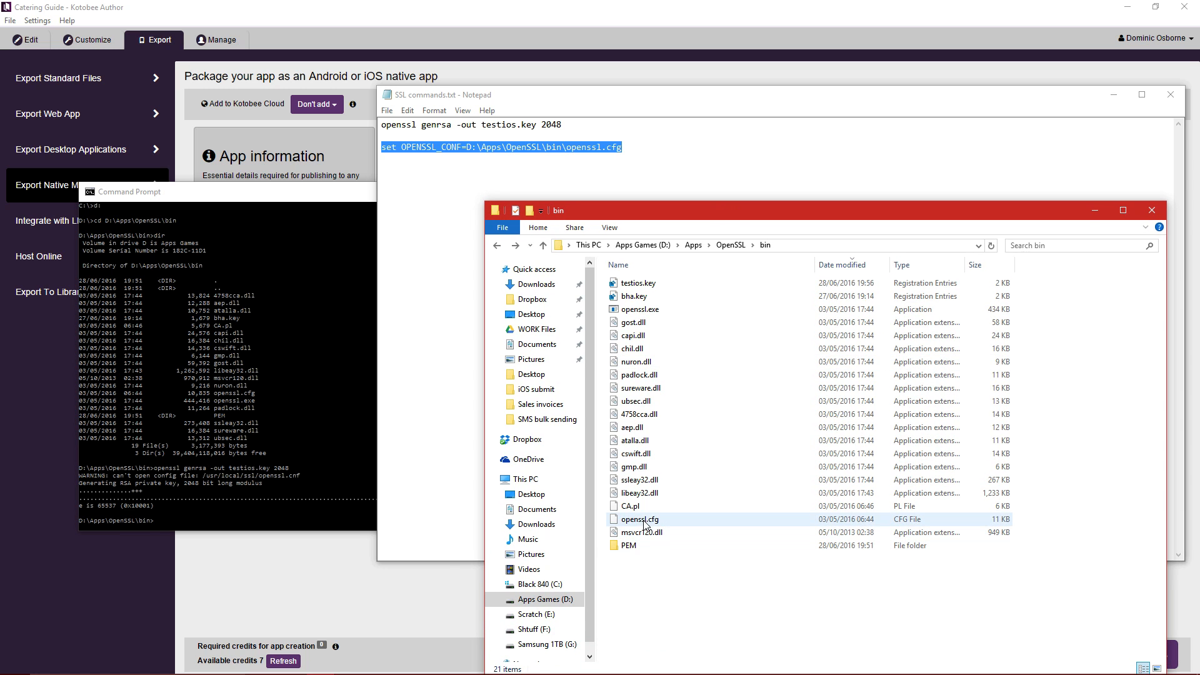
pyautogui.click(806, 248)
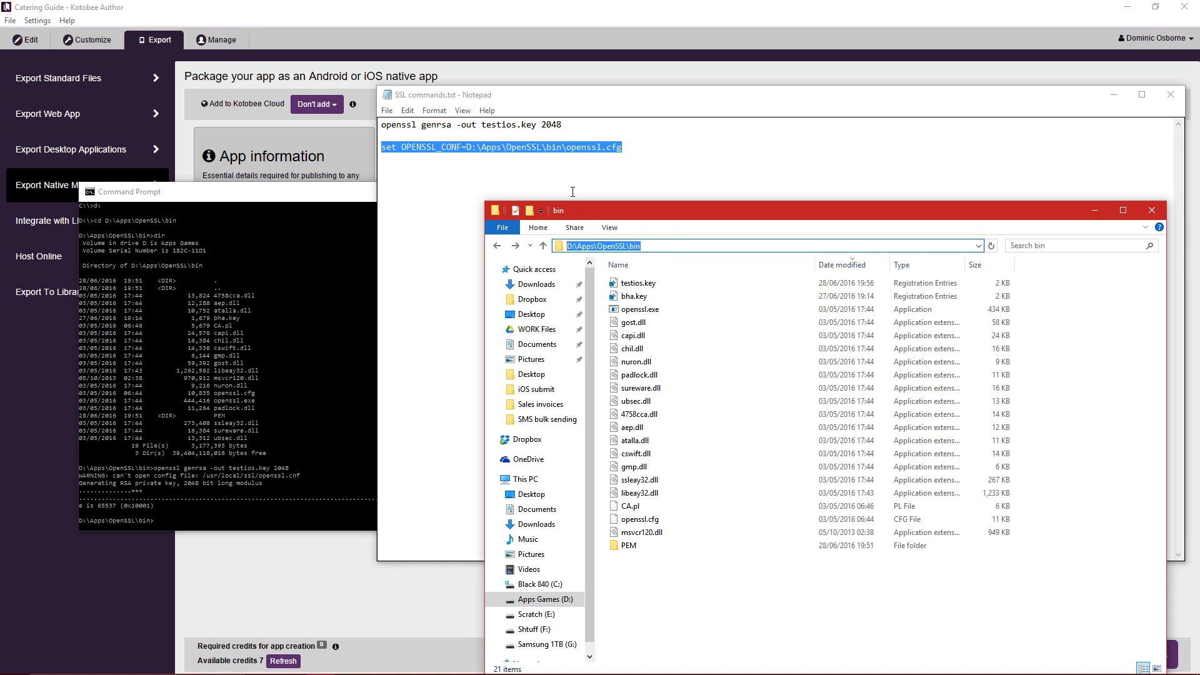
pyautogui.moveTo(466, 149); pyautogui.dragTo(562, 153)
pyautogui.click(562, 155)
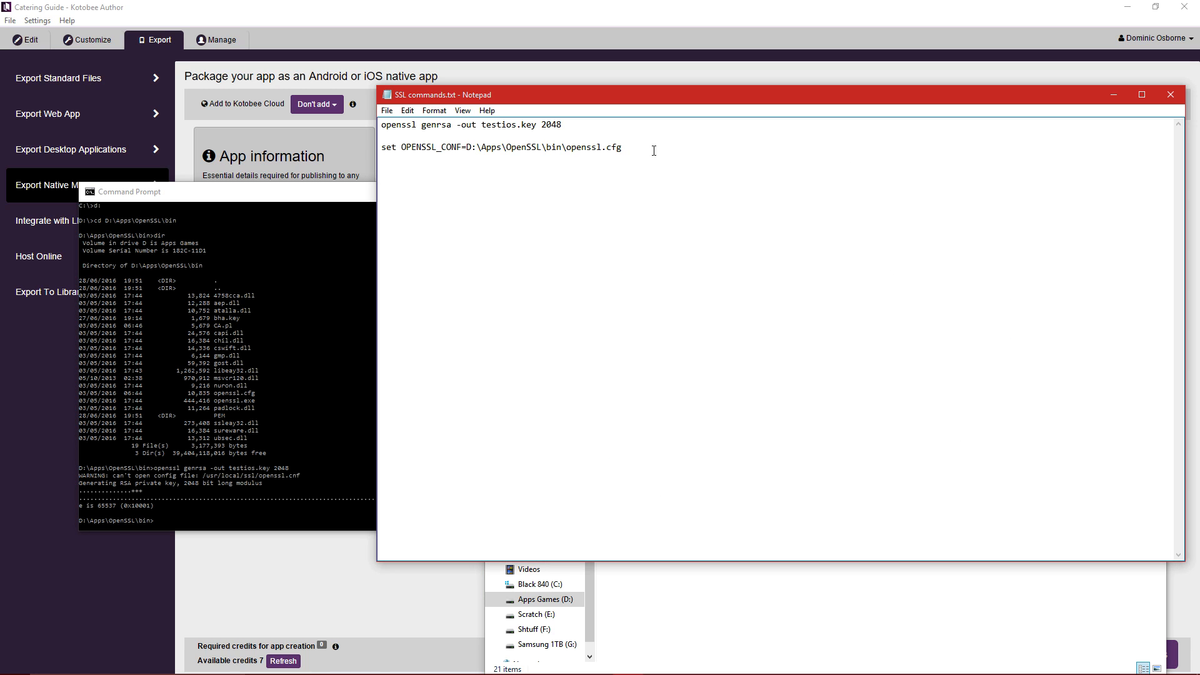
pyautogui.moveTo(653, 150); pyautogui.dragTo(327, 155)
pyautogui.press('super+c')
# Run the set OPENSSL_CONF command in Command Prompt, then reselect that line in the notes.
pyautogui.click(1011, 603)
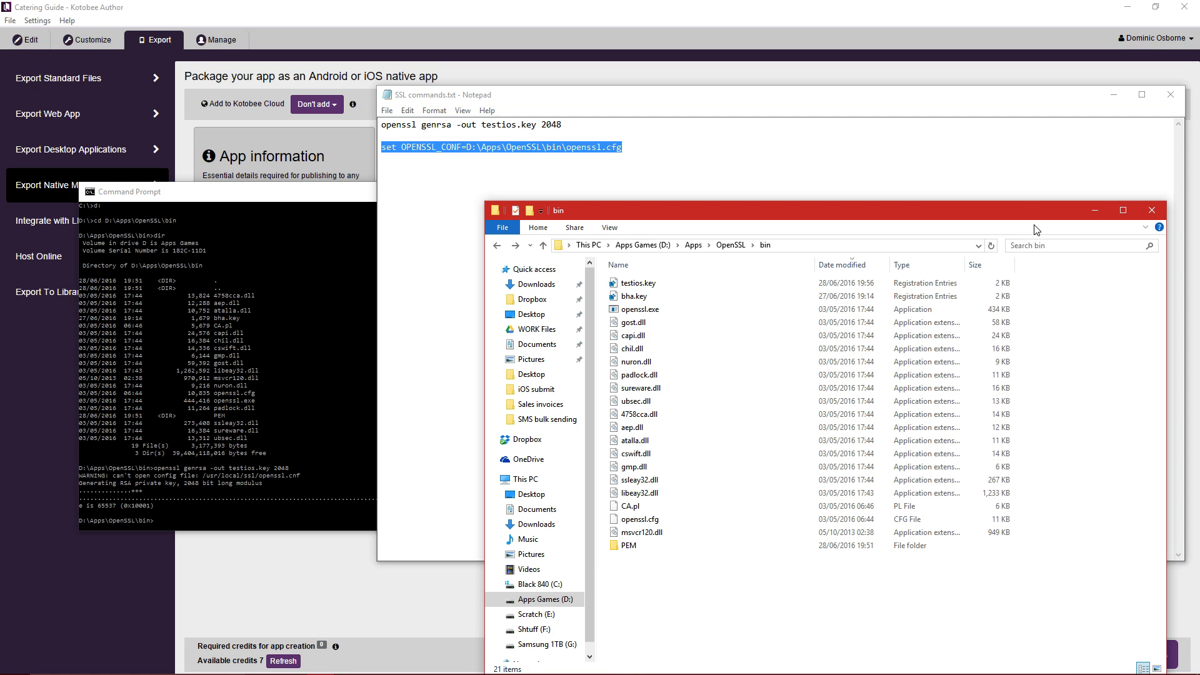
pyautogui.moveTo(1036, 211); pyautogui.dragTo(0, 145)
pyautogui.click(302, 216)
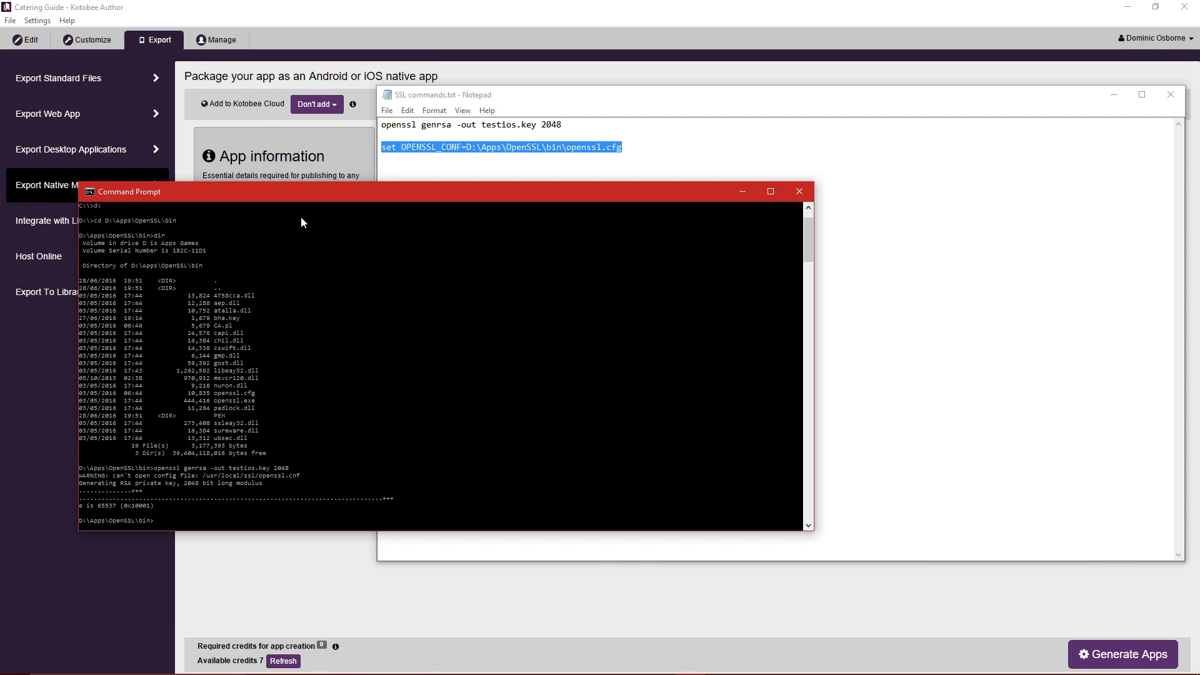
pyautogui.rightClick(337, 365)
pyautogui.press('Return')
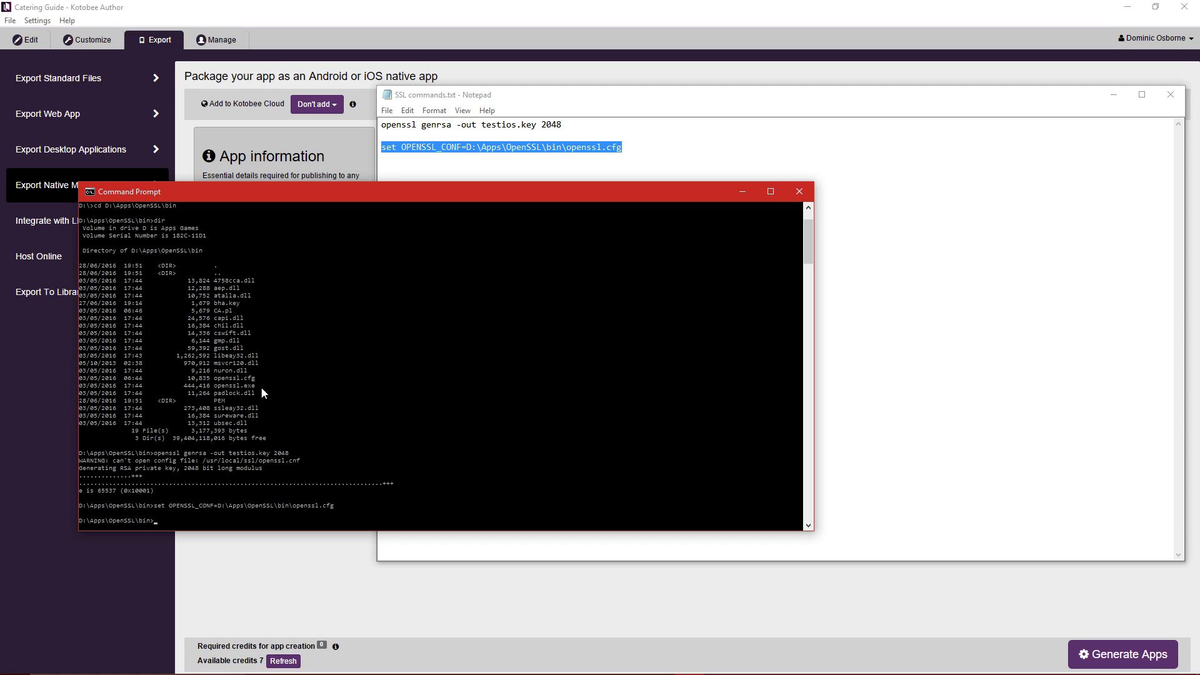
pyautogui.click(628, 113)
pyautogui.click(559, 134)
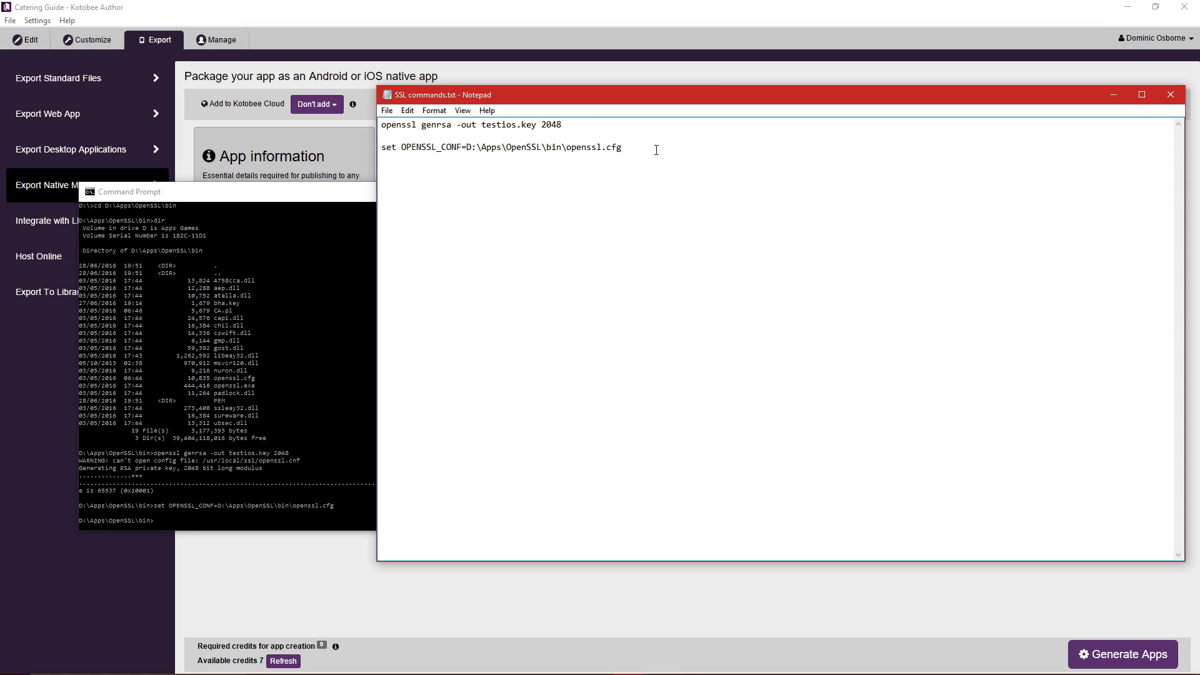
pyautogui.moveTo(656, 150); pyautogui.dragTo(381, 148)
# Rerun 'openssl genrsa -out testios.key 2048' in Command Prompt to generate the 2048-bit key without the config warning.
pyautogui.press('BackSpace')
pyautogui.press('BackSpace')
pyautogui.moveTo(587, 128); pyautogui.dragTo(380, 125)
pyautogui.hotkey('ctrl', 'c')
pyautogui.click(289, 197)
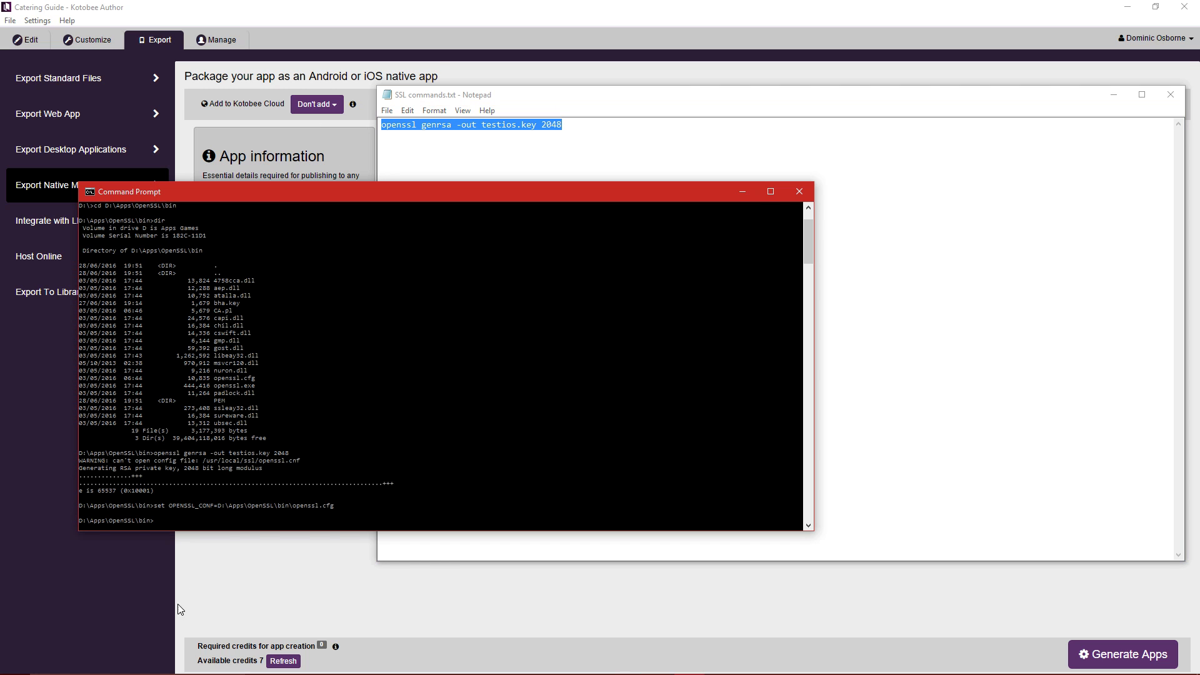
pyautogui.hotkey('alt', 'Tab')
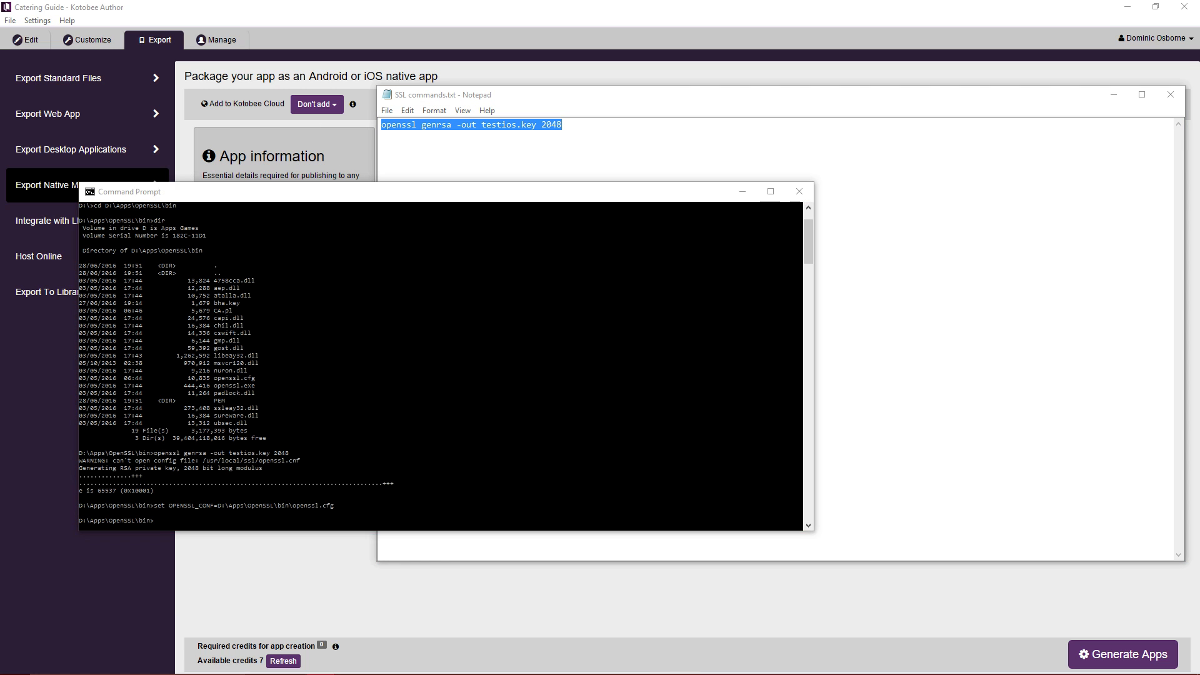
pyautogui.click(529, 197)
pyautogui.hotkey('ctrl', 'v')
pyautogui.press('Return')
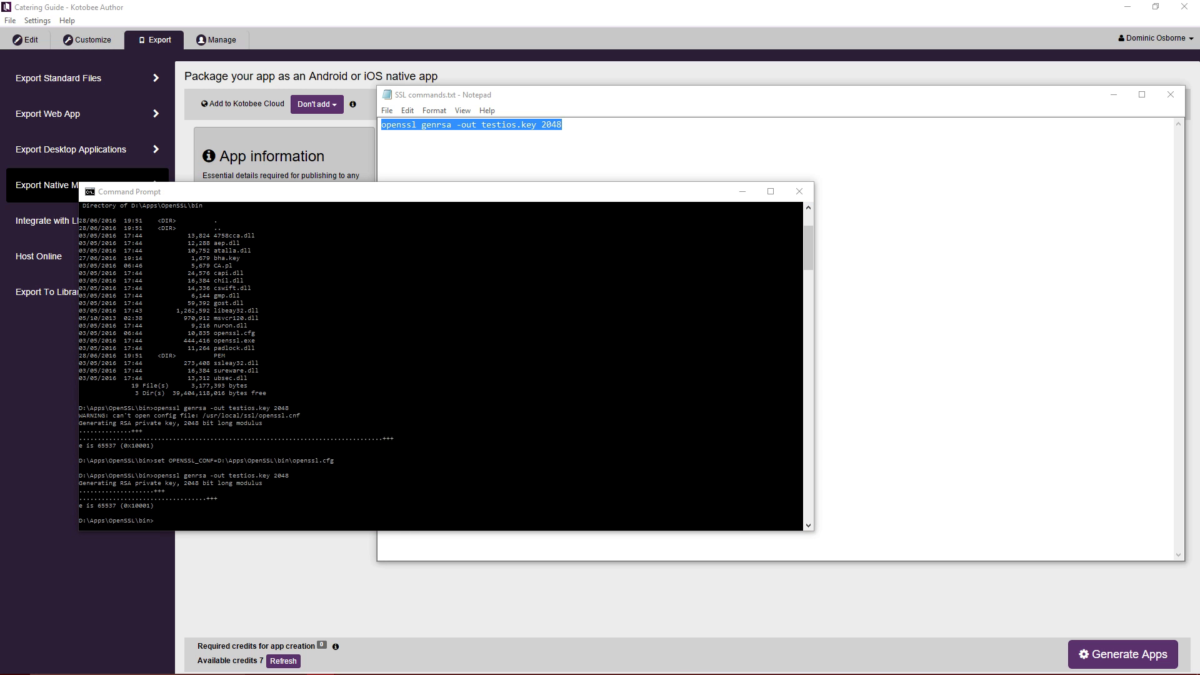
pyautogui.moveTo(0, 131); pyautogui.dragTo(680, 116)
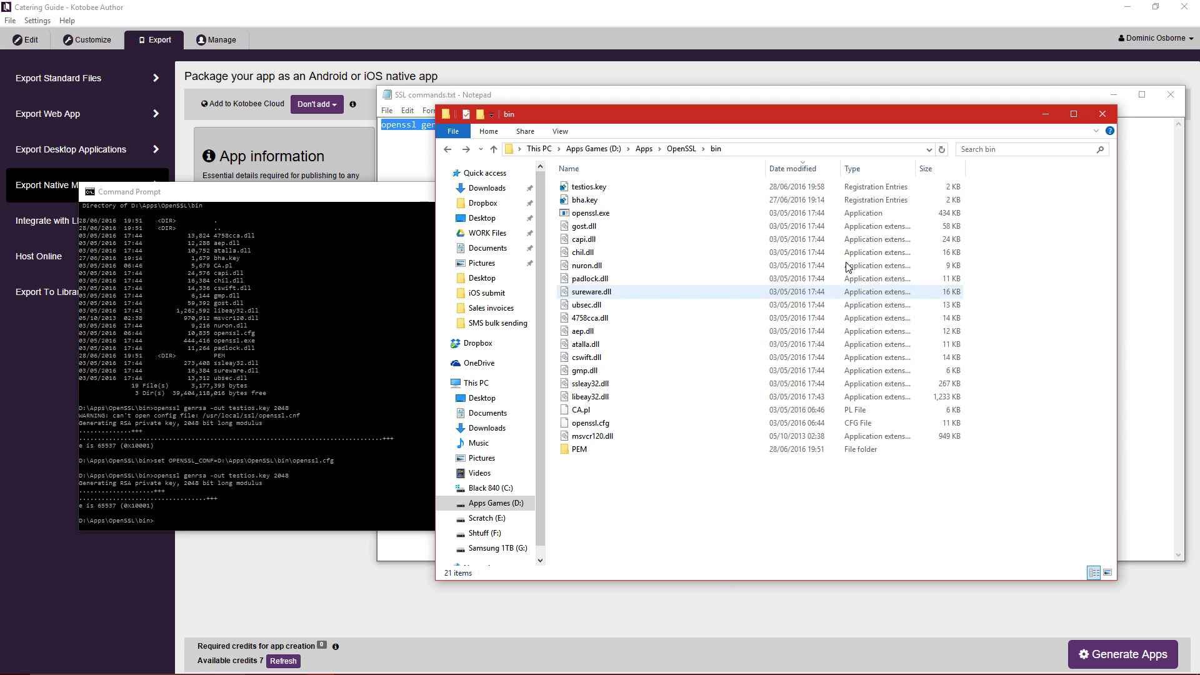
# Sort the bin folder by type and view testios.key in Notepad++ to confirm it holds an RSA private key.
pyautogui.click(867, 167)
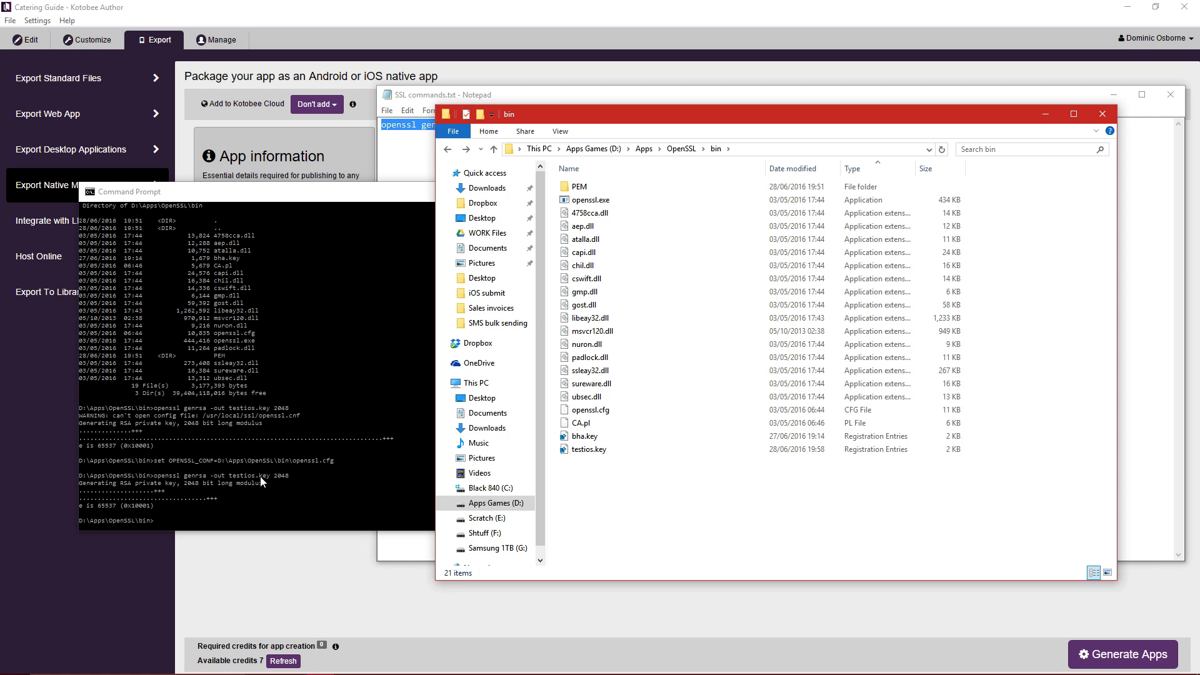
pyautogui.click(604, 452)
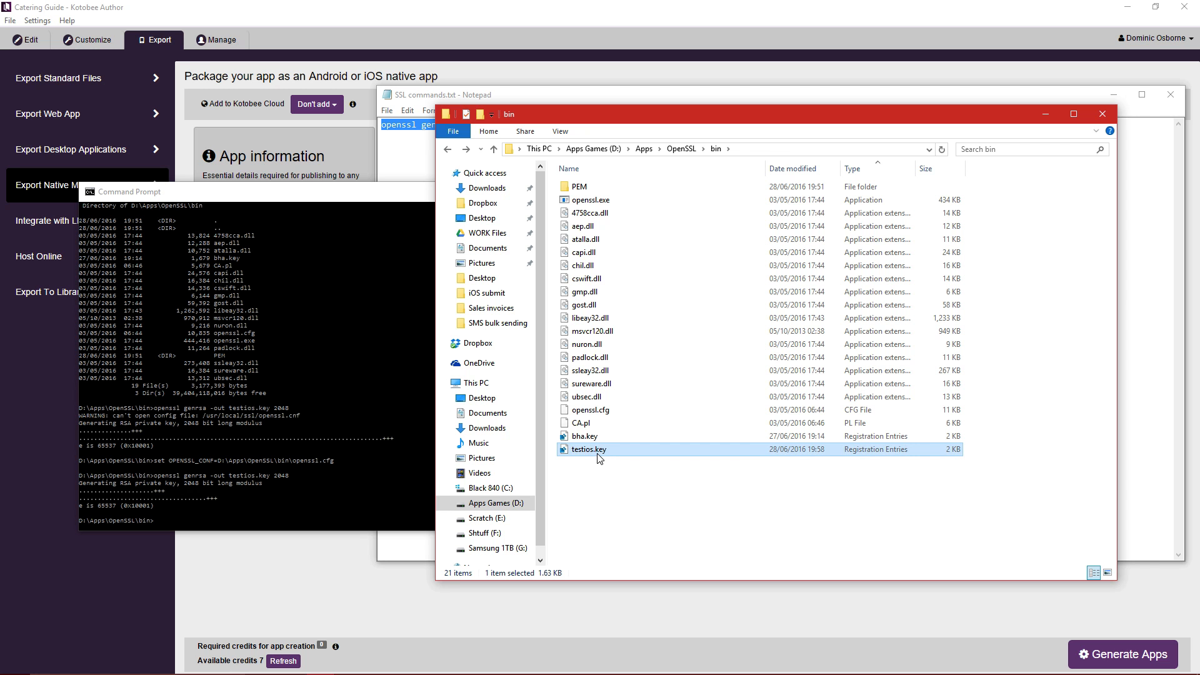
pyautogui.rightClick(599, 458)
pyautogui.click(631, 223)
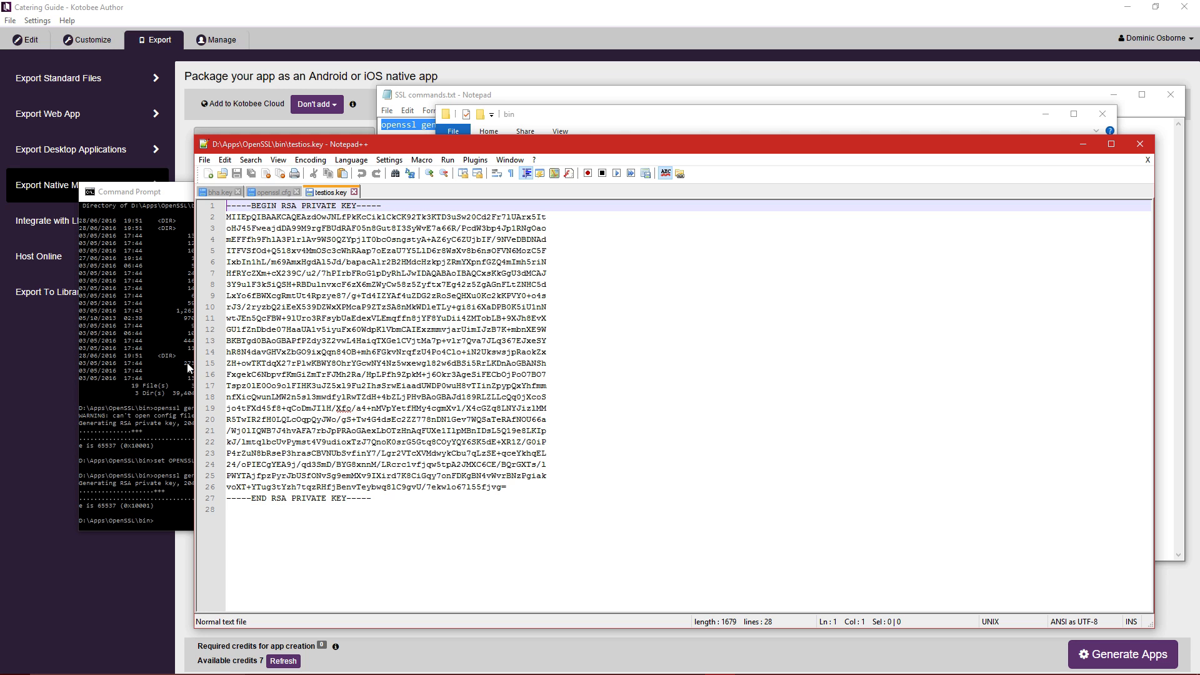
pyautogui.click(1140, 144)
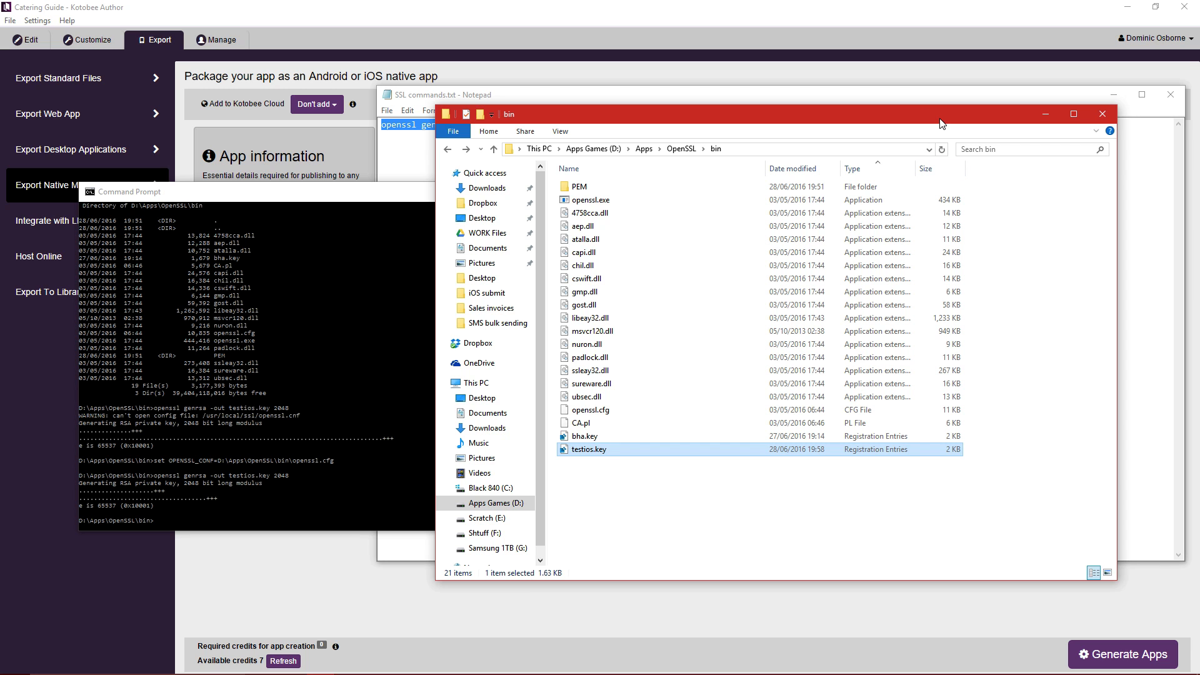
pyautogui.moveTo(955, 116); pyautogui.dragTo(0, 125)
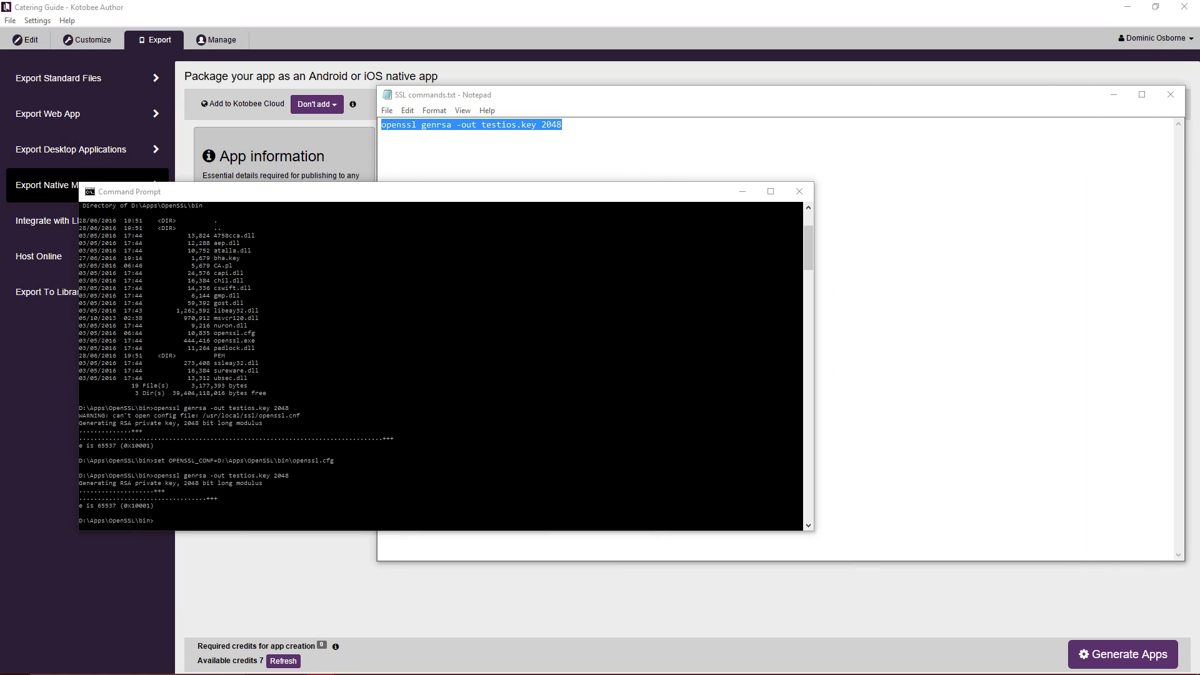
# Replace the genrsa line with the openssl req command and change the keyname placeholder to testios.
pyautogui.click(743, 108)
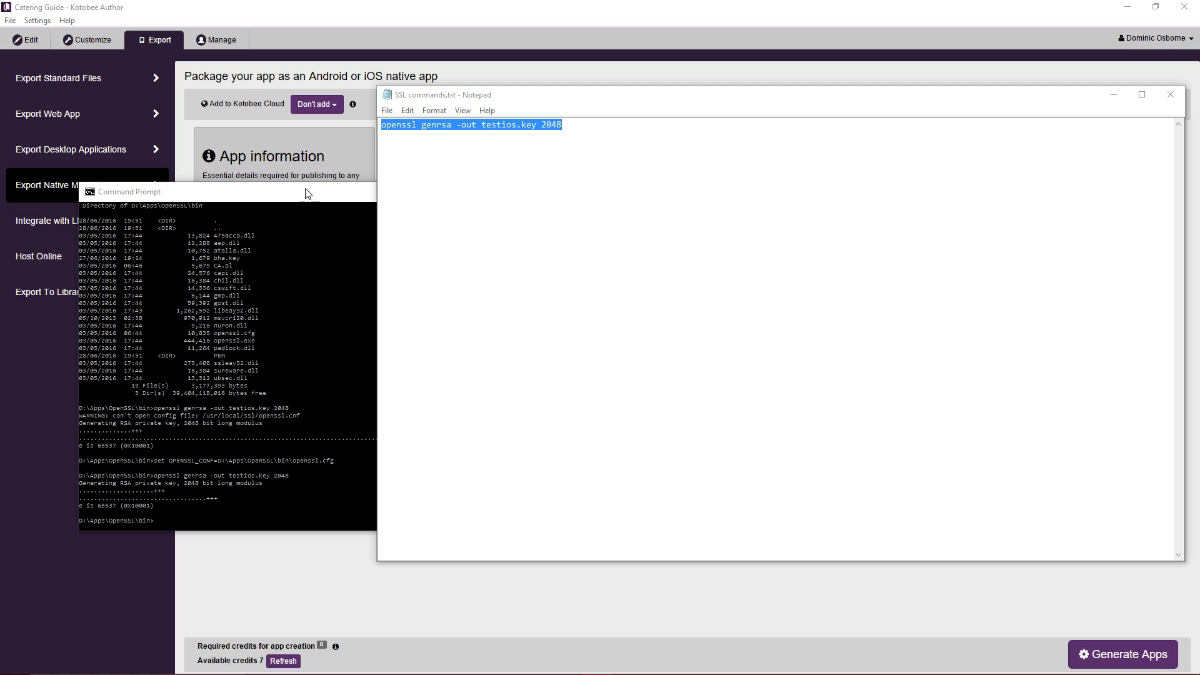
pyautogui.click(659, 95)
pyautogui.hotkey('ctrl', 'v')
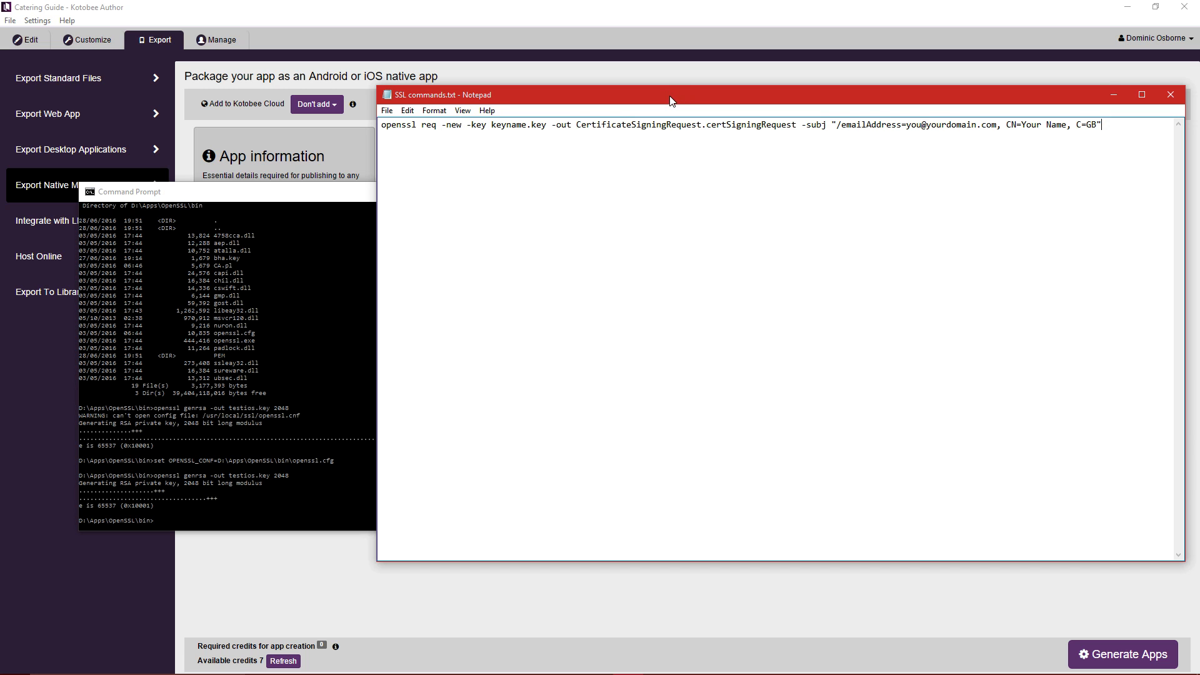
pyautogui.moveTo(673, 96); pyautogui.dragTo(669, 98)
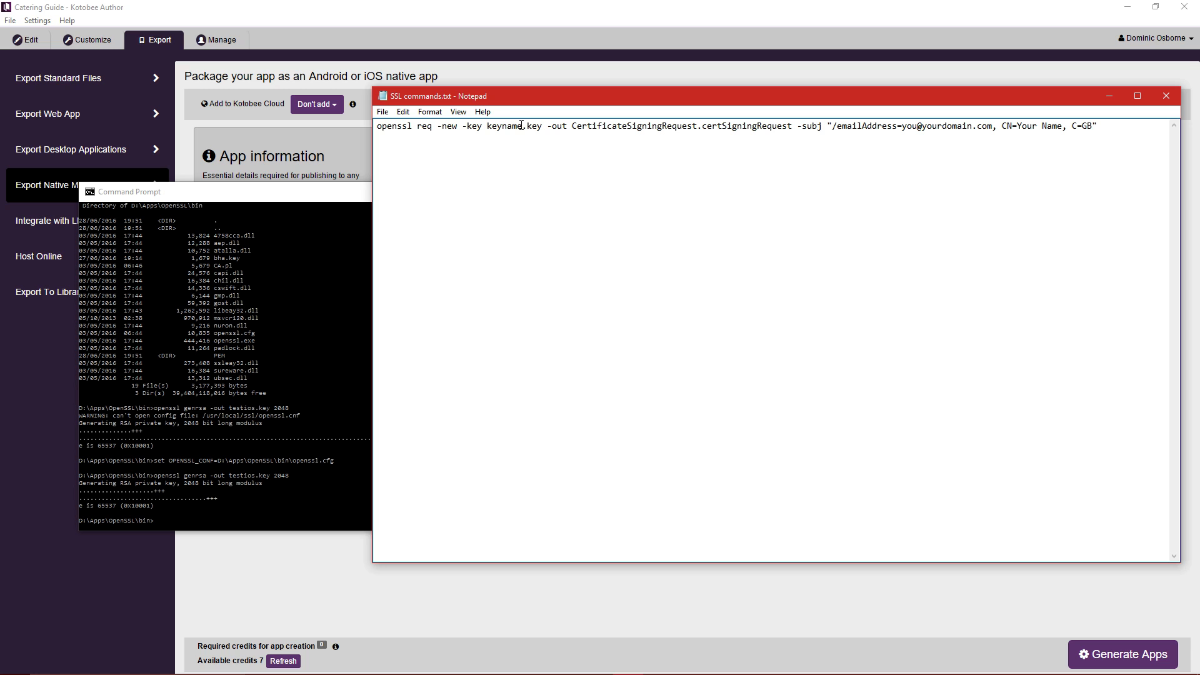
pyautogui.moveTo(522, 126); pyautogui.dragTo(486, 127)
pyautogui.write('testios')
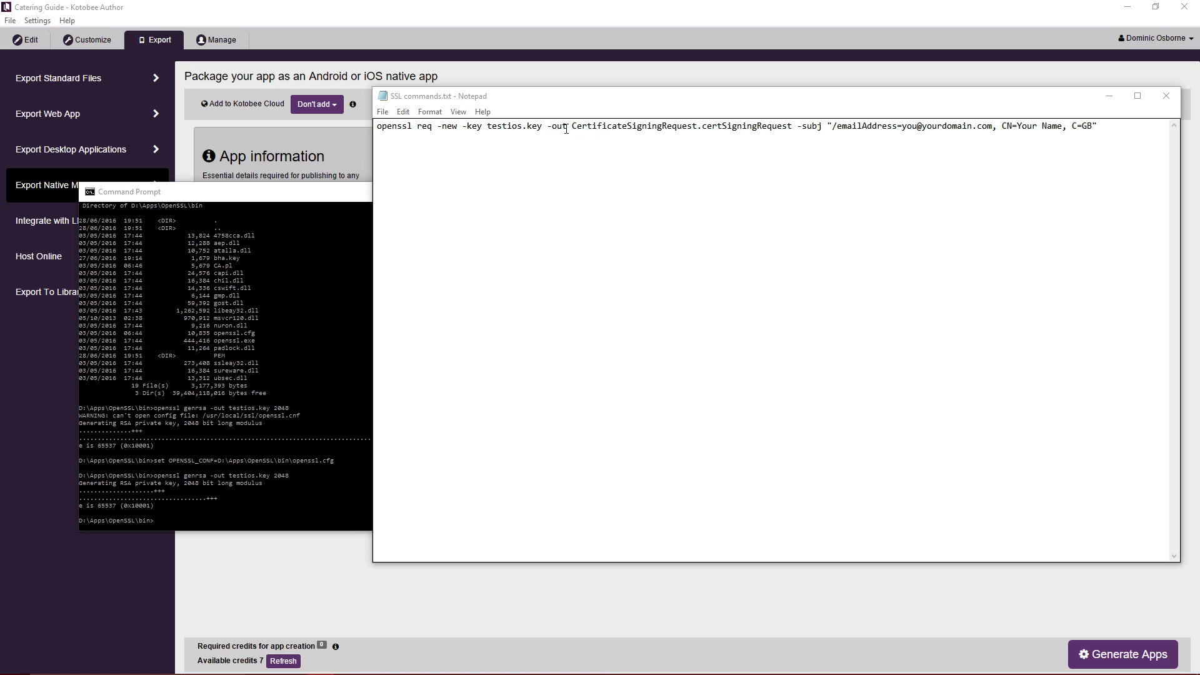
# Replace the placeholder e-mail in the CSR command with the organisation's e-mail address.
pyautogui.moveTo(570, 127); pyautogui.dragTo(792, 124)
pyautogui.moveTo(571, 127); pyautogui.dragTo(586, 136)
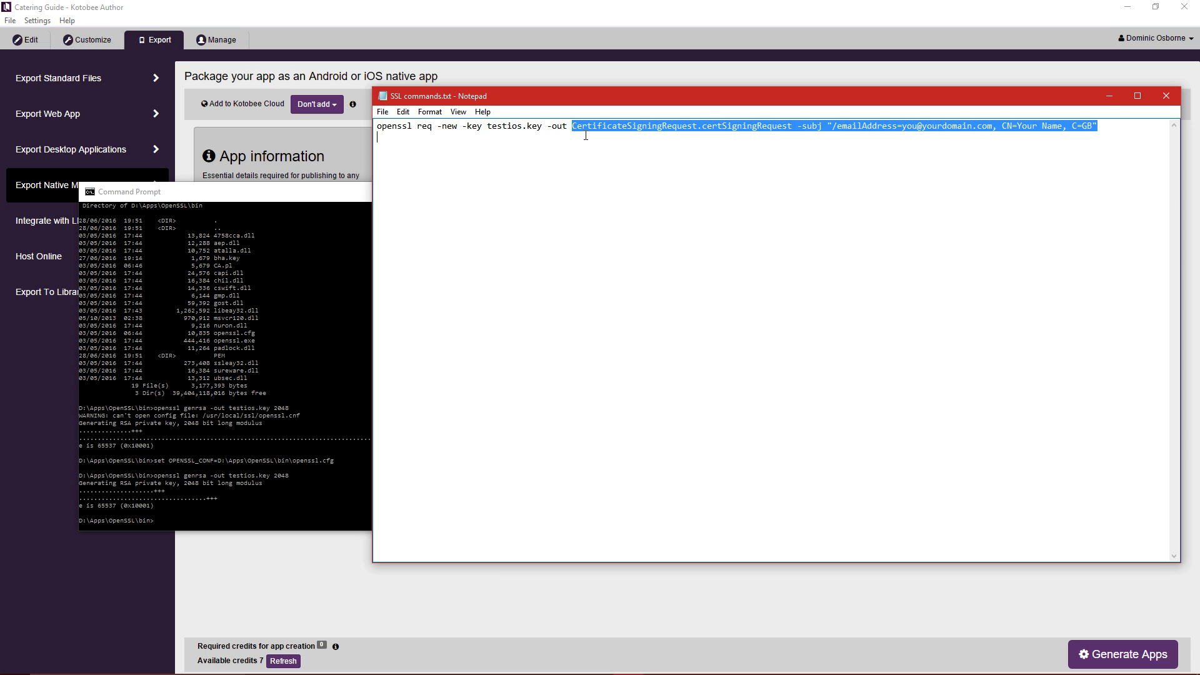
pyautogui.click(787, 126)
pyautogui.moveTo(793, 126); pyautogui.dragTo(571, 126)
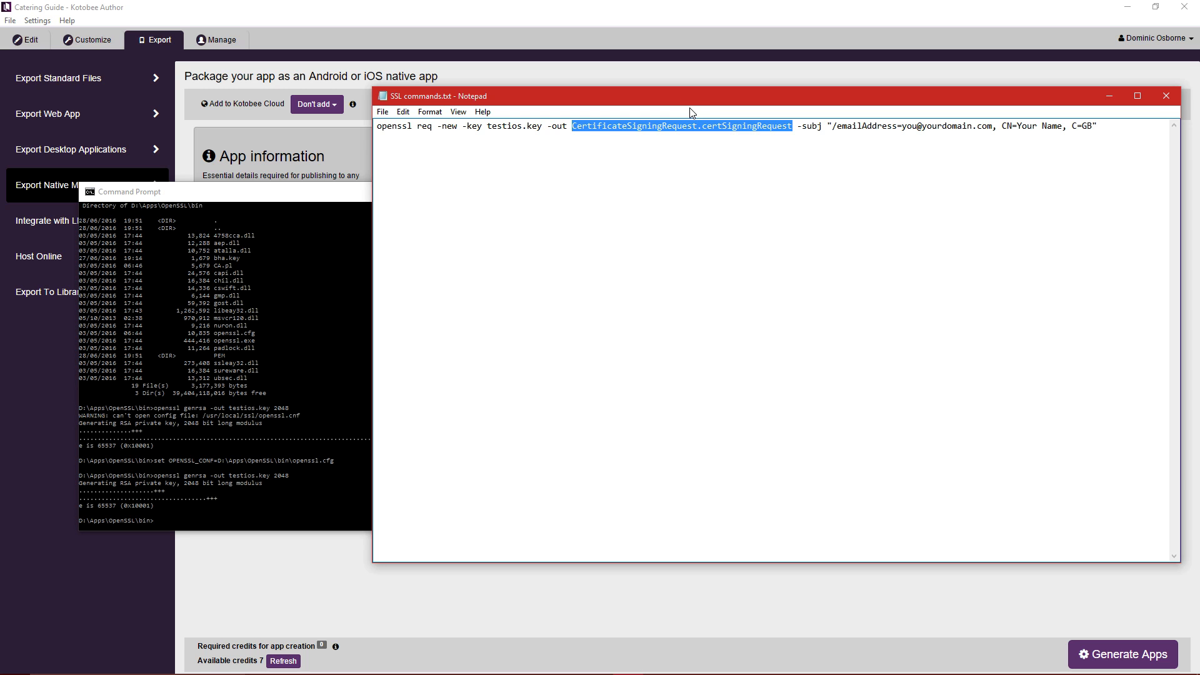
pyautogui.click(642, 133)
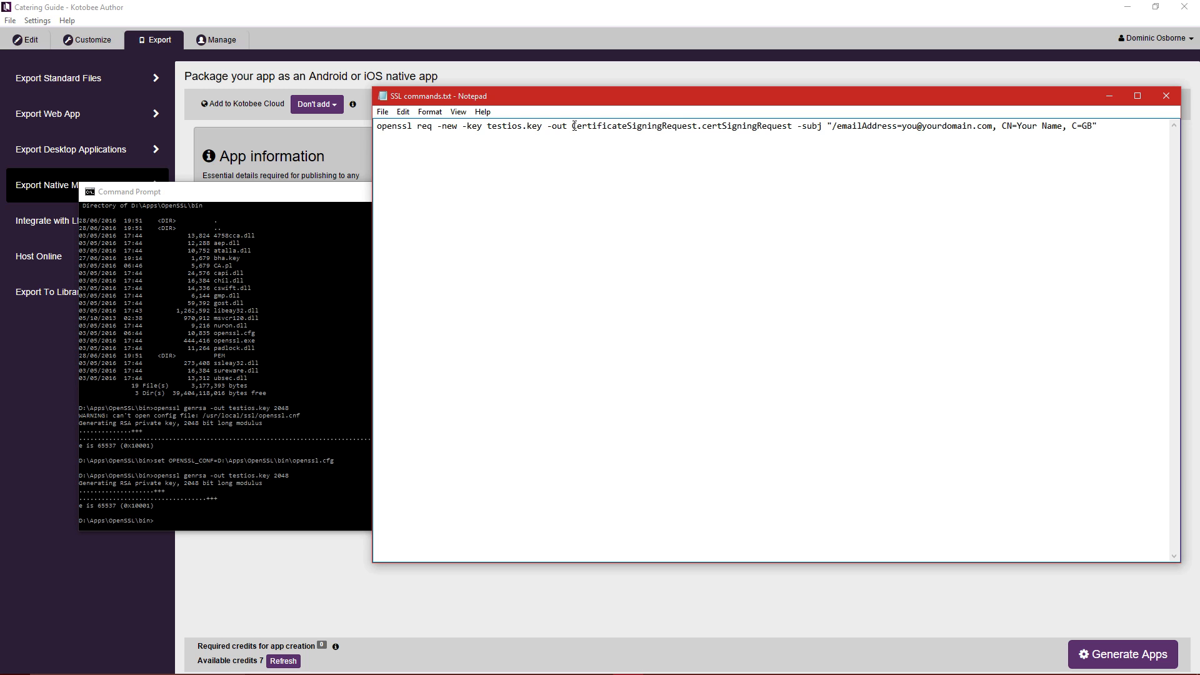
pyautogui.moveTo(575, 126); pyautogui.dragTo(782, 102)
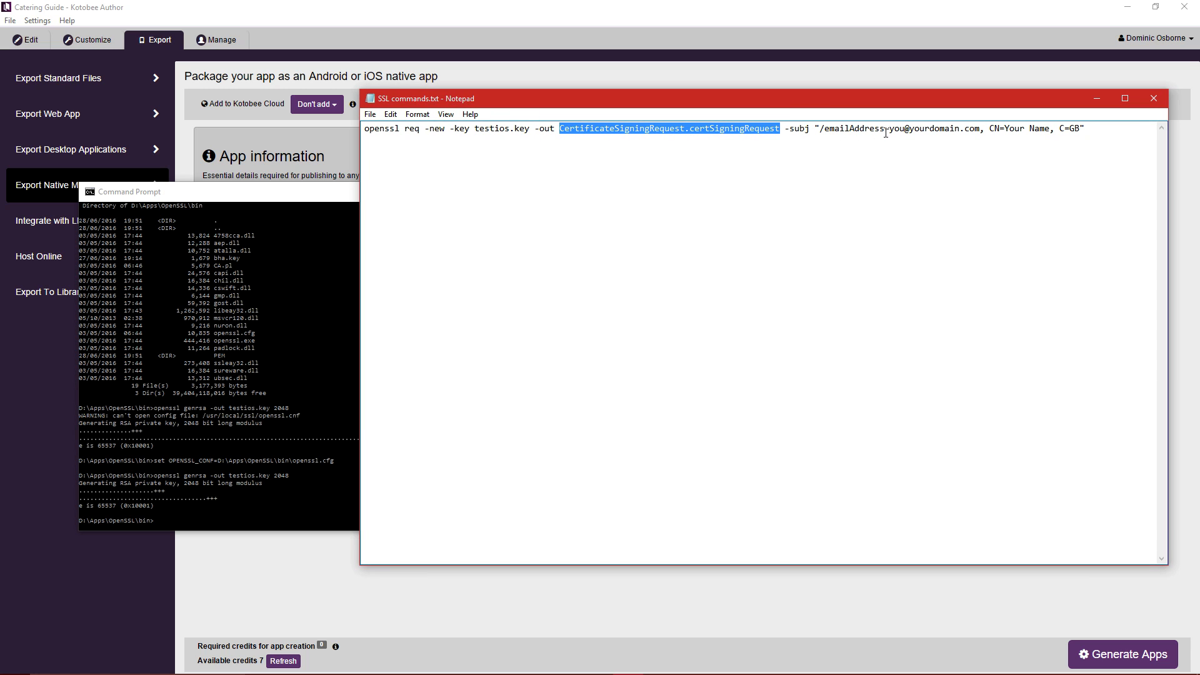
pyautogui.moveTo(889, 129); pyautogui.dragTo(981, 125)
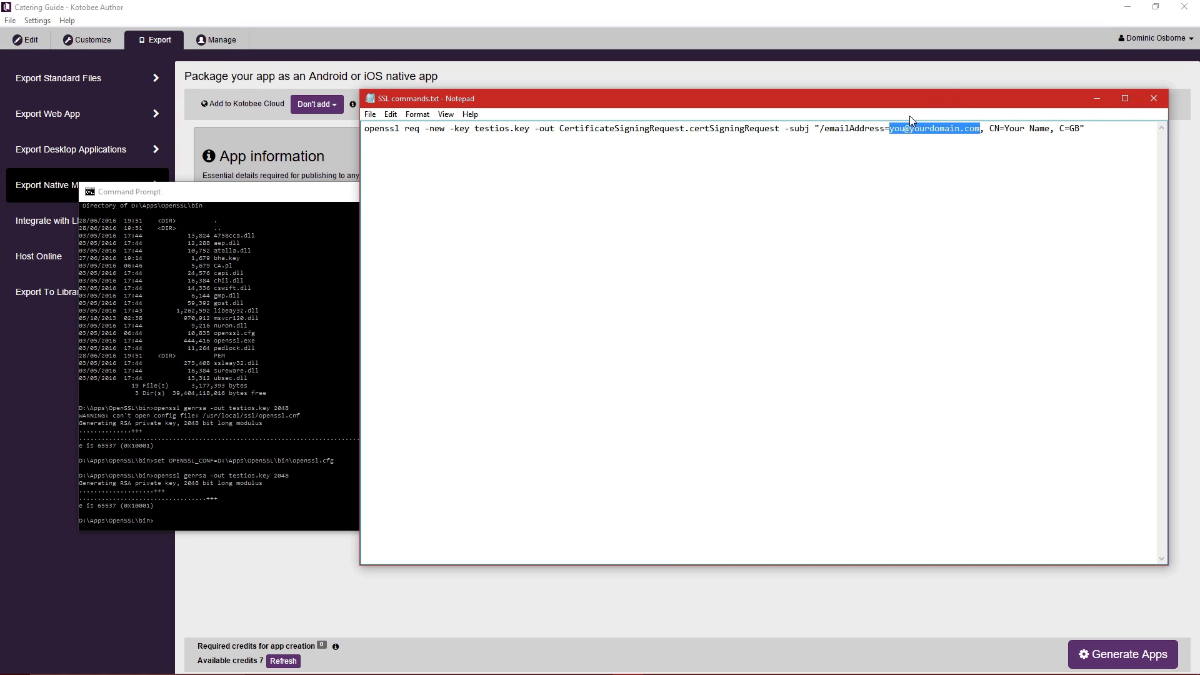
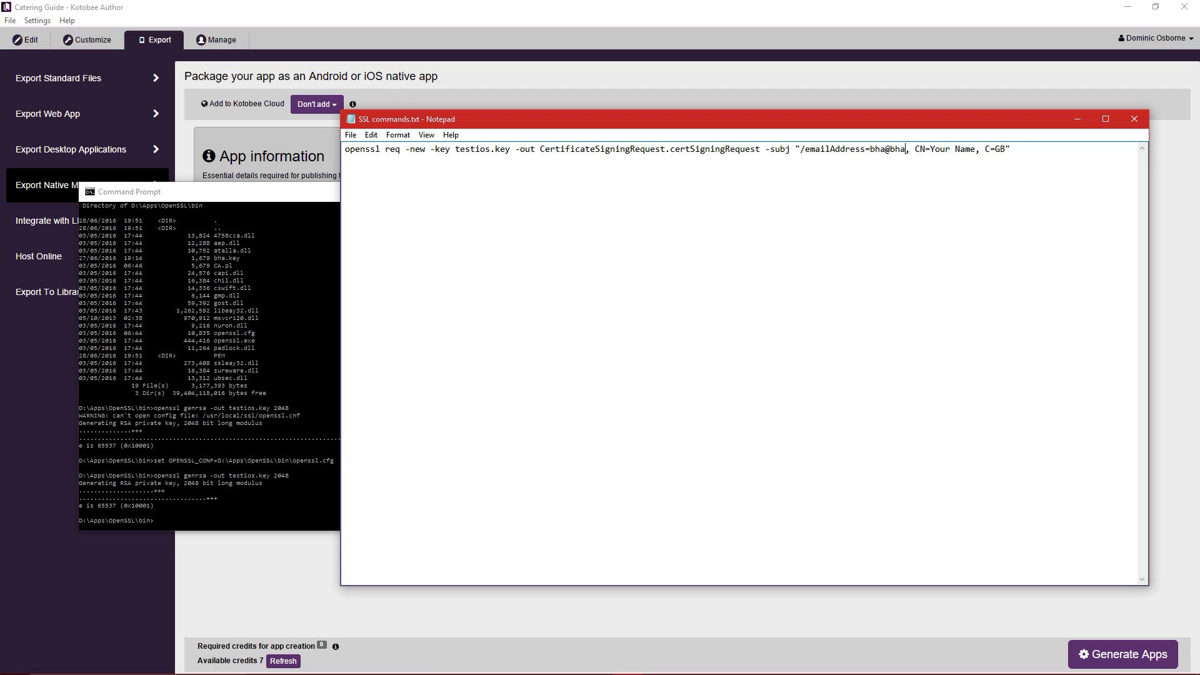
pyautogui.moveTo(935, 127); pyautogui.dragTo(953, 121)
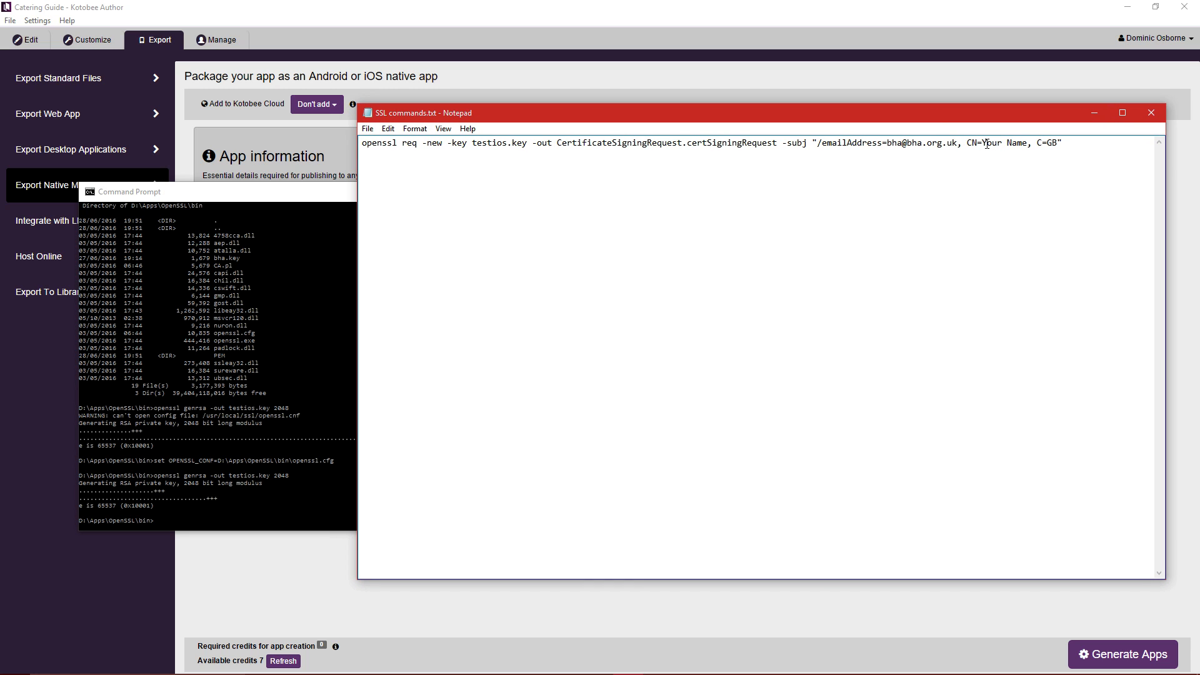
pyautogui.moveTo(982, 145); pyautogui.dragTo(1028, 145)
pyautogui.click(523, 17)
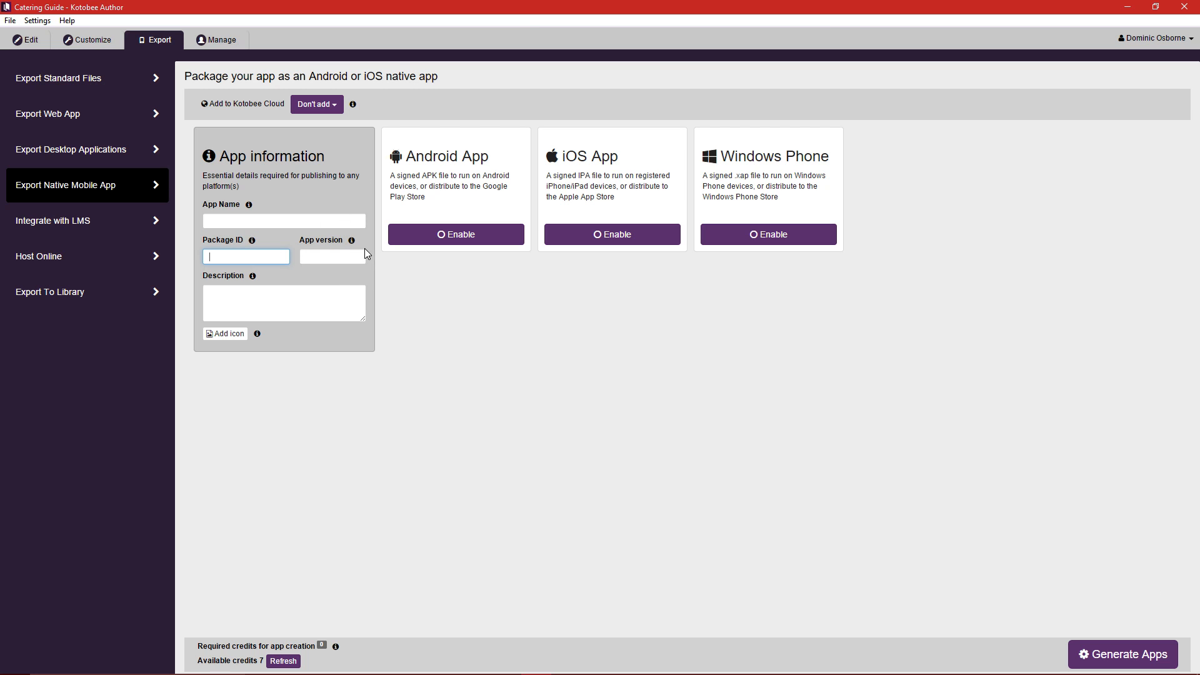
# Select the 'Your Name' placeholder after CN= in the CSR command.
pyautogui.hotkey('alt', 'Tab')
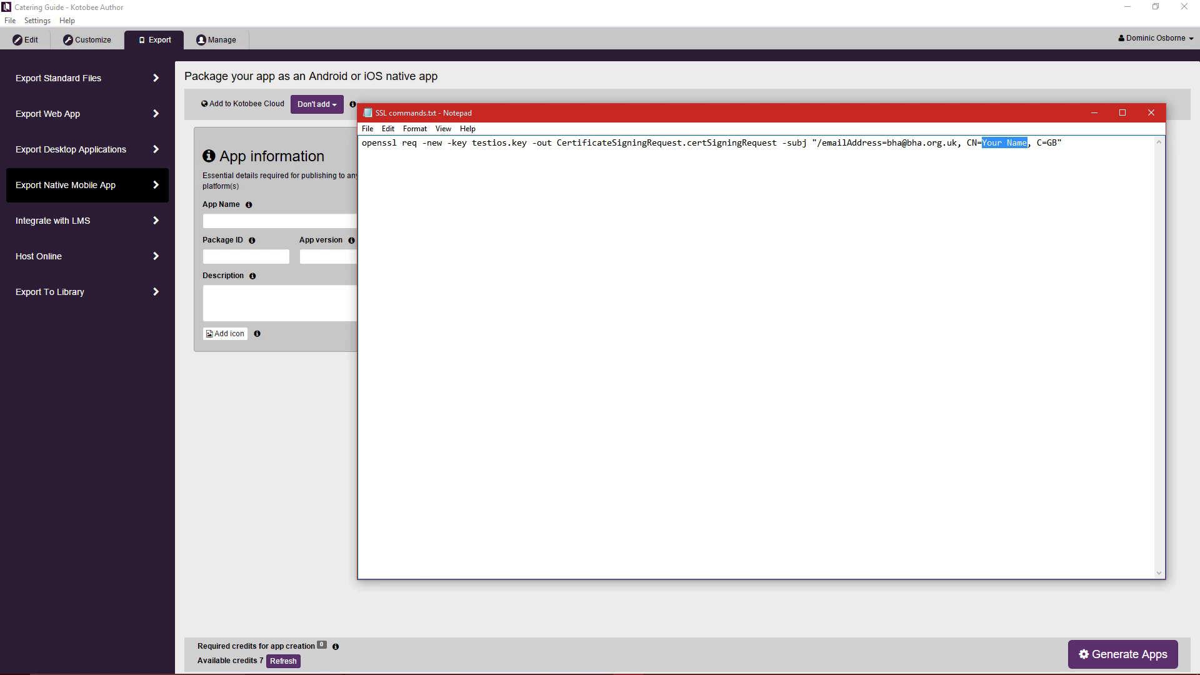
pyautogui.click(493, 662)
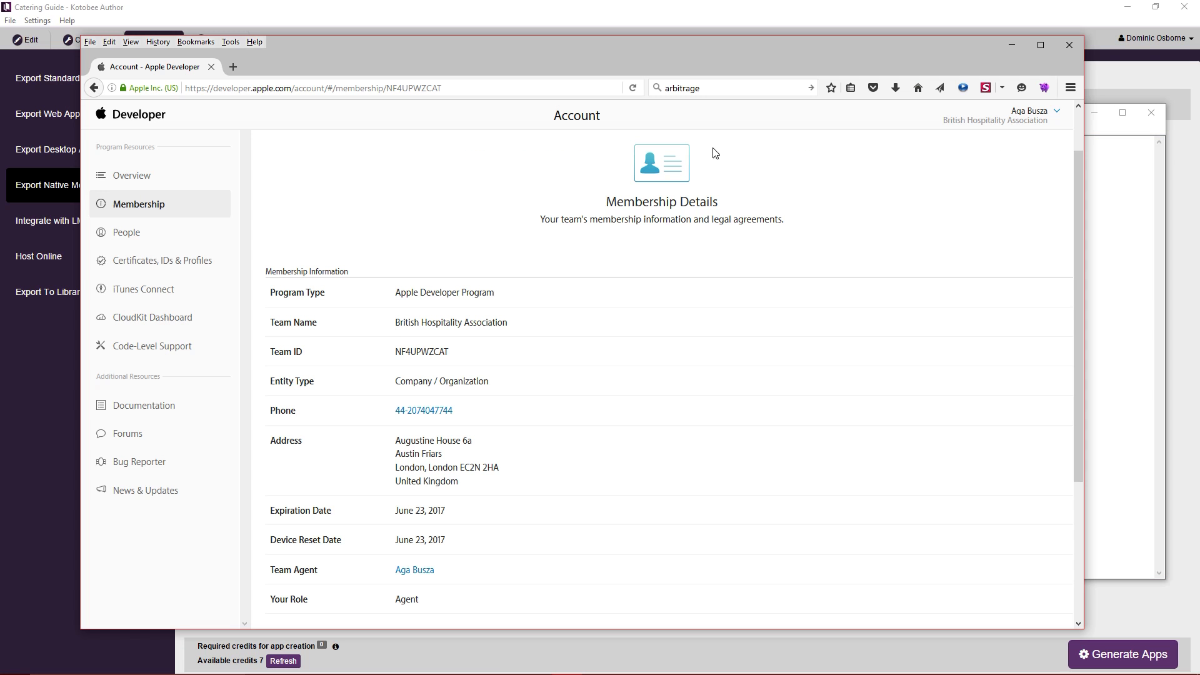
pyautogui.click(1054, 30)
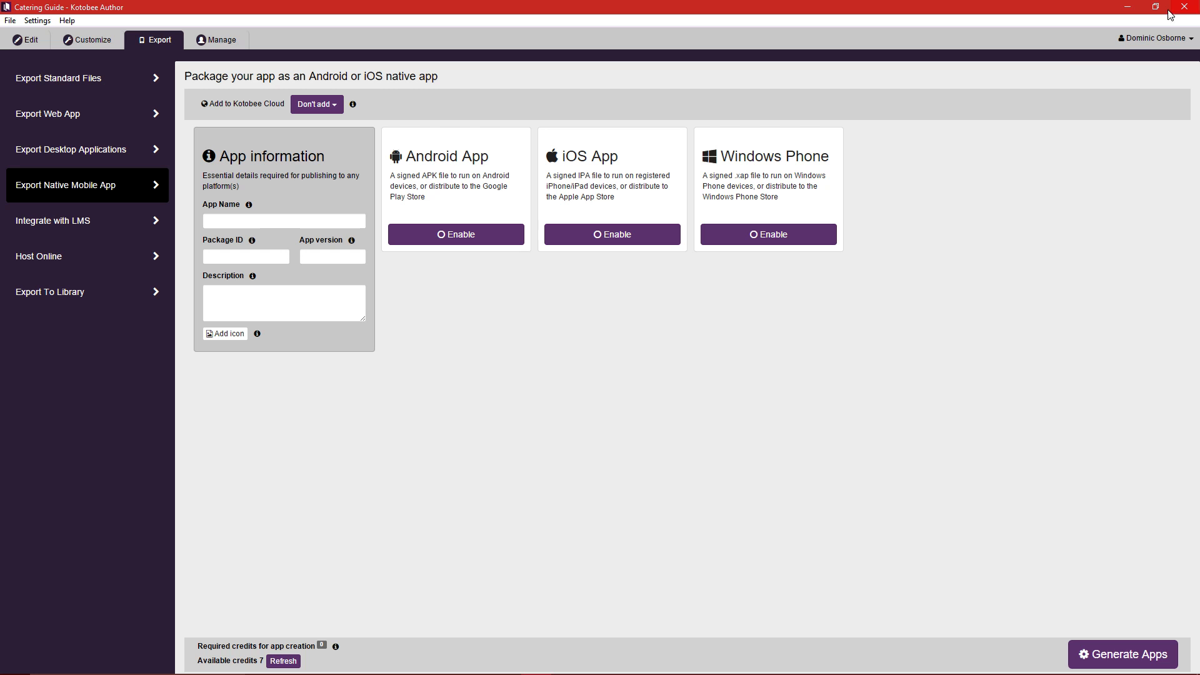
pyautogui.moveTo(436, 672)
pyautogui.click(597, 662)
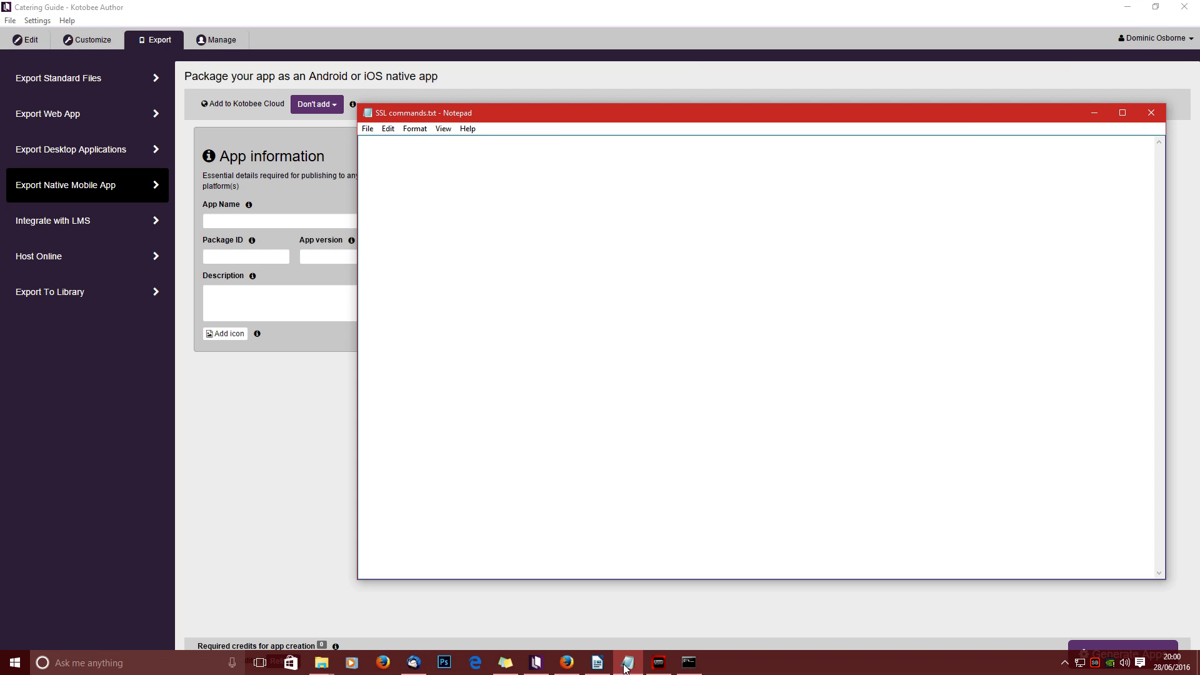
pyautogui.click(1000, 145)
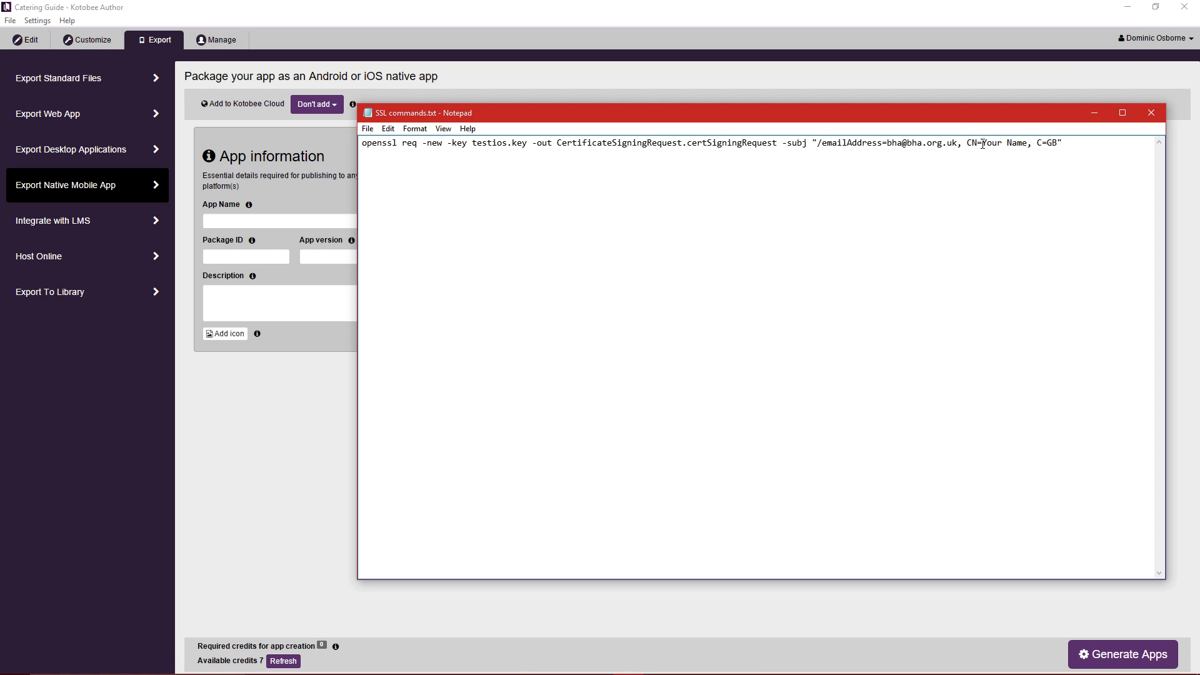
pyautogui.doubleClick(974, 145)
pyautogui.click(977, 145)
pyautogui.moveTo(1027, 143); pyautogui.dragTo(983, 143)
# Paste the team name British Hospitality Association over the placeholder, then open Certificates, IDs & Profiles.
pyautogui.moveTo(458, 651)
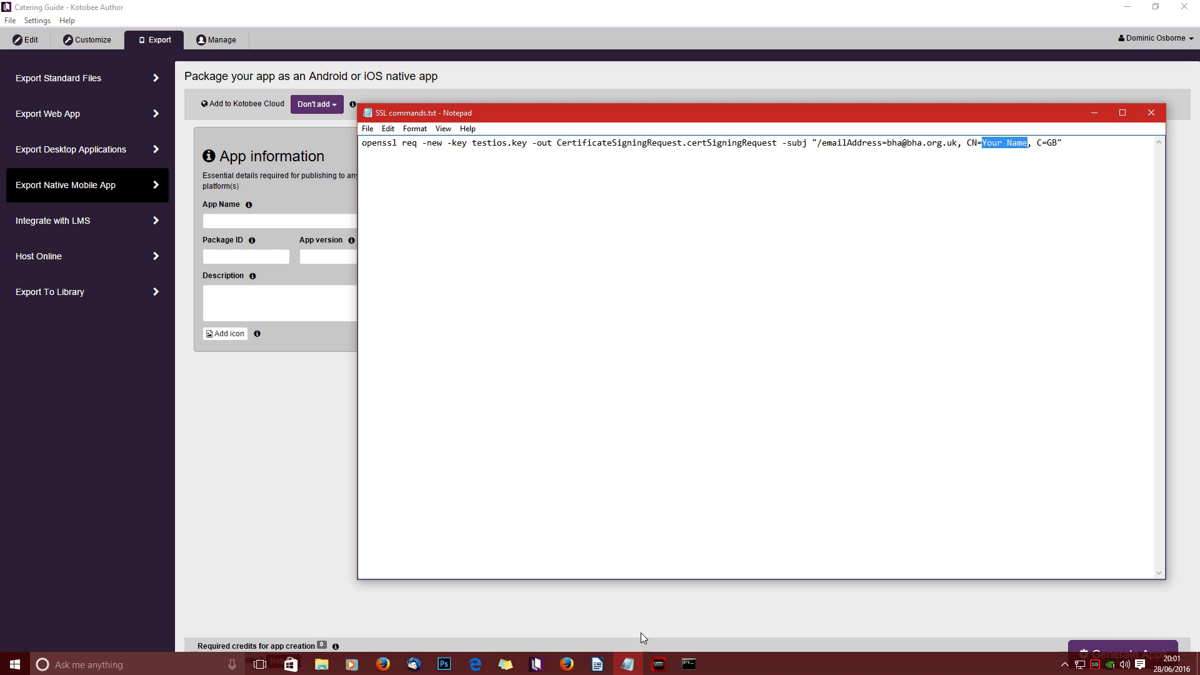
pyautogui.click(567, 662)
pyautogui.moveTo(517, 323); pyautogui.dragTo(391, 325)
pyautogui.hotkey('ctrl', 'c')
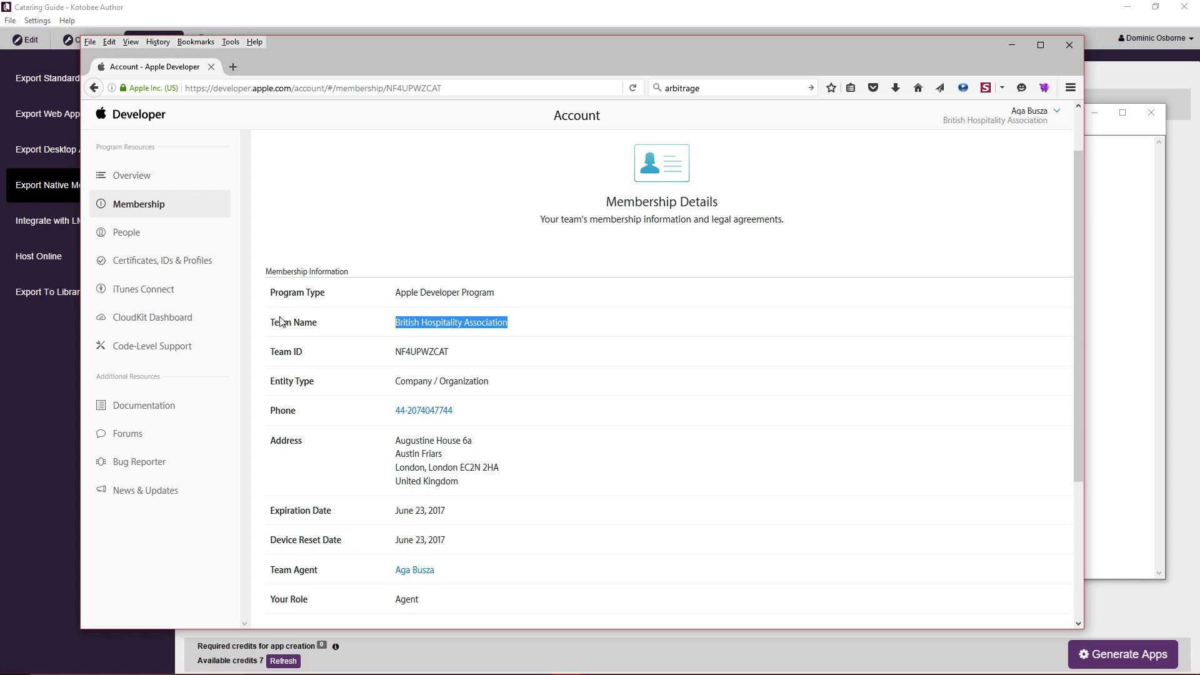
pyautogui.click(1109, 116)
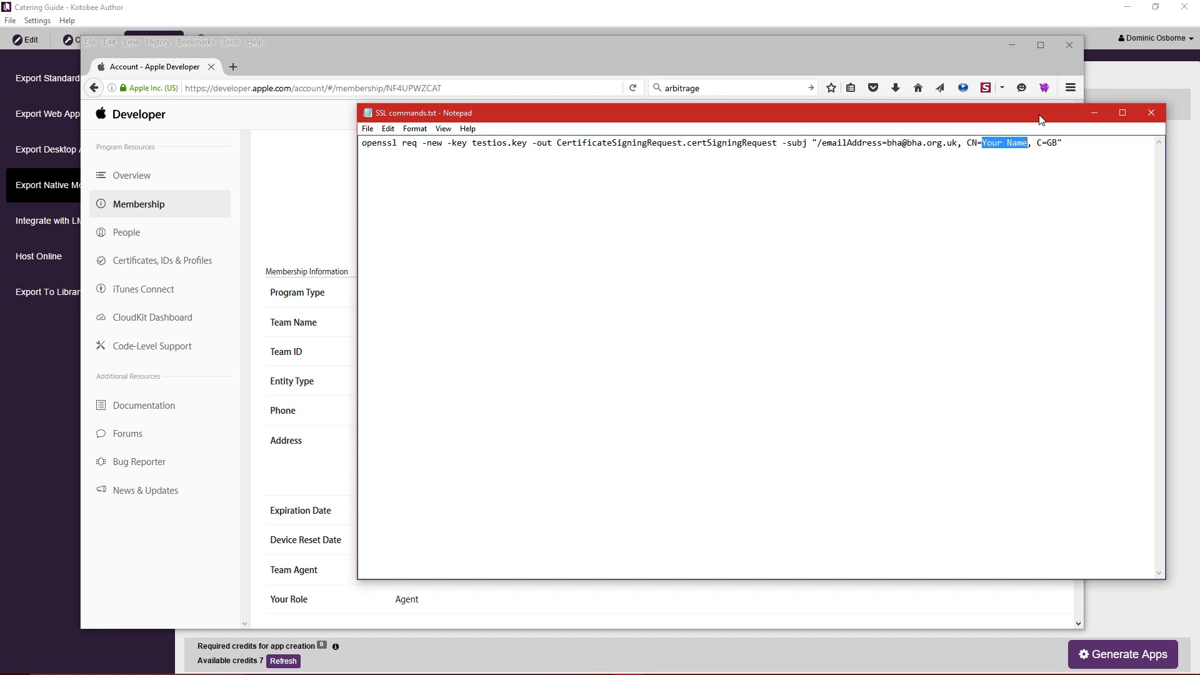
pyautogui.click(812, 97)
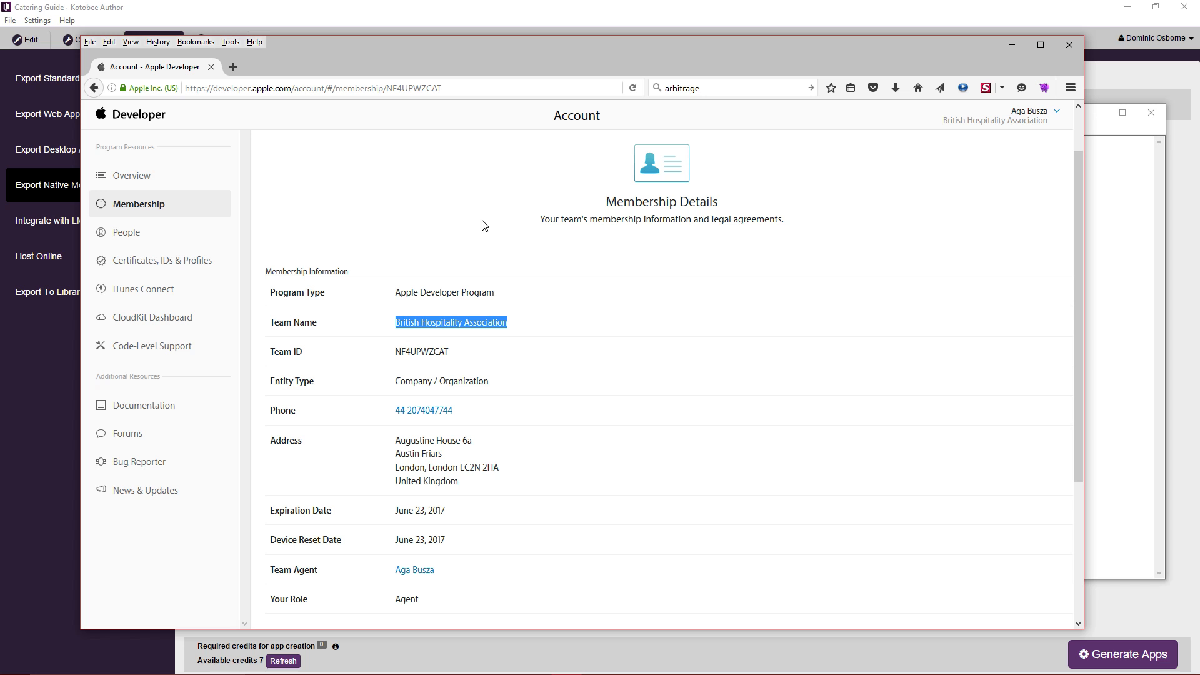
pyautogui.click(1121, 135)
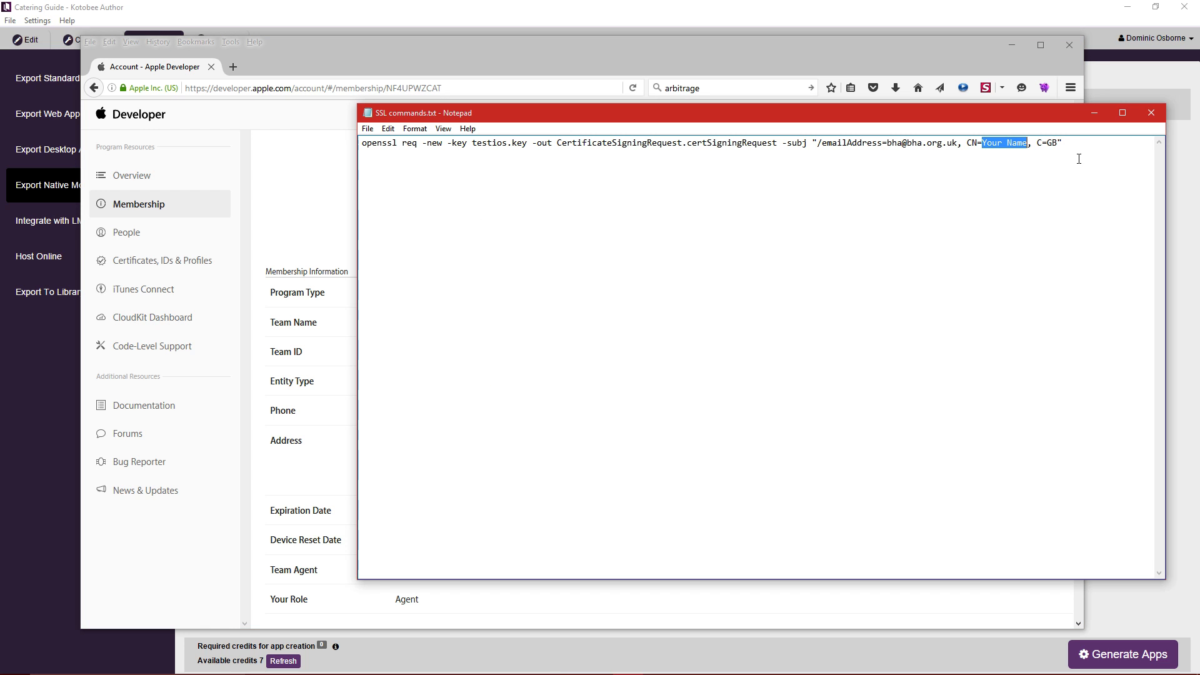
pyautogui.hotkey('ctrl', 'v')
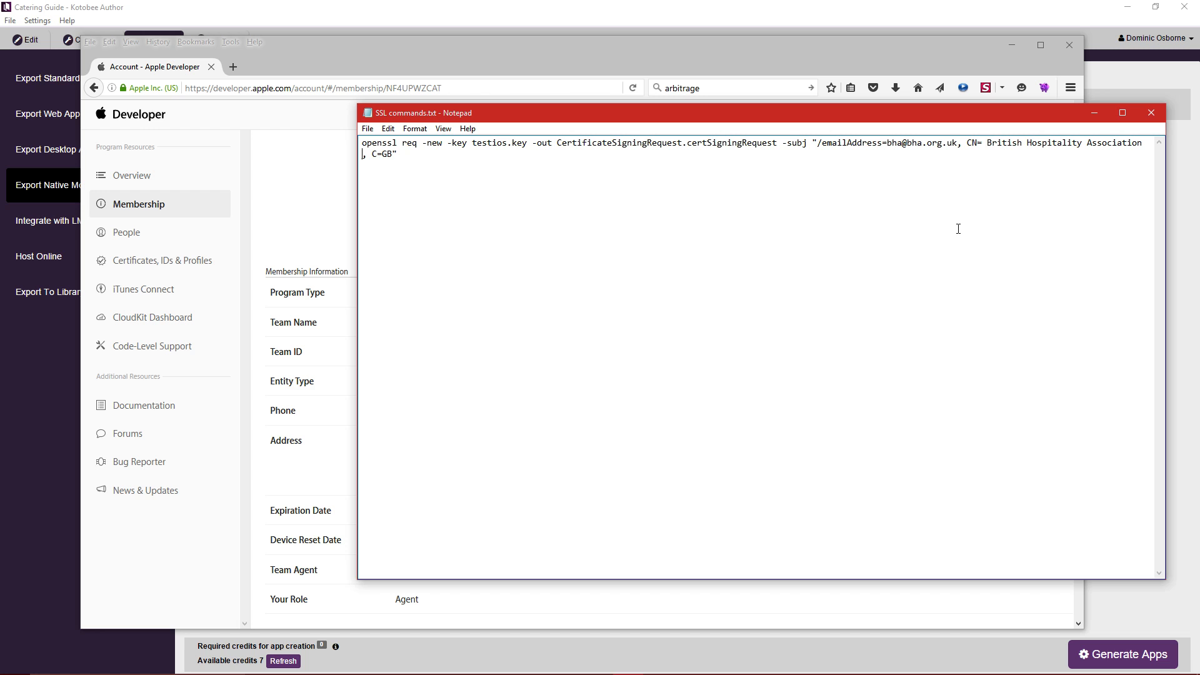
pyautogui.click(518, 47)
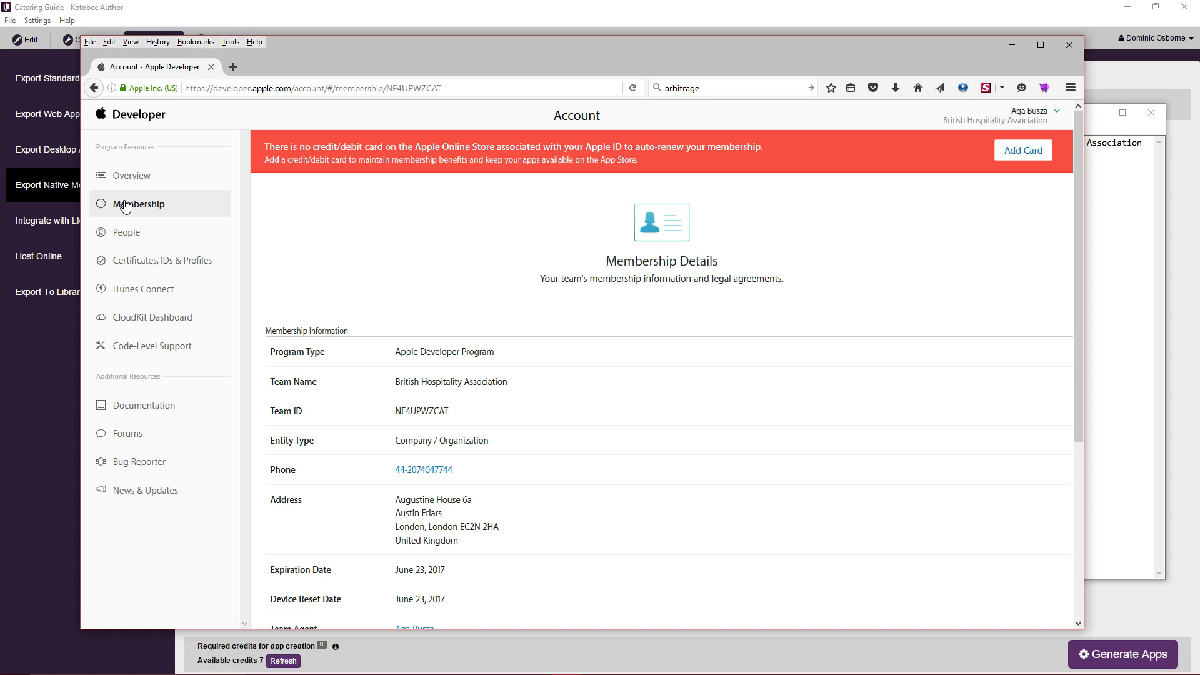
pyautogui.click(131, 256)
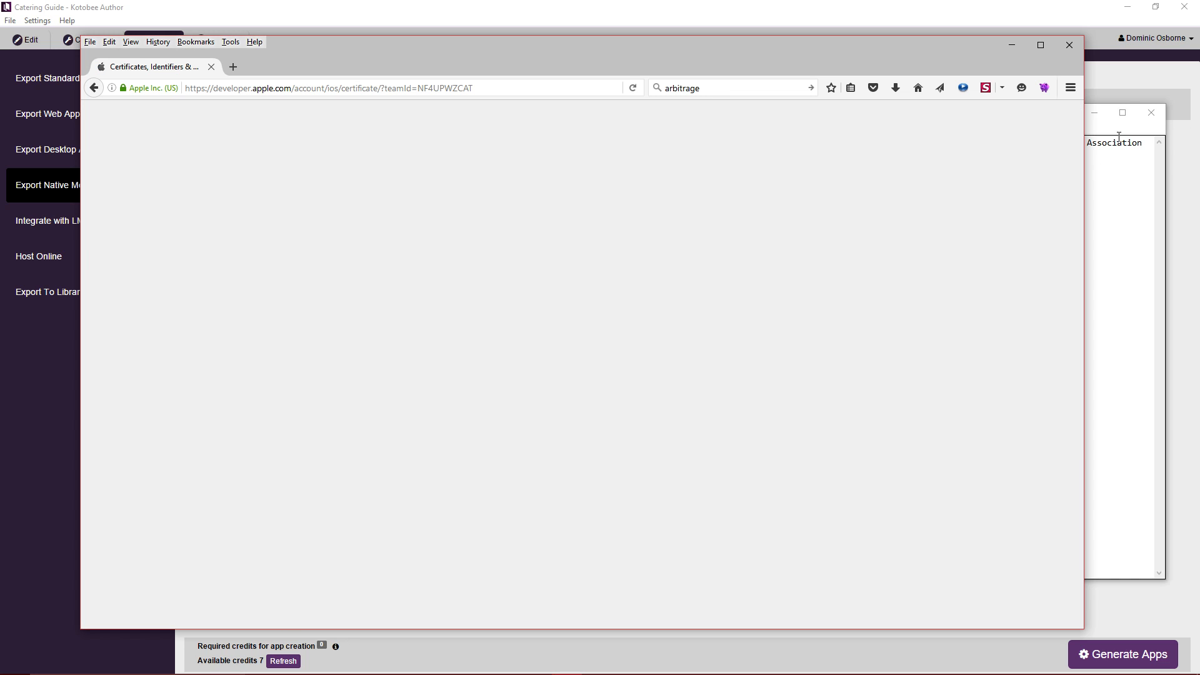
# Join the wrapped openssl req command onto one line, keeping the country code C=GB.
pyautogui.click(1119, 141)
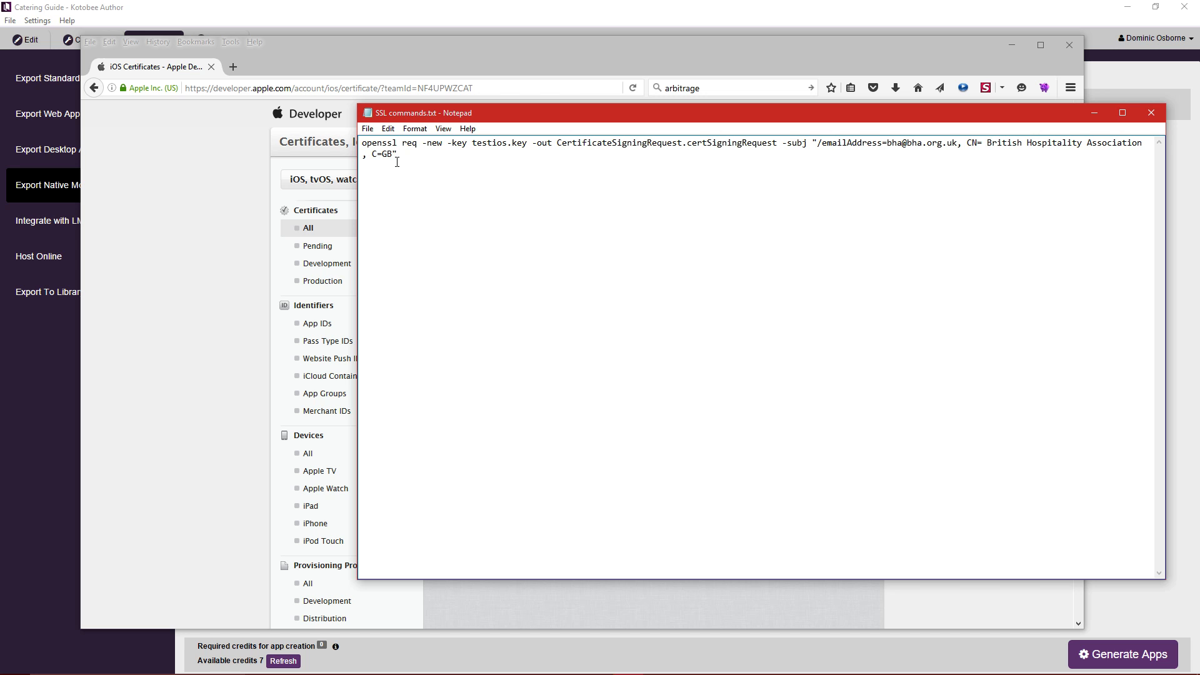
pyautogui.moveTo(358, 176); pyautogui.dragTo(249, 175)
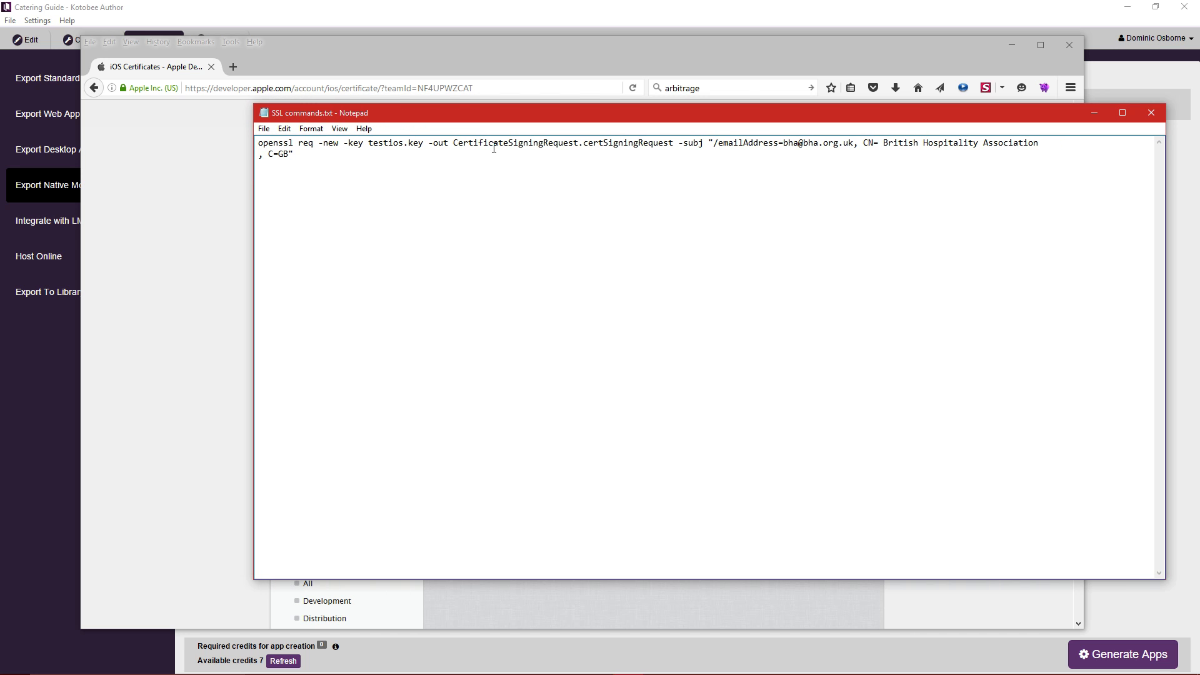
pyautogui.press('BackSpace')
pyautogui.doubleClick(1059, 145)
pyautogui.click(1074, 146)
pyautogui.doubleClick(1062, 145)
pyautogui.write('US')
pyautogui.write('GB')
# Review the command's key file, output name and subject parts, then select the whole command line.
pyautogui.moveTo(270, 146); pyautogui.dragTo(284, 146)
pyautogui.click(348, 145)
pyautogui.moveTo(375, 142); pyautogui.dragTo(514, 144)
pyautogui.click(393, 146)
pyautogui.moveTo(671, 144); pyautogui.dragTo(484, 147)
pyautogui.moveTo(723, 145); pyautogui.dragTo(942, 147)
pyautogui.click(1119, 146)
pyautogui.moveTo(1109, 142); pyautogui.dragTo(231, 141)
pyautogui.hotkey('ctrl', 'c')
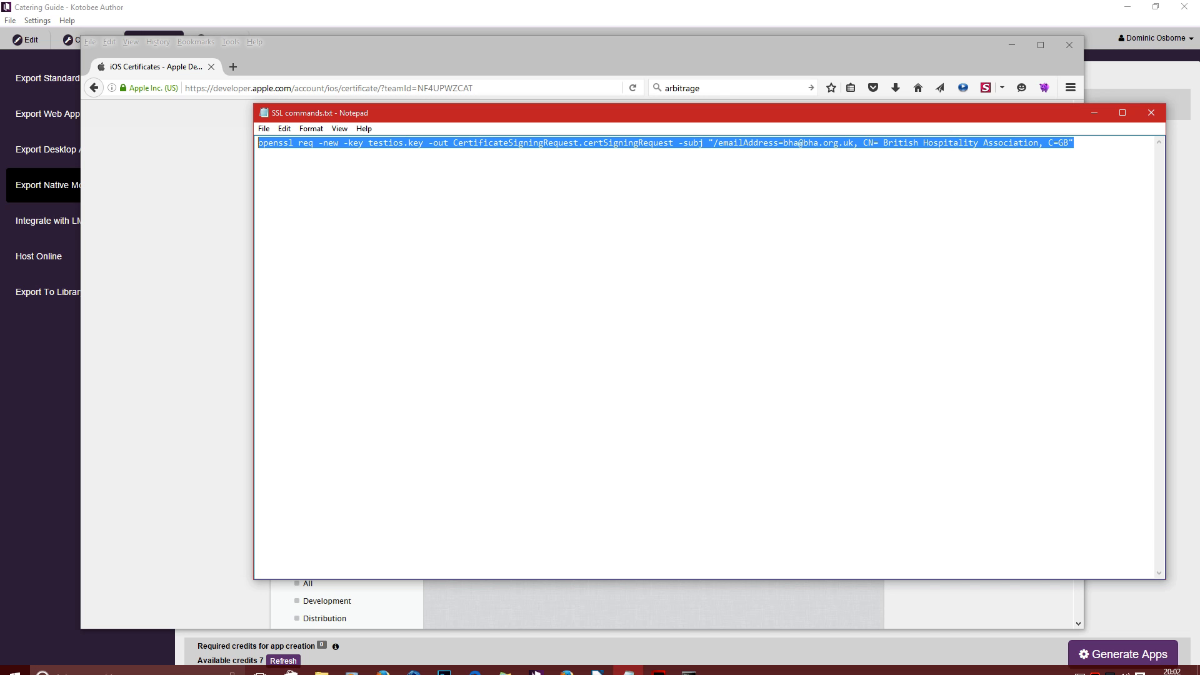
pyautogui.click(689, 662)
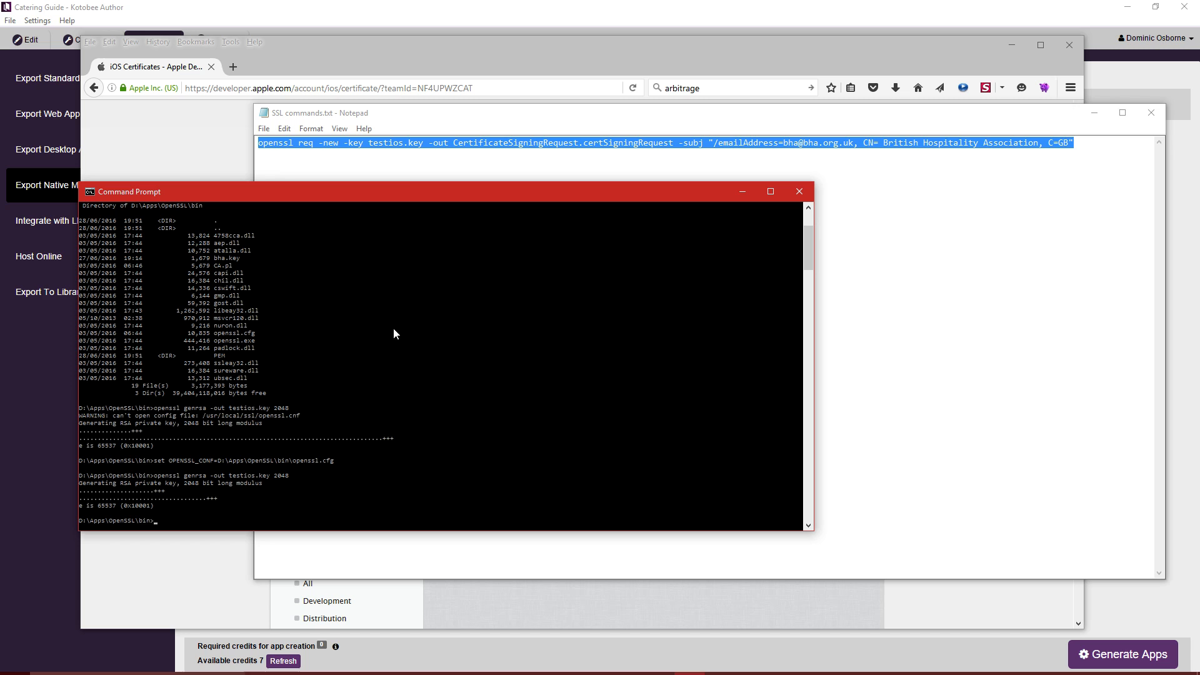
# Run the openssl req command and confirm CertificateSigningRequest.certSigningRequest appears in the OpenSSL bin folder.
pyautogui.hotkey('ctrl', 'v')
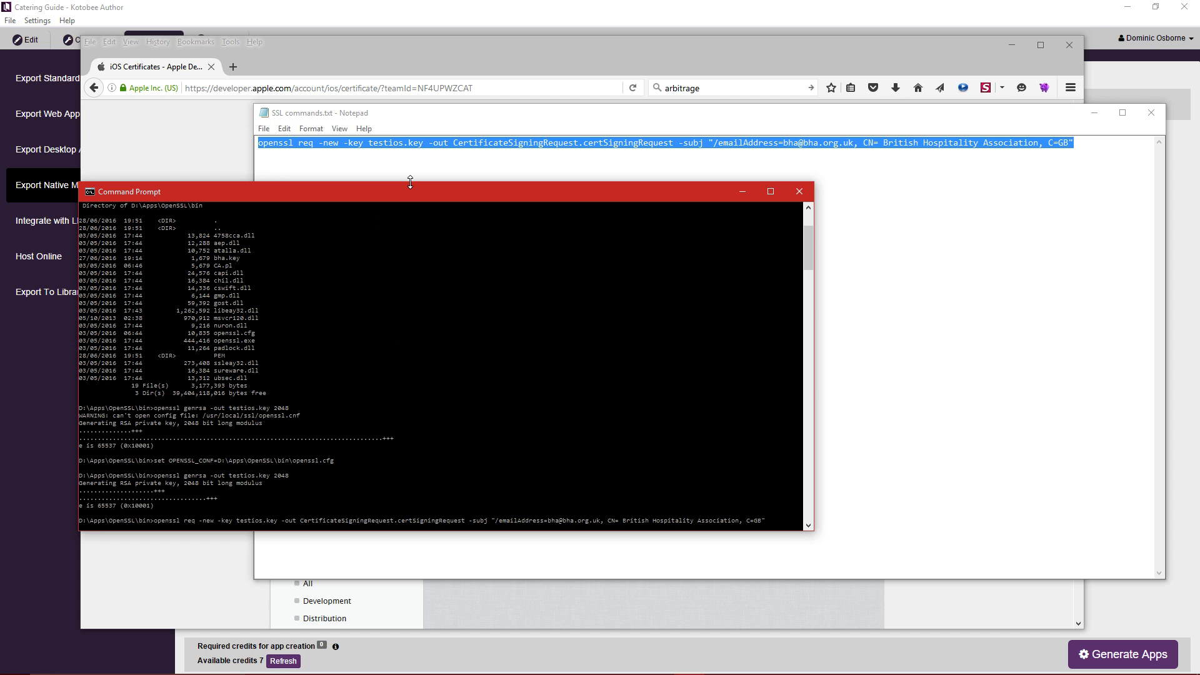
pyautogui.press('Return')
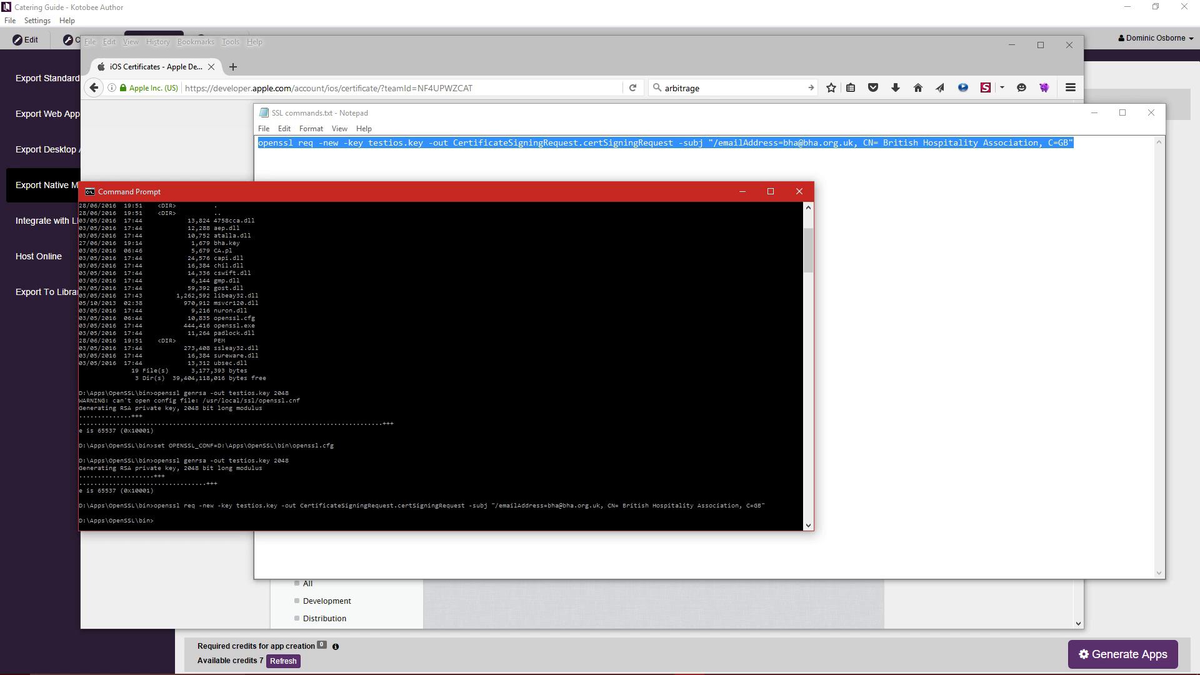
pyautogui.press('super+e')
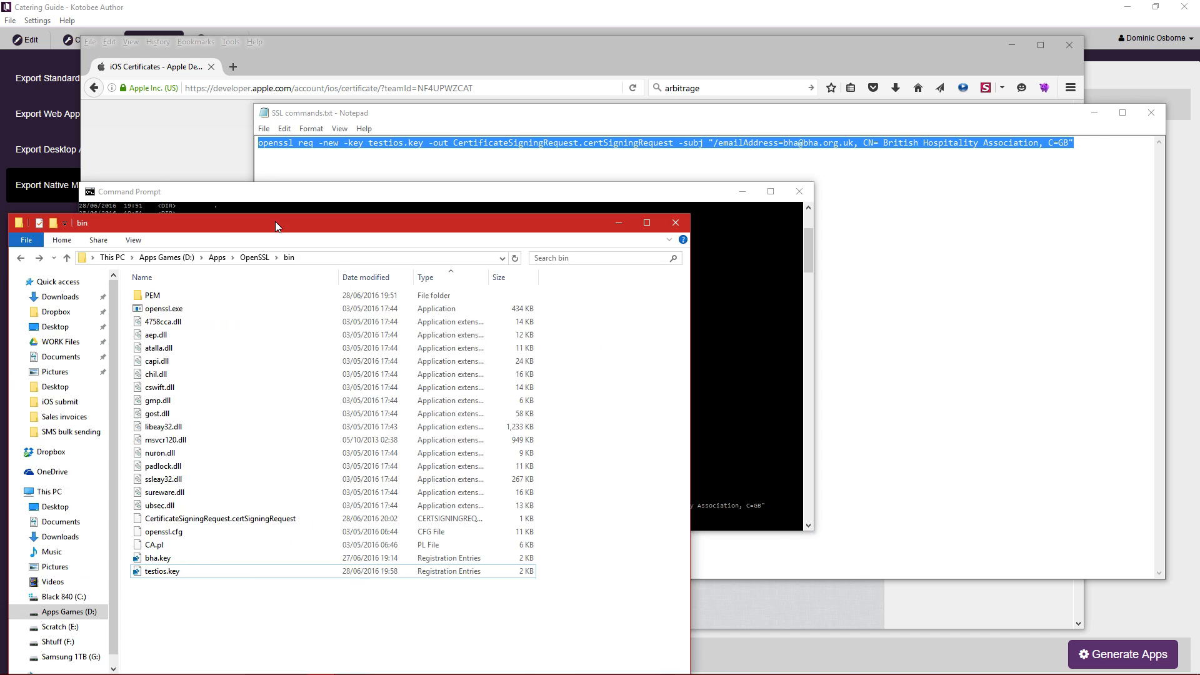
pyautogui.moveTo(276, 222); pyautogui.dragTo(669, 103)
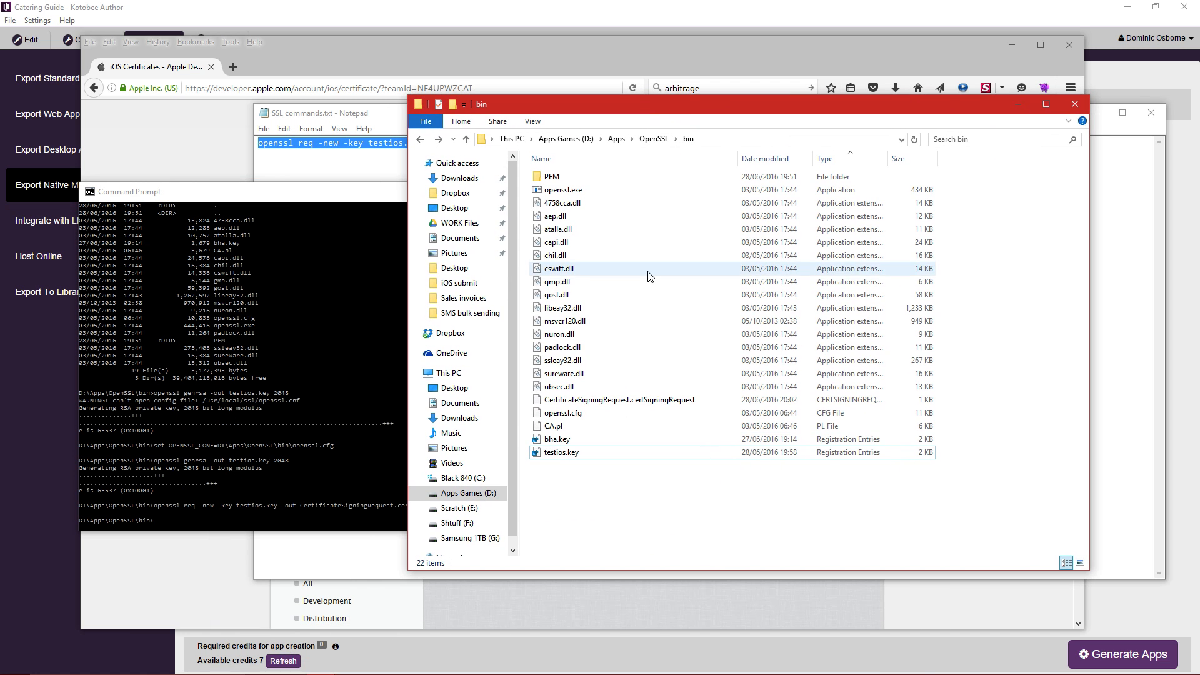
pyautogui.click(649, 401)
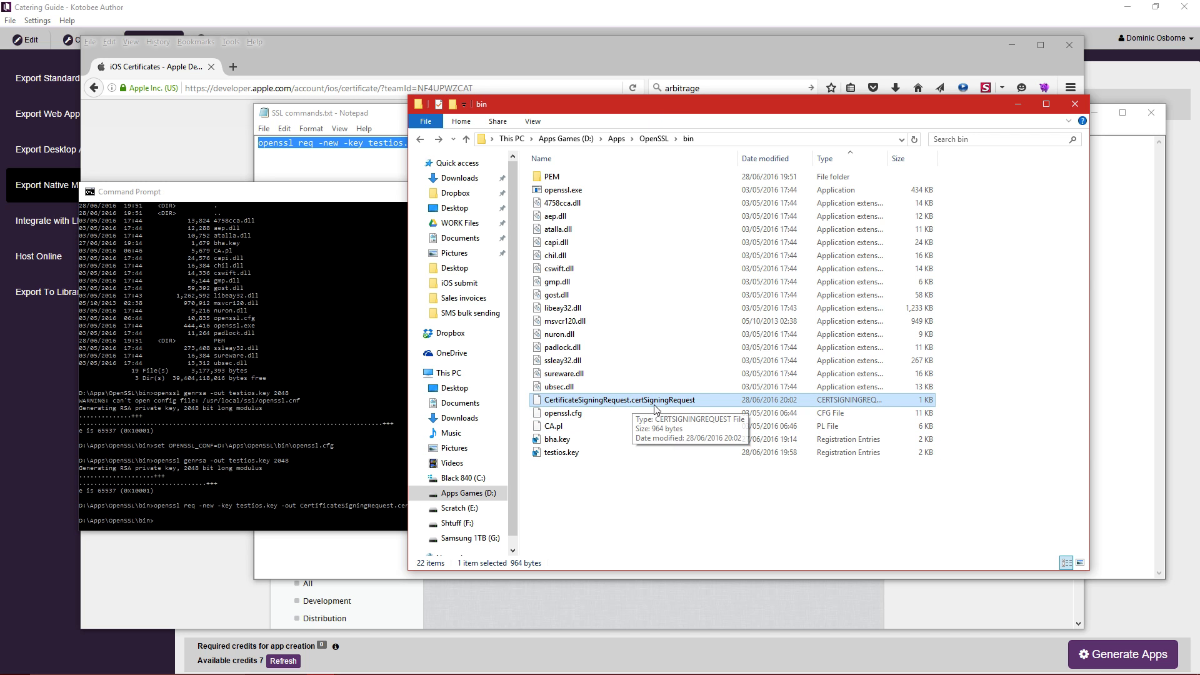
pyautogui.moveTo(923, 107); pyautogui.dragTo(0, 119)
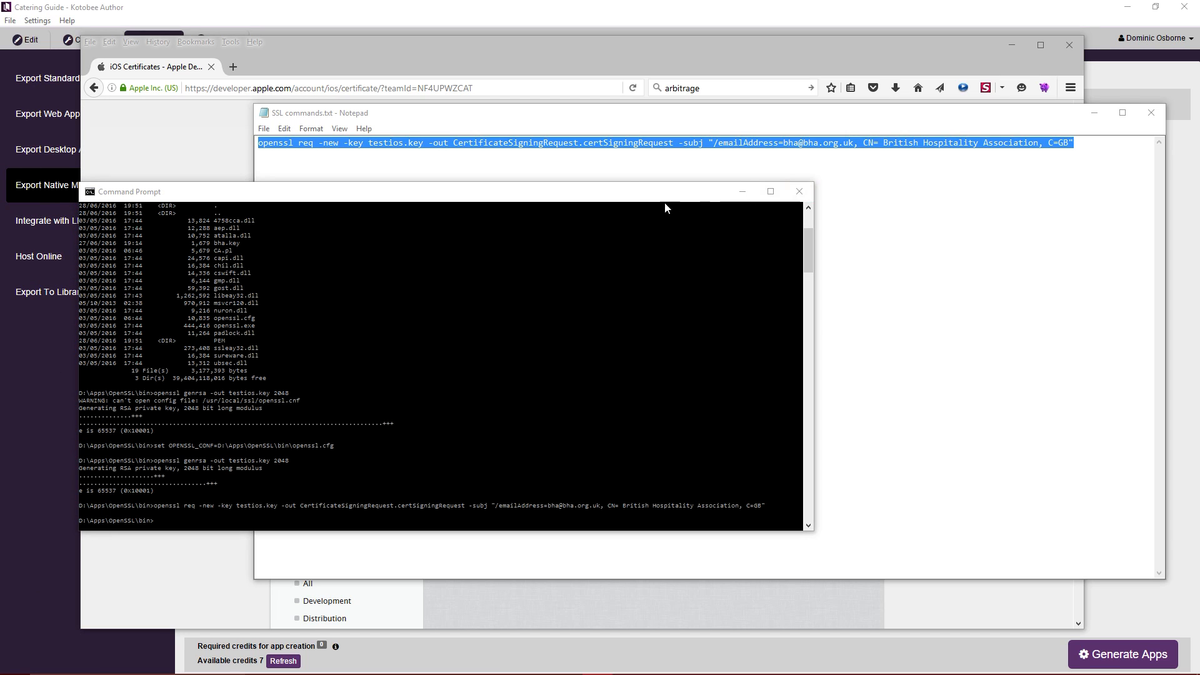
pyautogui.moveTo(631, 191); pyautogui.dragTo(587, 217)
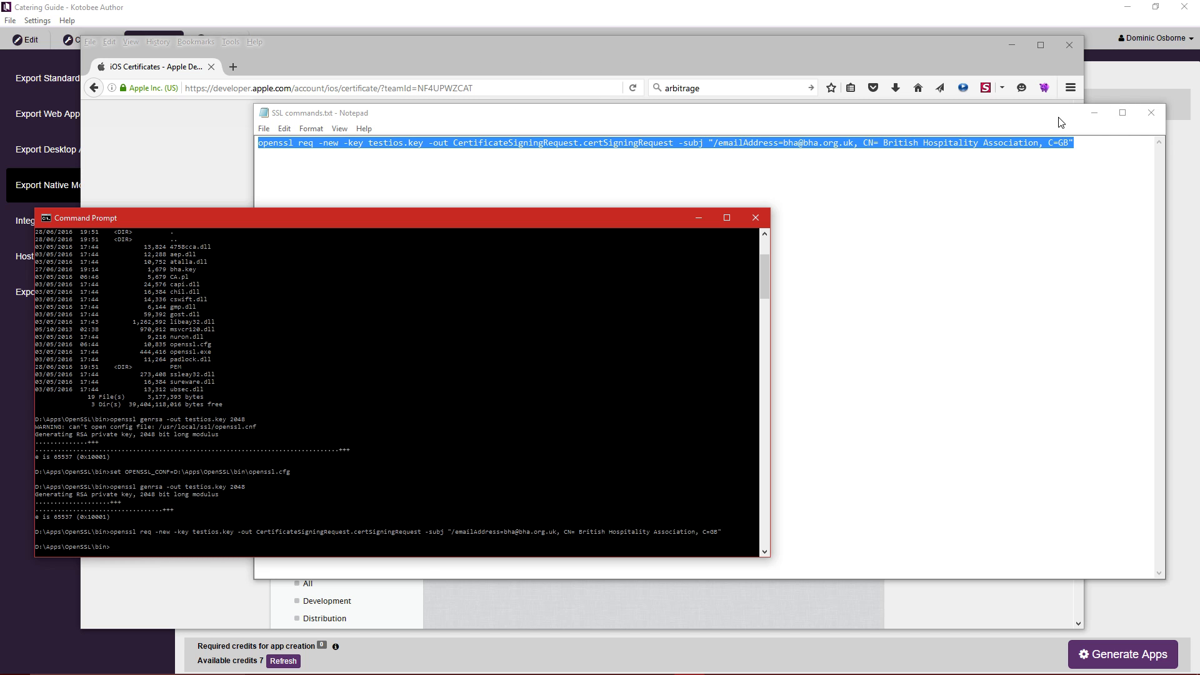
pyautogui.click(846, 45)
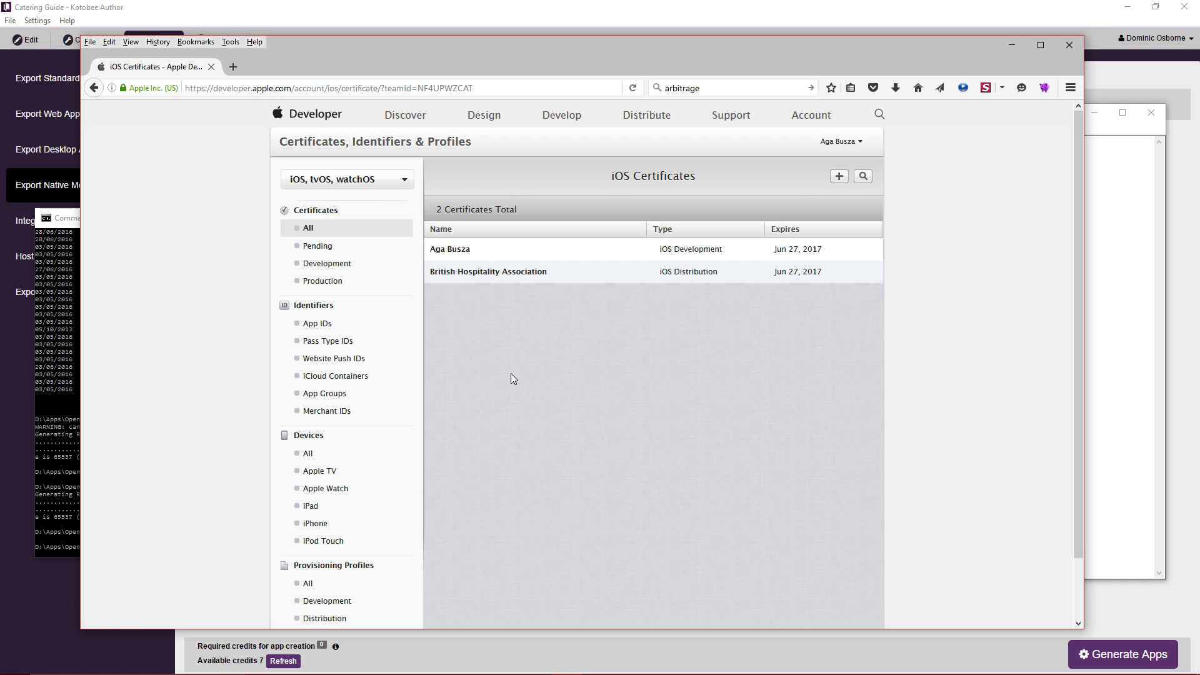
# Add a new iOS certificate of type App Store and Ad Hoc and continue past the CSR instructions.
pyautogui.scroll(-2, 516, 425)
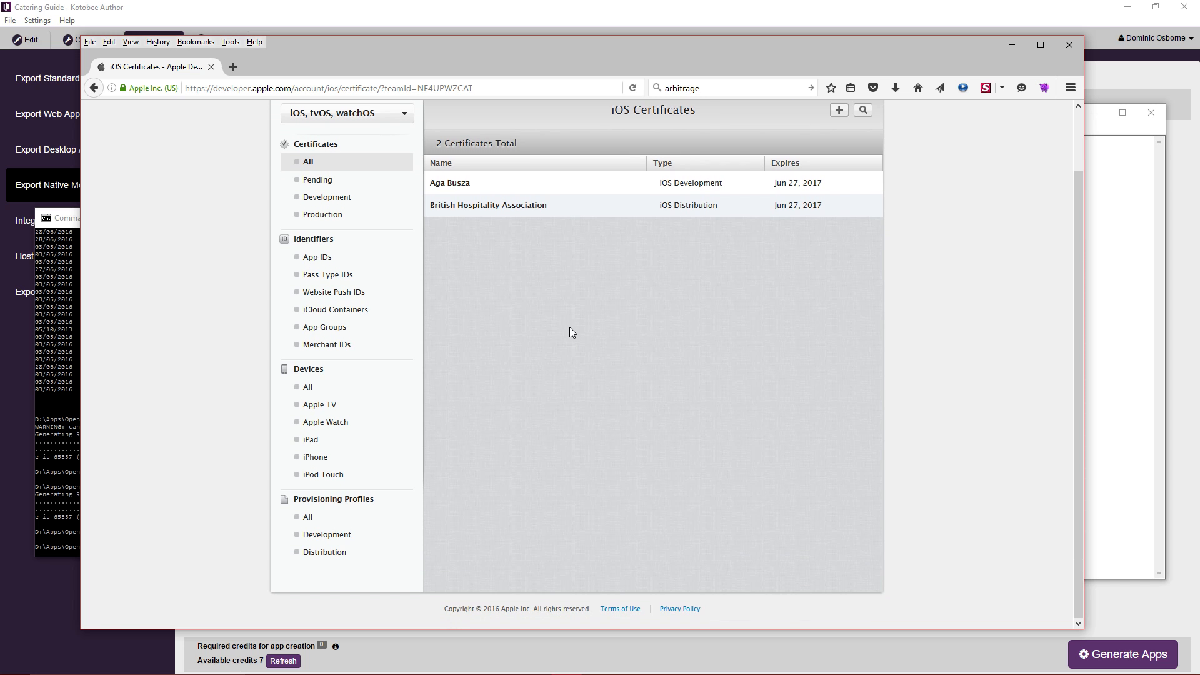
pyautogui.click(313, 162)
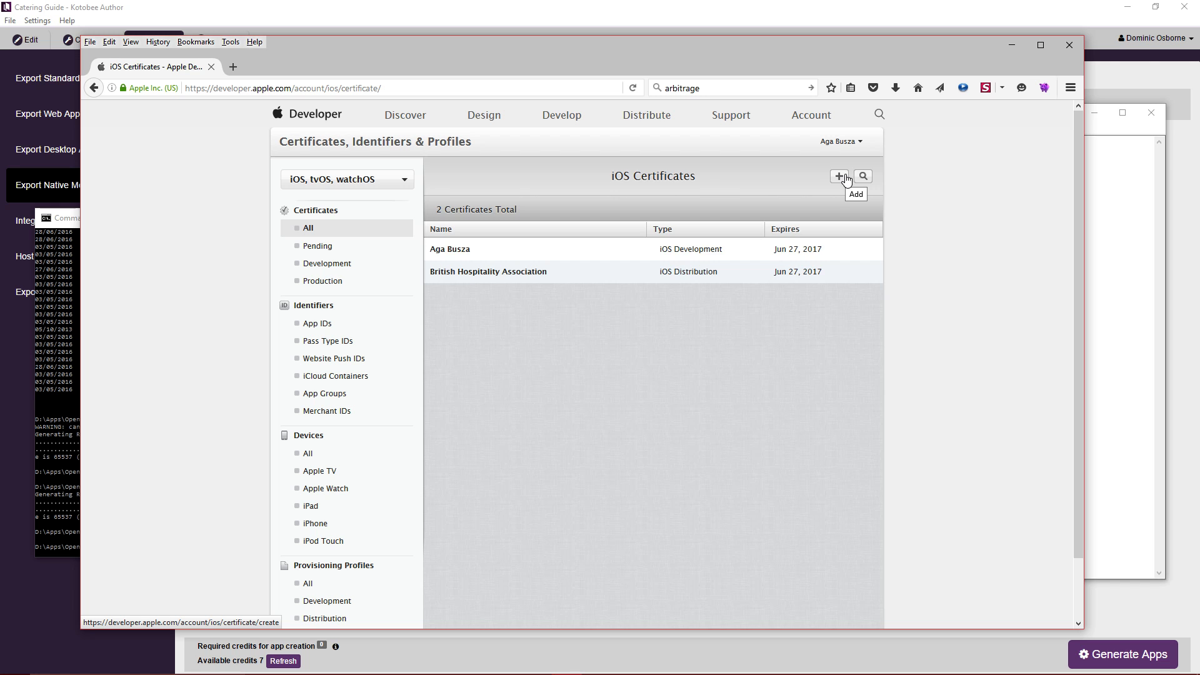
pyautogui.click(844, 176)
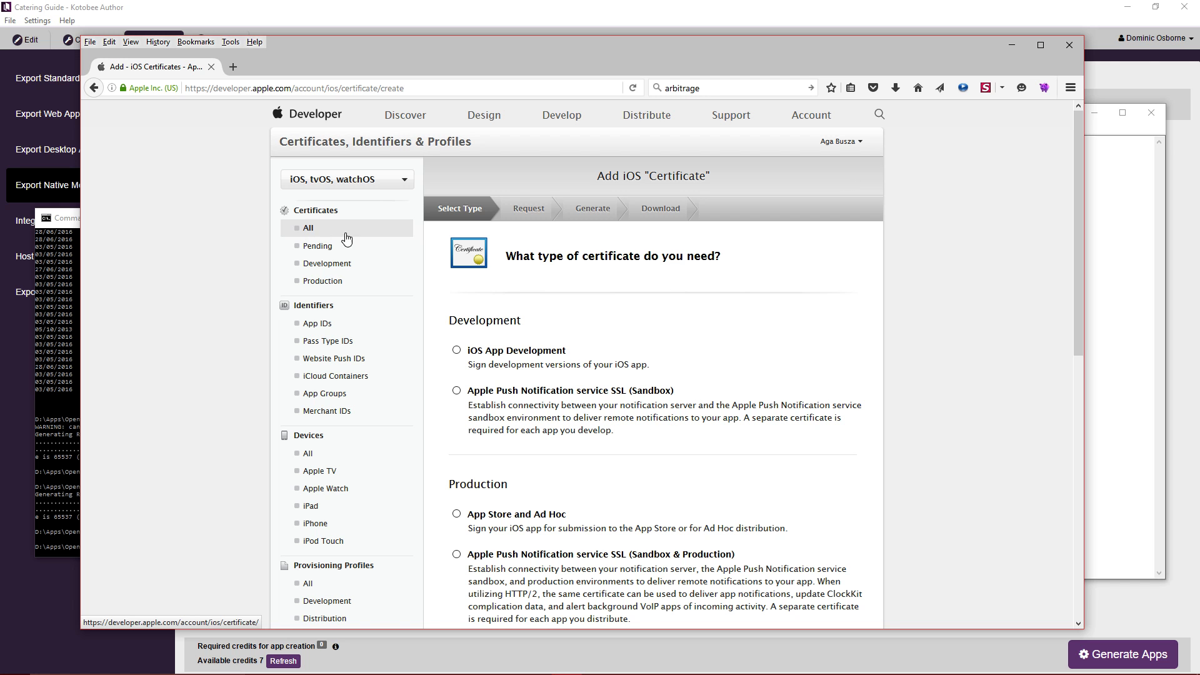
pyautogui.scroll(-5, 473, 326)
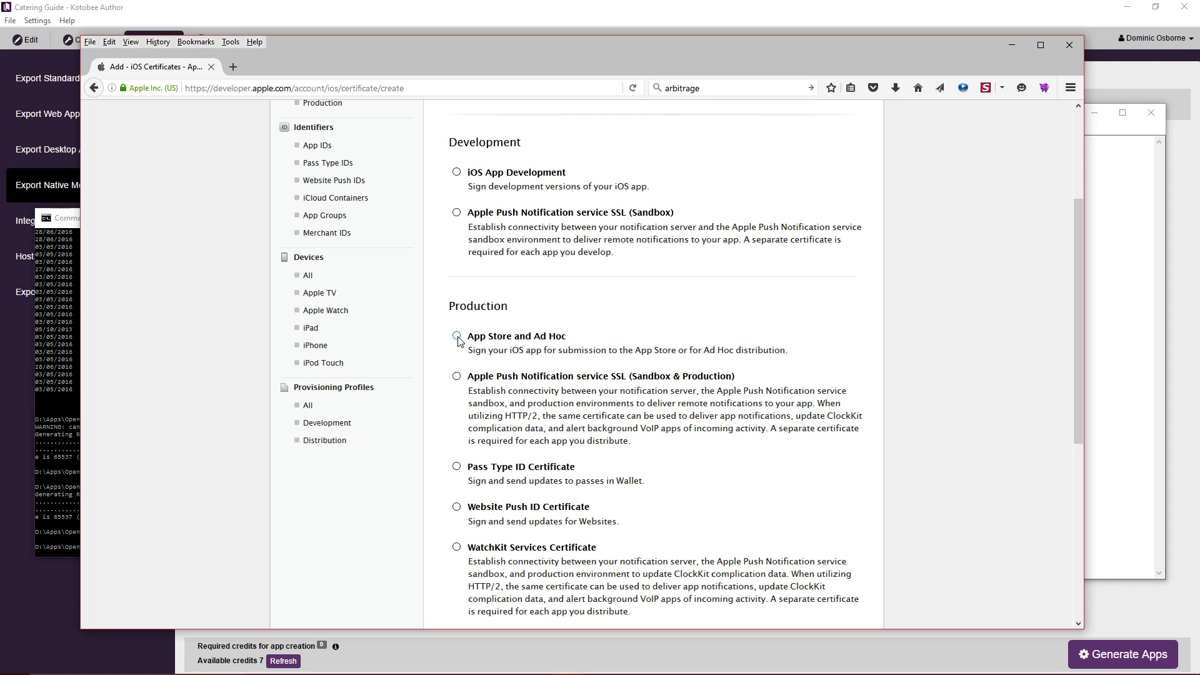
pyautogui.scroll(-10, 894, 375)
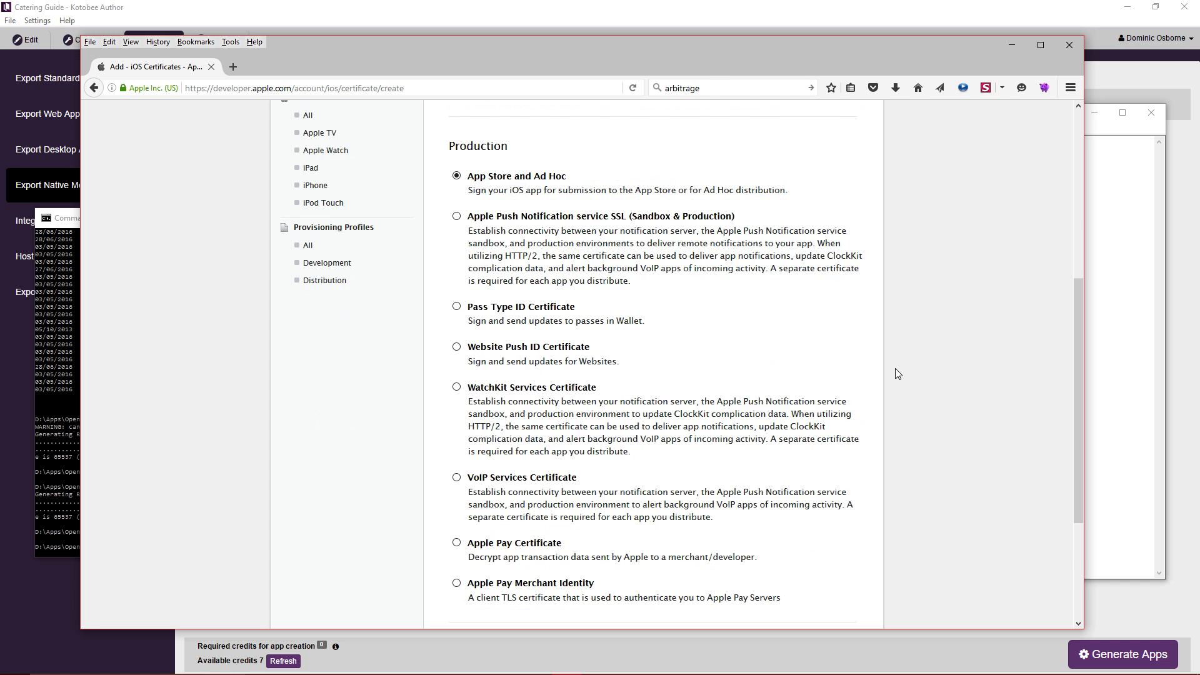
pyautogui.click(693, 575)
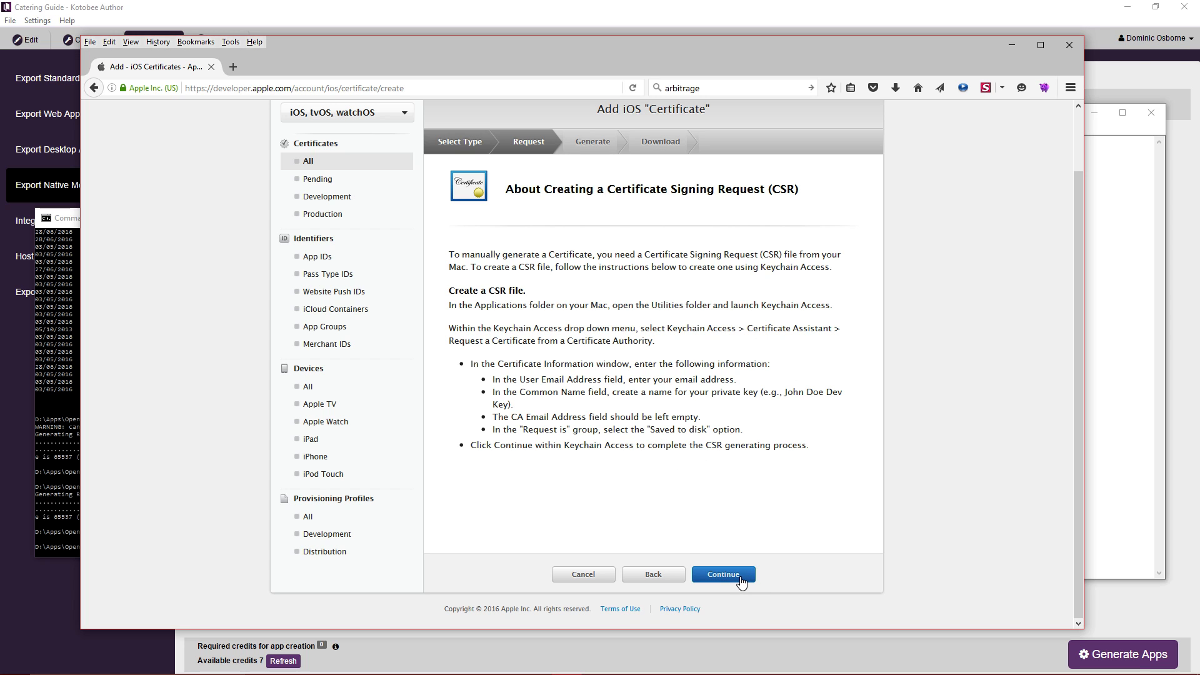
pyautogui.click(739, 580)
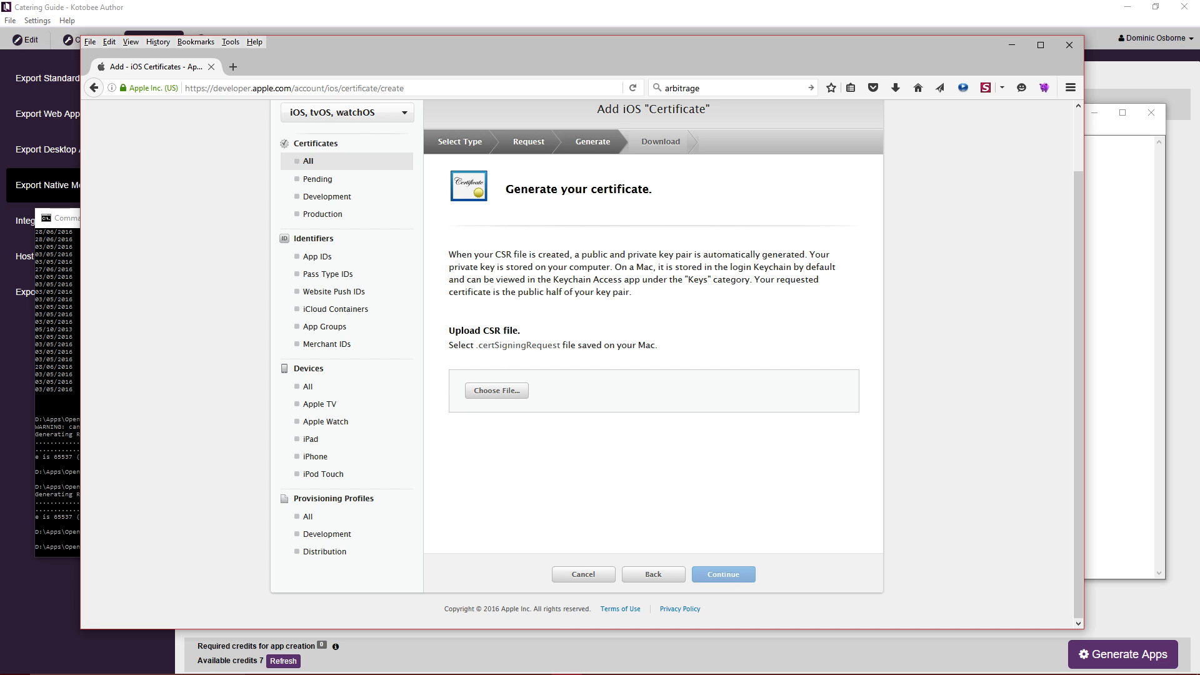
# Open the CSR file chooser and go to the D:\Apps\OpenSSL\bin folder.
pyautogui.click(496, 390)
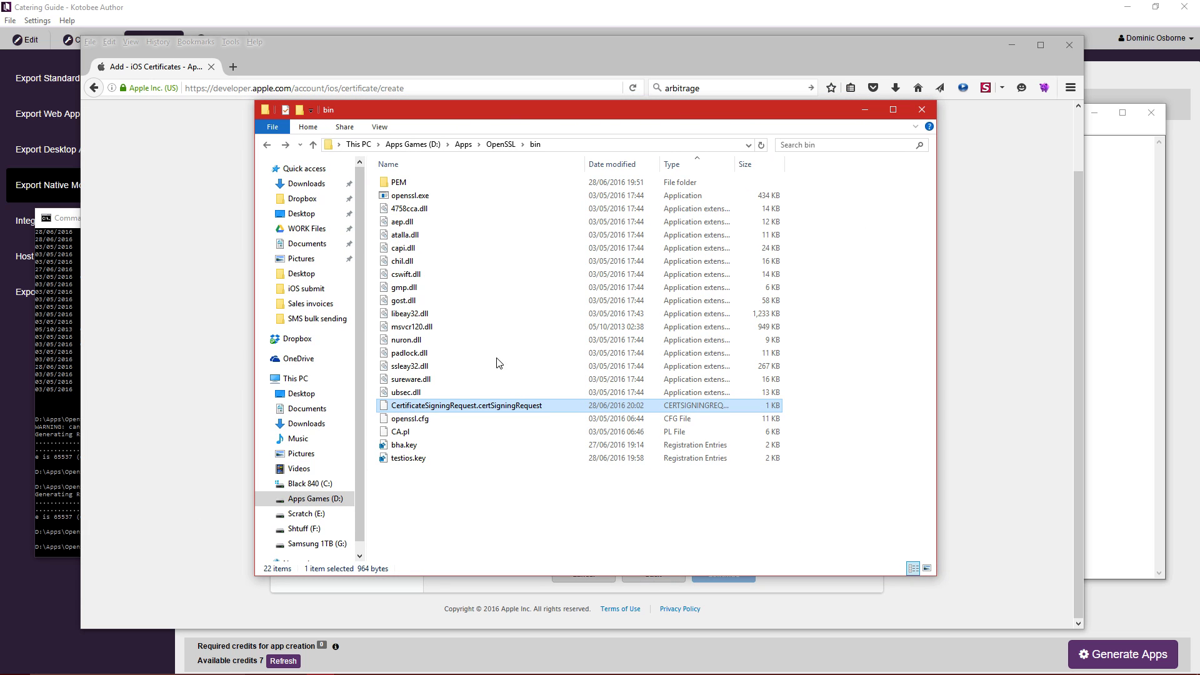
pyautogui.moveTo(706, 110); pyautogui.dragTo(0, 122)
pyautogui.click(495, 389)
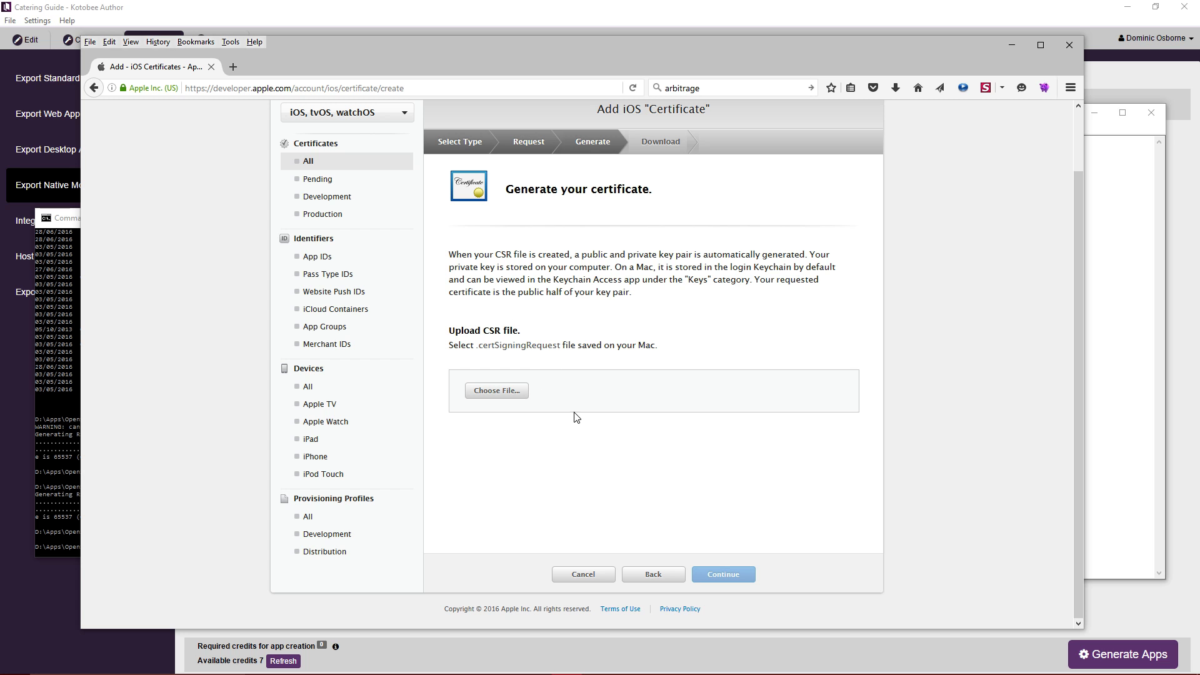
pyautogui.click(510, 390)
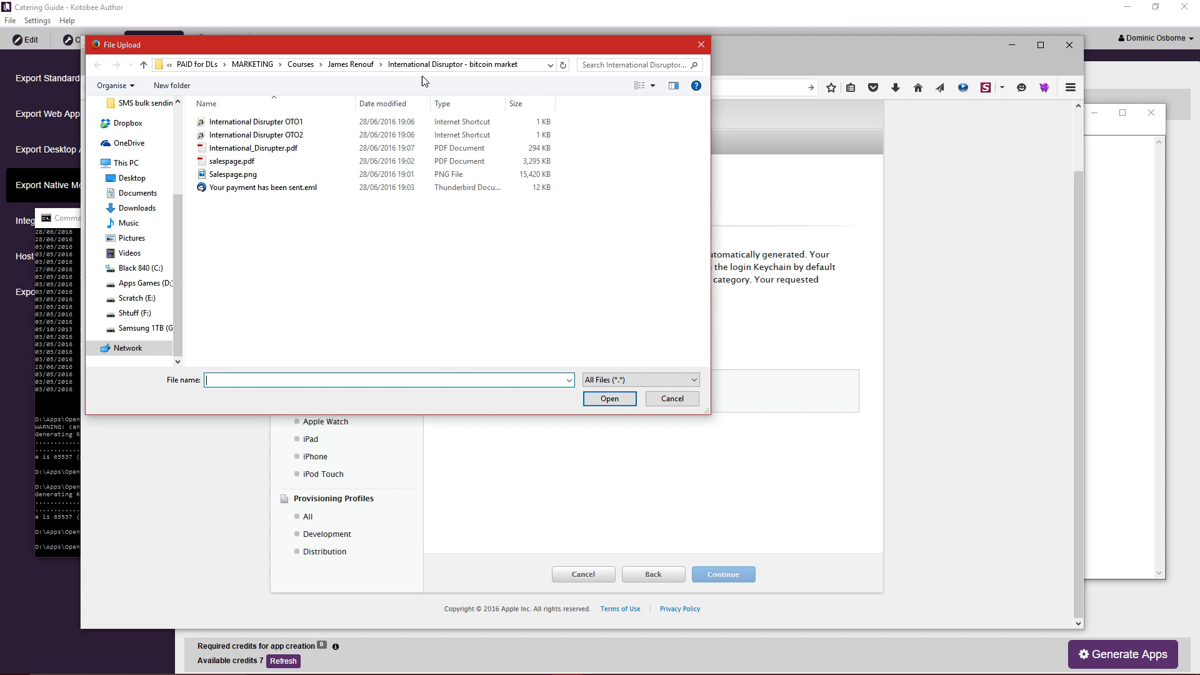
pyautogui.click(253, 64)
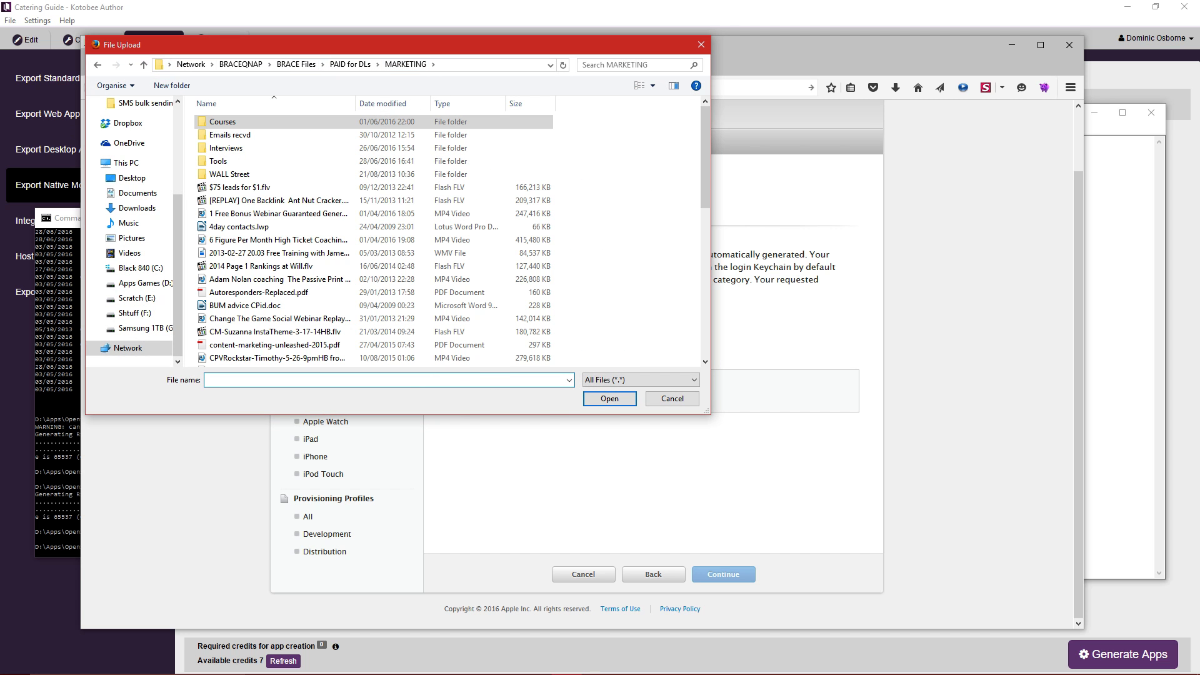
pyautogui.click(217, 380)
pyautogui.write('D:\\Apps\\OpenSSL\\bin')
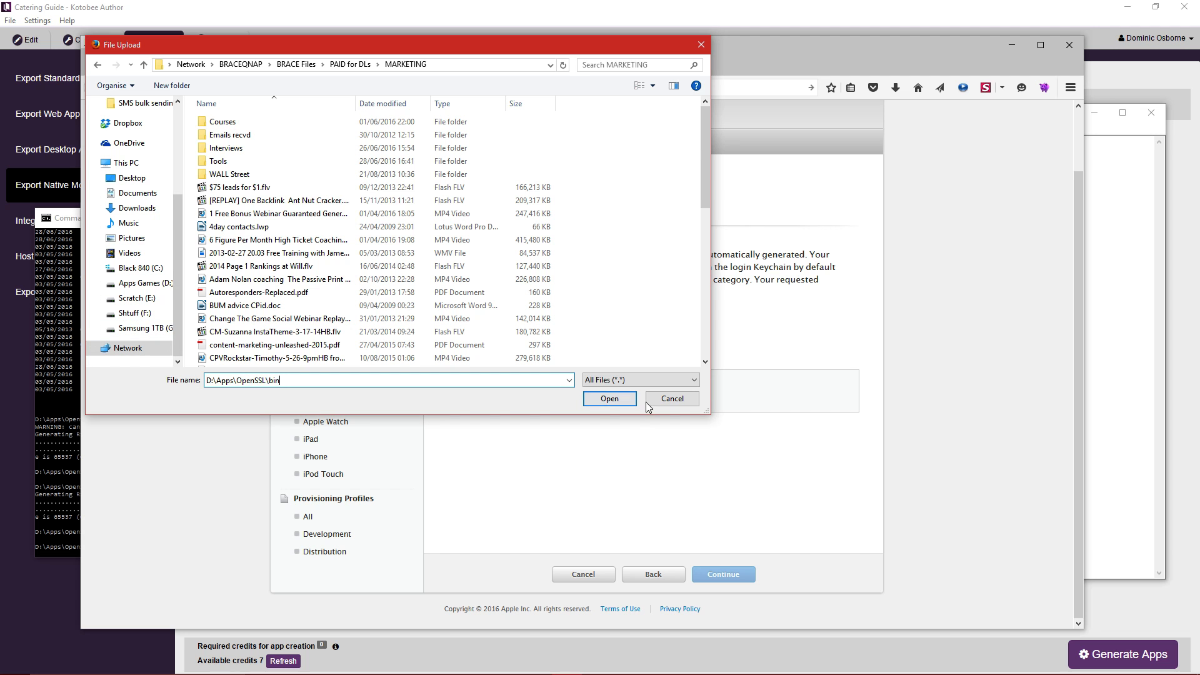
pyautogui.click(614, 400)
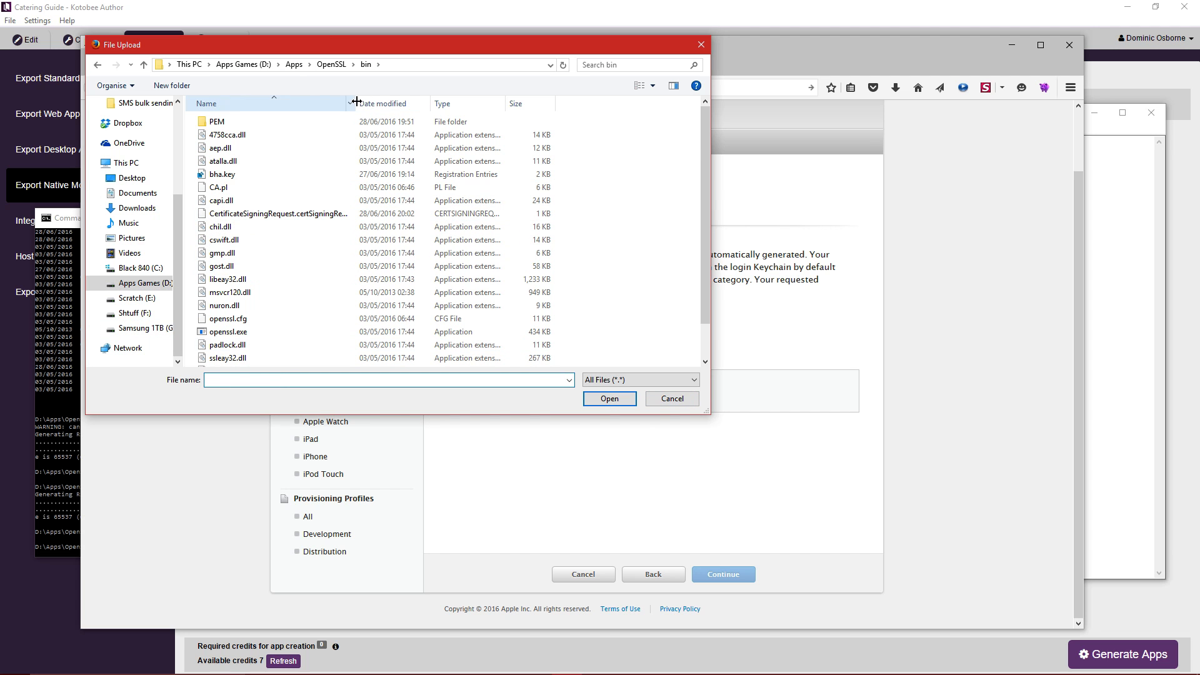
# Upload CertificateSigningRequest.certSigningRequest and generate the iOS Distribution certificate.
pyautogui.moveTo(354, 103); pyautogui.dragTo(426, 103)
pyautogui.click(321, 213)
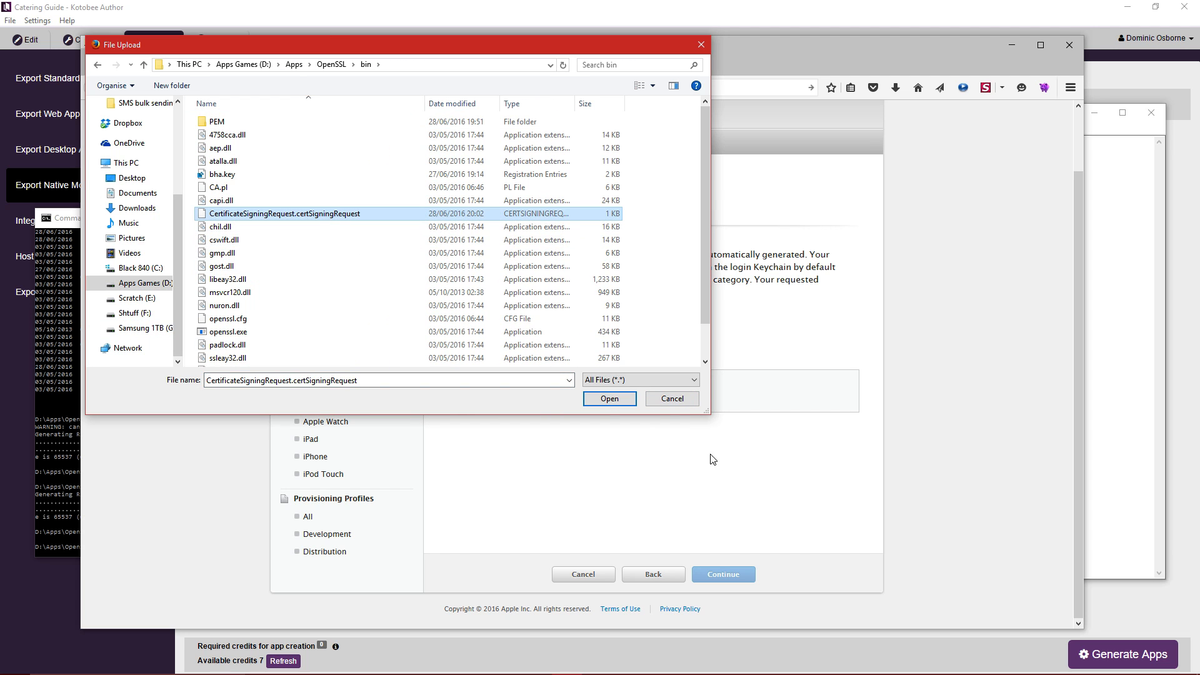
pyautogui.click(611, 400)
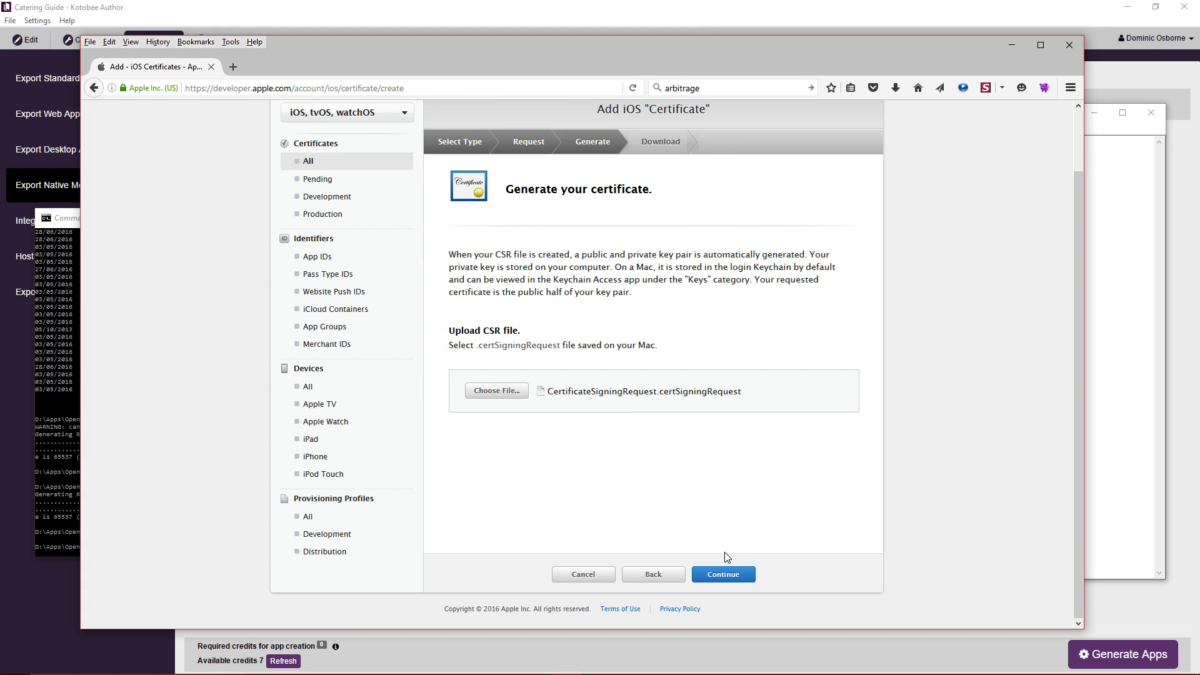
pyautogui.click(723, 575)
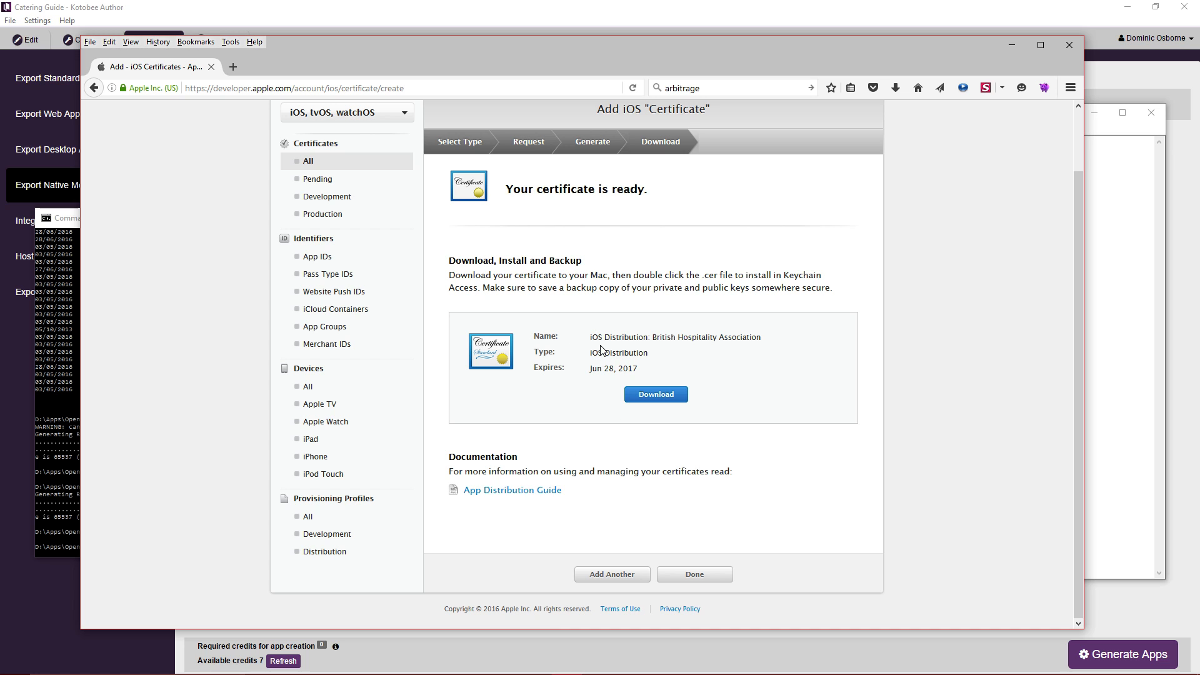
# Save ios_distribution.cer to the OpenSSL bin folder, check it, and open the App IDs list.
pyautogui.click(664, 398)
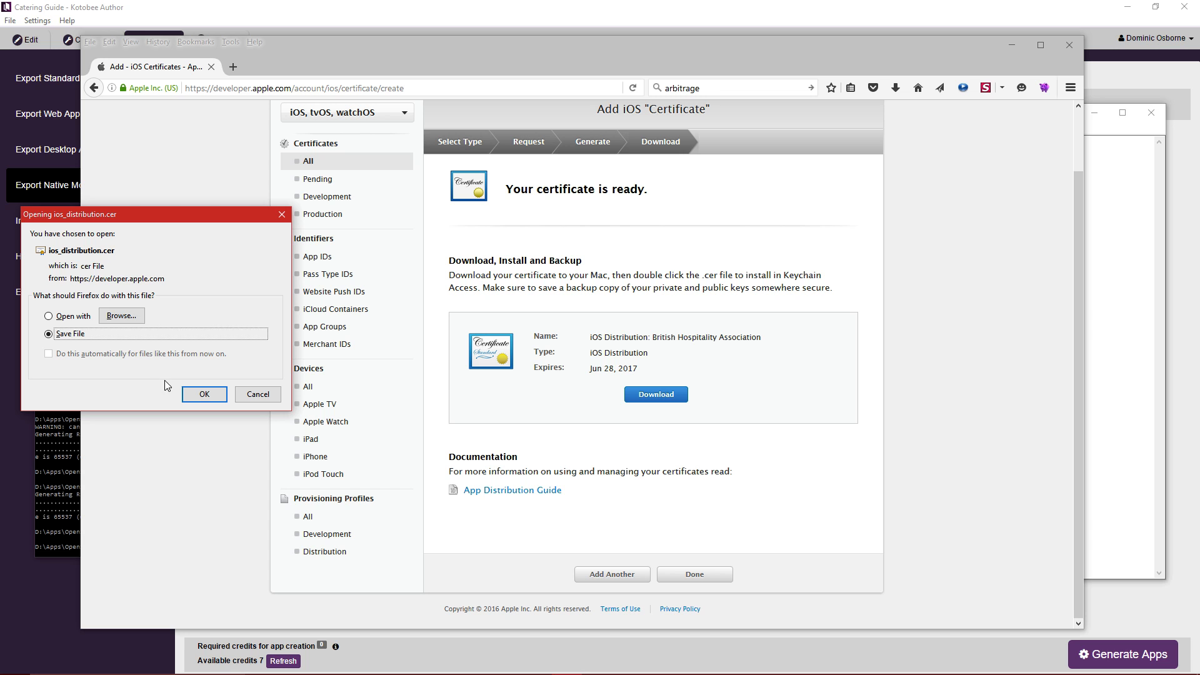
pyautogui.click(204, 394)
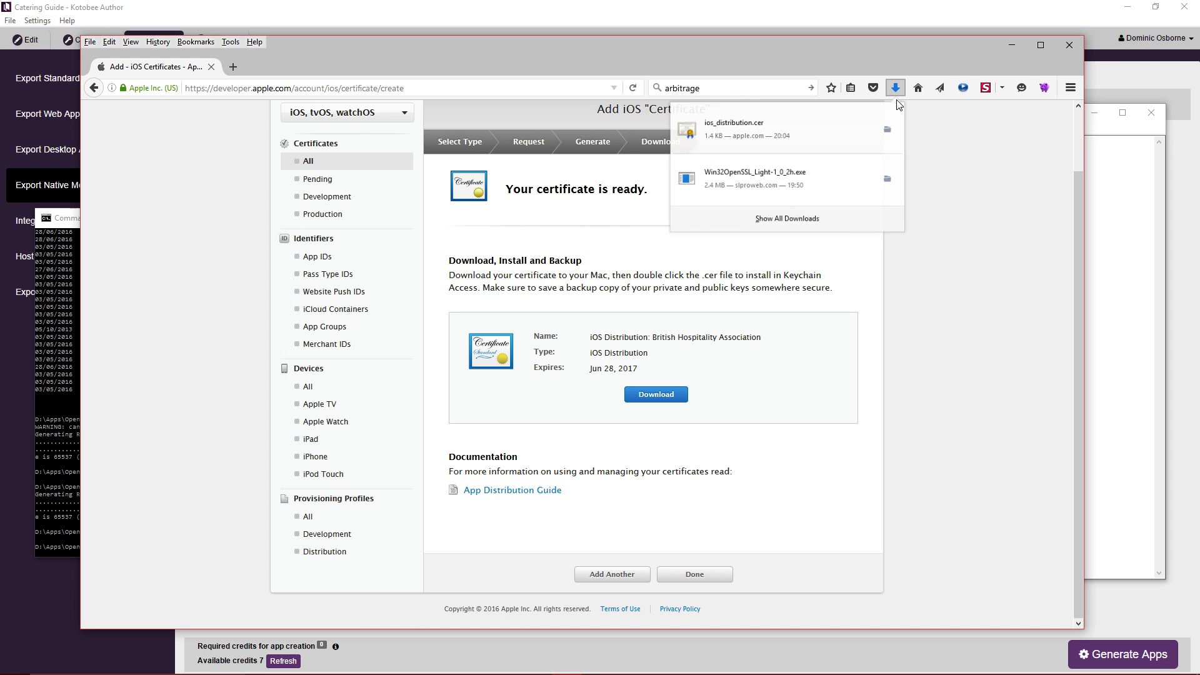
pyautogui.click(887, 130)
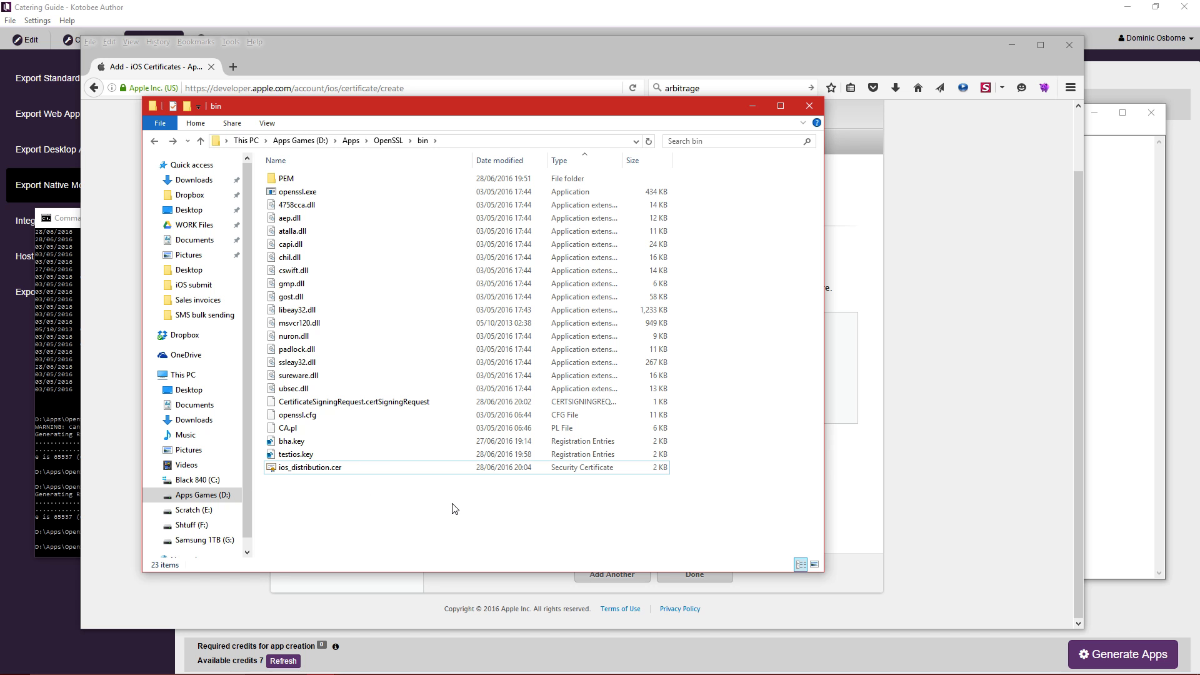
pyautogui.moveTo(603, 110); pyautogui.dragTo(0, 80)
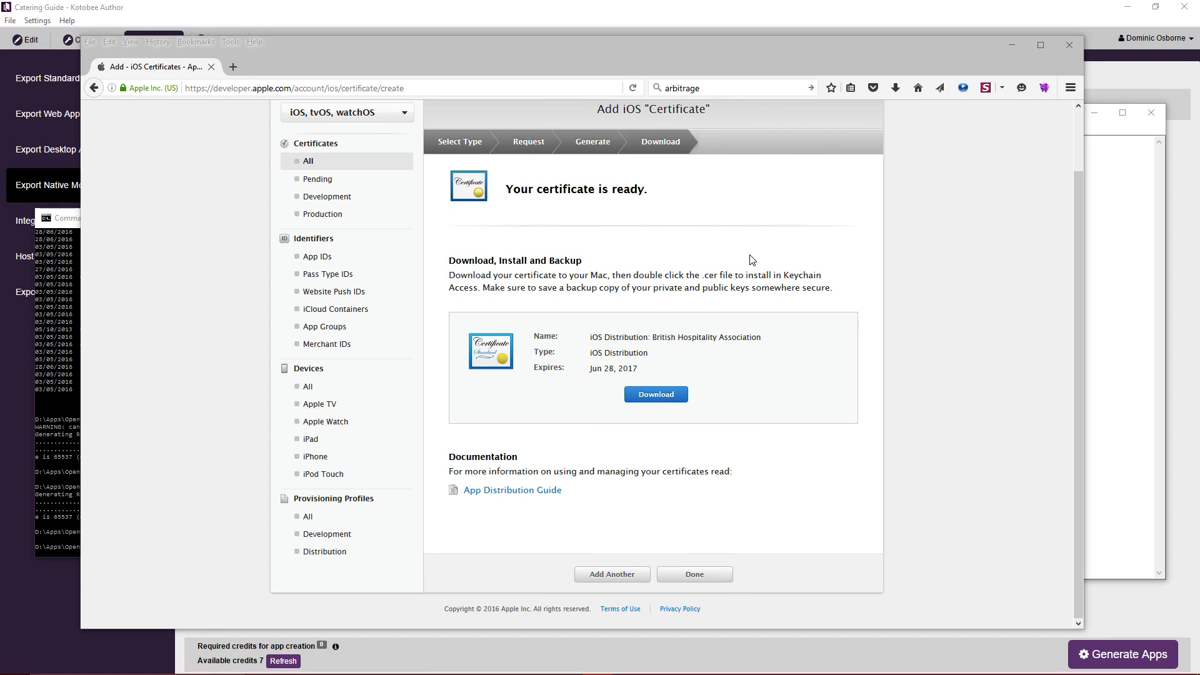
pyautogui.click(712, 576)
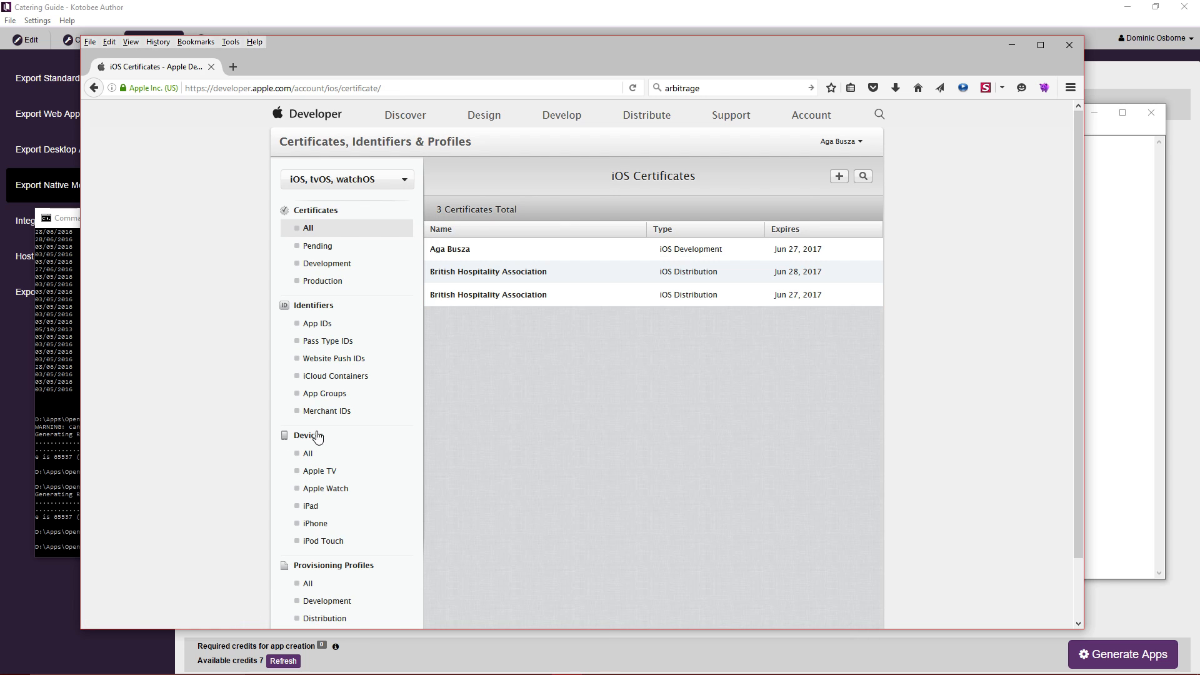
pyautogui.click(323, 327)
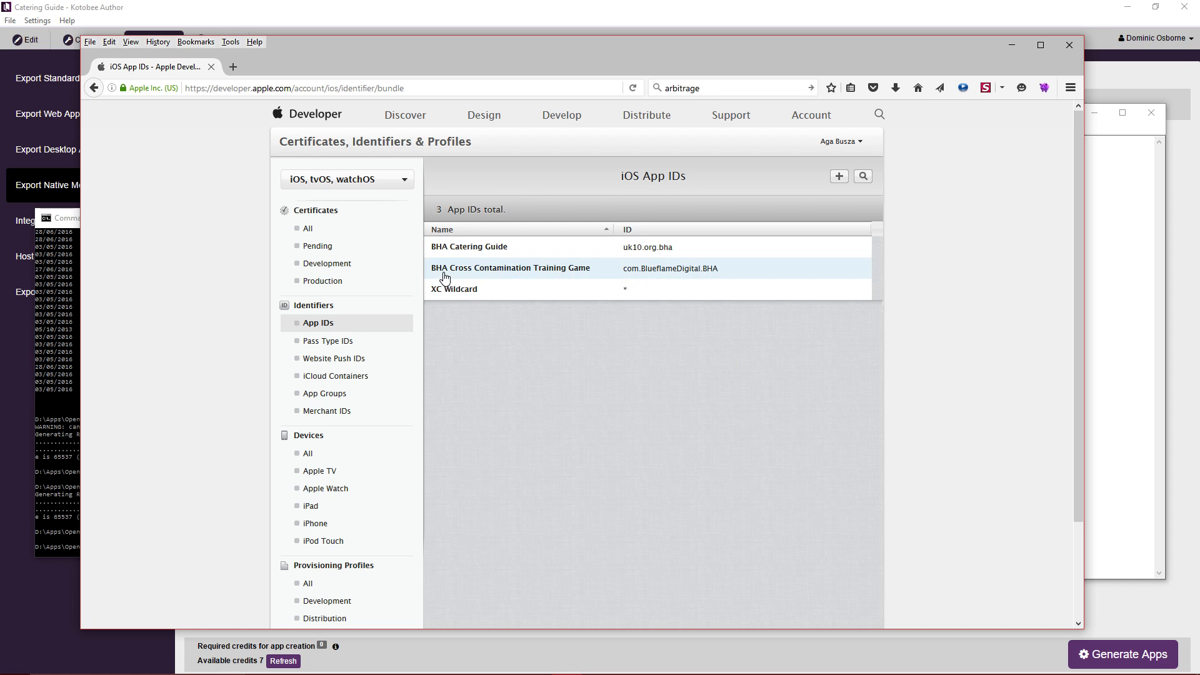
pyautogui.click(160, 10)
# Enter app name 'BHA test', package ID com.testios.app, and description 'Test io app demo thing'.
pyautogui.click(239, 221)
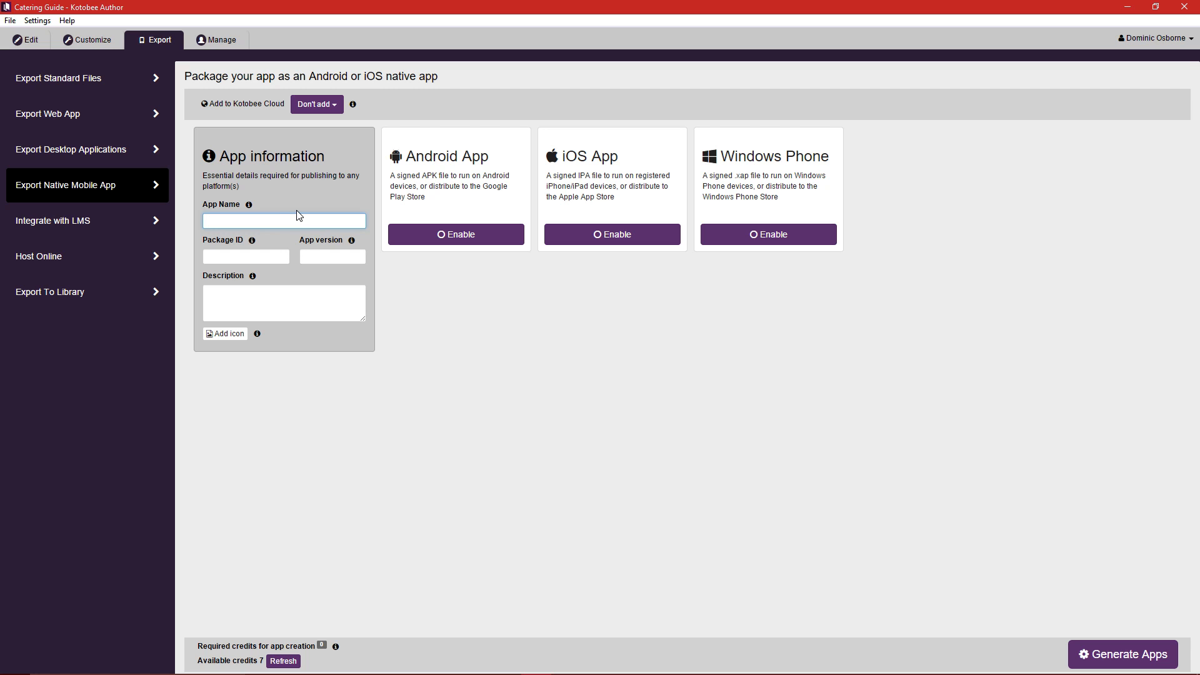
pyautogui.write('BHA')
pyautogui.write('test ios')
pyautogui.press('Tab')
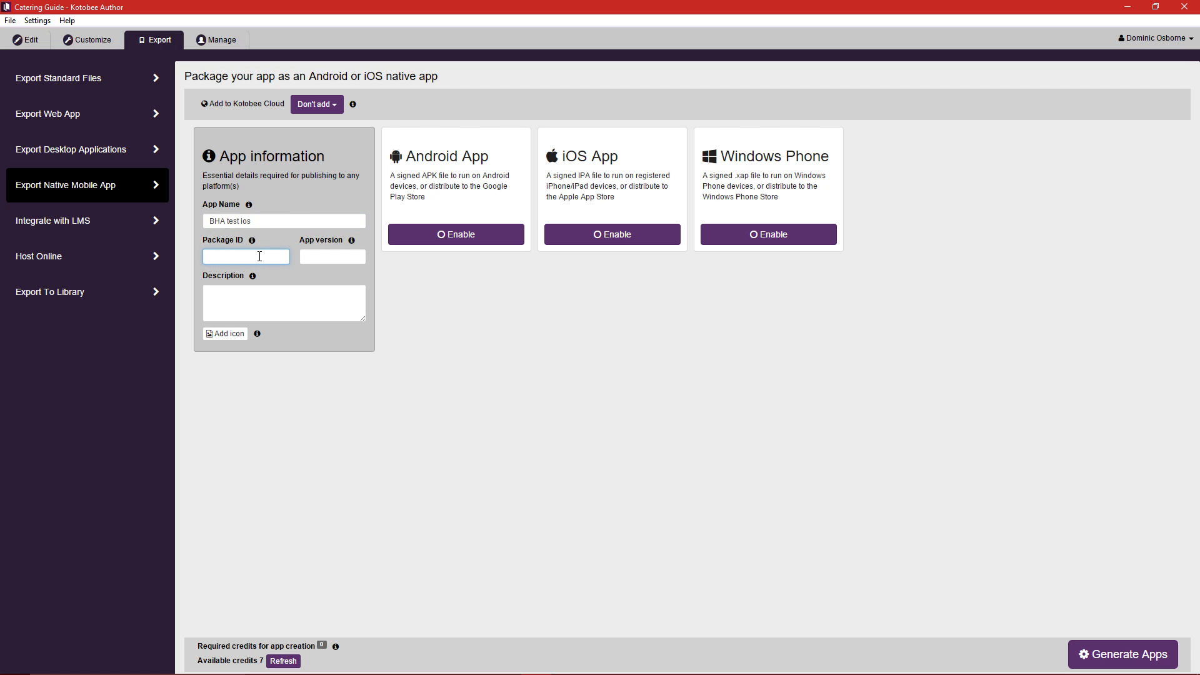
pyautogui.moveTo(231, 243)
pyautogui.write('com.testios.app')
pyautogui.click(323, 259)
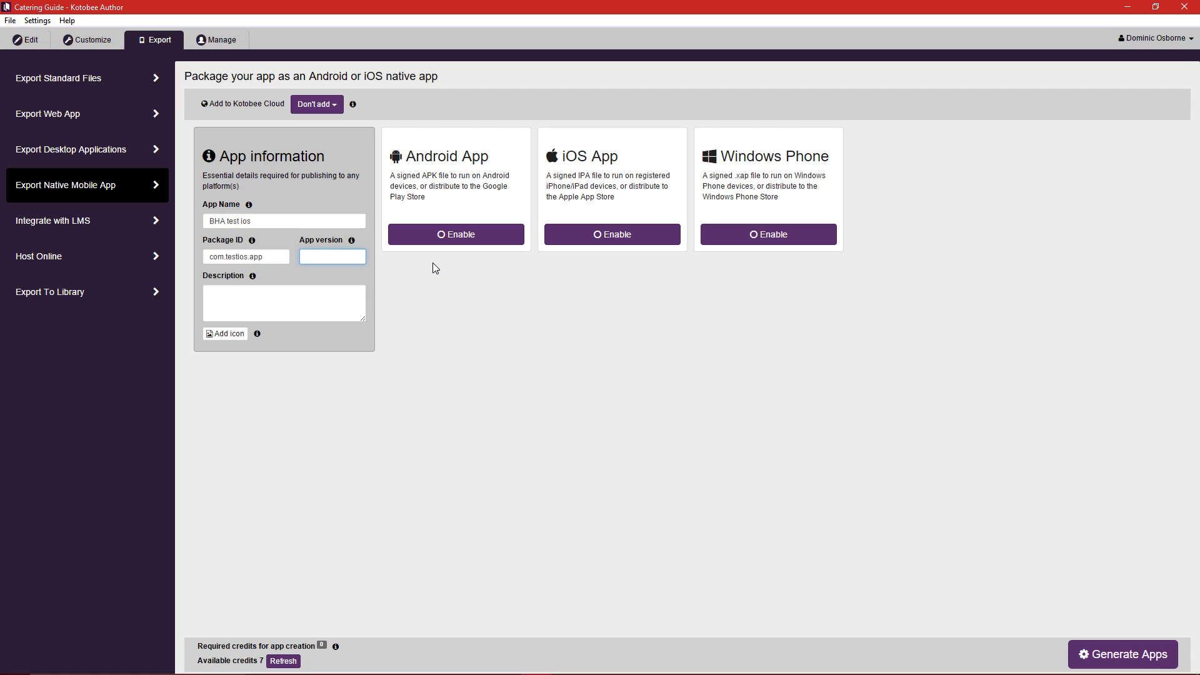
pyautogui.click(298, 292)
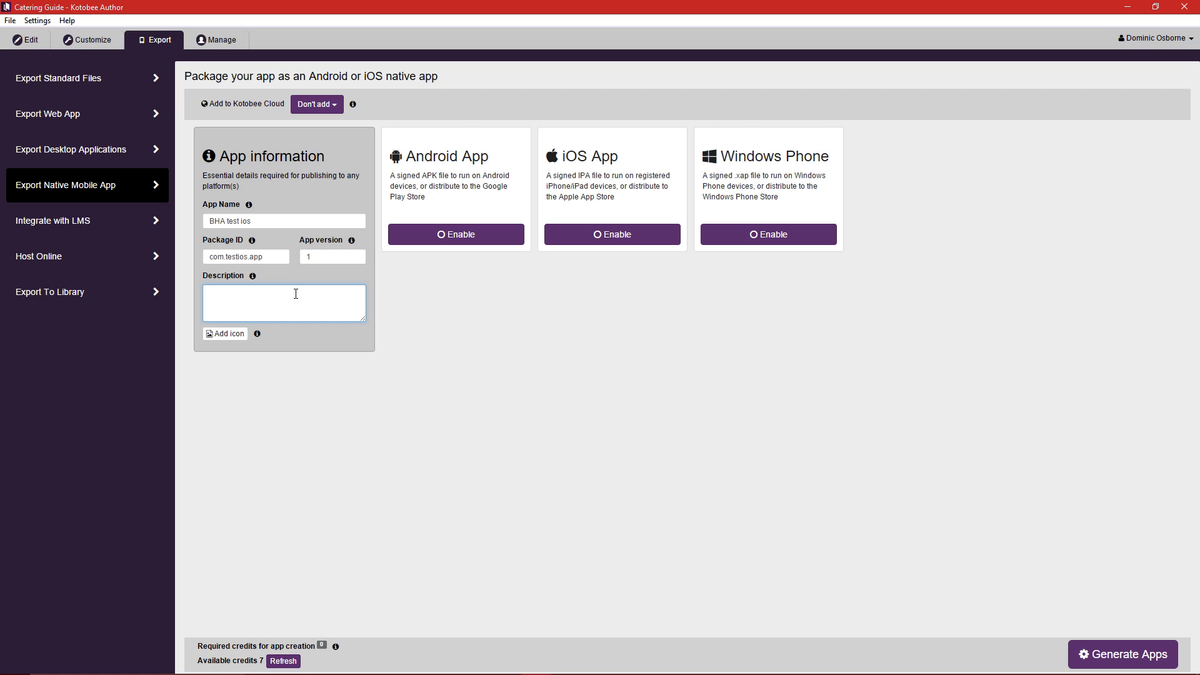
pyautogui.write('Test io app demo thing')
# Set icon1024.png from the Book App folder as the app icon.
pyautogui.click(226, 335)
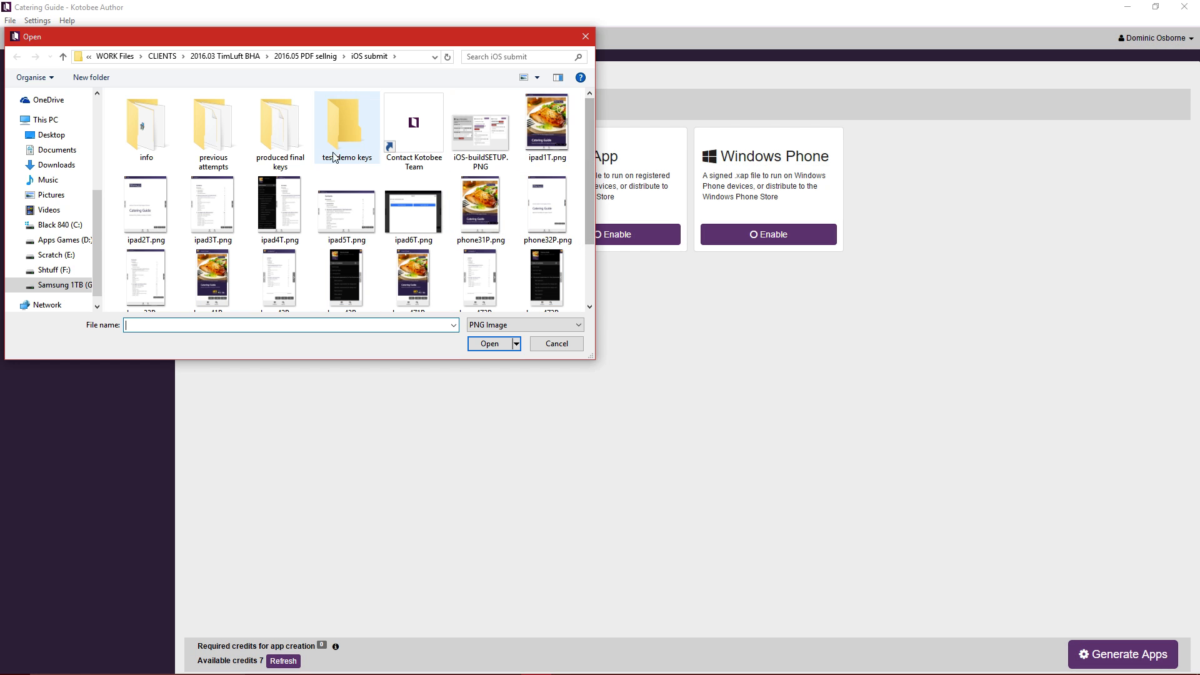
pyautogui.click(315, 57)
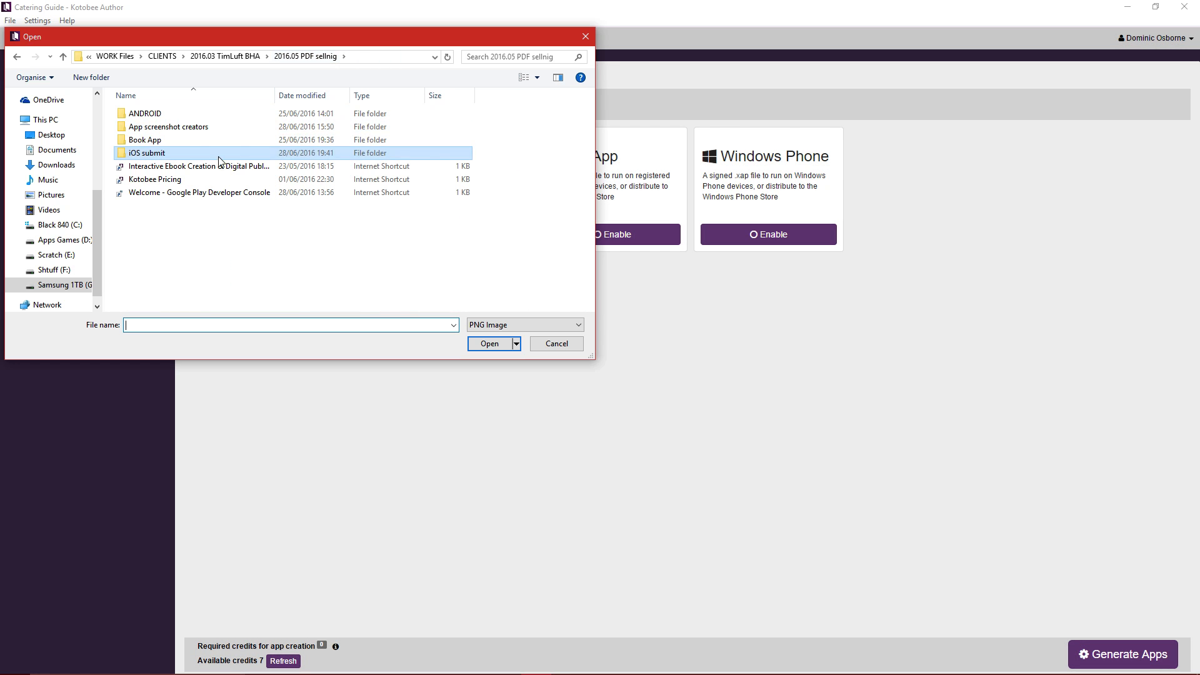
pyautogui.doubleClick(169, 118)
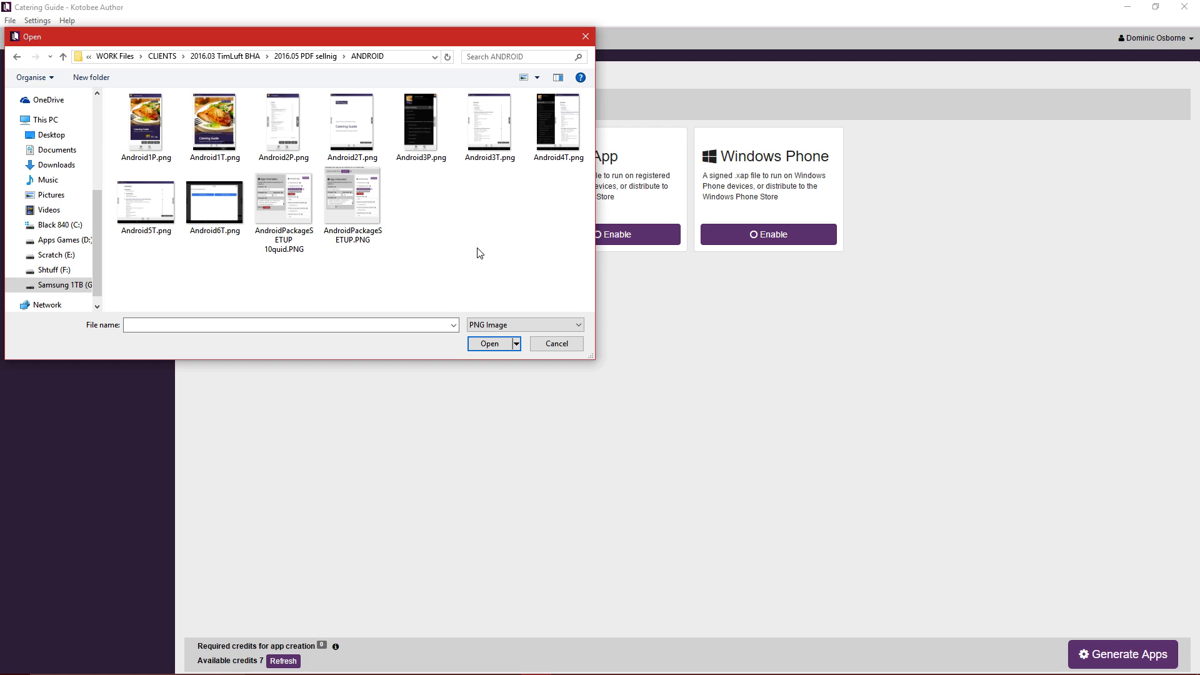
pyautogui.hotkey('alt', 'Left')
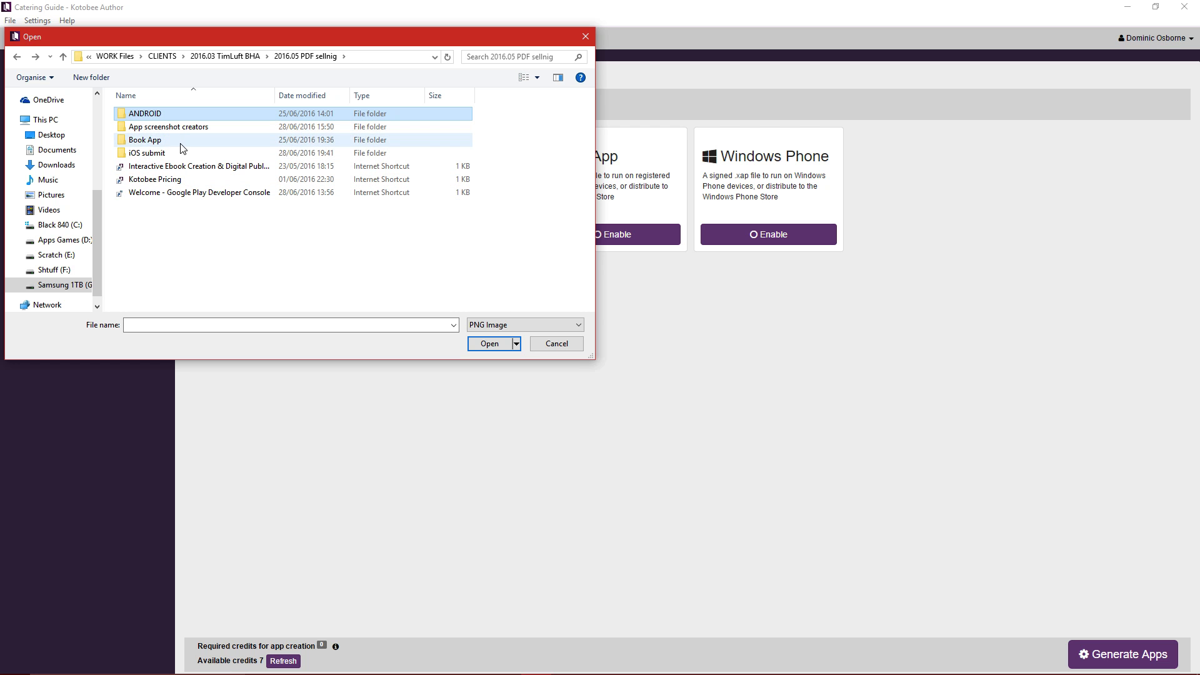
pyautogui.doubleClick(181, 141)
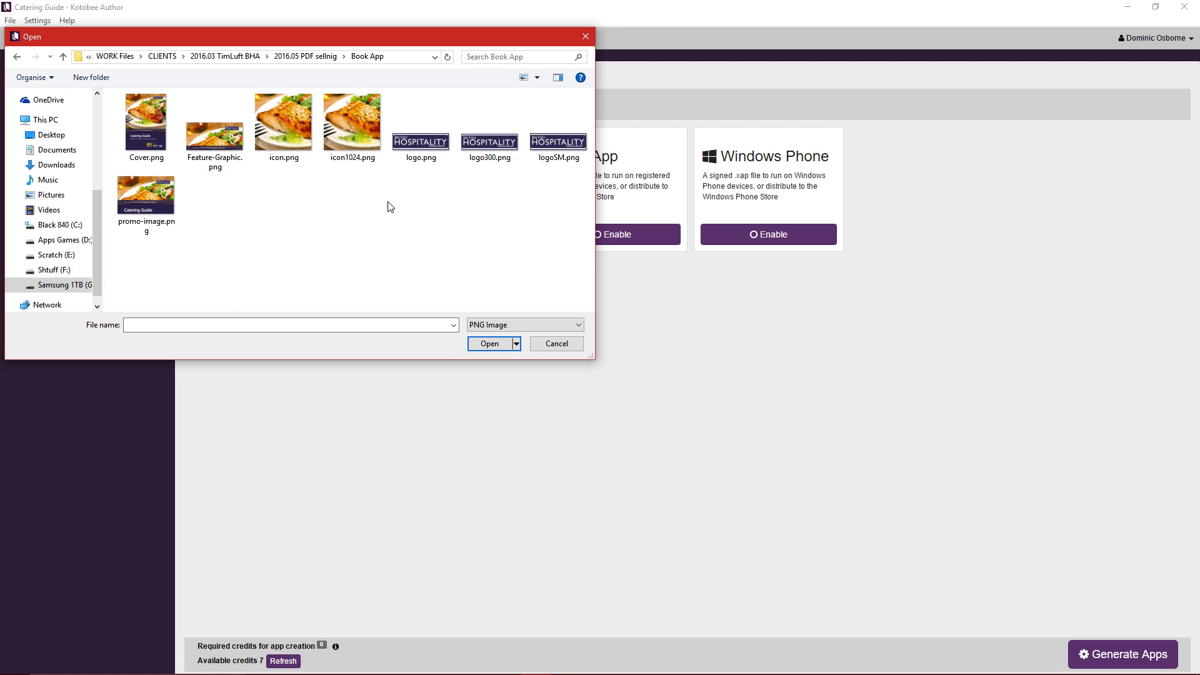
pyautogui.click(366, 155)
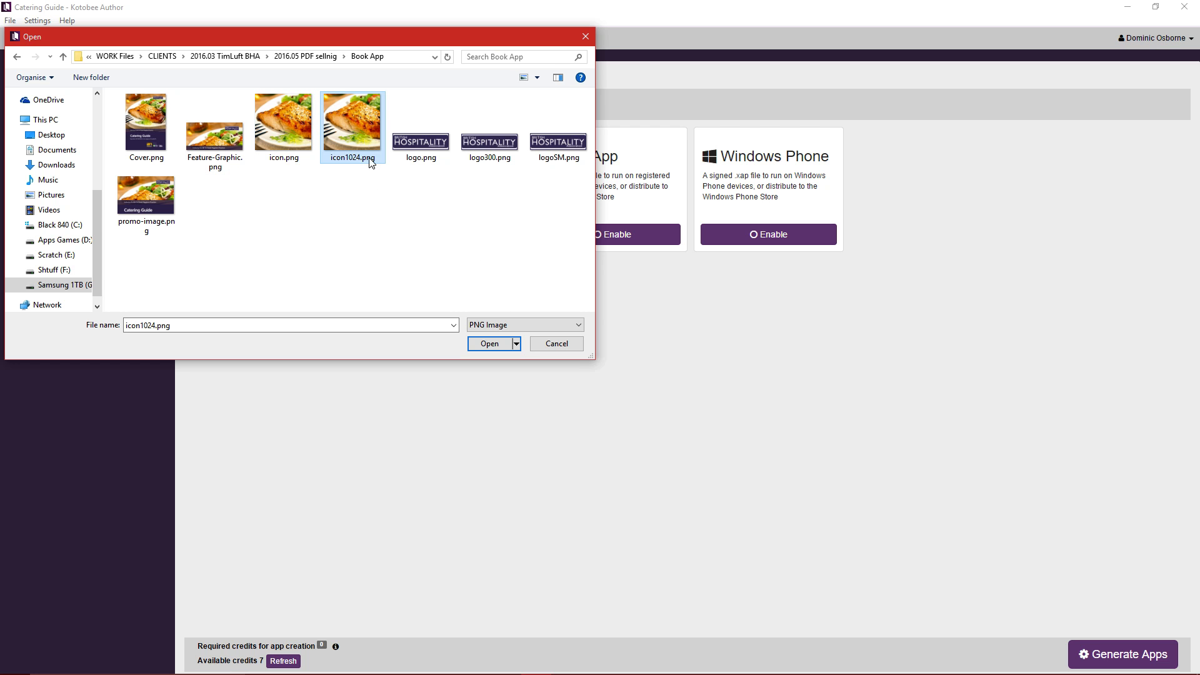
pyautogui.click(490, 344)
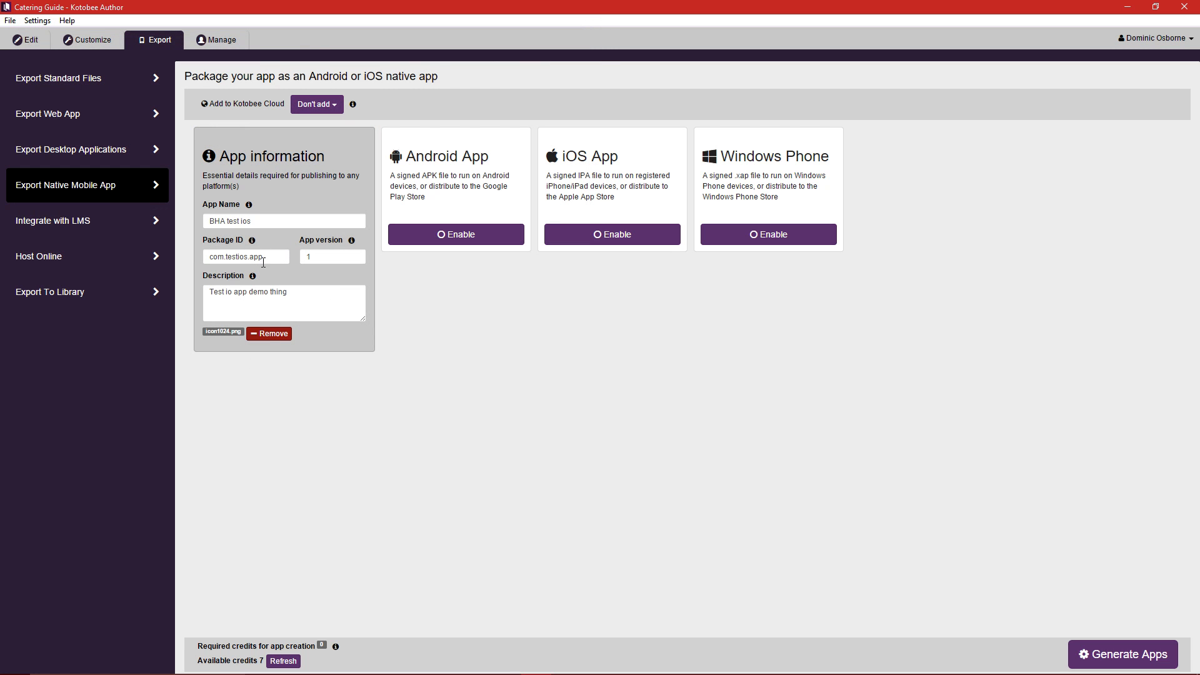
pyautogui.moveTo(276, 258); pyautogui.dragTo(194, 261)
pyautogui.hotkey('ctrl', 'c')
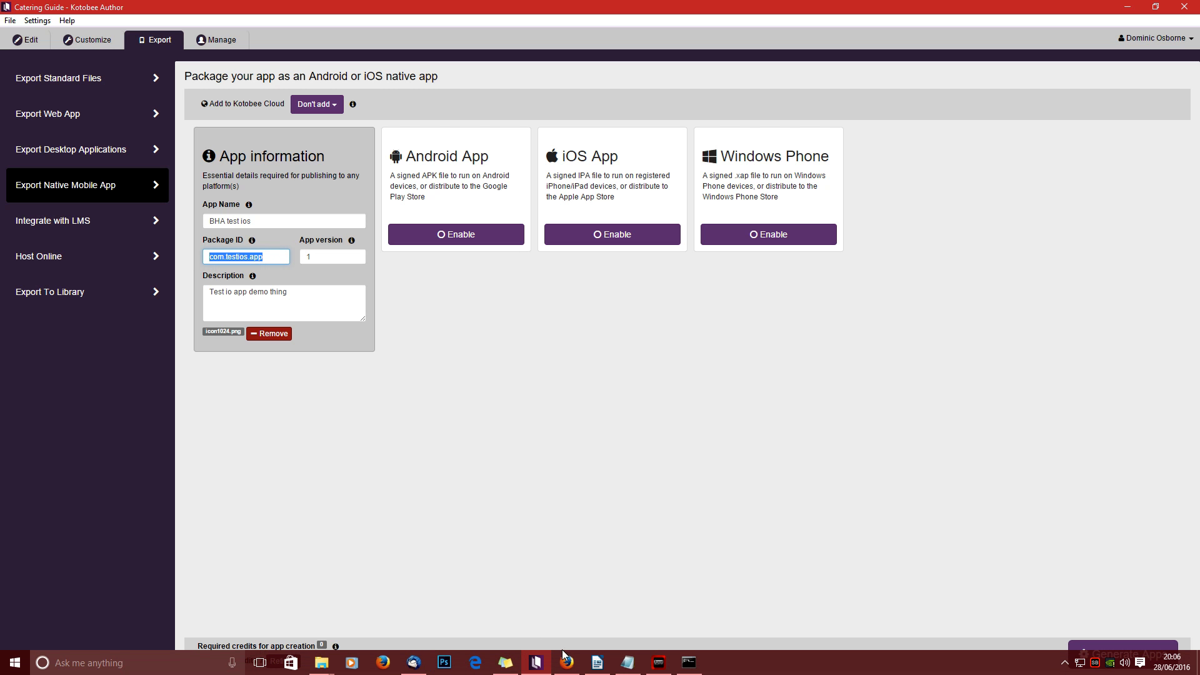
# Start a new App ID and enter 'BHA test ios', copied from Kotobee, as its description.
pyautogui.click(575, 667)
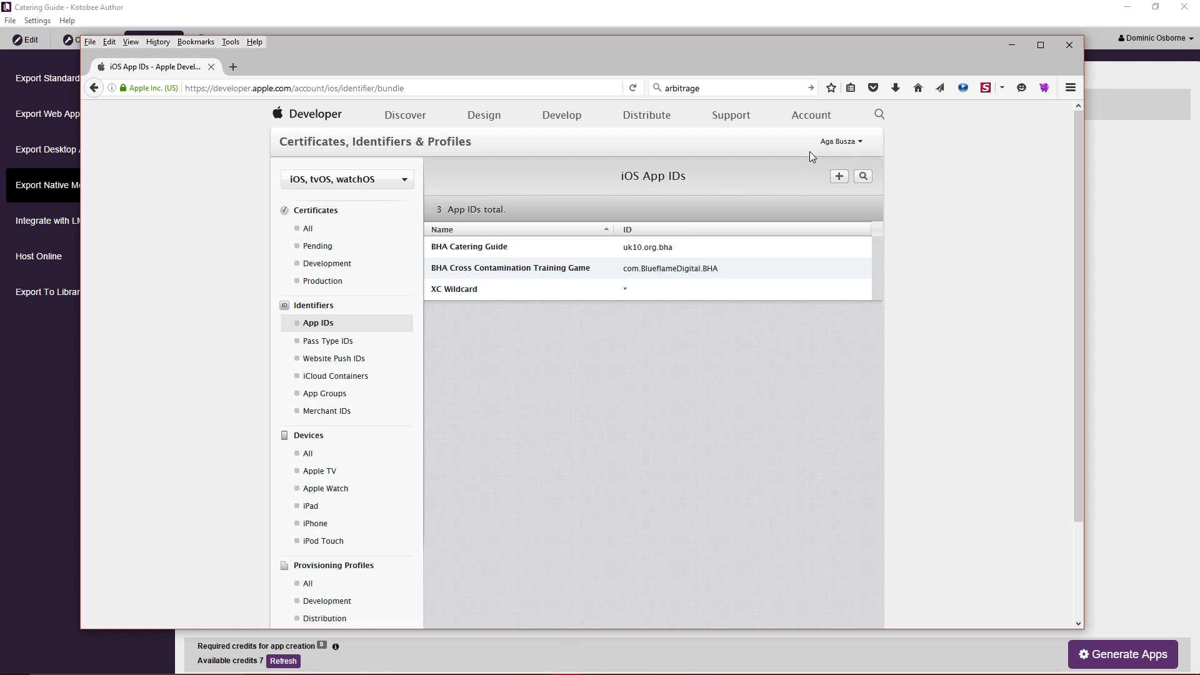
pyautogui.click(845, 179)
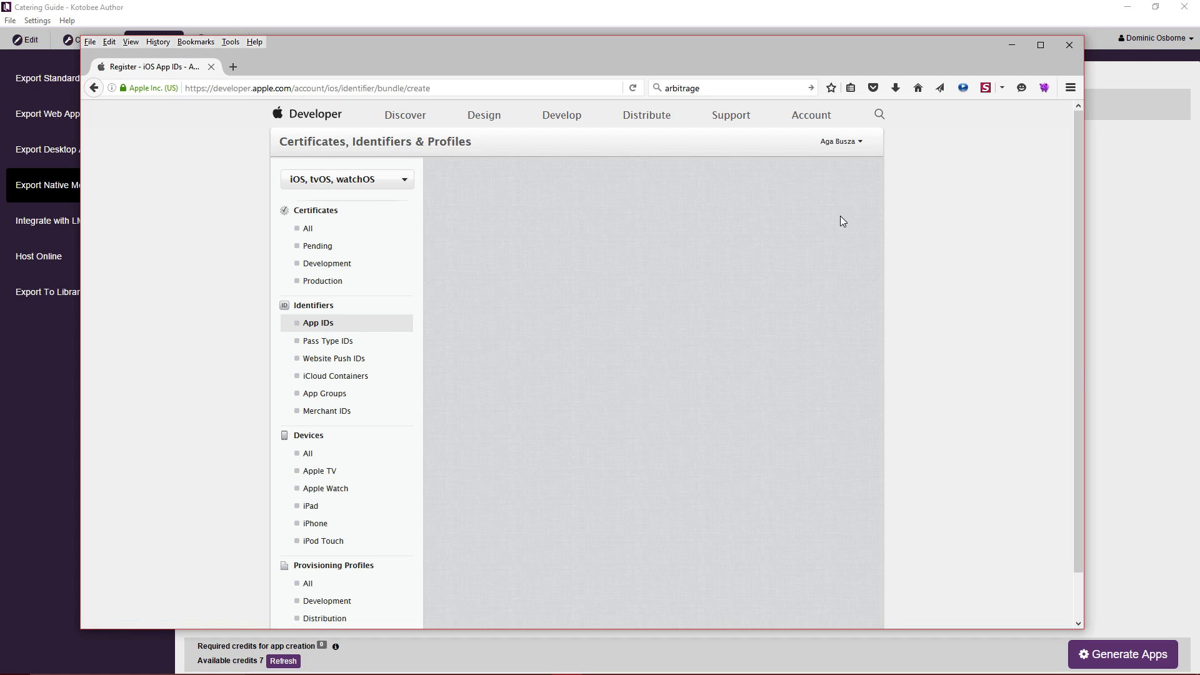
pyautogui.scroll(-2, 884, 256)
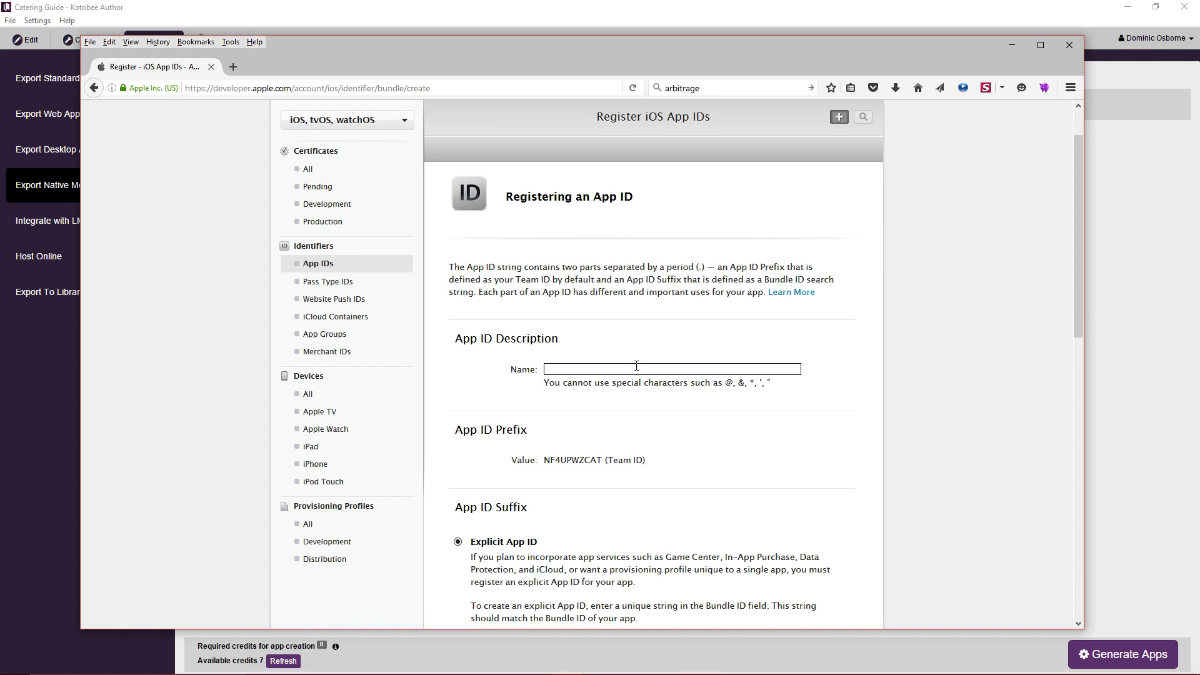
pyautogui.write('BHA')
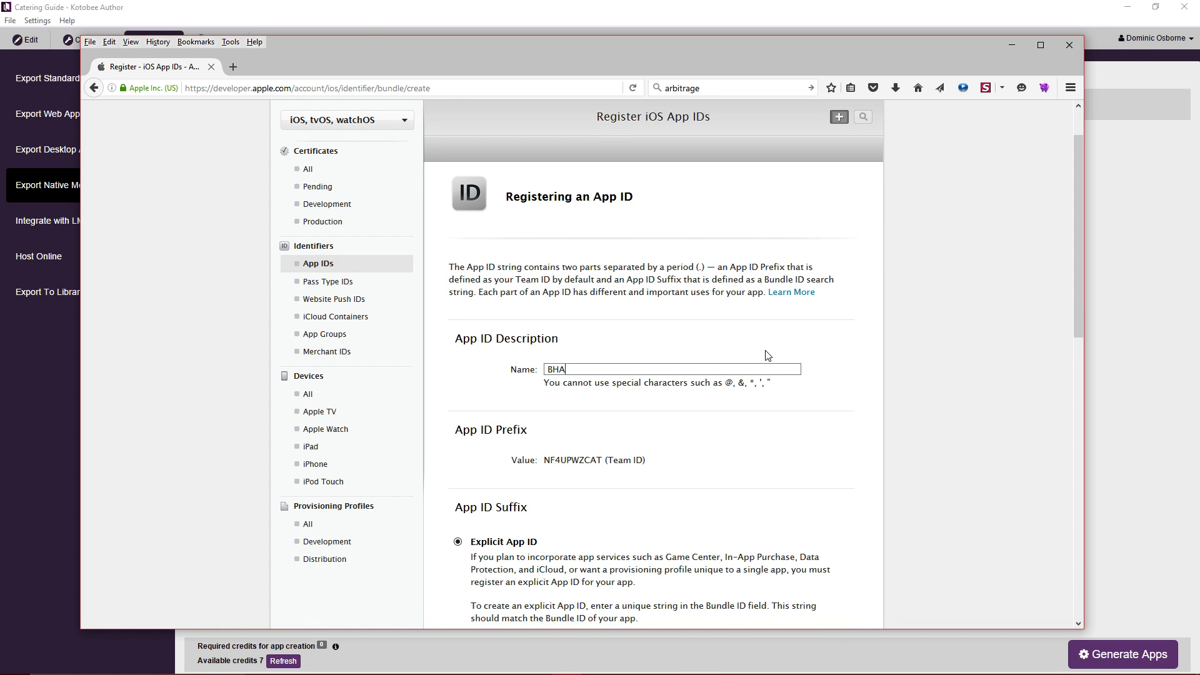
pyautogui.moveTo(381, 48); pyautogui.dragTo(622, 41)
pyautogui.write('tes')
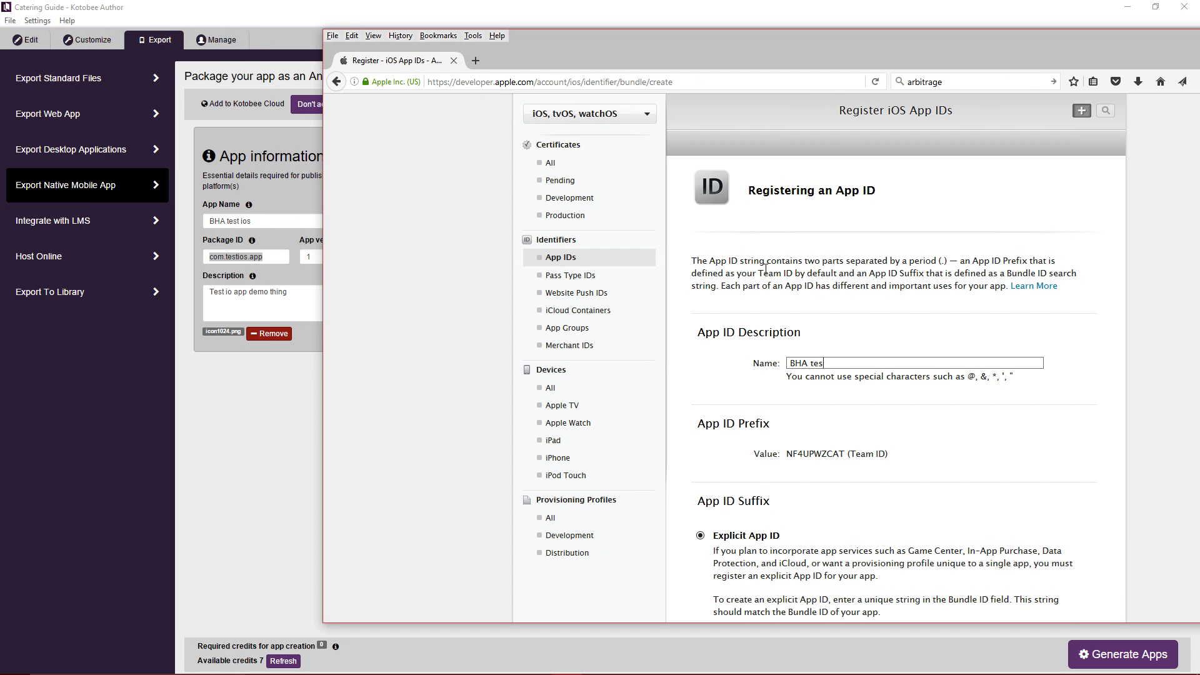
pyautogui.write('t ios')
pyautogui.moveTo(876, 370); pyautogui.dragTo(622, 375)
pyautogui.click(875, 367)
pyautogui.moveTo(876, 366); pyautogui.dragTo(678, 370)
pyautogui.moveTo(255, 223); pyautogui.dragTo(154, 226)
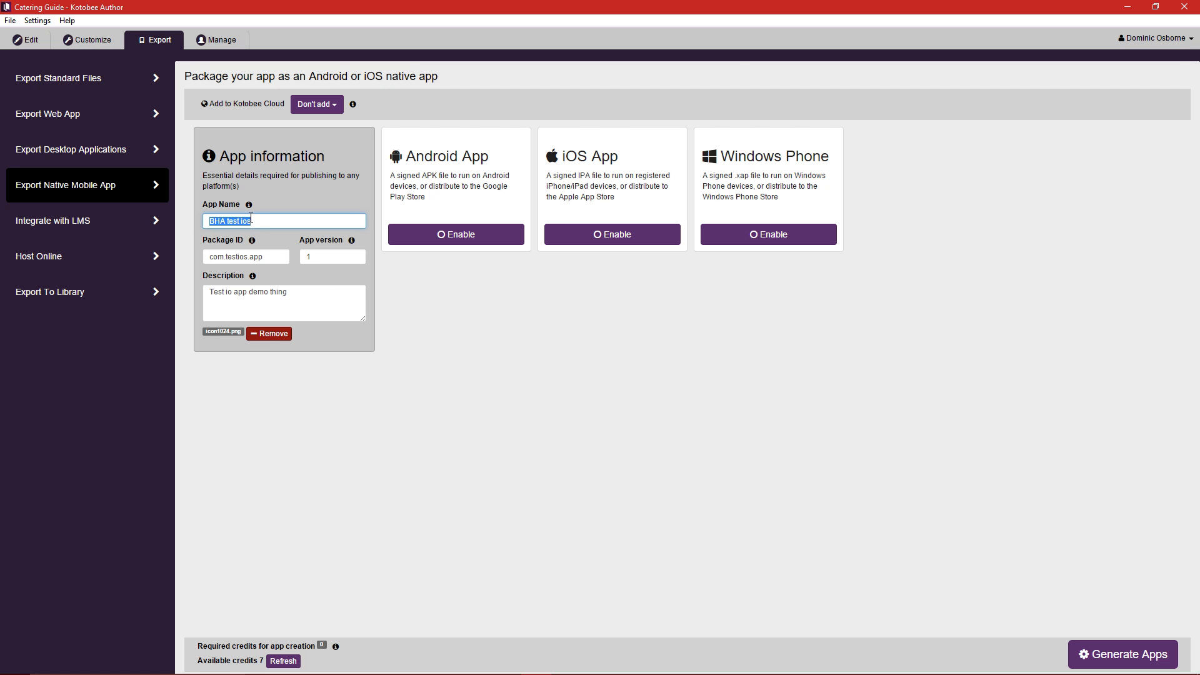
pyautogui.hotkey('alt', 'Tab')
pyautogui.click(853, 457)
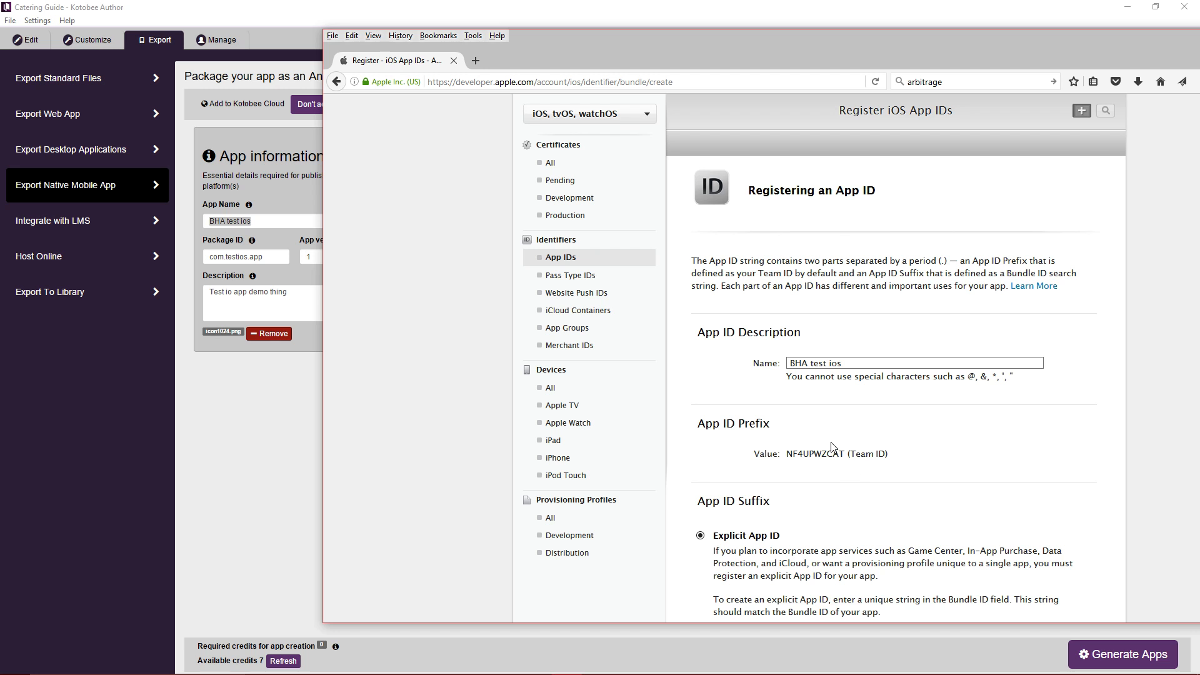
# Paste com.testios.app as the explicit bundle ID and continue to confirmation.
pyautogui.scroll(-4, 831, 446)
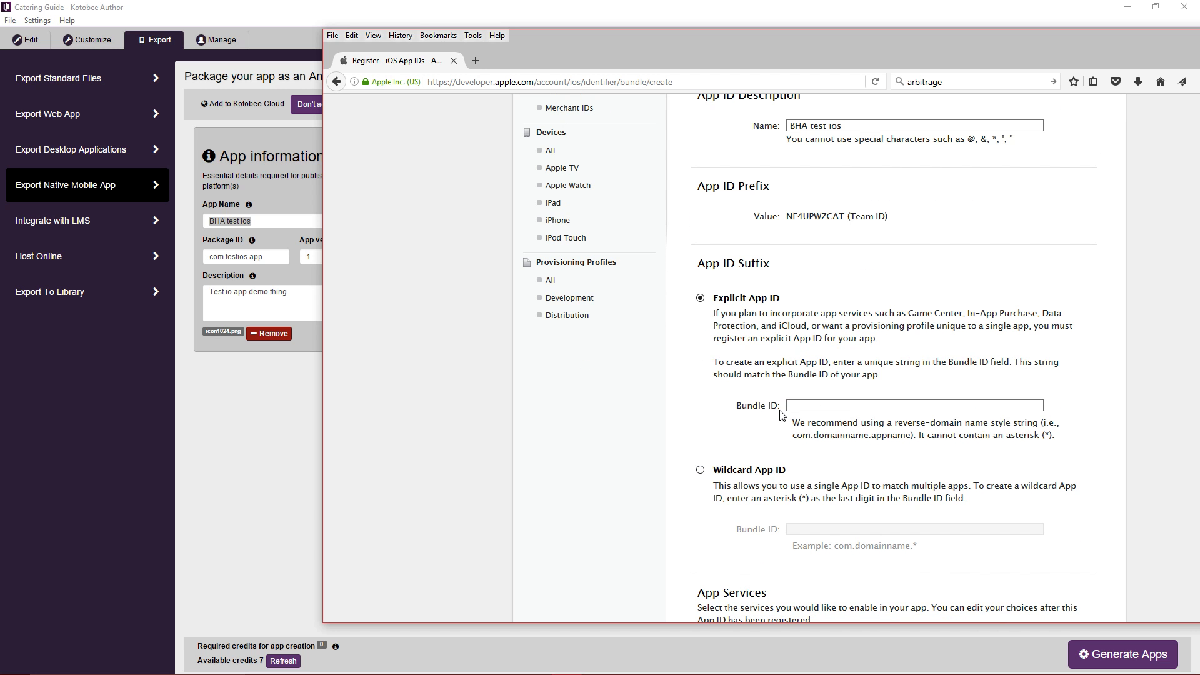
pyautogui.click(795, 405)
pyautogui.click(859, 405)
pyautogui.hotkey('ctrl', 'v')
pyautogui.click(393, 305)
pyautogui.scroll(-3, 925, 463)
pyautogui.scroll(-4, 925, 463)
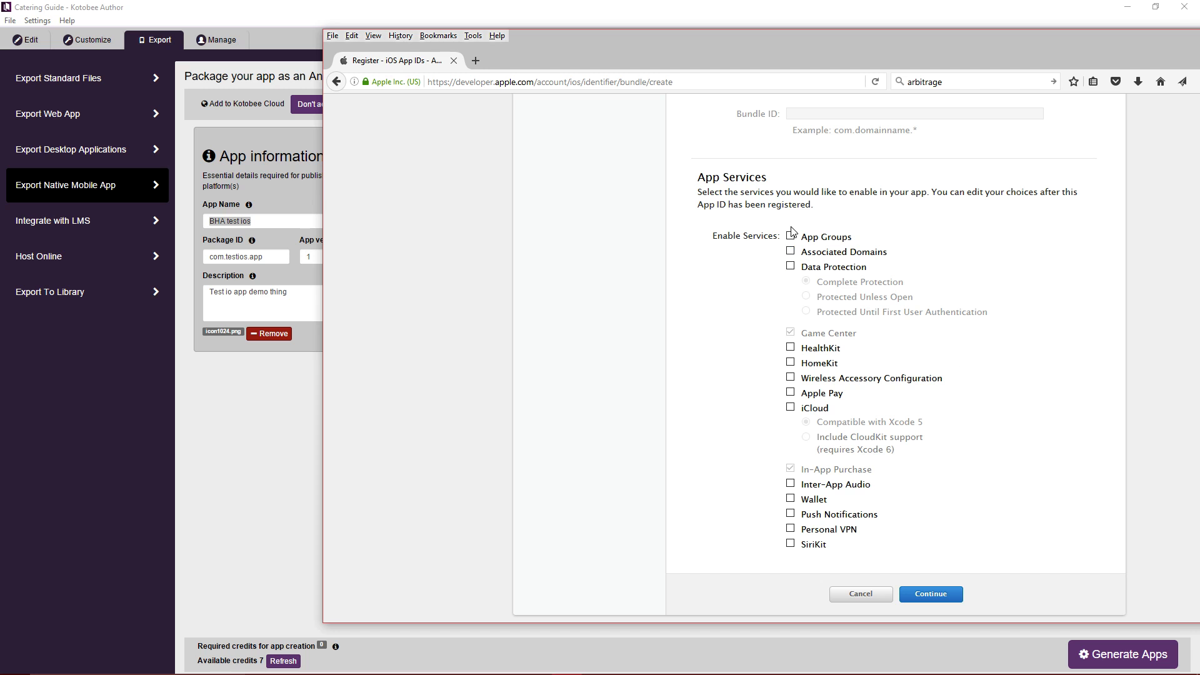
pyautogui.moveTo(866, 44); pyautogui.dragTo(799, 43)
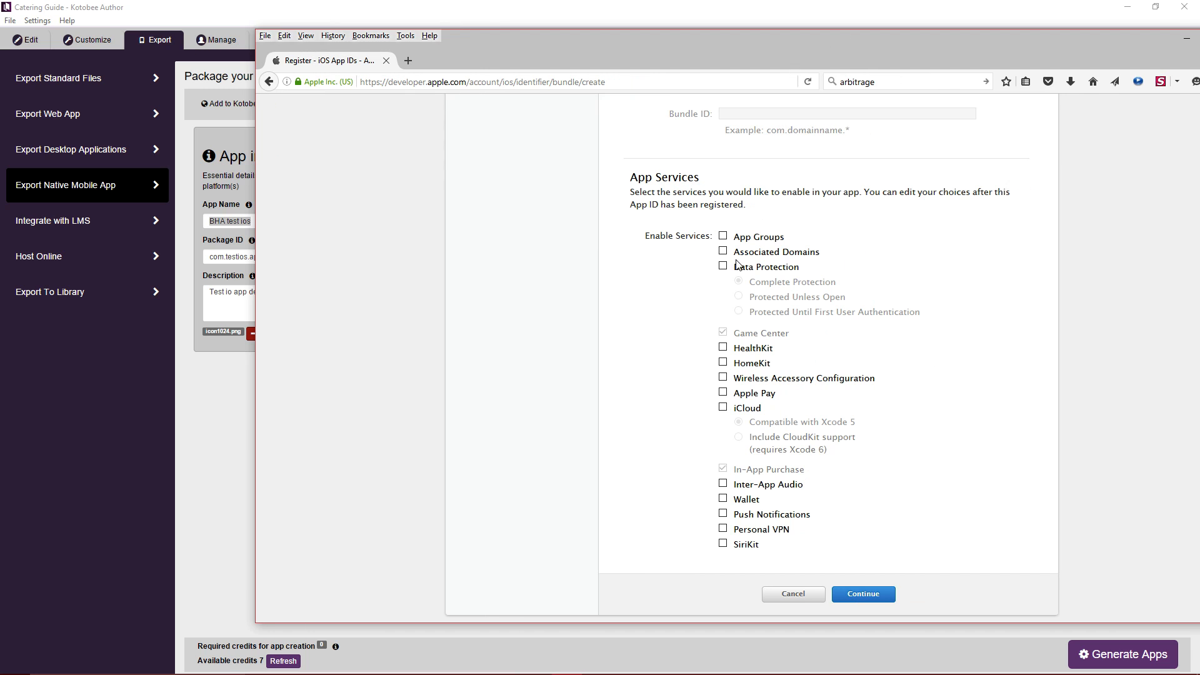
pyautogui.click(878, 599)
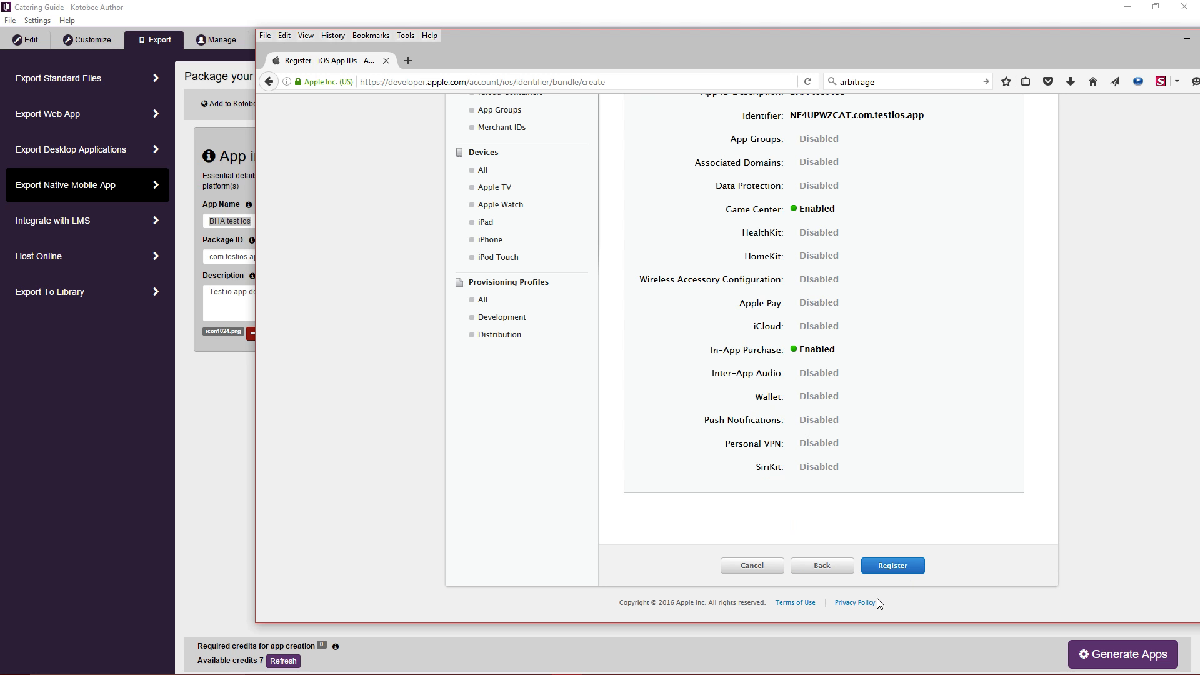
# Register the BHA test ios App ID and return to the App IDs list.
pyautogui.scroll(4, 944, 437)
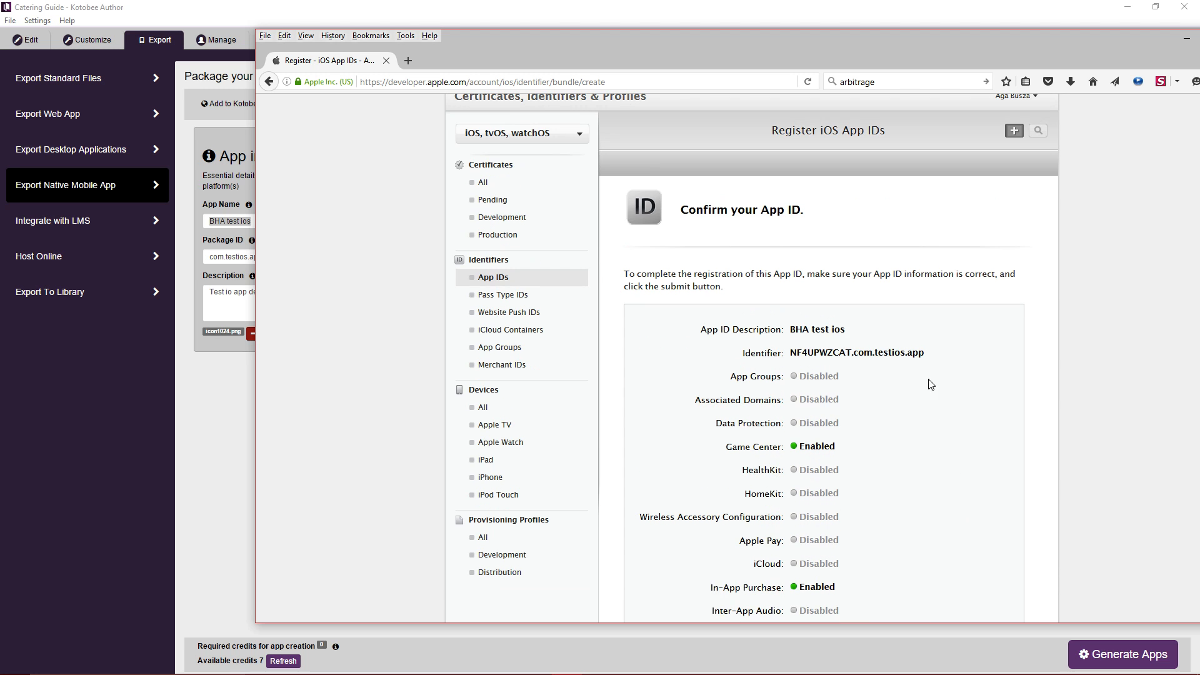
pyautogui.scroll(-2, 875, 263)
pyautogui.scroll(-2, 831, 375)
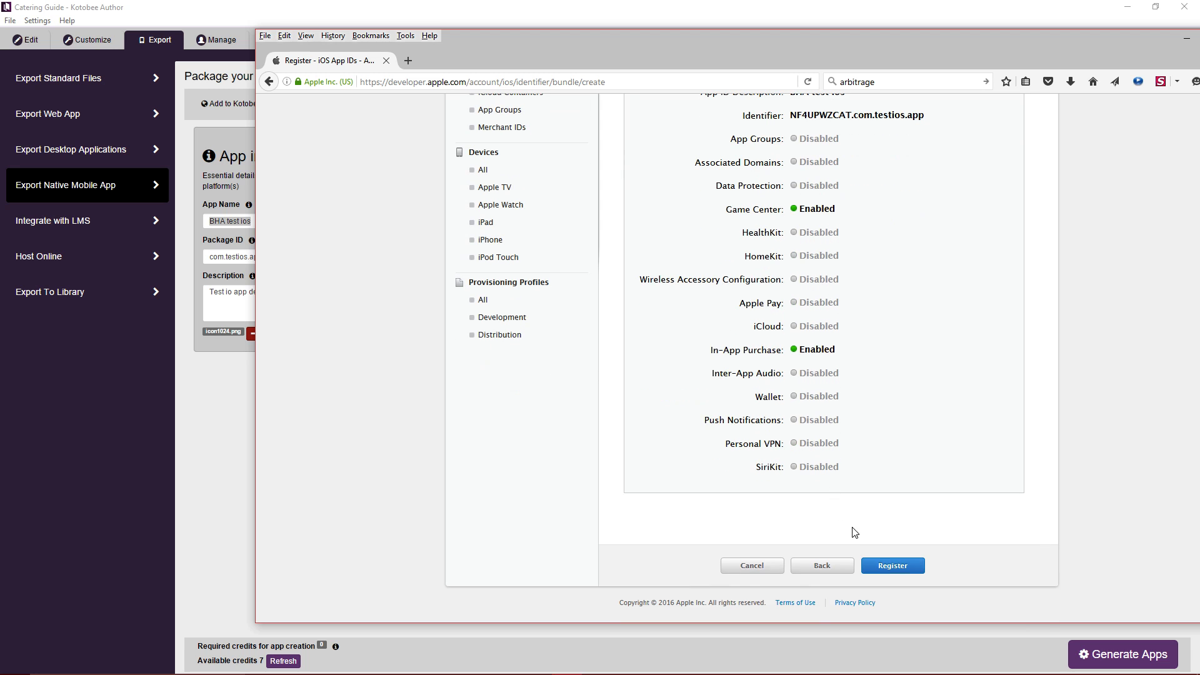
pyautogui.click(891, 569)
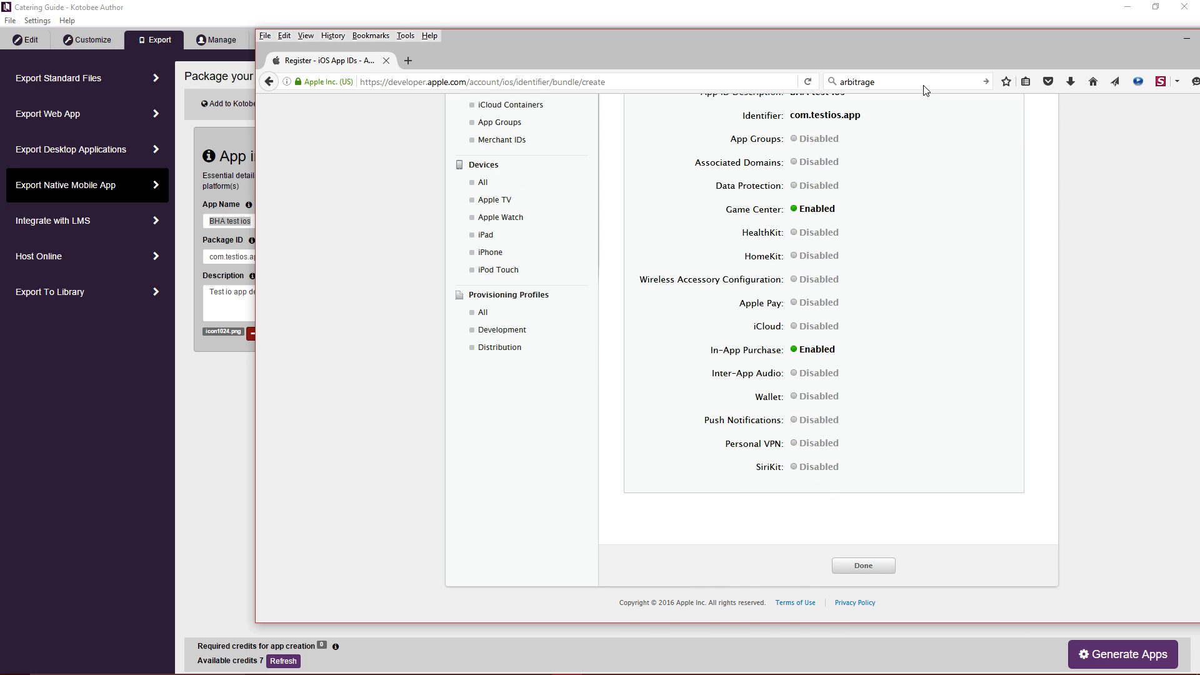
pyautogui.moveTo(925, 47); pyautogui.dragTo(840, 47)
pyautogui.scroll(3, 935, 357)
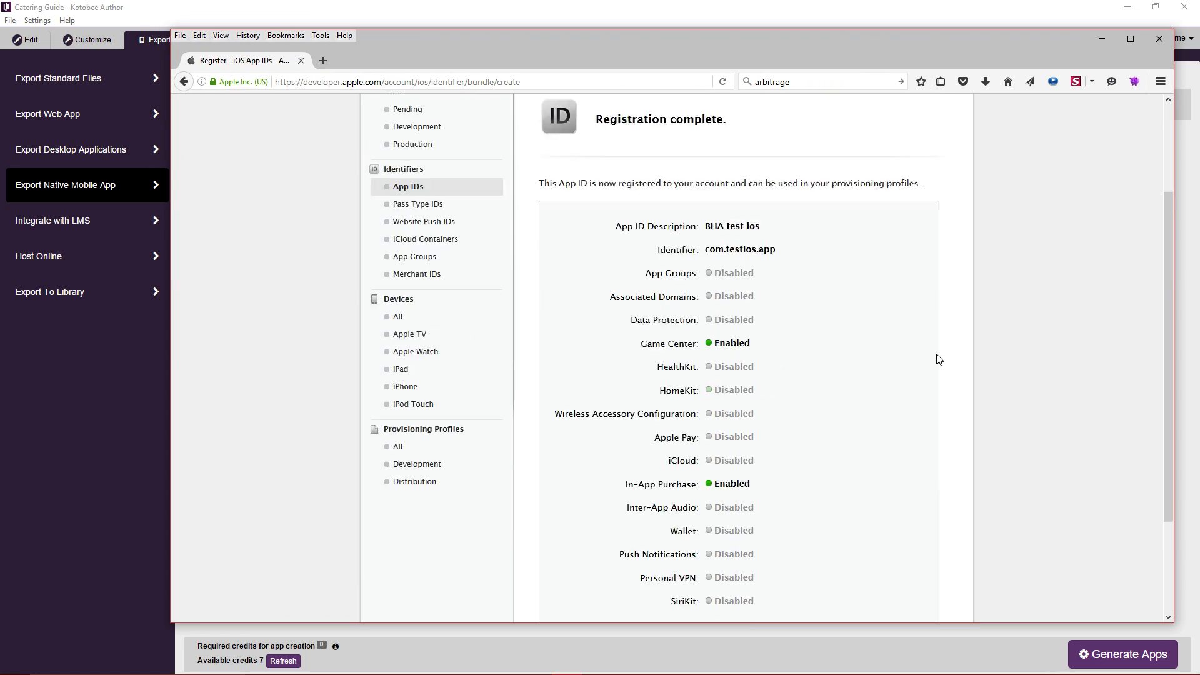
pyautogui.scroll(-5, 936, 358)
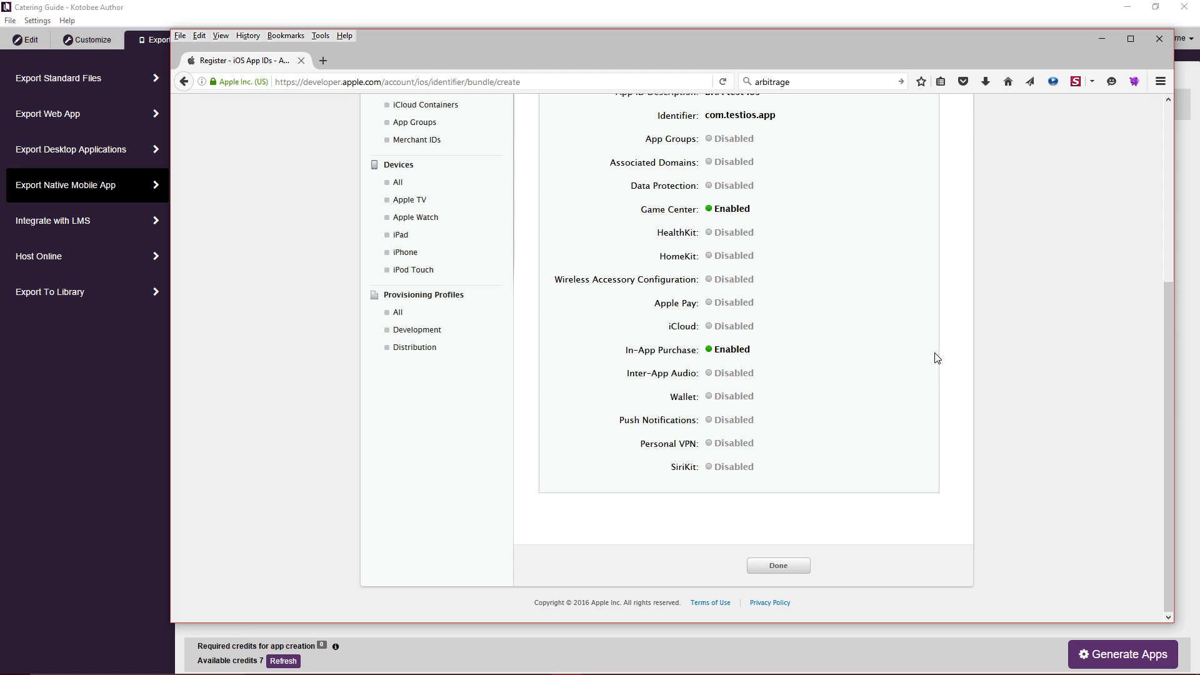
pyautogui.click(793, 568)
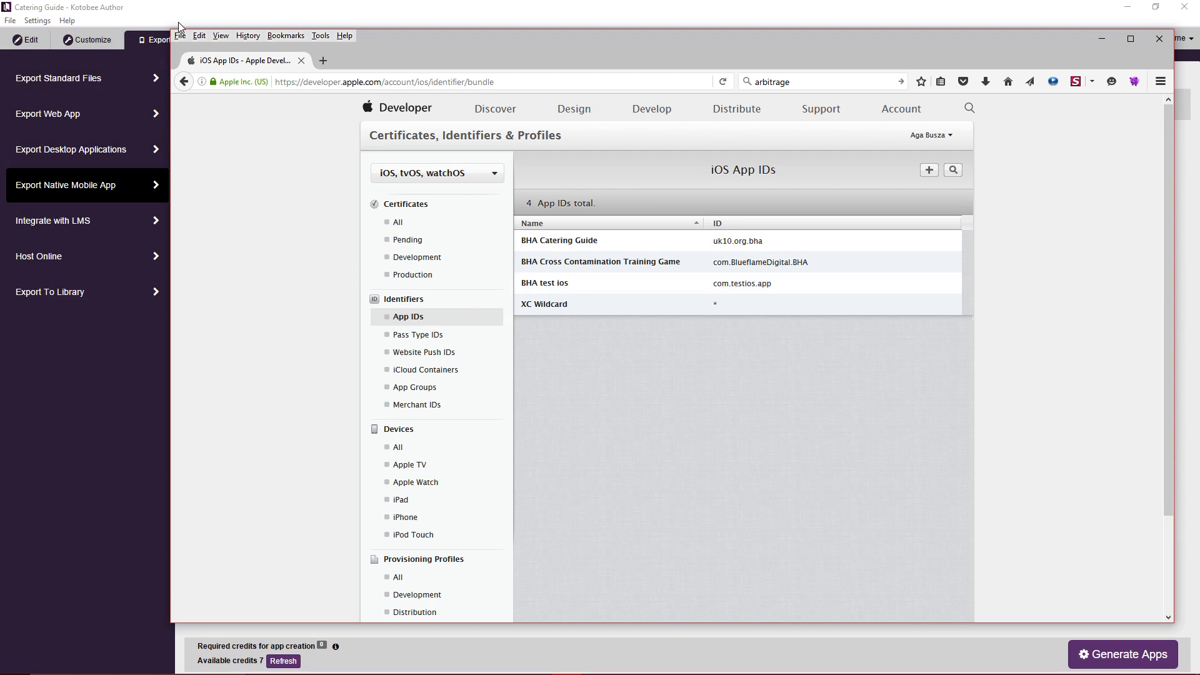
# Show the list of all iOS provisioning profiles.
pyautogui.click(597, 673)
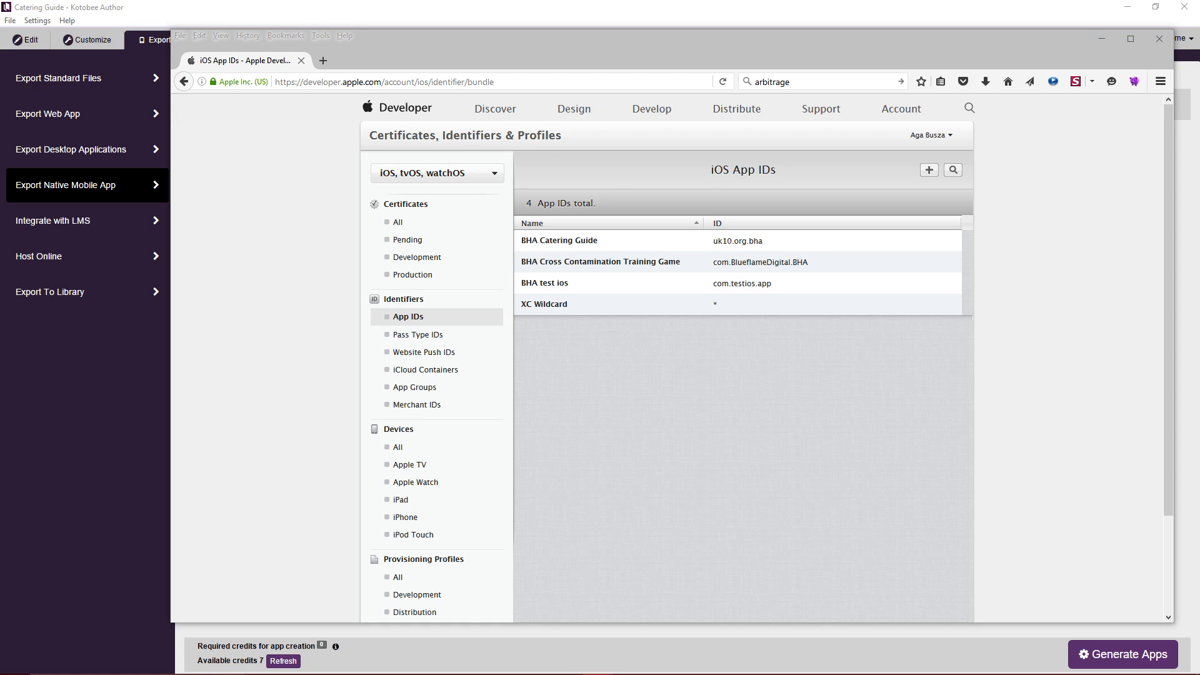
pyautogui.click(625, 481)
pyautogui.scroll(-3, 603, 479)
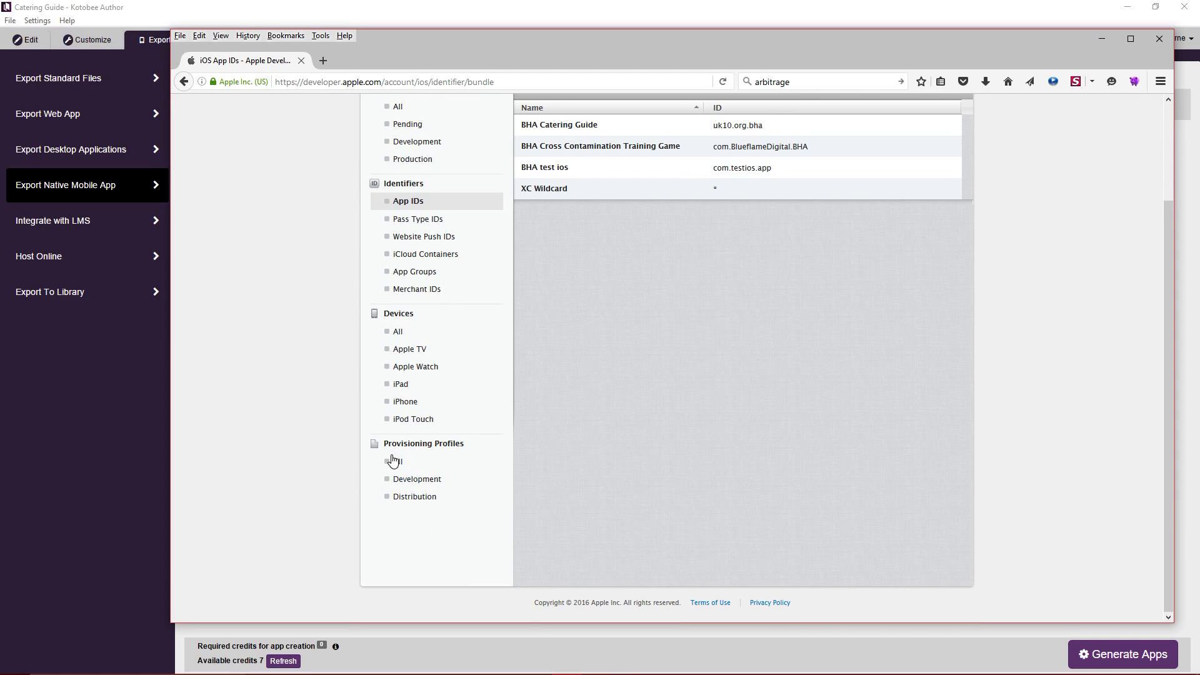
pyautogui.click(407, 464)
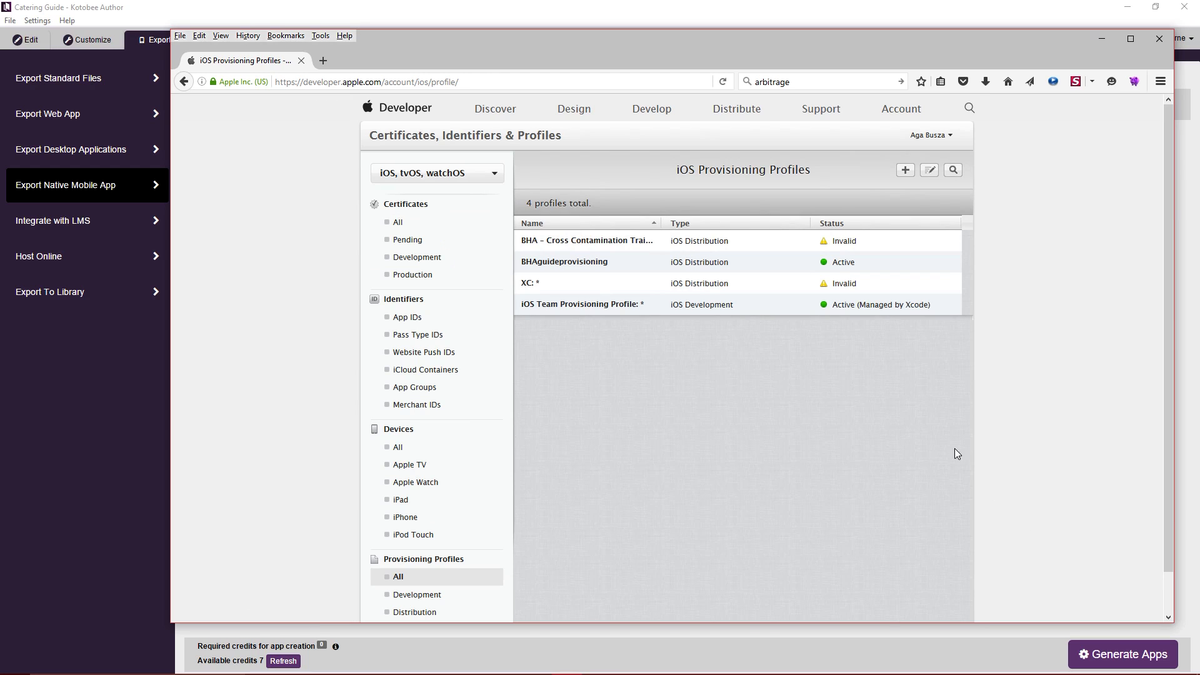
# Add an App Store provisioning profile using the BHA test ios (com.testios.app) App ID.
pyautogui.click(906, 176)
pyautogui.scroll(-1, 894, 344)
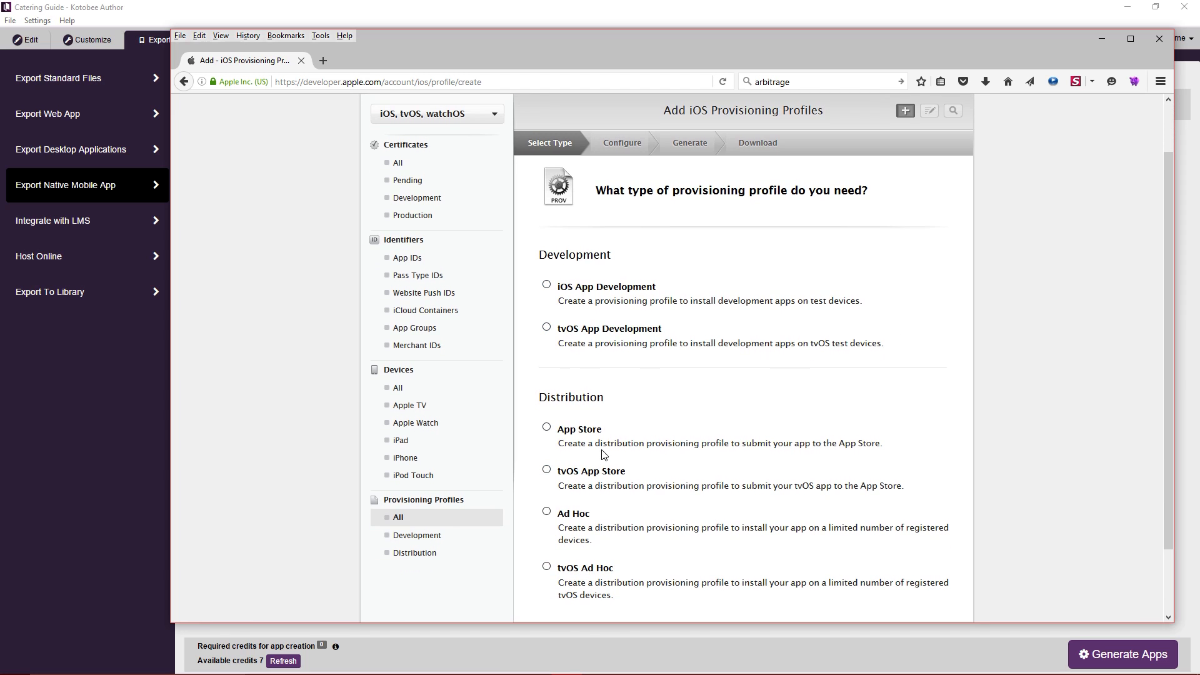
pyautogui.click(547, 428)
pyautogui.scroll(-2, 874, 425)
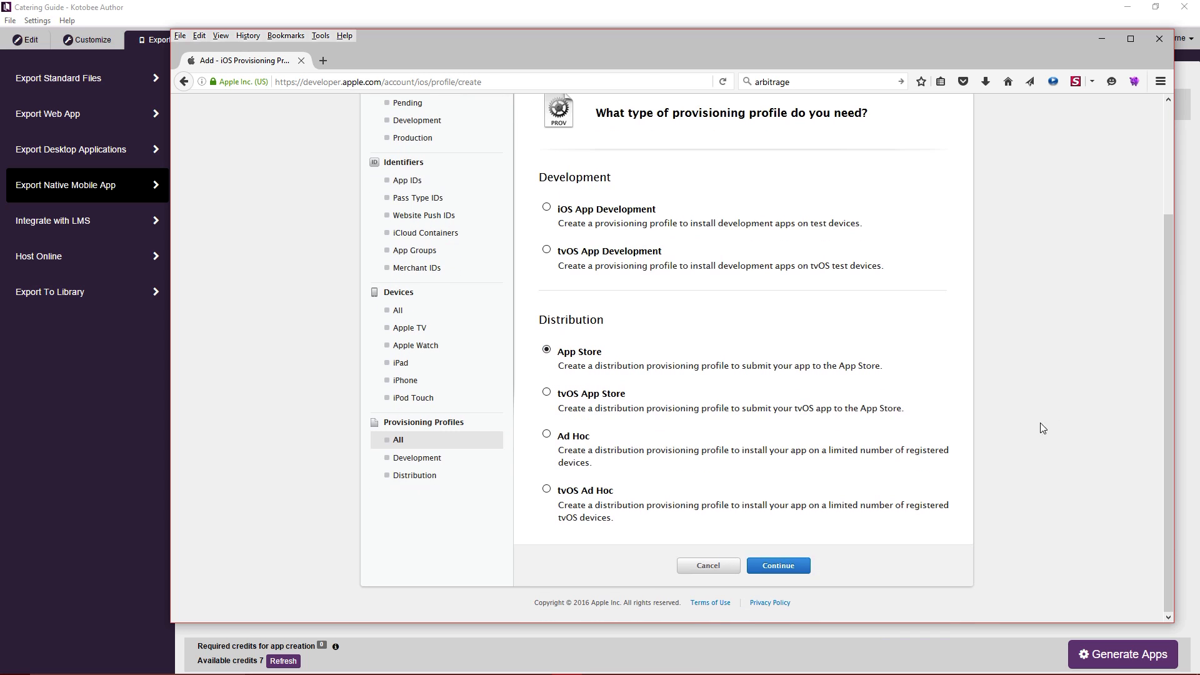
pyautogui.click(788, 572)
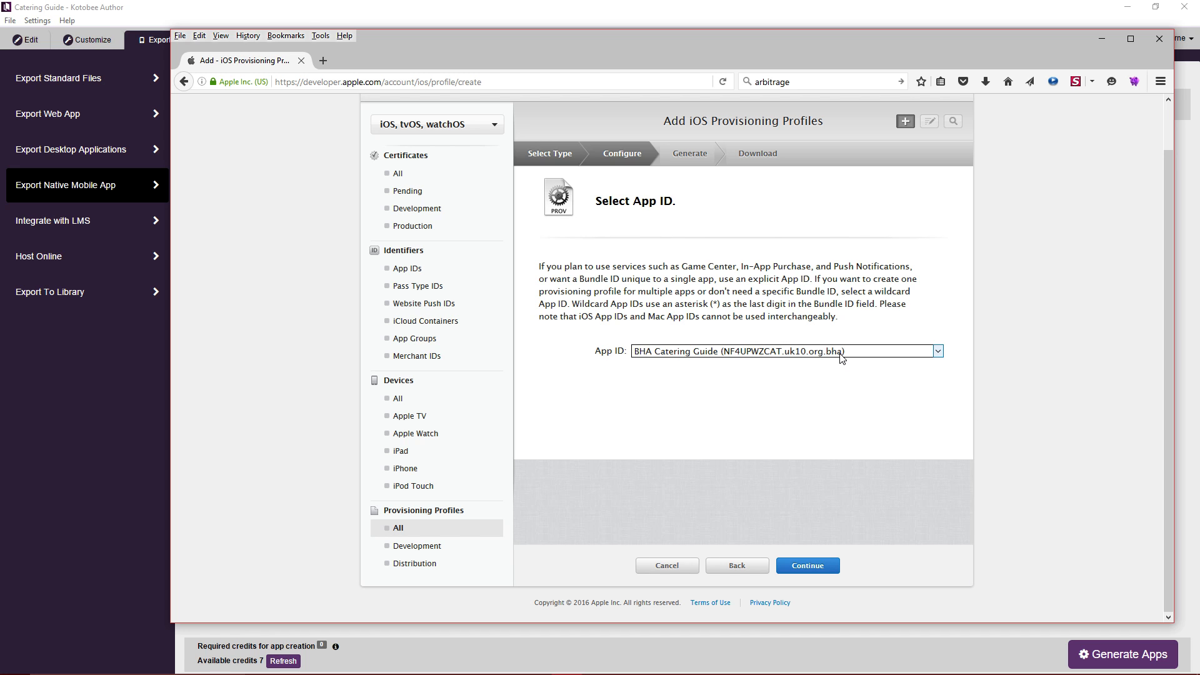
pyautogui.click(855, 355)
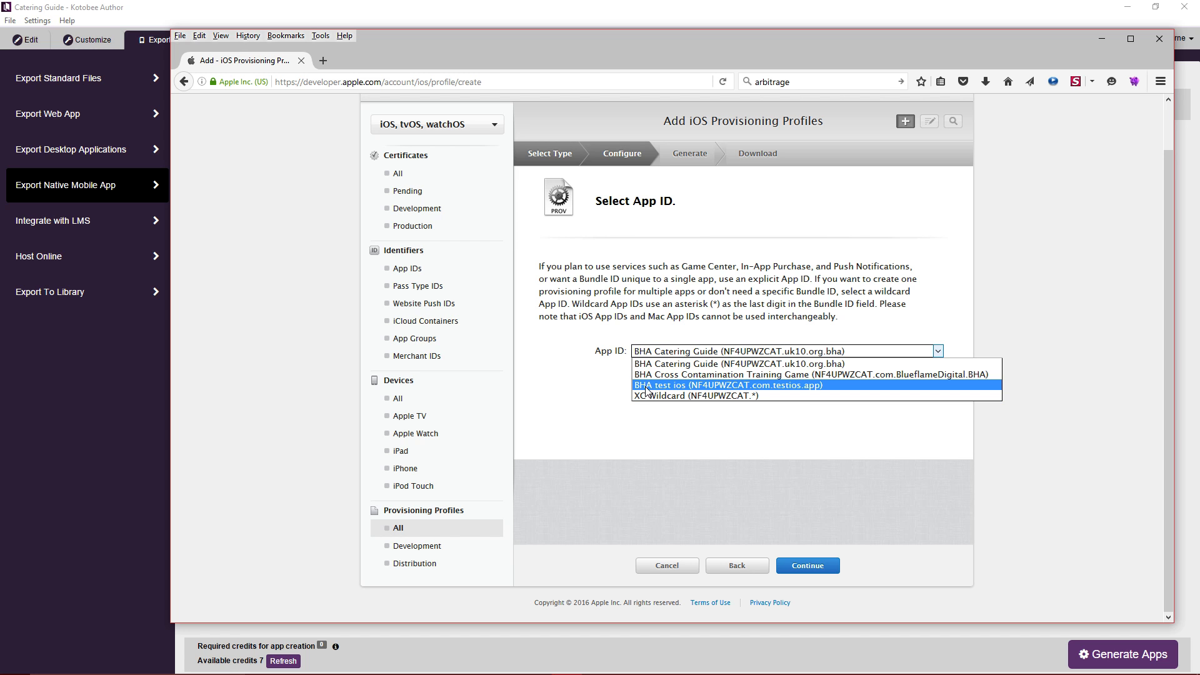
pyautogui.click(833, 384)
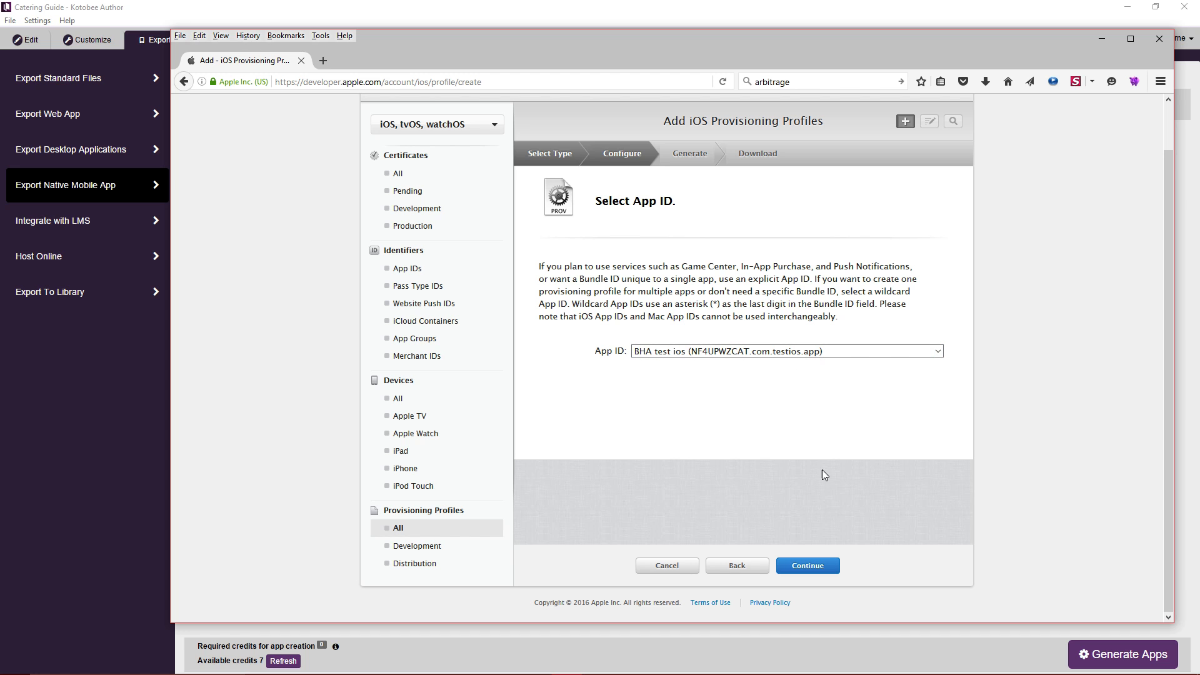
pyautogui.click(818, 572)
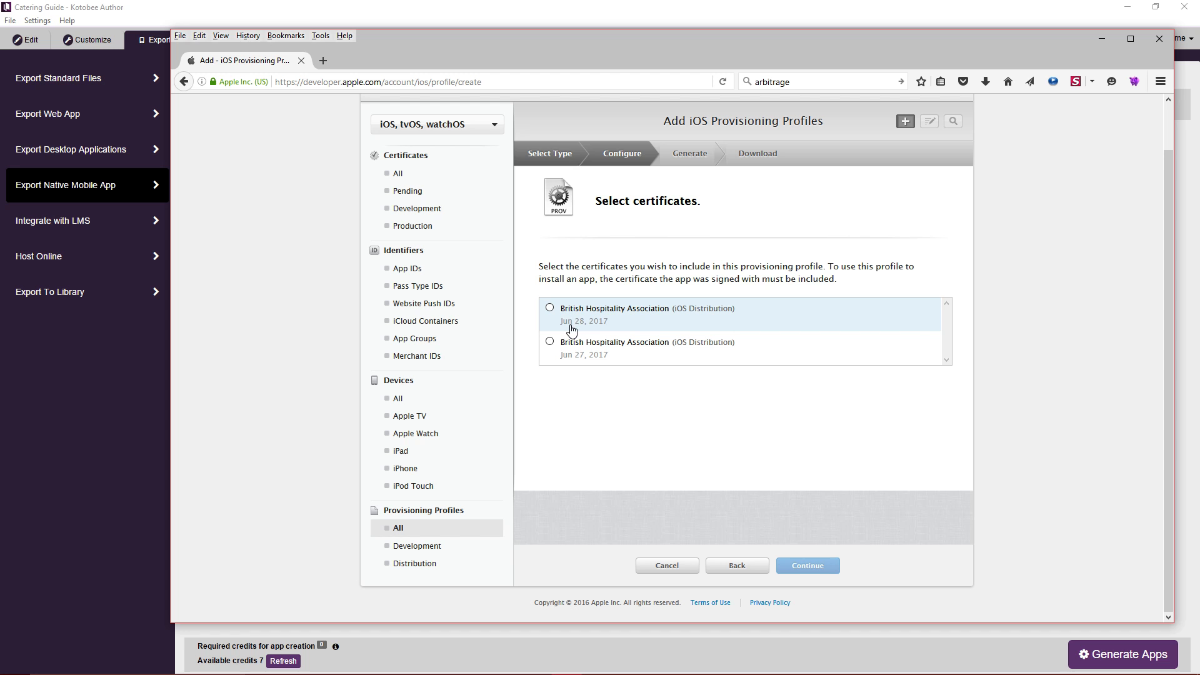
# Select the Jun 28, 2017 iOS Distribution certificate for the profile.
pyautogui.click(388, 18)
pyautogui.hotkey('alt', 'Tab')
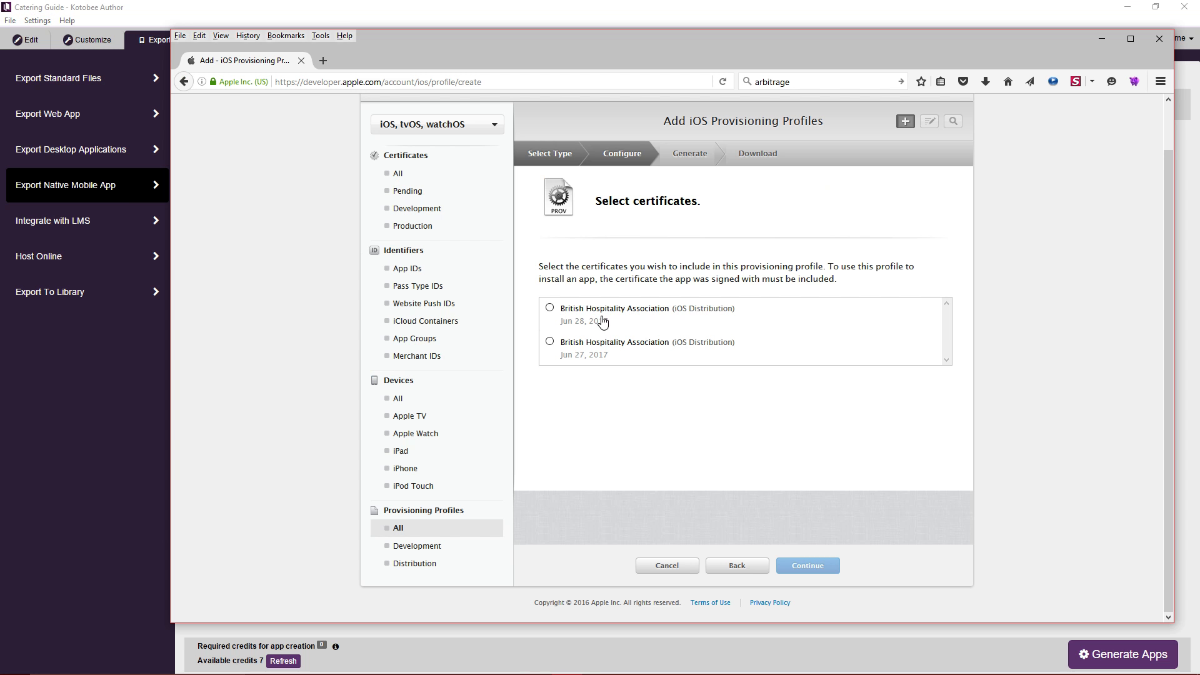
pyautogui.click(550, 308)
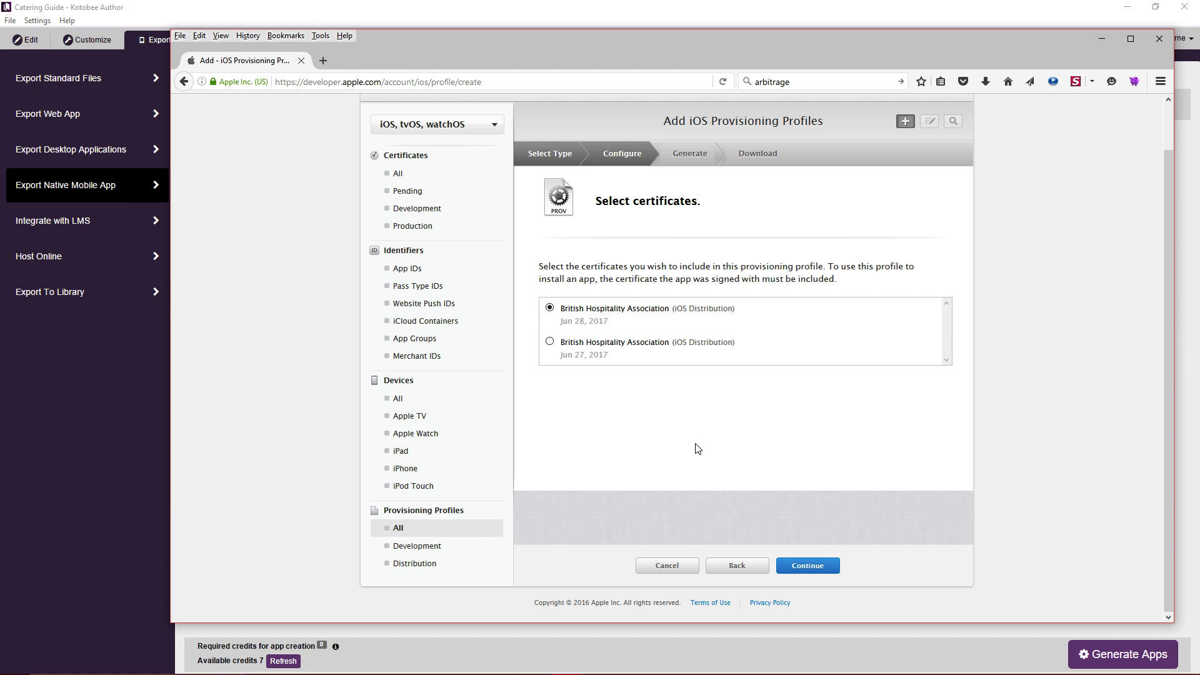
pyautogui.moveTo(820, 568); pyautogui.dragTo(827, 518)
pyautogui.click(813, 568)
# Name the profile 'BHA test ios appy' and generate it.
pyautogui.click(719, 289)
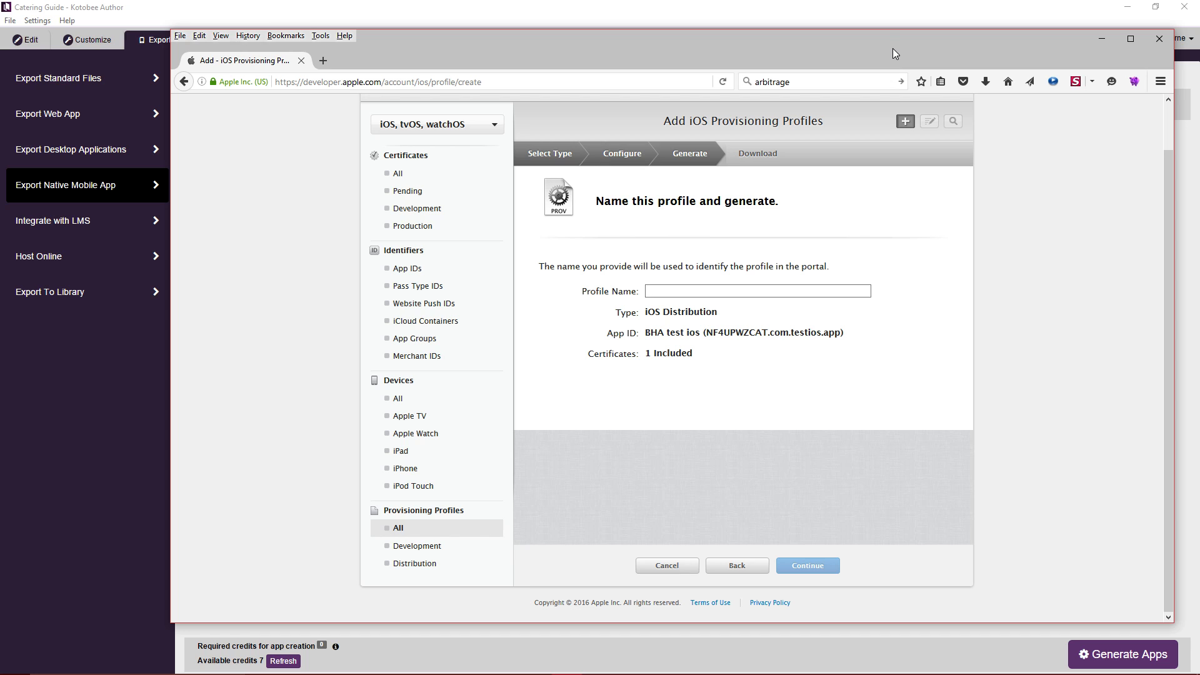
pyautogui.write('BHA test')
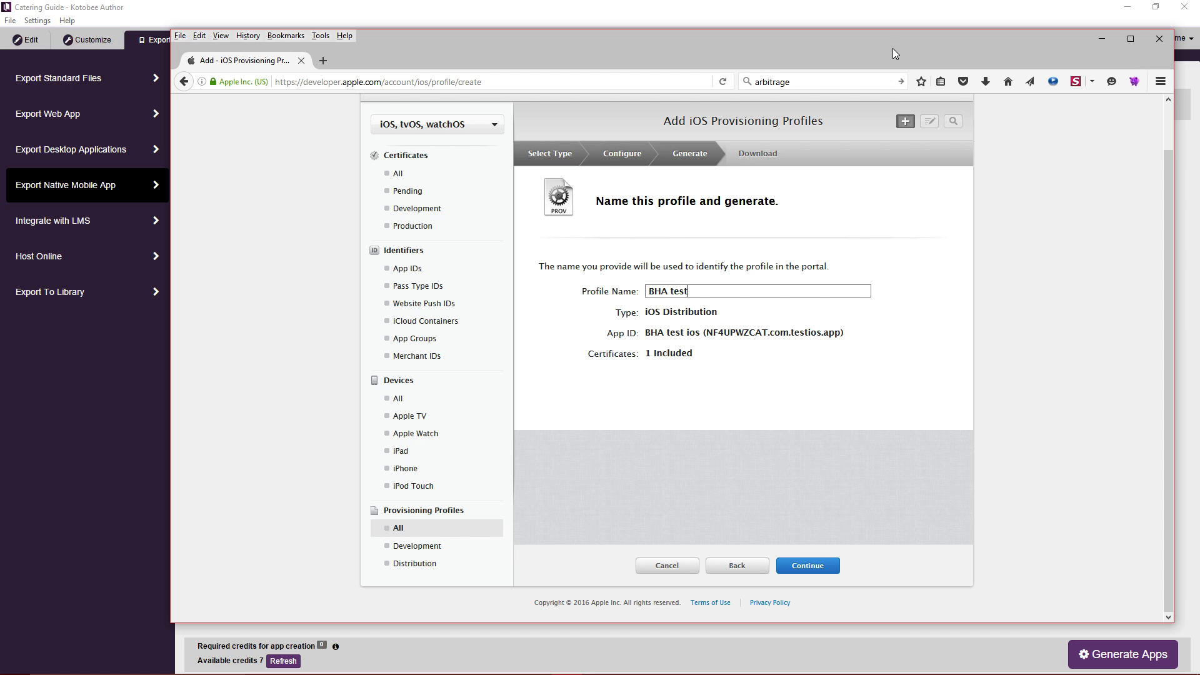
pyautogui.write(' ios appy')
pyautogui.click(812, 565)
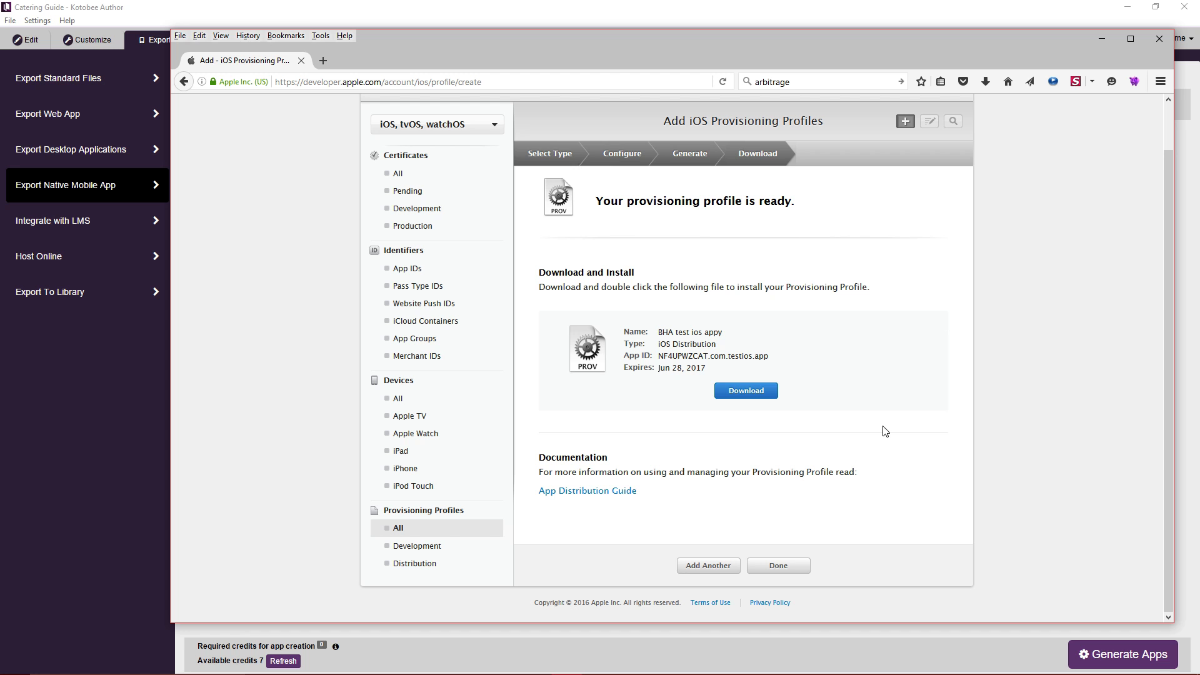
pyautogui.click(224, 15)
# Save BHA_test_ios_appy.mobileprovision into D:\Apps\OpenSSL\bin and show it in its folder.
pyautogui.hotkey('alt', 'Tab')
pyautogui.click(746, 391)
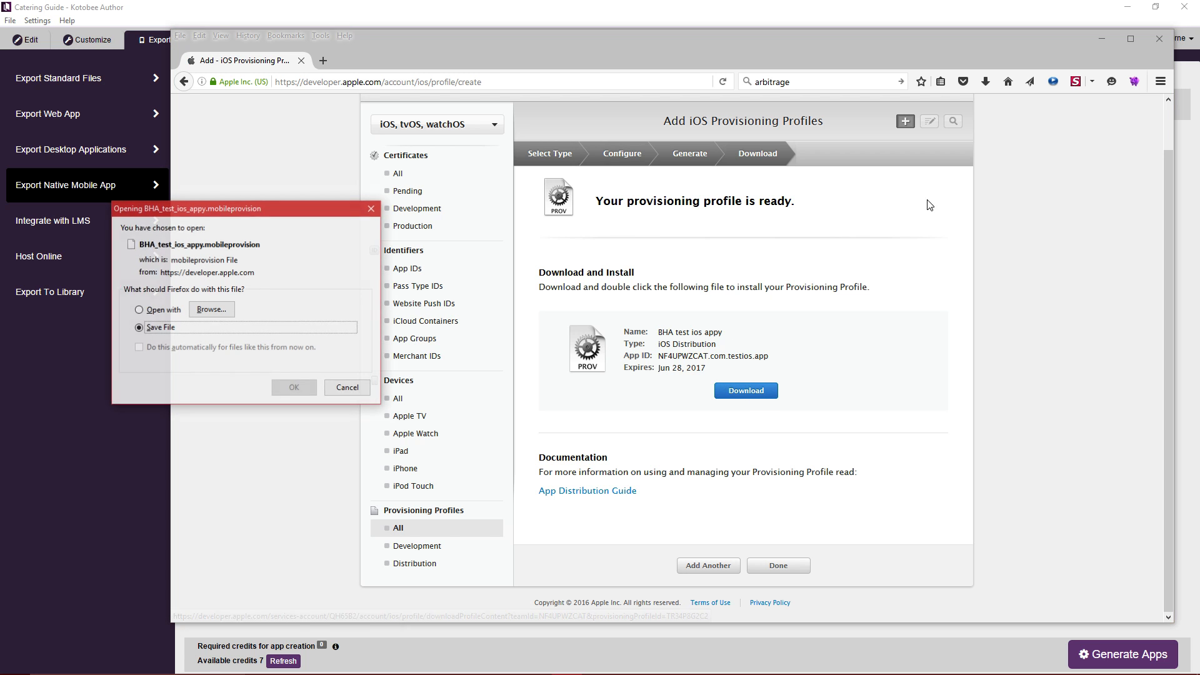
pyautogui.moveTo(277, 208); pyautogui.dragTo(457, 212)
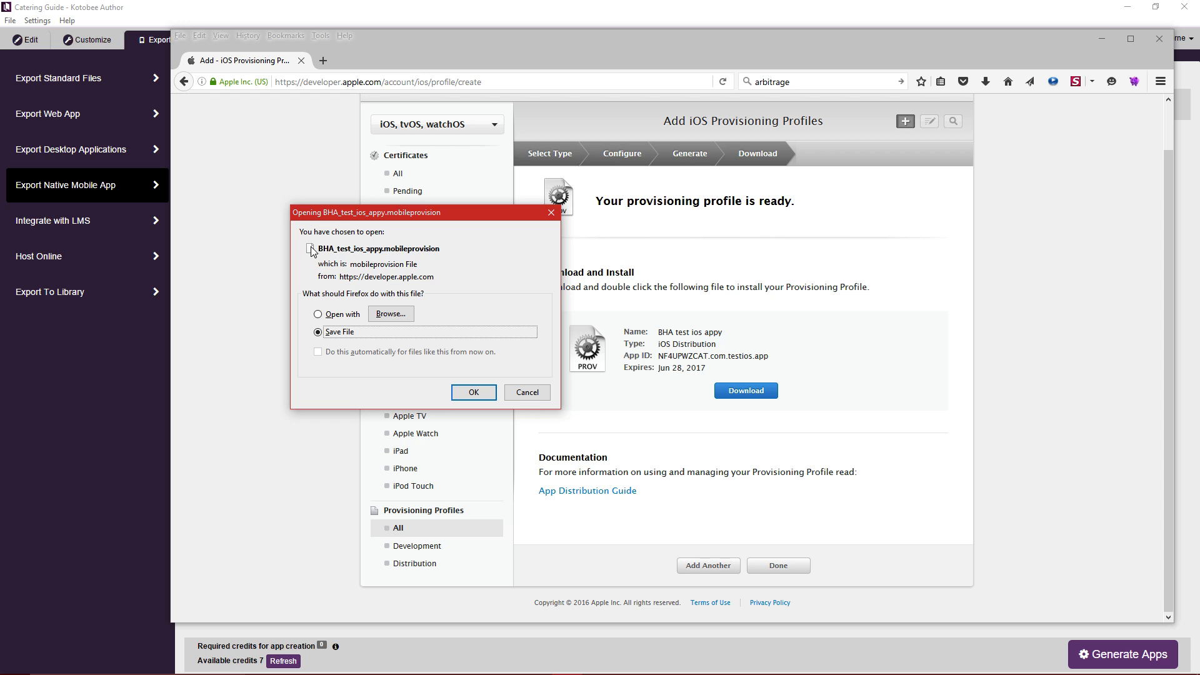
pyautogui.click(473, 394)
pyautogui.click(473, 394)
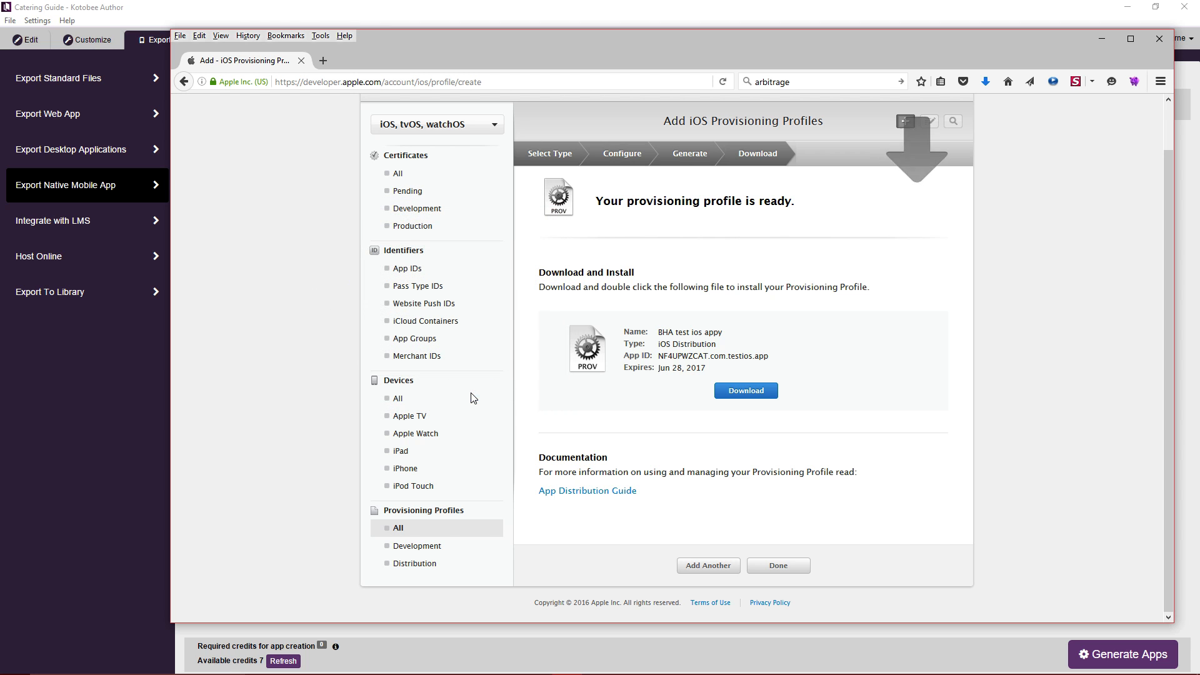
pyautogui.click(985, 82)
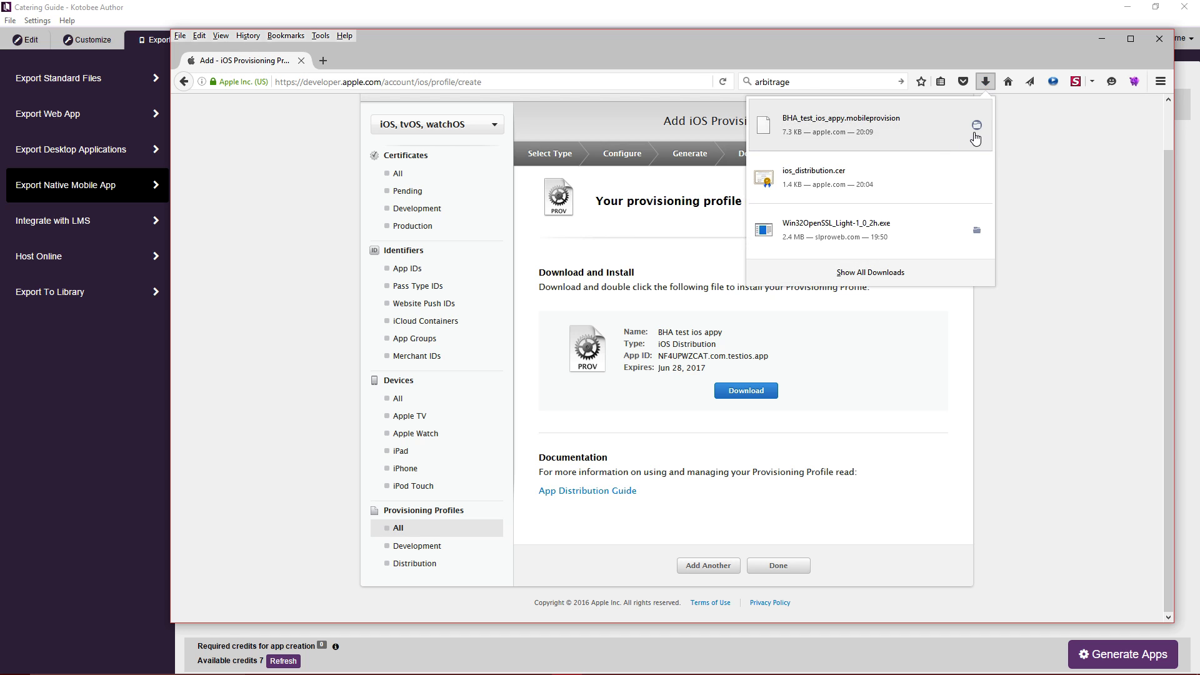
pyautogui.click(979, 126)
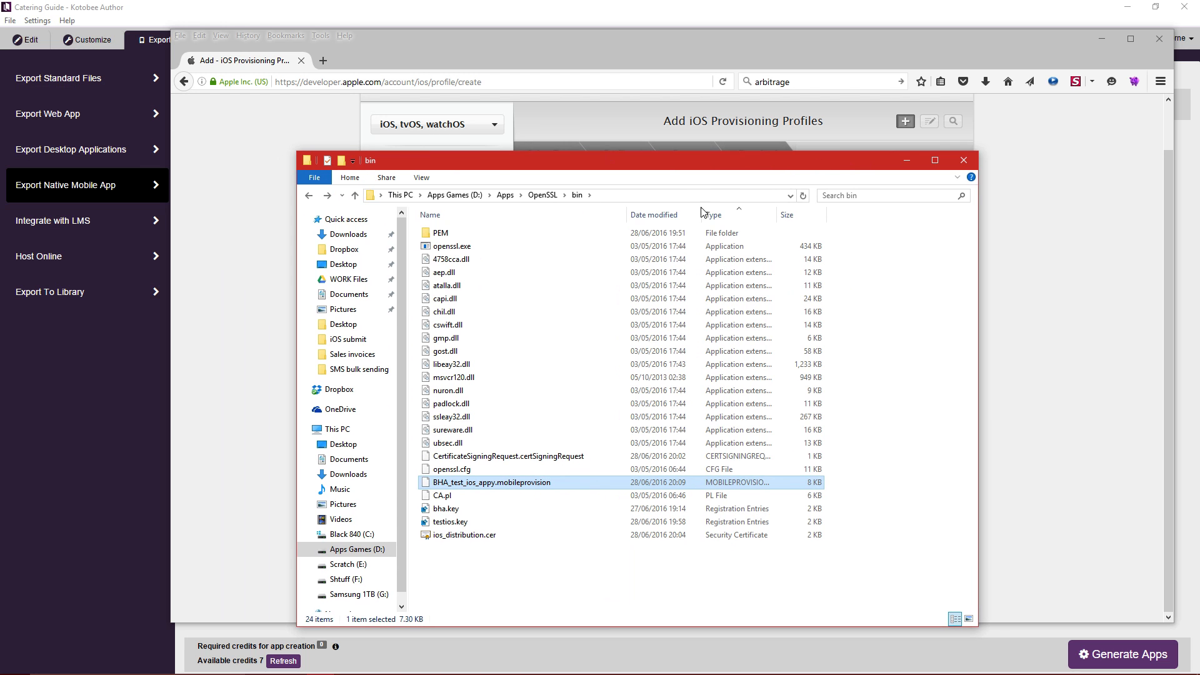
# Select the downloaded .mobileprovision file, then bring Command Prompt and the SSL commands note forward.
pyautogui.click(529, 564)
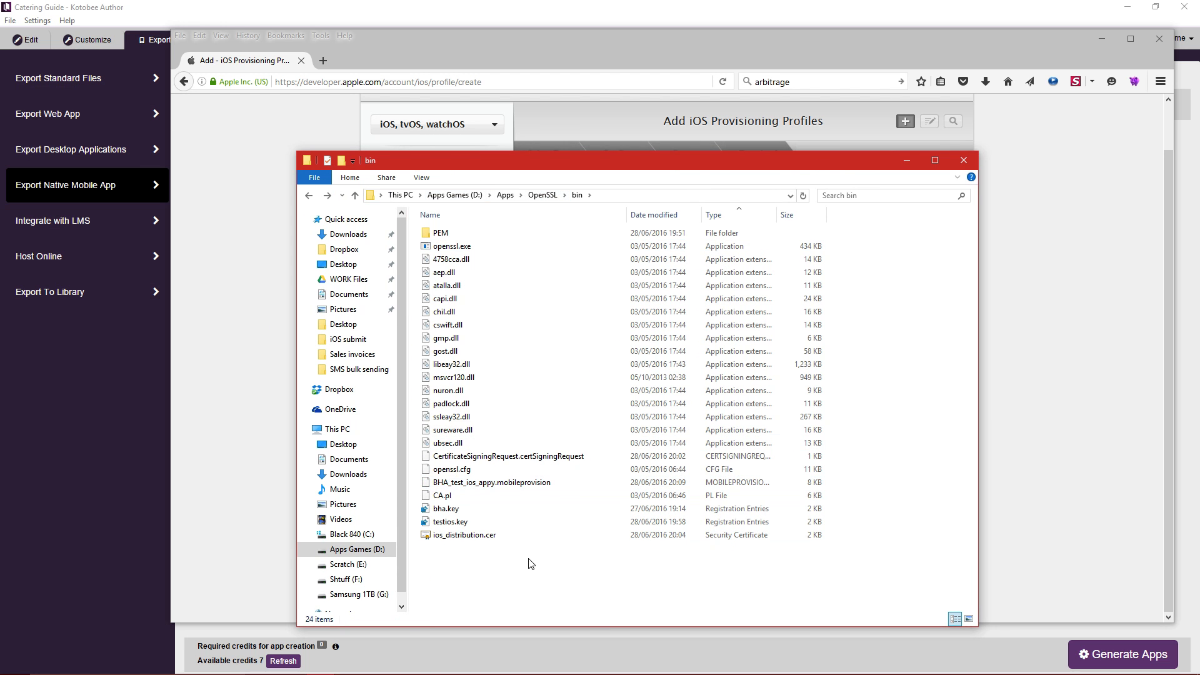
pyautogui.click(565, 483)
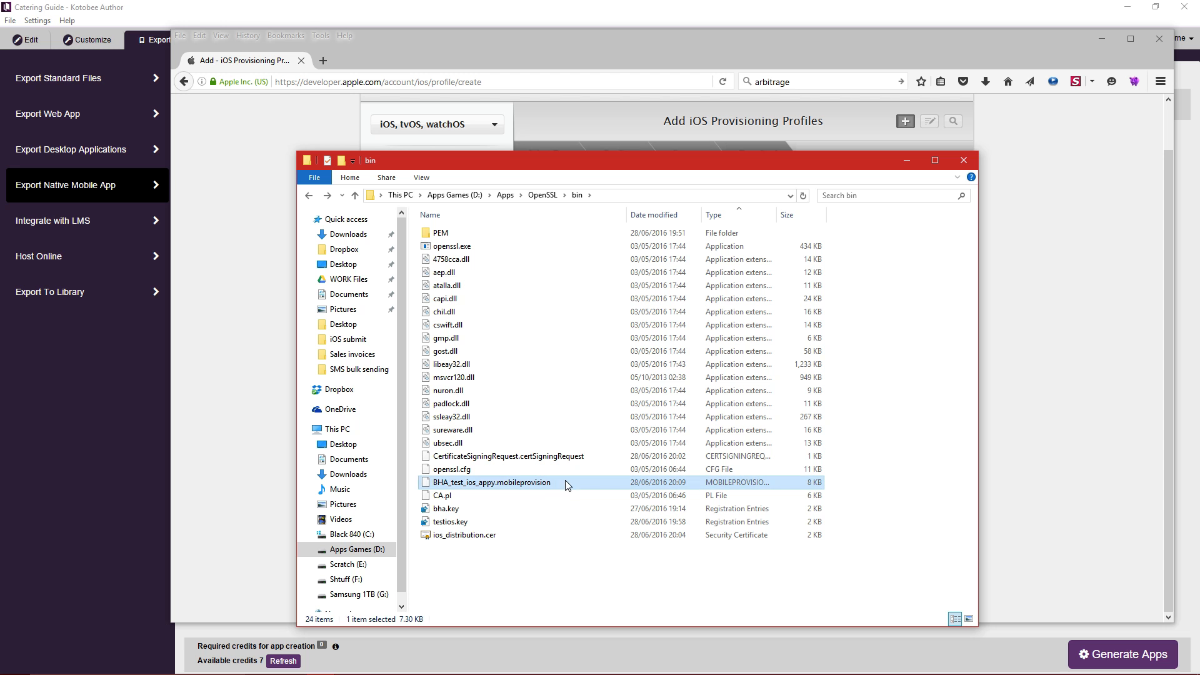
pyautogui.moveTo(710, 157); pyautogui.dragTo(498, 97)
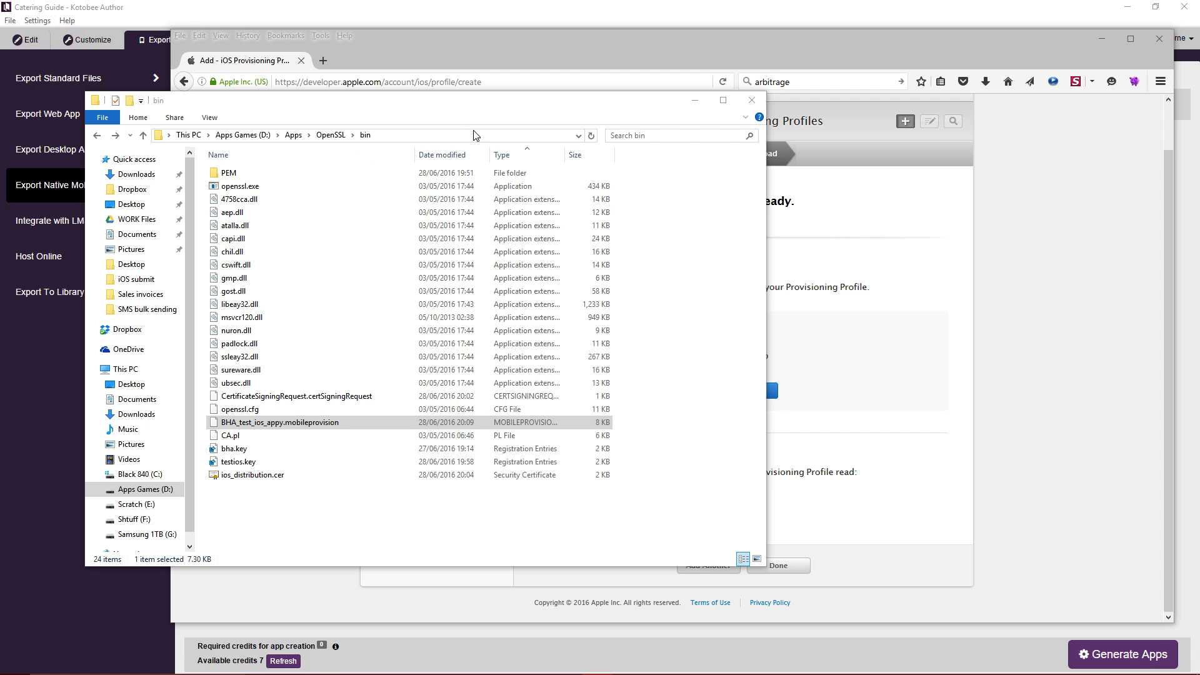
pyautogui.moveTo(426, 106); pyautogui.dragTo(661, 117)
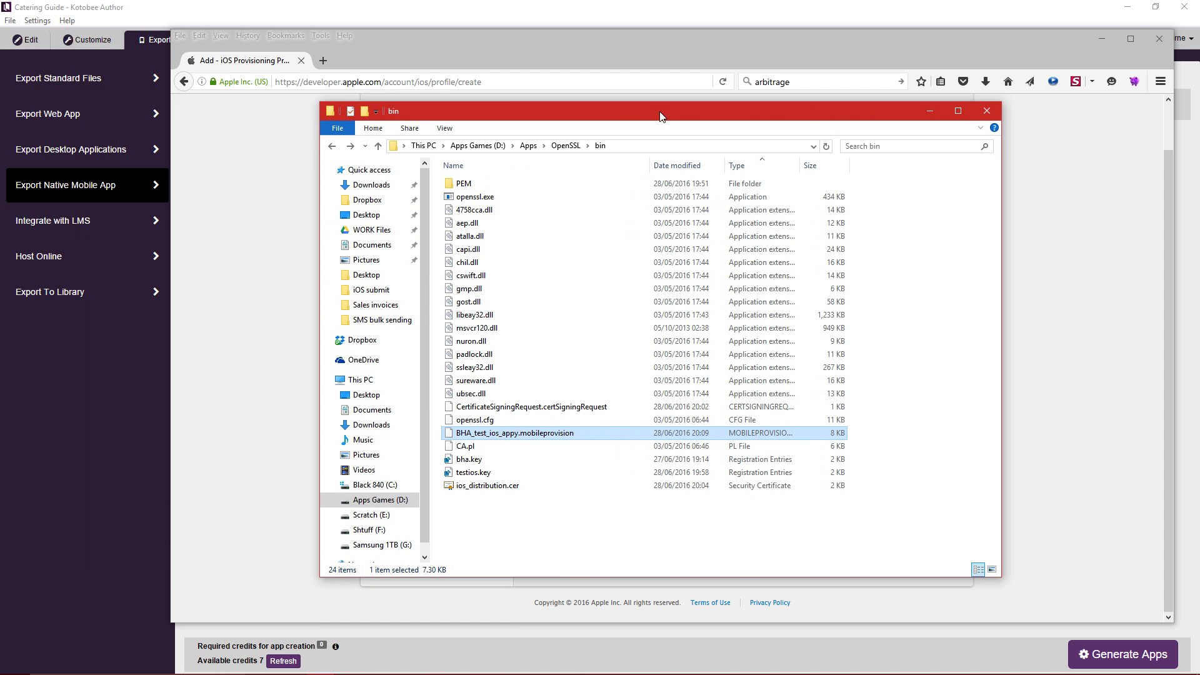
pyautogui.moveTo(693, 663)
pyautogui.click(662, 622)
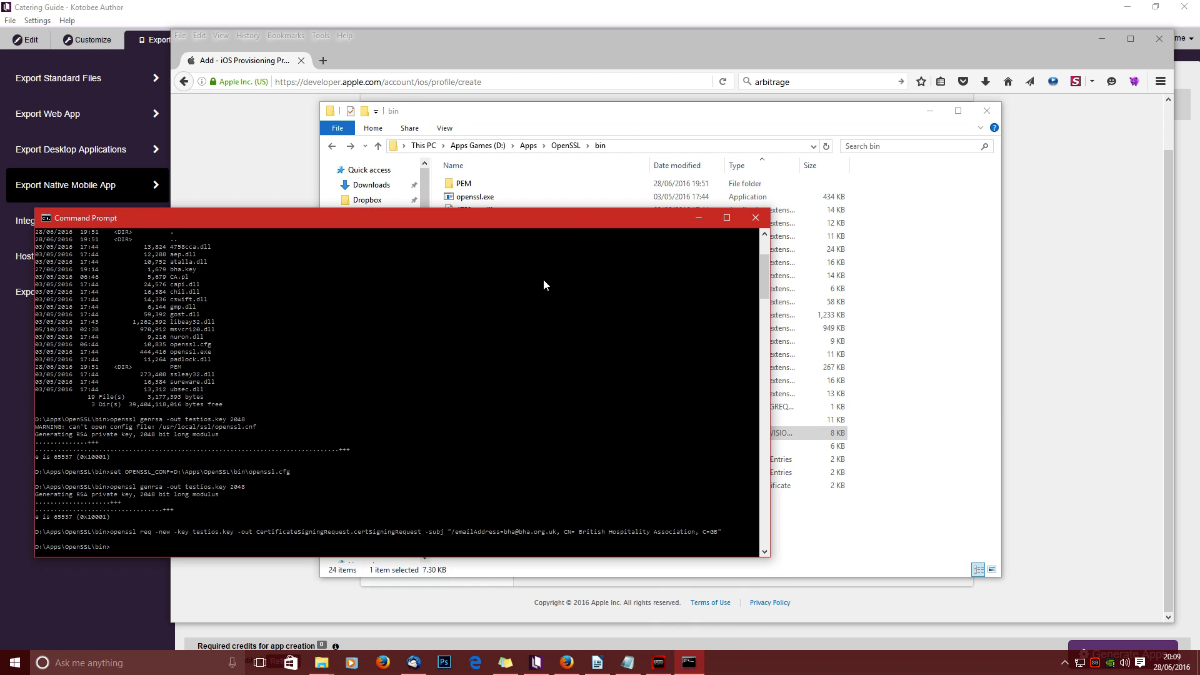
pyautogui.click(629, 663)
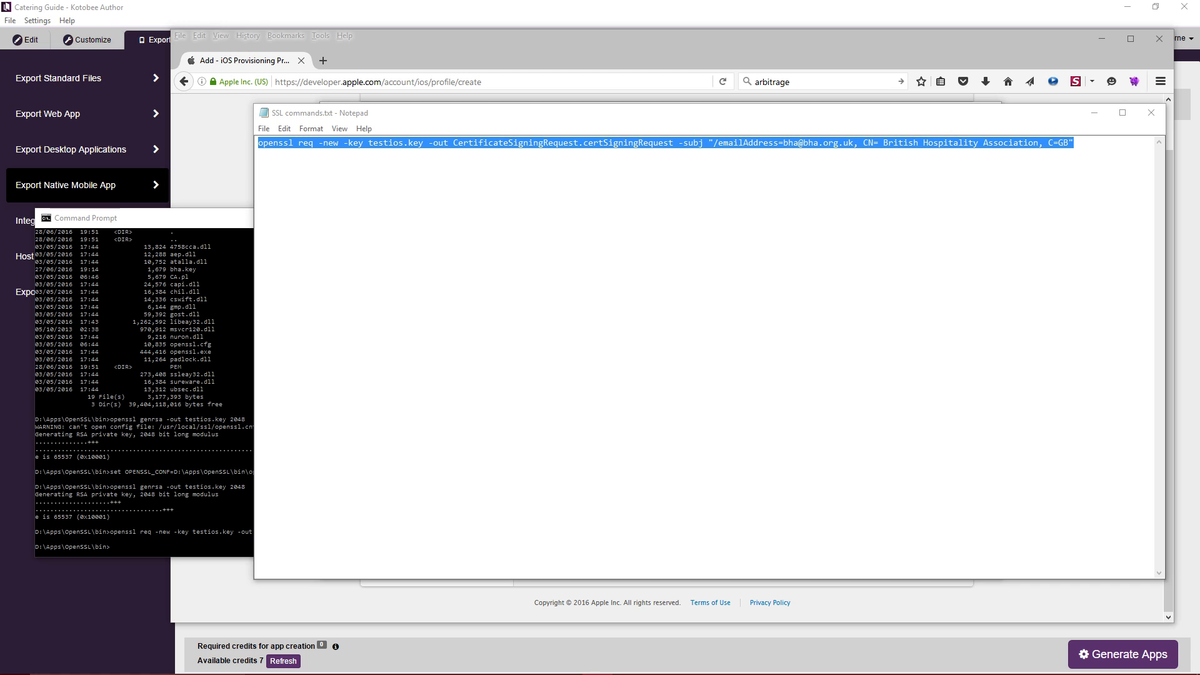
# Paste the openssl x509 conversion command into SSL commands.txt and arrange the windows.
pyautogui.click(531, 112)
pyautogui.write('openssl x509 -in developer_certificate.cer -inform DER -out app_pem_file.pem -outform PEM')
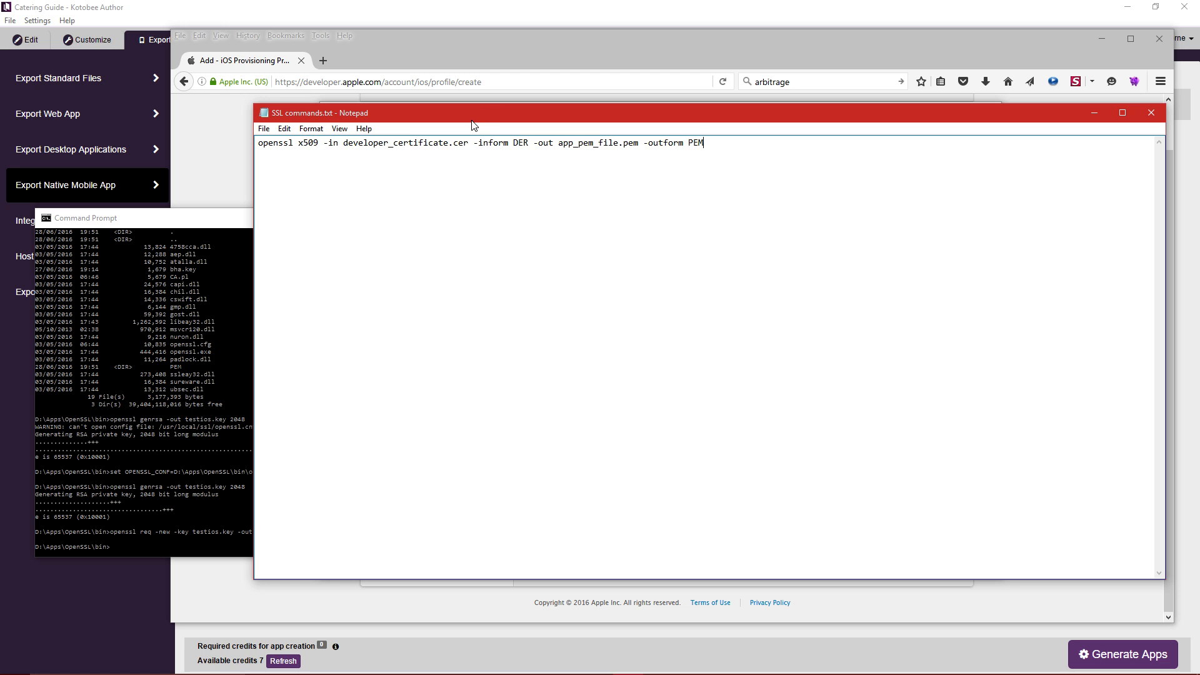
pyautogui.moveTo(472, 121); pyautogui.dragTo(860, 171)
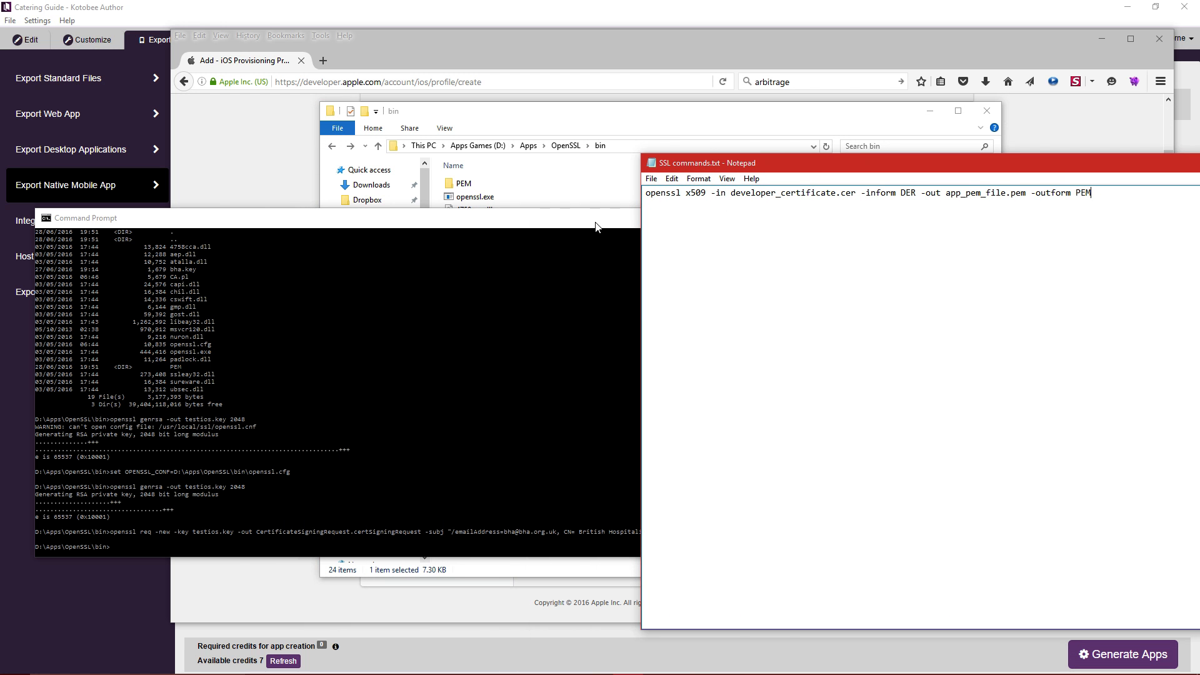
pyautogui.moveTo(595, 221); pyautogui.dragTo(562, 298)
pyautogui.moveTo(750, 117); pyautogui.dragTo(605, 103)
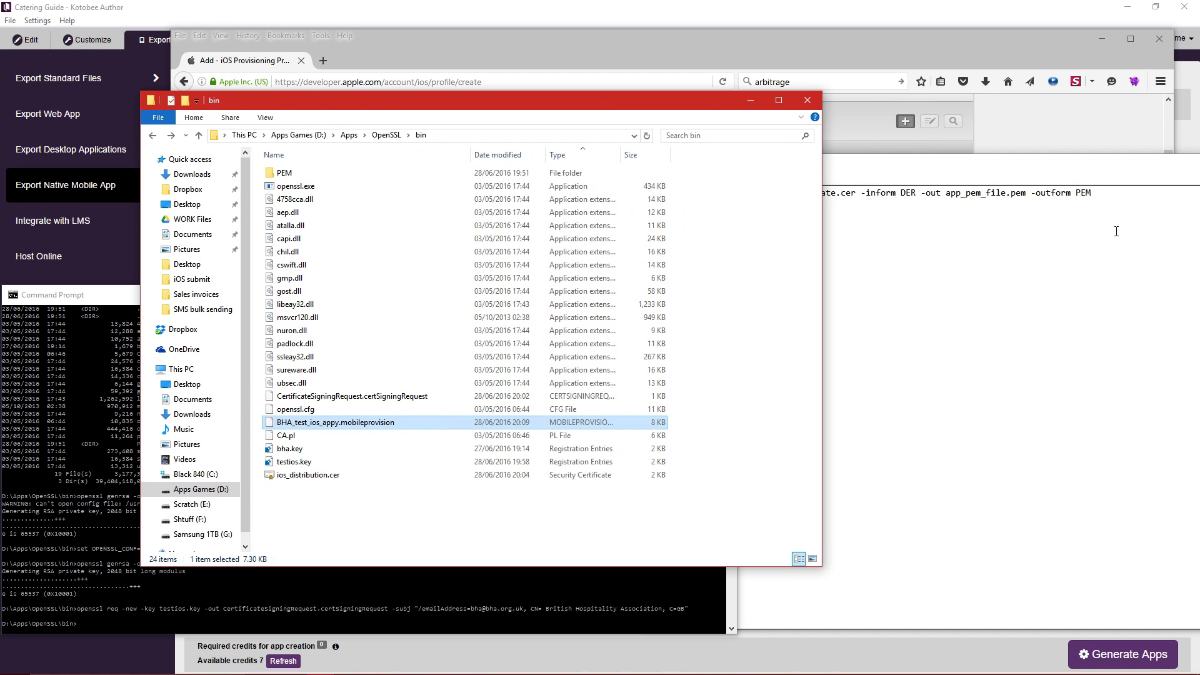
pyautogui.click(897, 164)
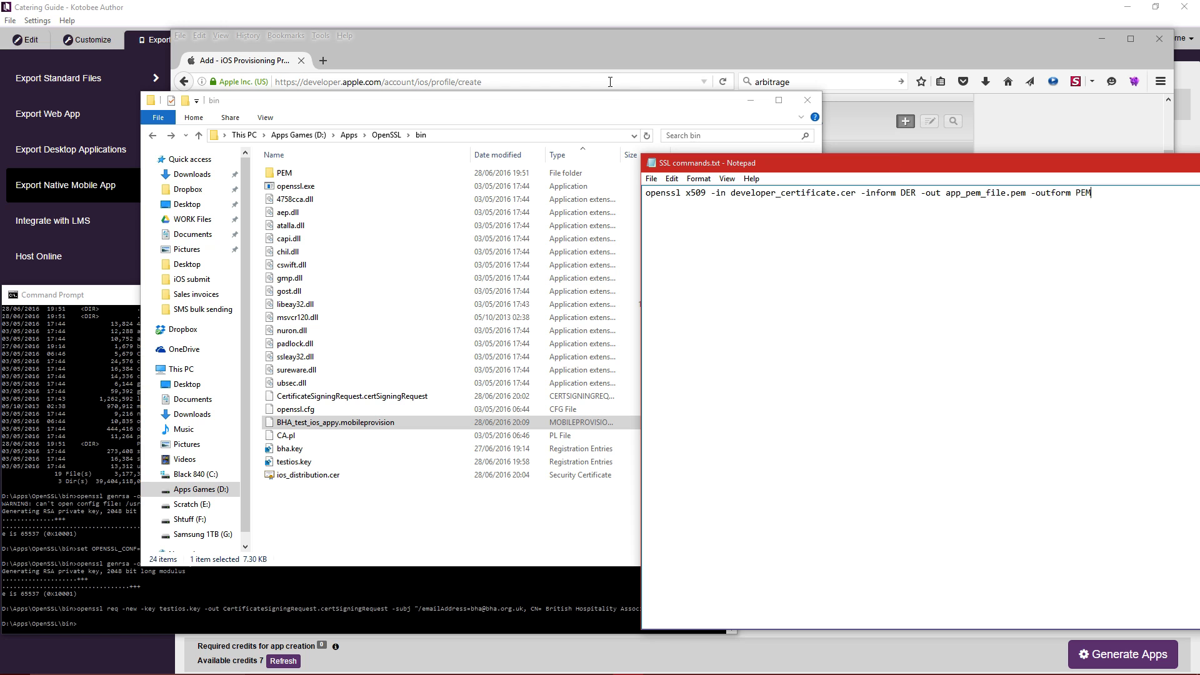
pyautogui.moveTo(626, 103); pyautogui.dragTo(513, 67)
pyautogui.moveTo(823, 167); pyautogui.dragTo(731, 153)
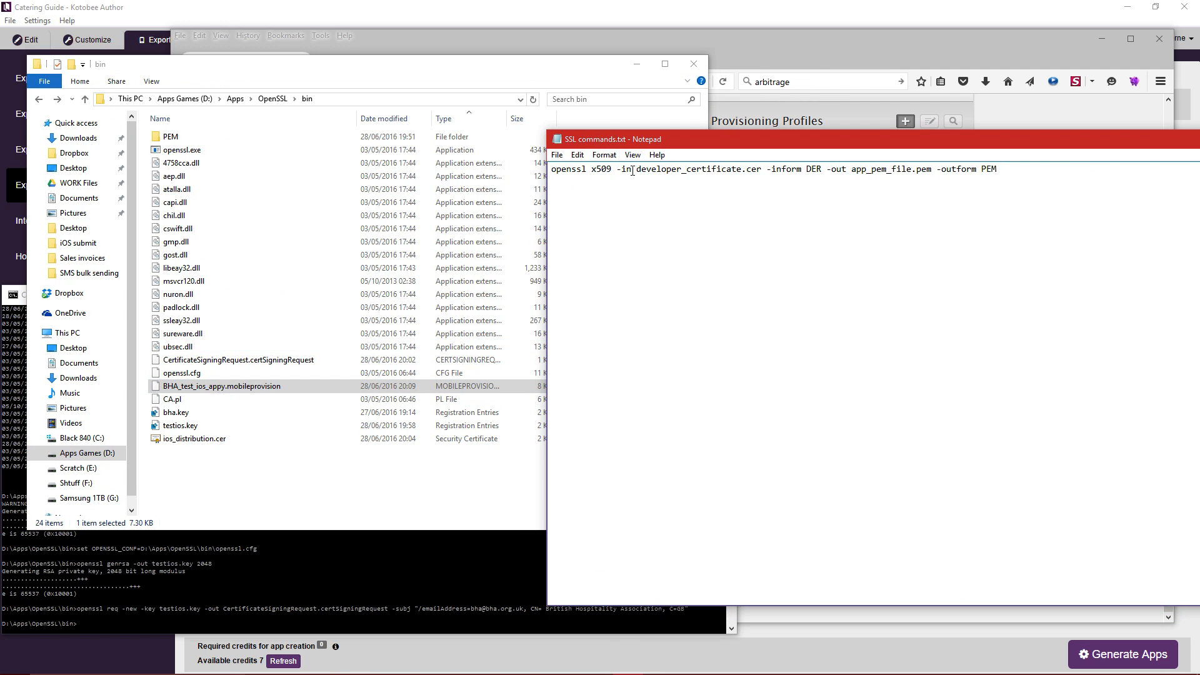
# Replace the developer_certificate placeholder with the copied ios_distribution certificate name.
pyautogui.moveTo(637, 169); pyautogui.dragTo(766, 168)
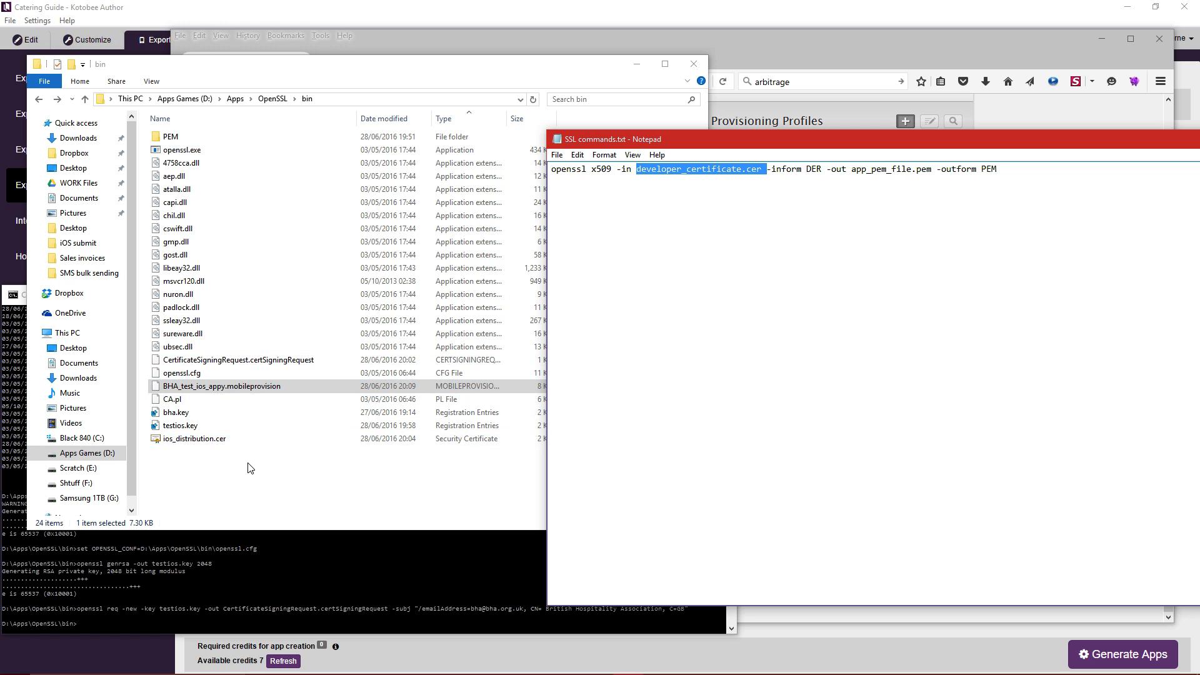
pyautogui.click(202, 440)
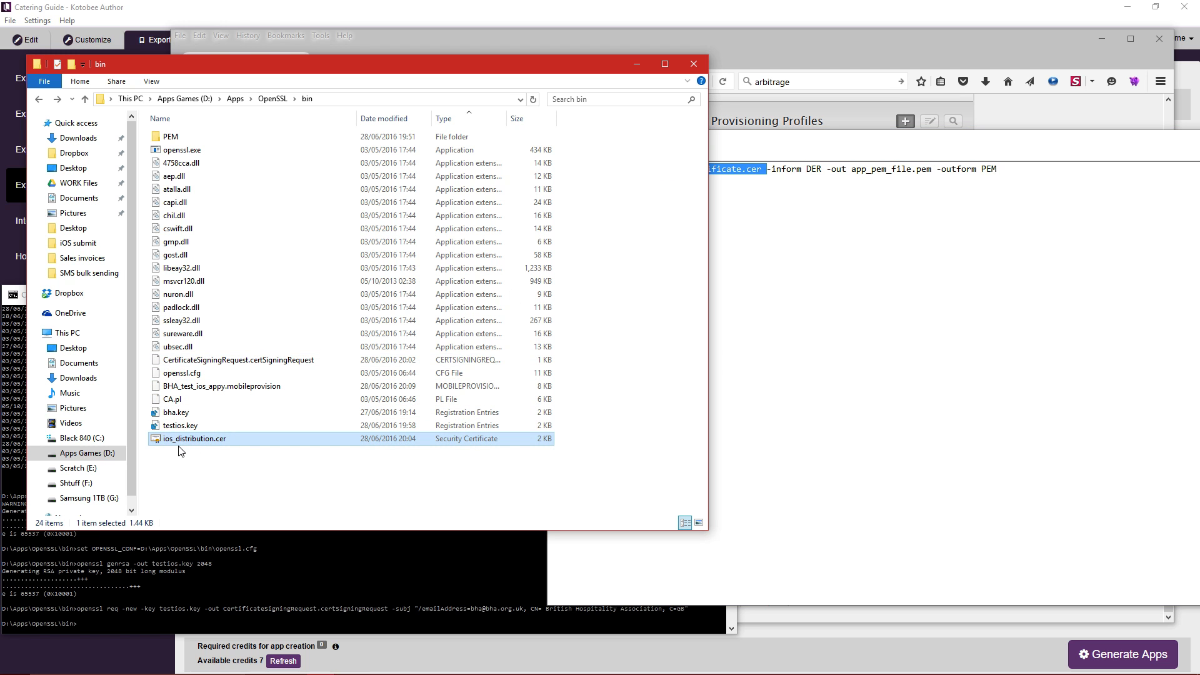
pyautogui.click(203, 441)
pyautogui.hotkey('ctrl', 'c')
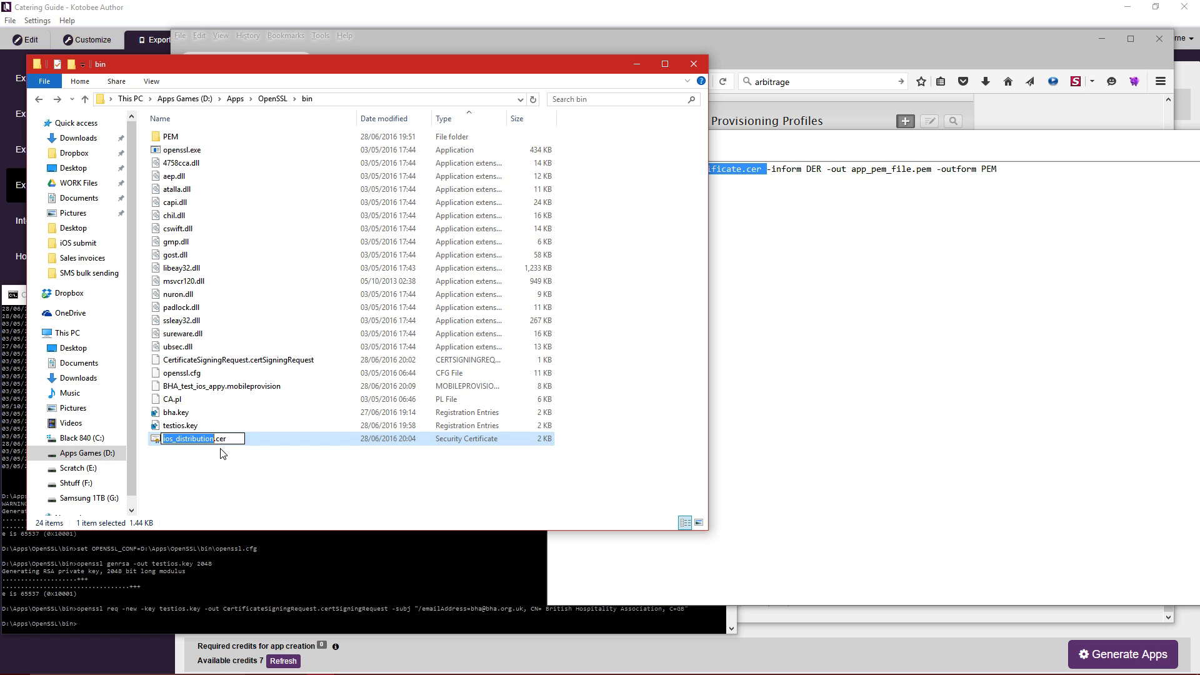
pyautogui.click(216, 466)
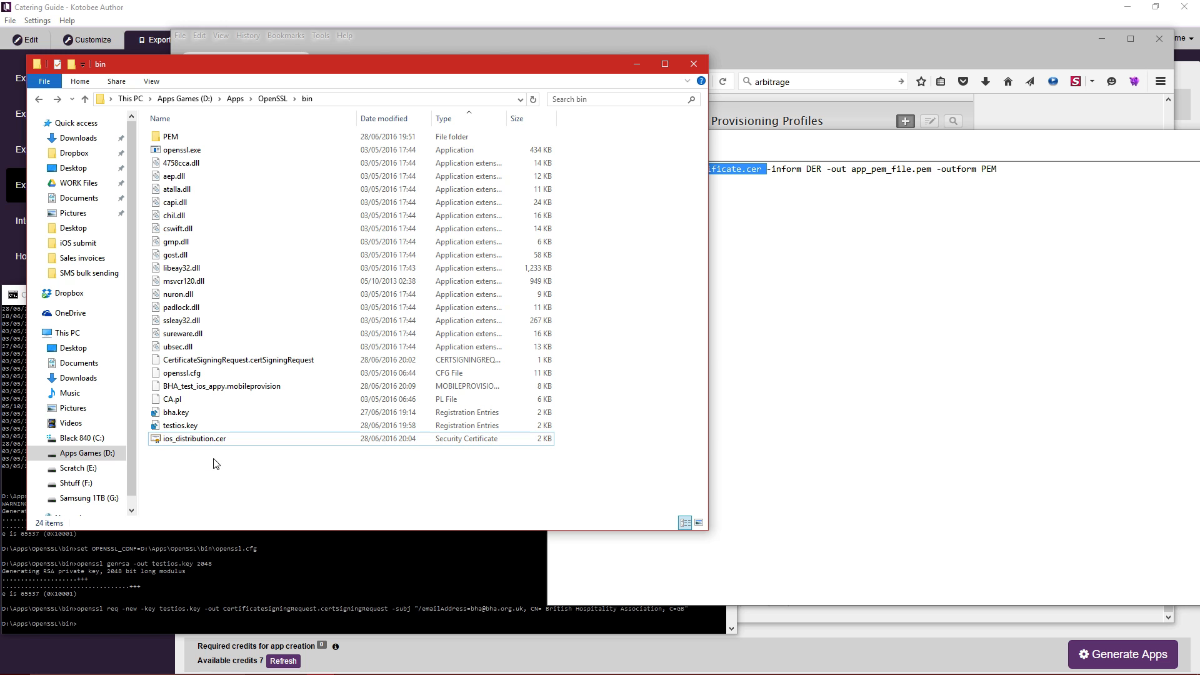
pyautogui.click(725, 228)
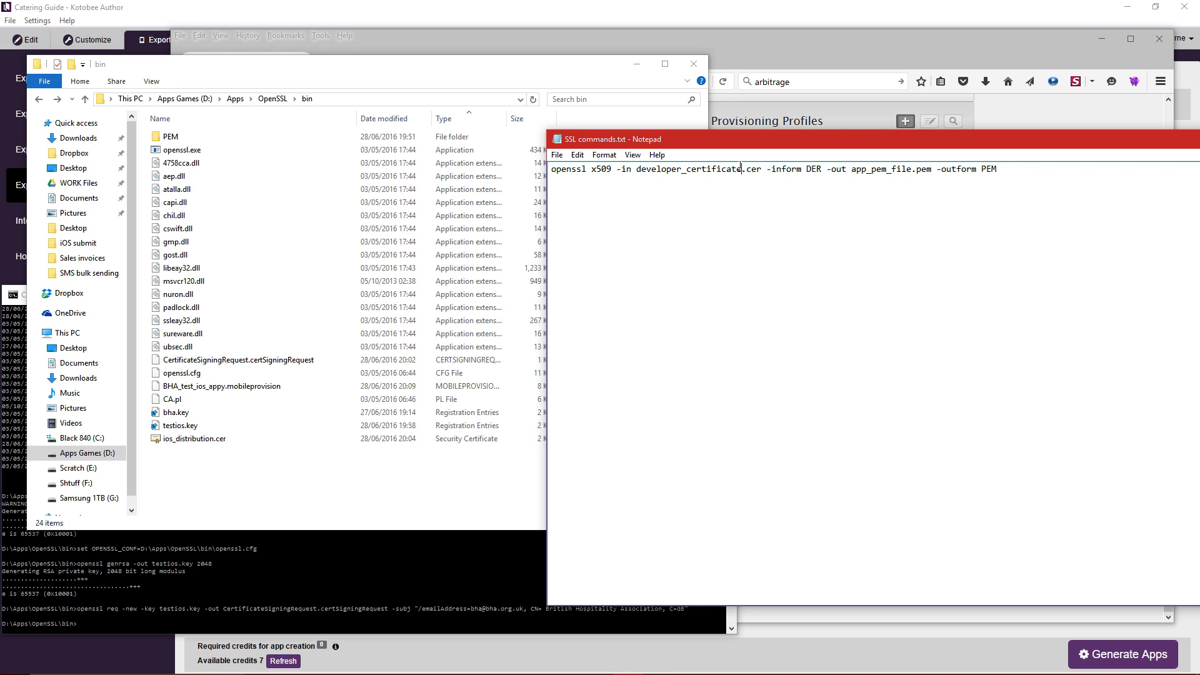
pyautogui.moveTo(741, 169); pyautogui.dragTo(636, 169)
pyautogui.hotkey('ctrl', 'v')
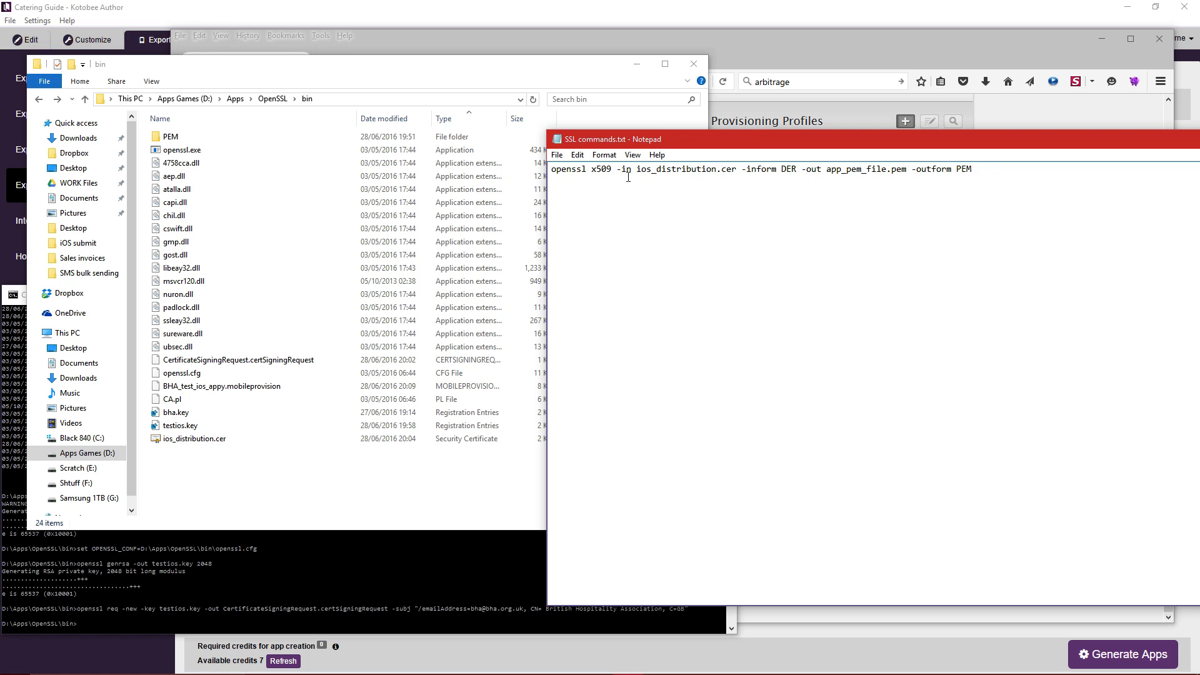
pyautogui.moveTo(736, 169); pyautogui.dragTo(637, 169)
pyautogui.click(332, 441)
pyautogui.click(856, 288)
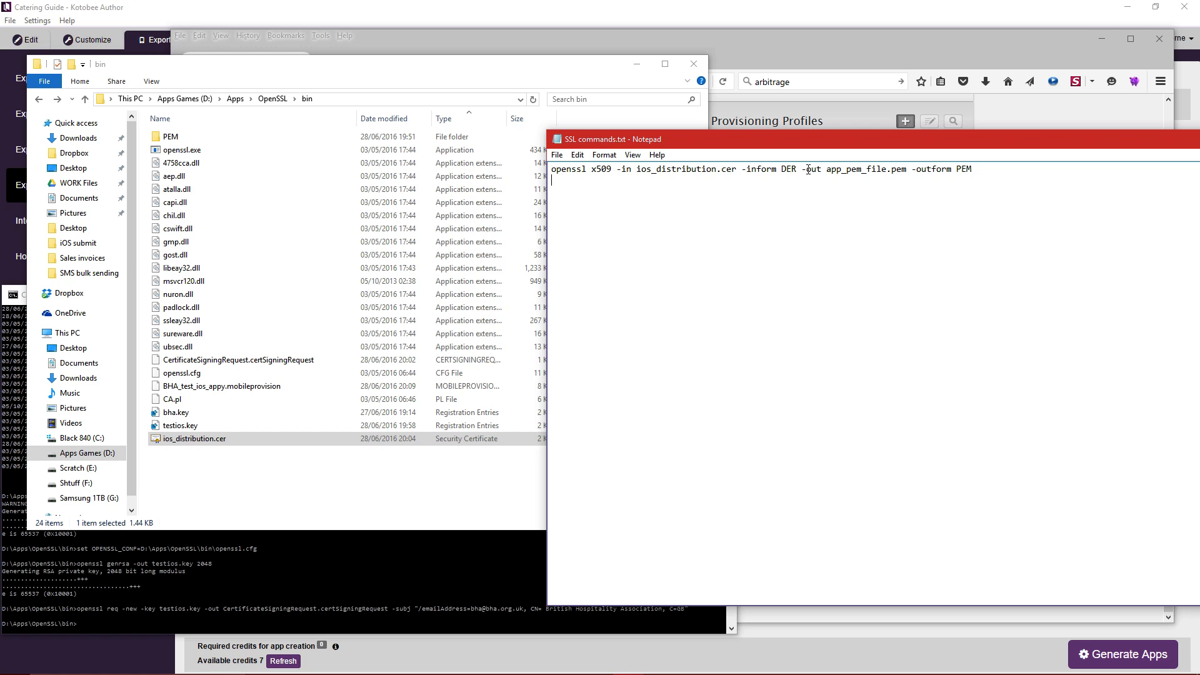
# Replace the app_pem_file output placeholder with testiospem.
pyautogui.moveTo(826, 170)
pyautogui.mouseDown()
pyautogui.moveTo(910, 164)
pyautogui.moveTo(827, 171)
pyautogui.mouseUp()
pyautogui.click(875, 182)
pyautogui.write('testiospem')
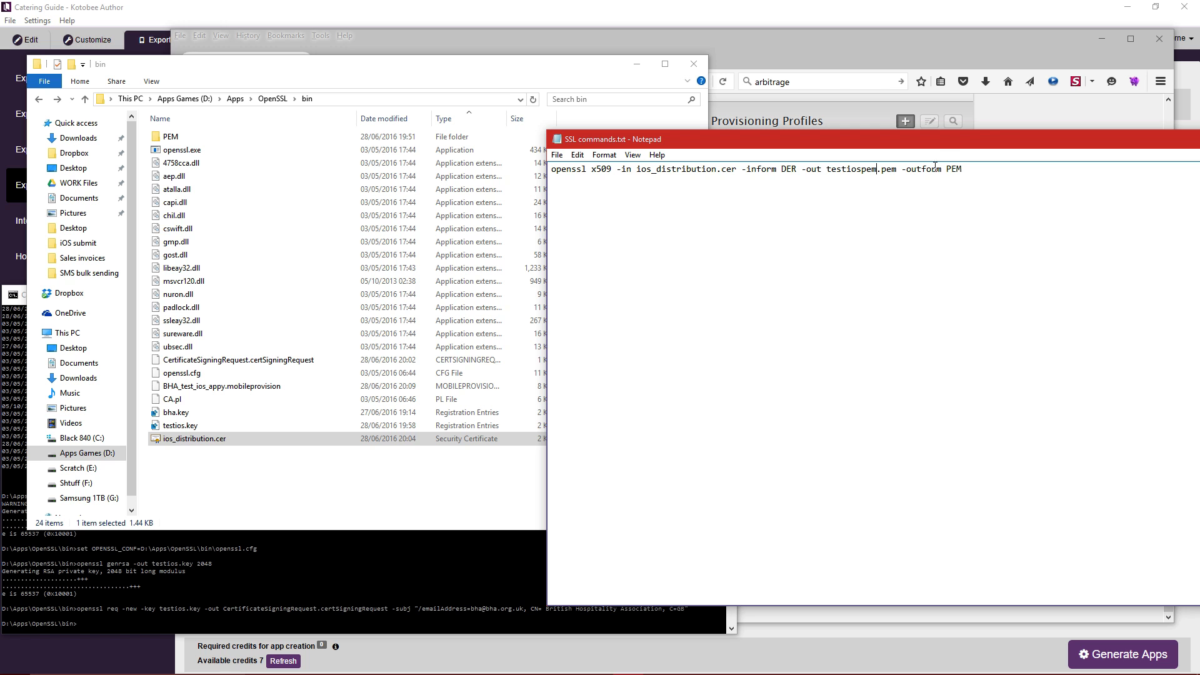
pyautogui.moveTo(1014, 131); pyautogui.dragTo(373, 157)
pyautogui.press('super+c')
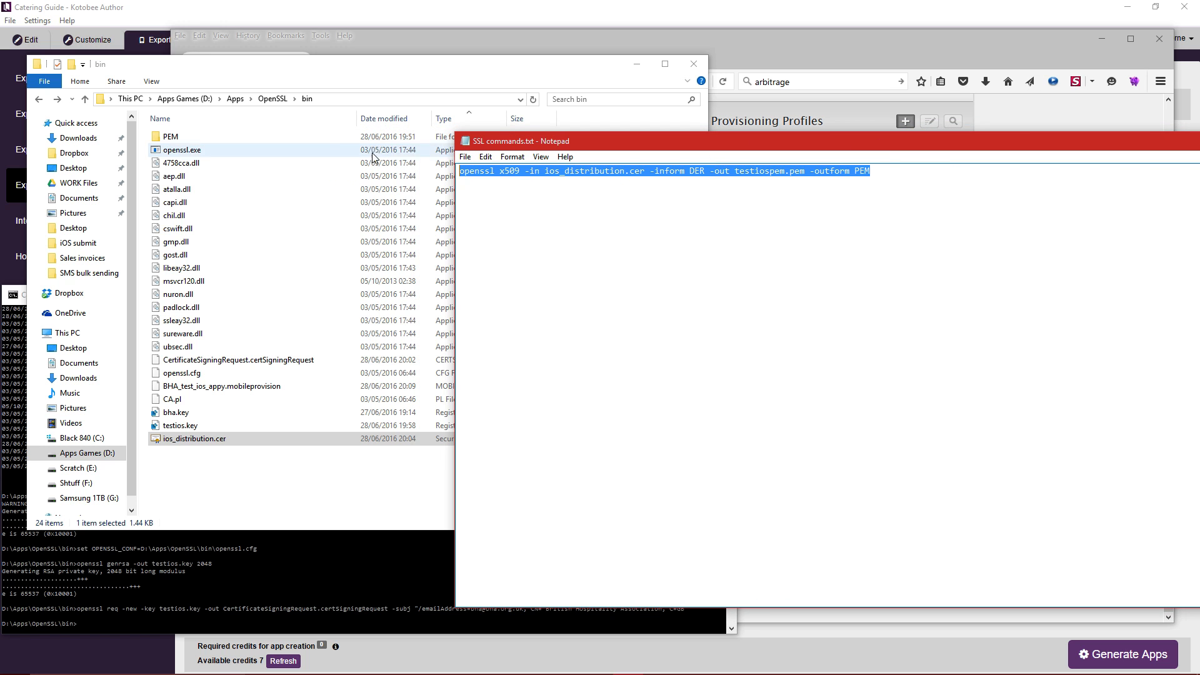
# Paste the x509 command into Command Prompt and run the DER-to-PEM conversion.
pyautogui.click(384, 558)
pyautogui.moveTo(388, 298); pyautogui.dragTo(427, 227)
pyautogui.rightClick(470, 295)
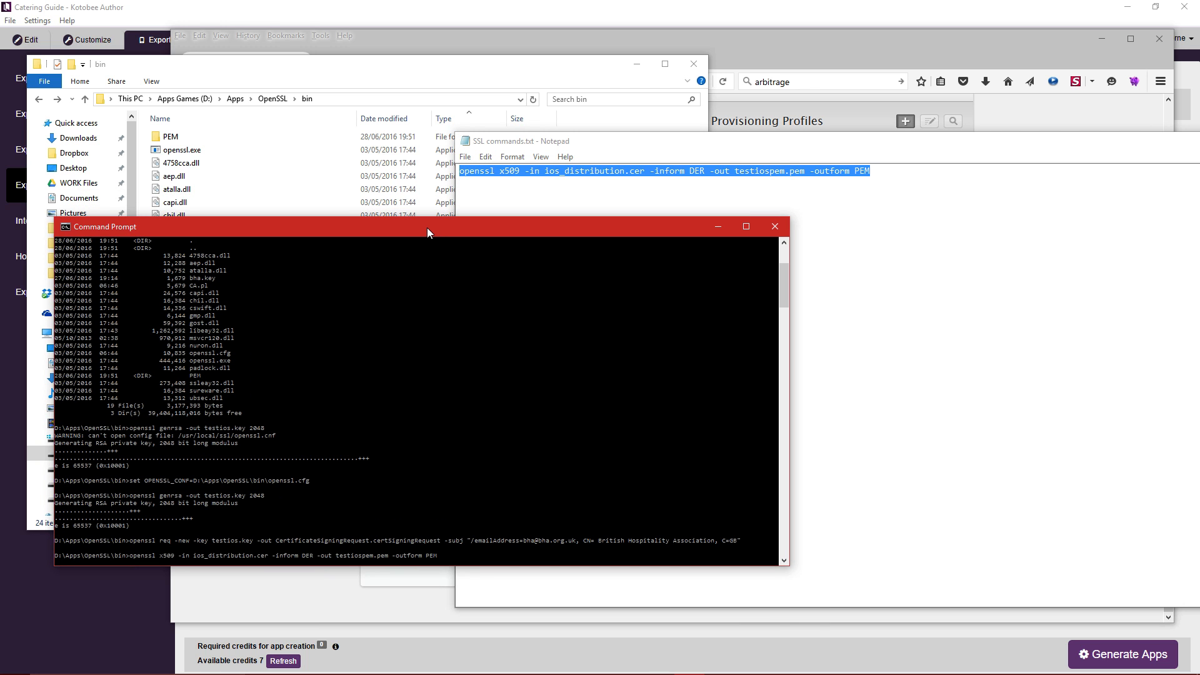
pyautogui.press('Return')
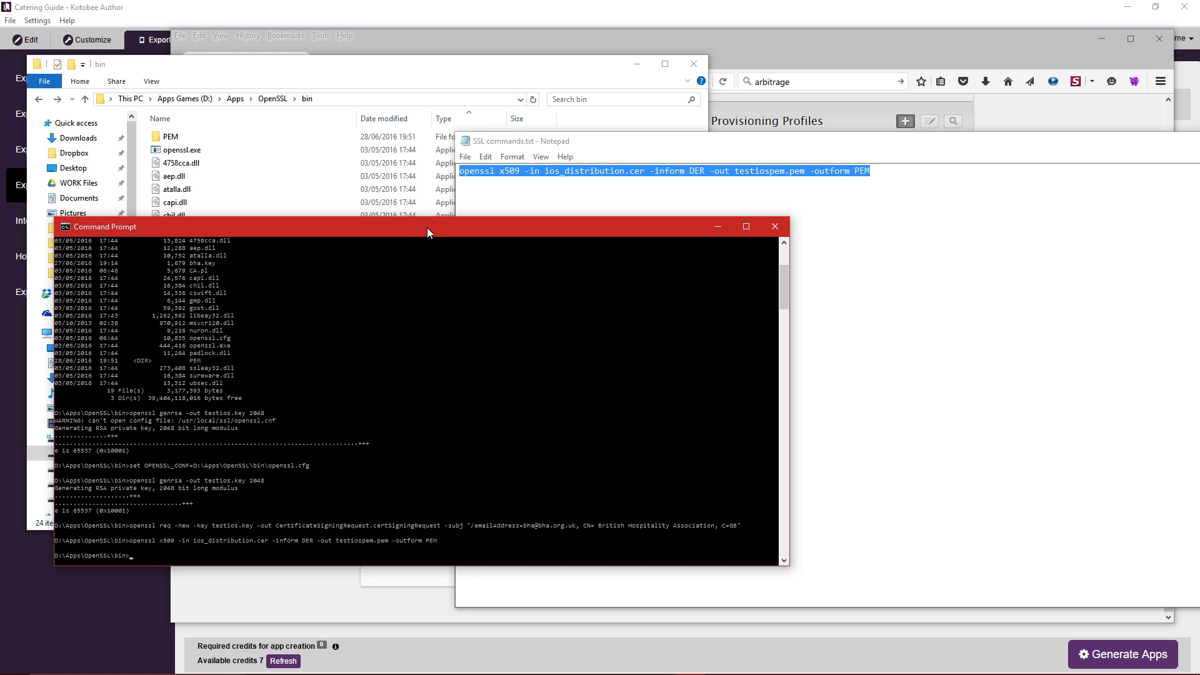
pyautogui.moveTo(427, 229); pyautogui.dragTo(403, 282)
# Confirm testiospem.pem now sits beside ios_distribution.cer in the bin folder.
pyautogui.click(425, 75)
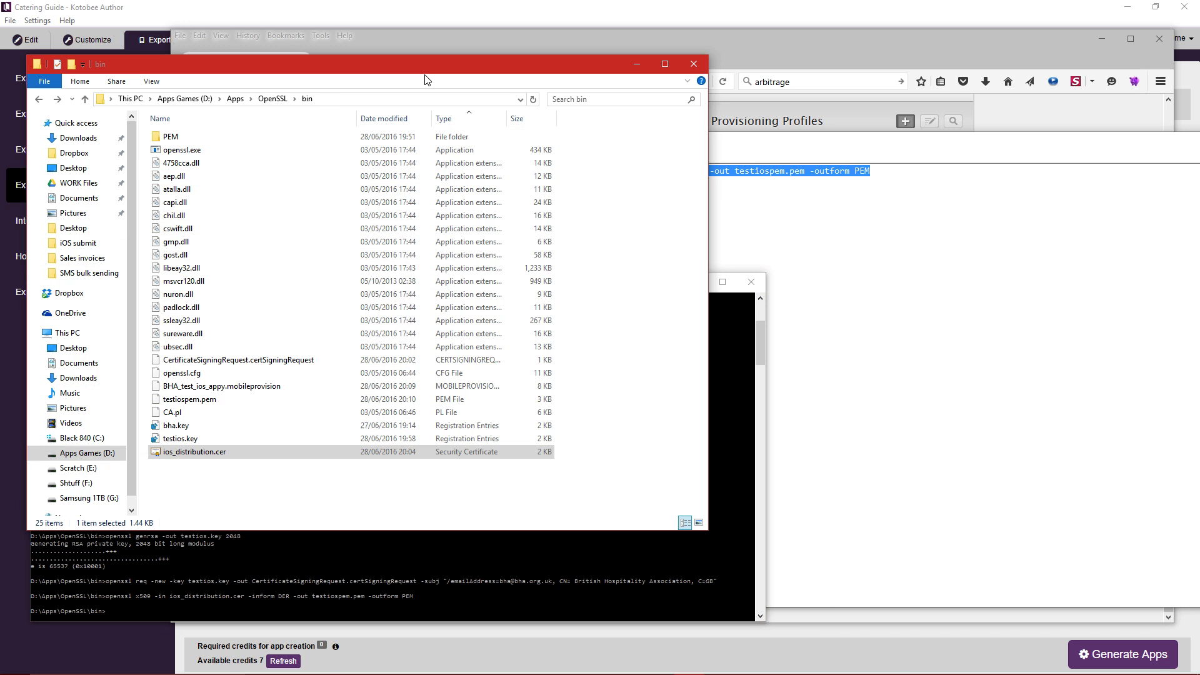
pyautogui.click(229, 452)
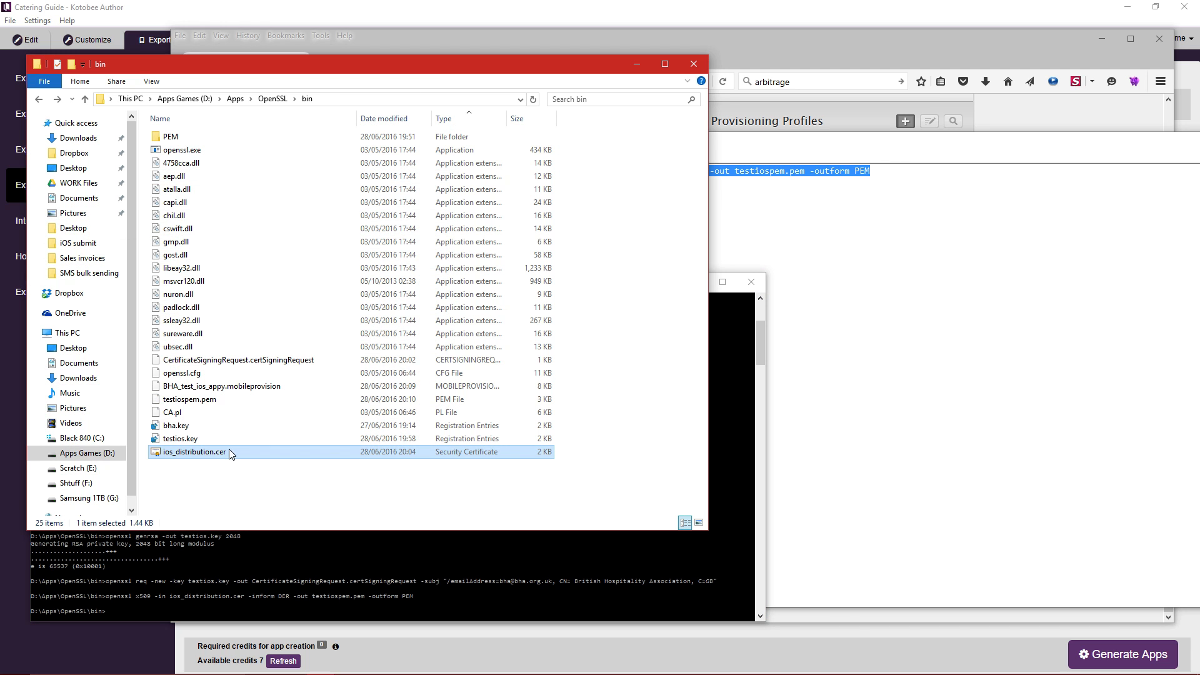
pyautogui.click(165, 401)
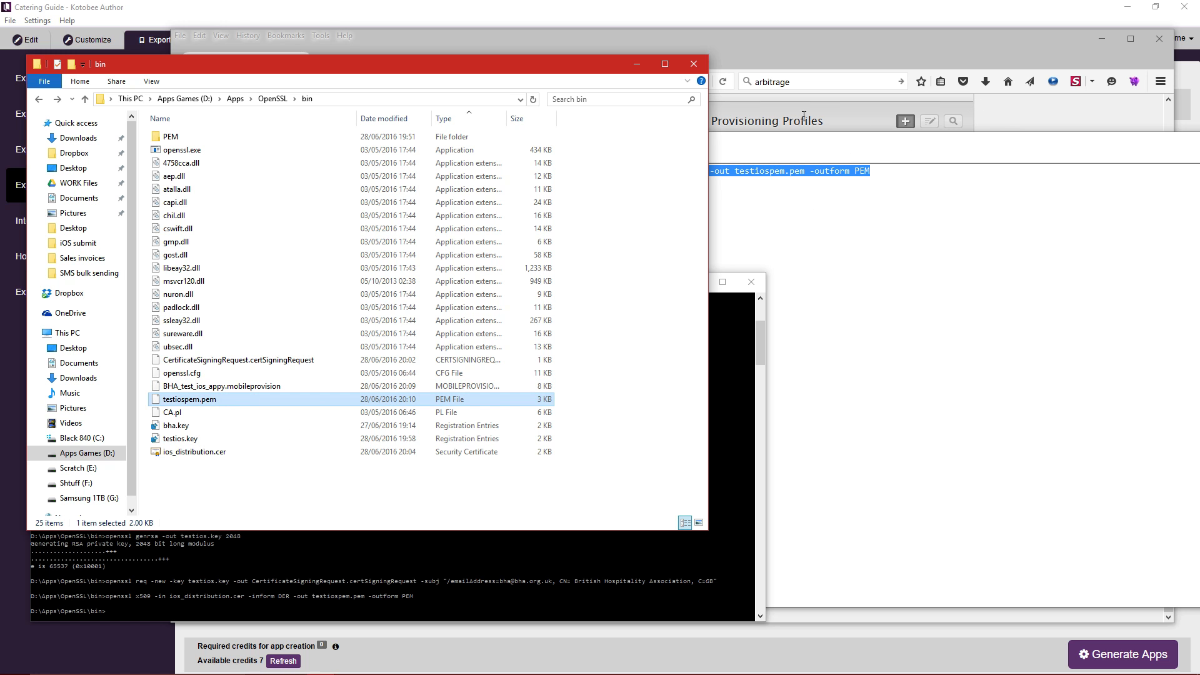
pyautogui.click(838, 162)
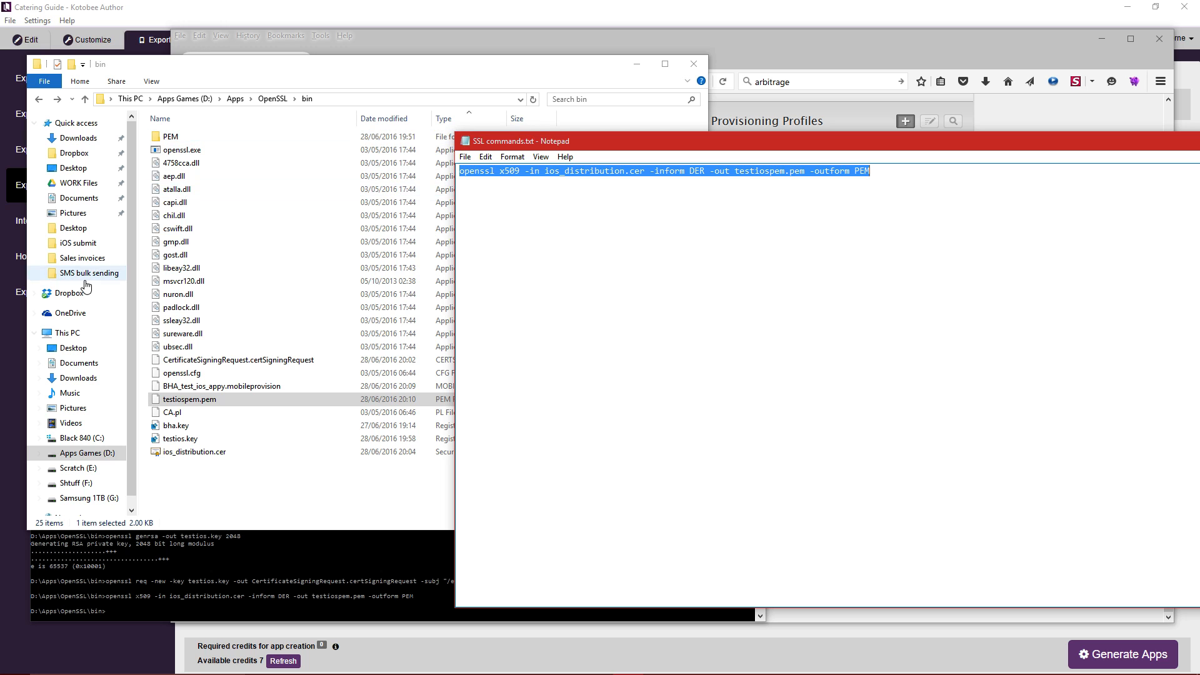
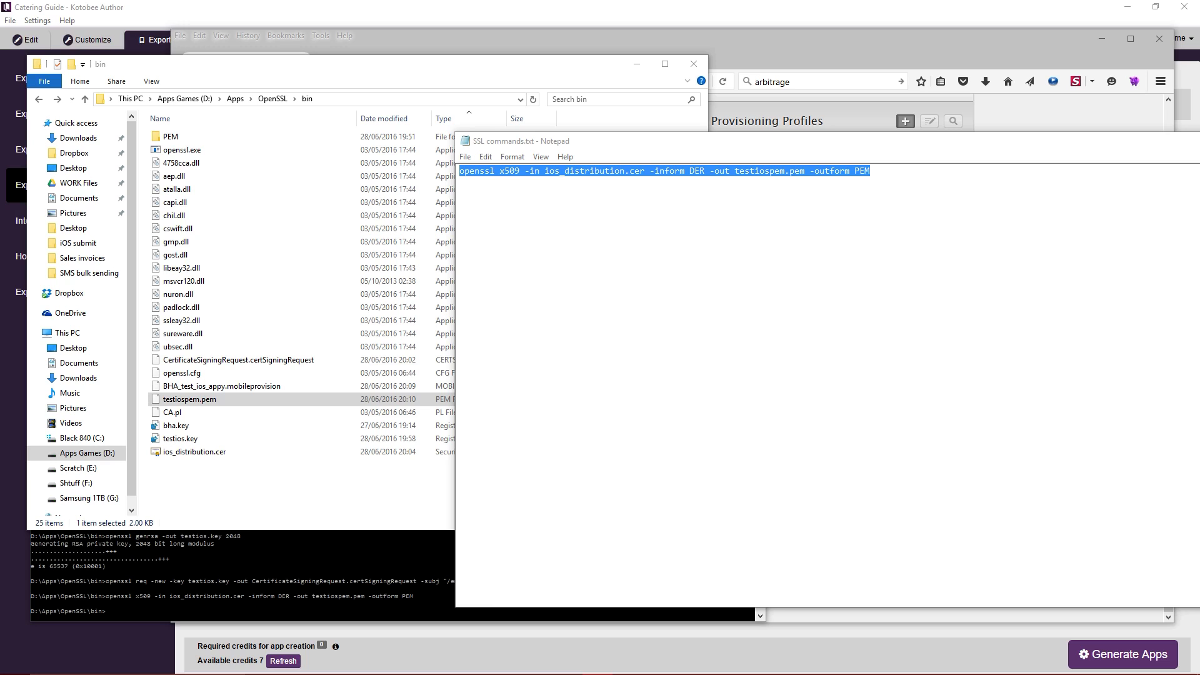
# Paste the pkcs12 export command into Notepad and replace keyname with testios.
pyautogui.click(865, 148)
pyautogui.write('openssl pkcs12 -export -inkey keyname.key -in app_pem_file.pem -out app_p12.p12')
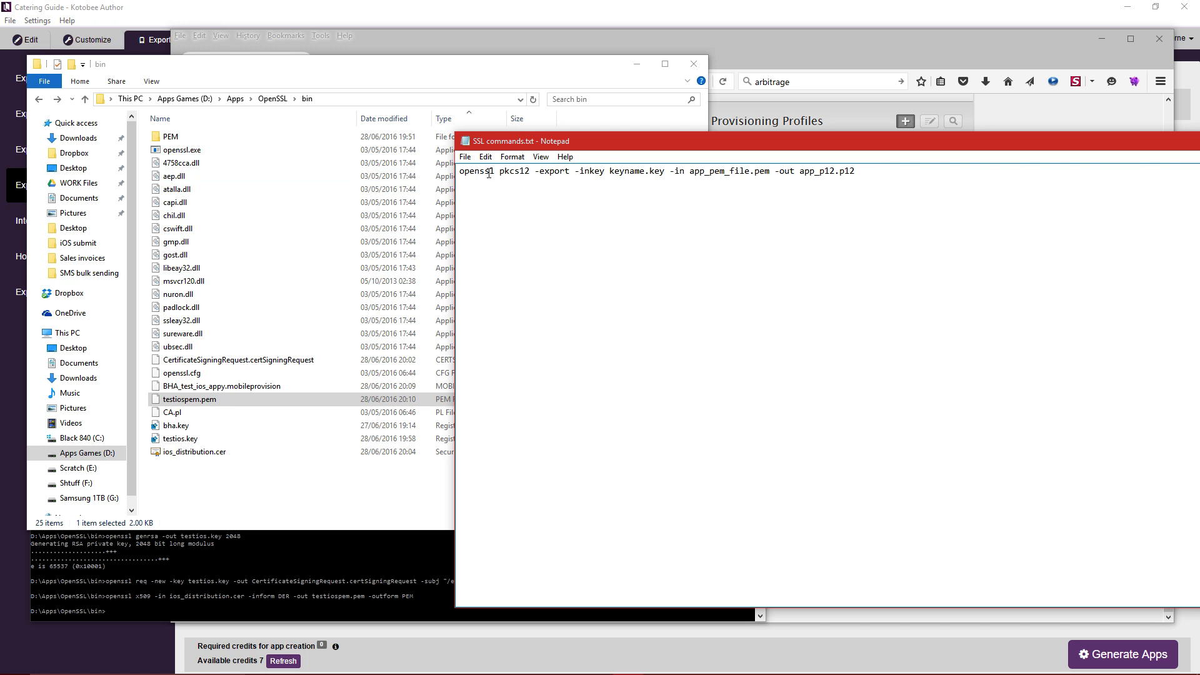
pyautogui.moveTo(494, 172); pyautogui.dragTo(454, 176)
pyautogui.click(620, 174)
pyautogui.moveTo(610, 171); pyautogui.dragTo(644, 172)
pyautogui.click(193, 440)
pyautogui.press('F2')
pyautogui.hotkey('ctrl', 'c')
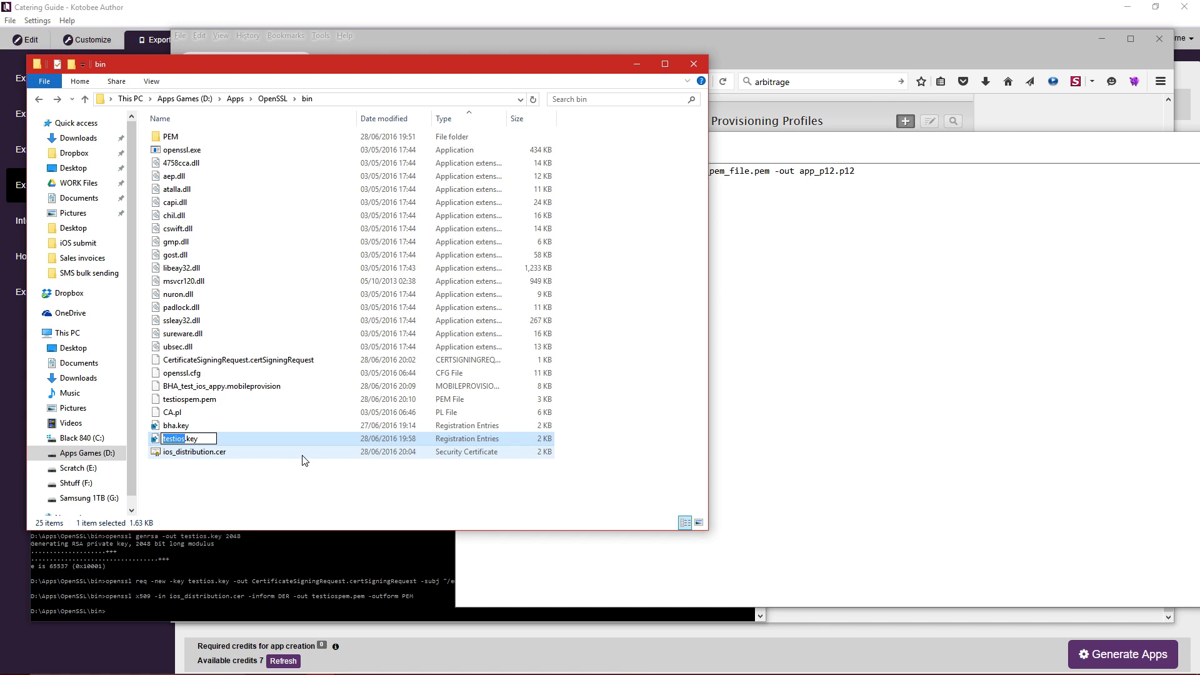
pyautogui.click(710, 168)
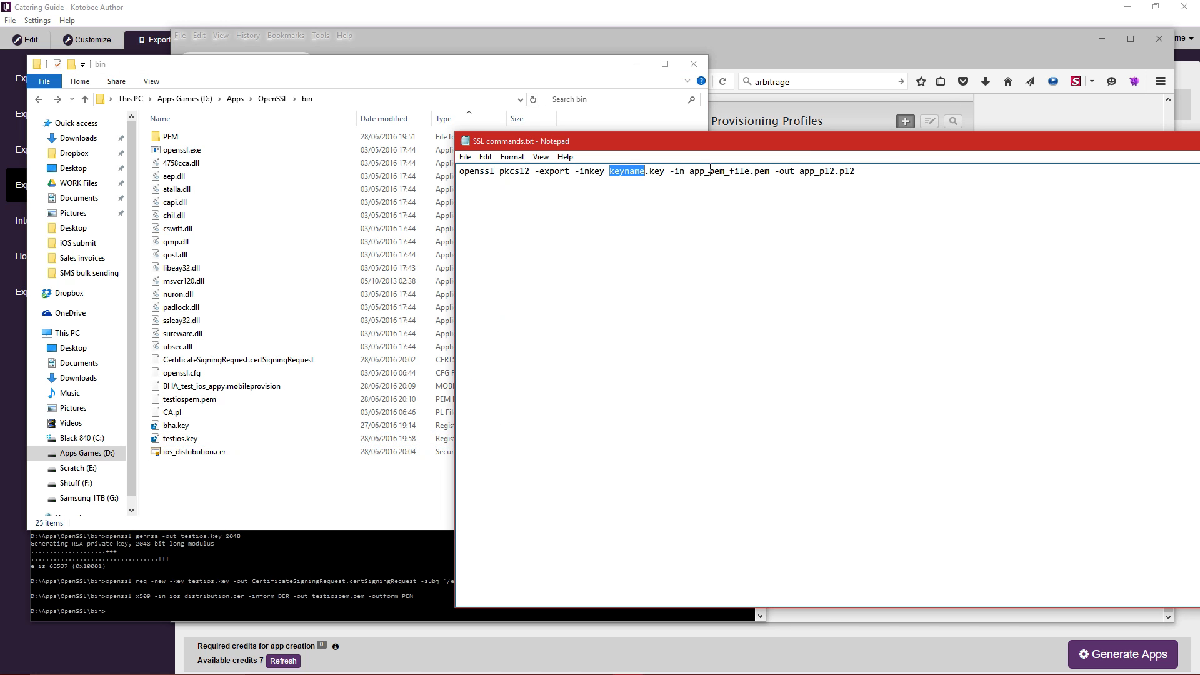
pyautogui.hotkey('ctrl', 'v')
# Replace the app_pem_file placeholder with testiospem.
pyautogui.moveTo(693, 172); pyautogui.dragTo(750, 173)
pyautogui.click(705, 171)
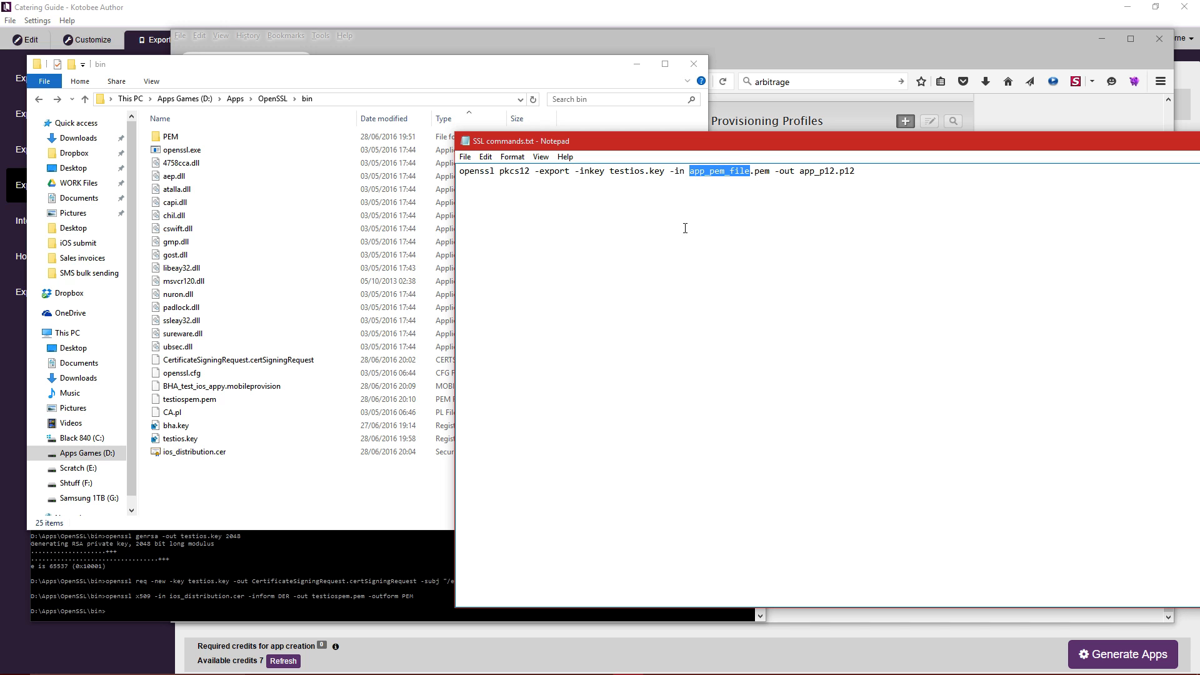
pyautogui.click(217, 405)
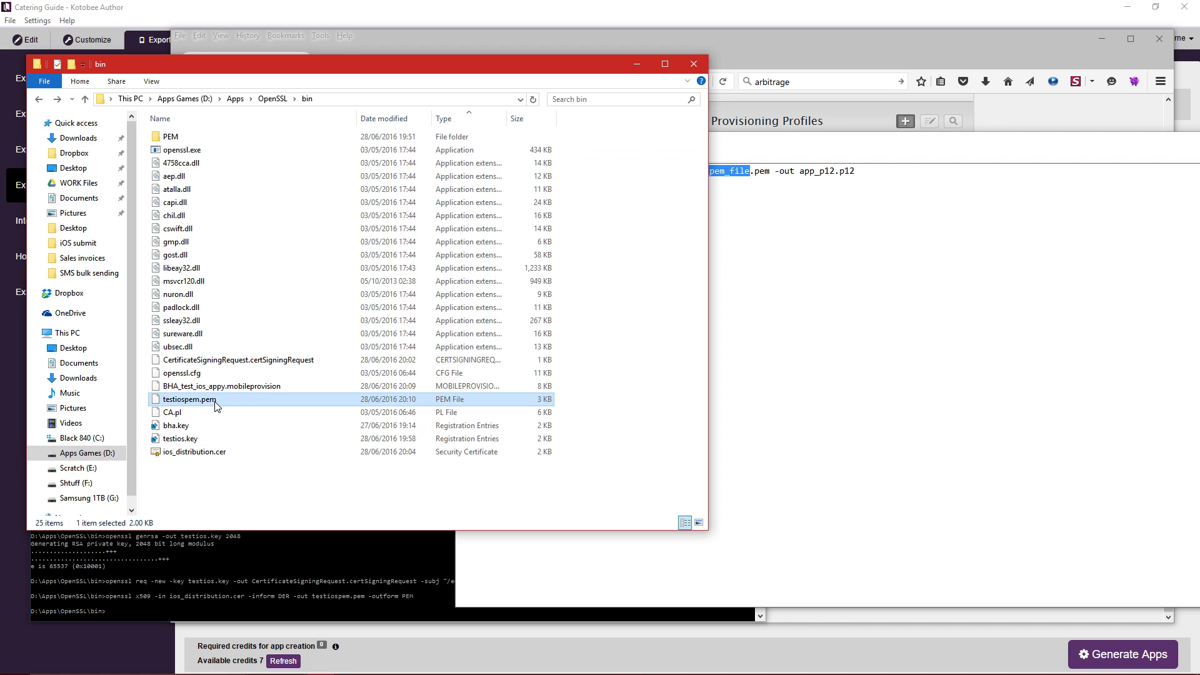
pyautogui.click(216, 400)
pyautogui.hotkey('ctrl', 'c')
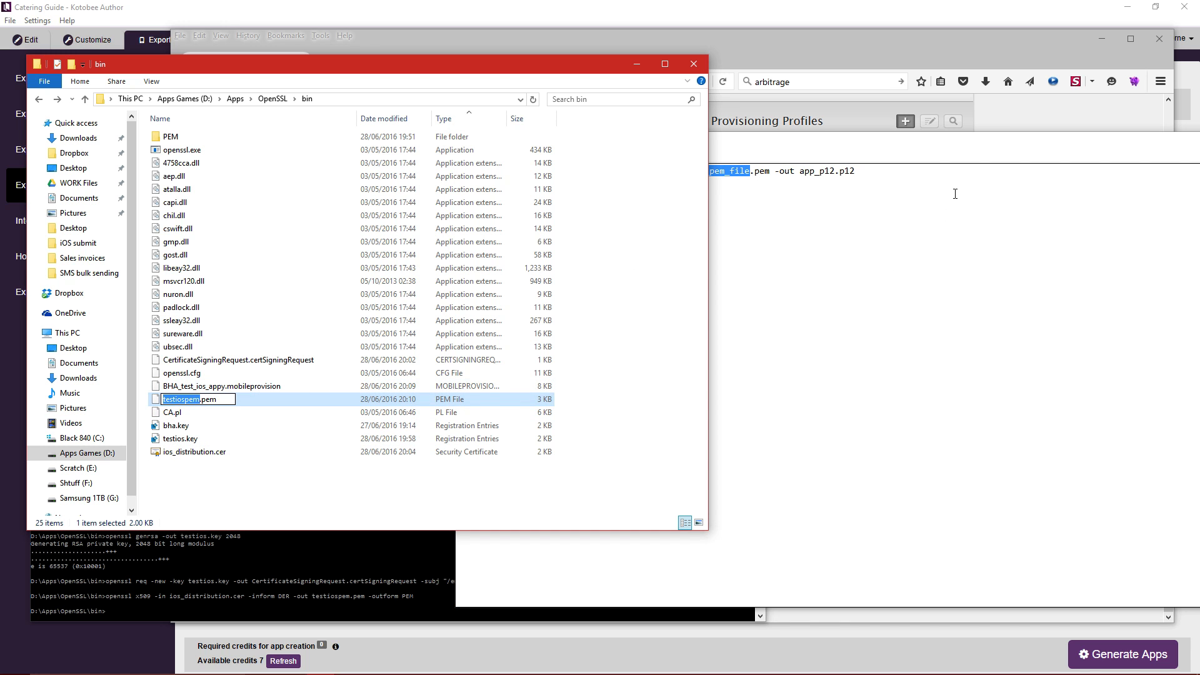
pyautogui.click(936, 148)
pyautogui.hotkey('ctrl', 'v')
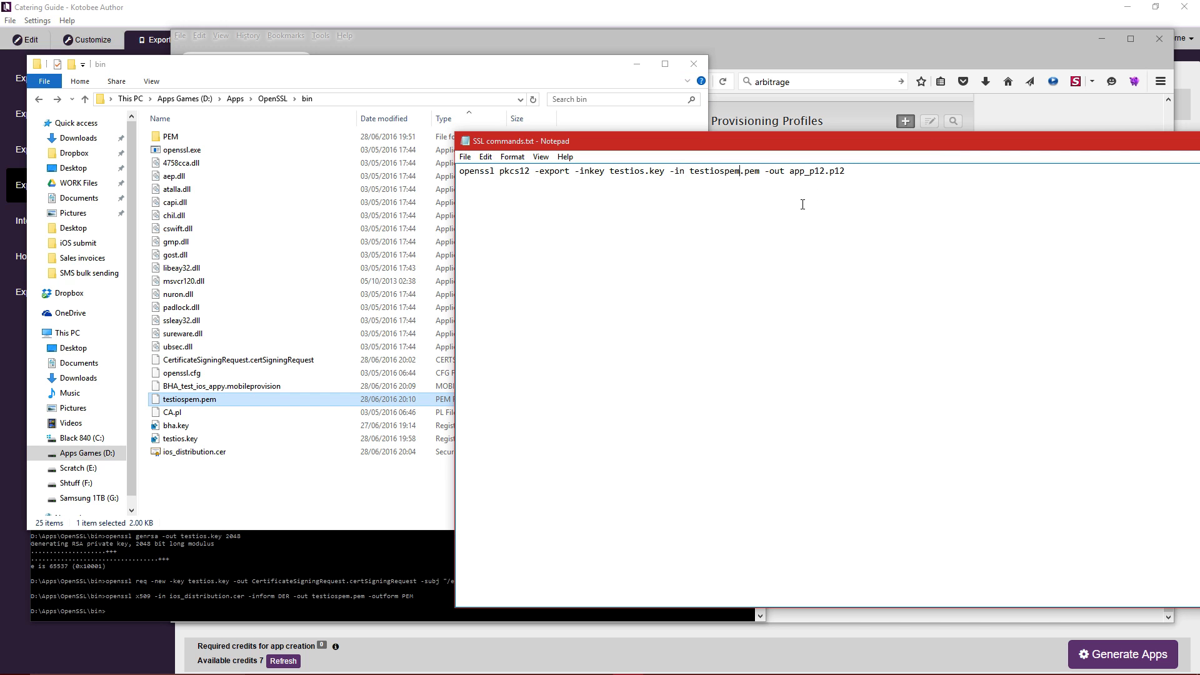
# Change the app_p12 output name to domstestp12 and select the finished command.
pyautogui.moveTo(788, 175); pyautogui.dragTo(831, 171)
pyautogui.write('domstestp12')
pyautogui.moveTo(914, 173); pyautogui.dragTo(337, 182)
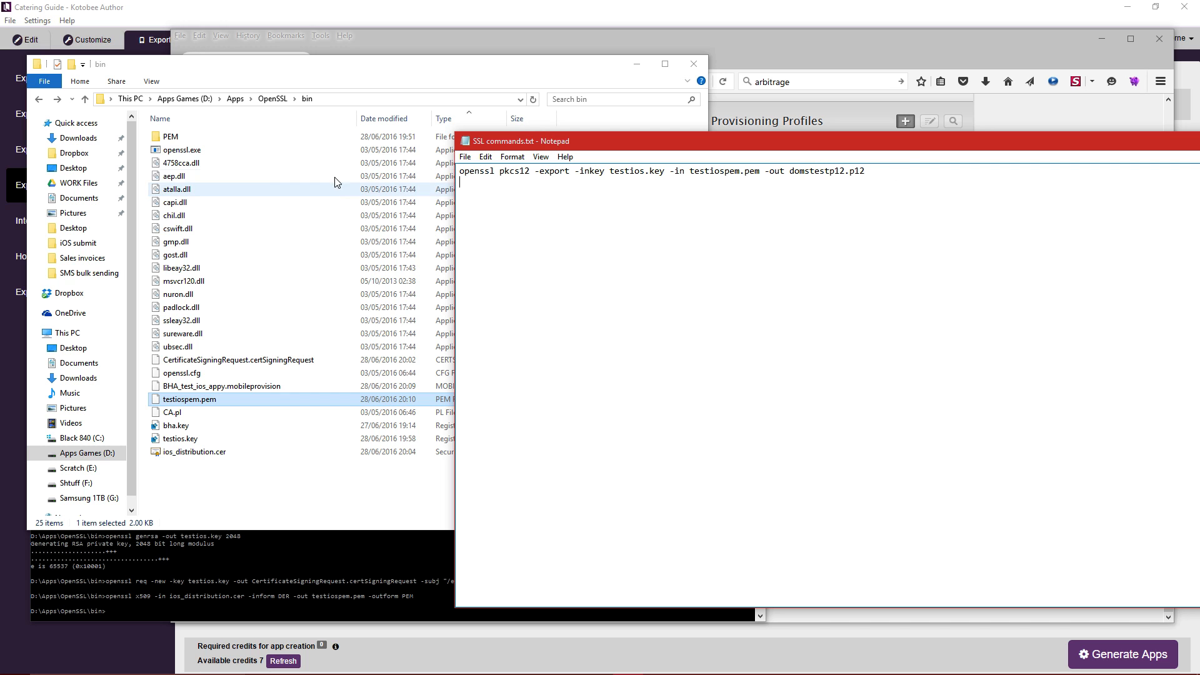
pyautogui.press('BackSpace')
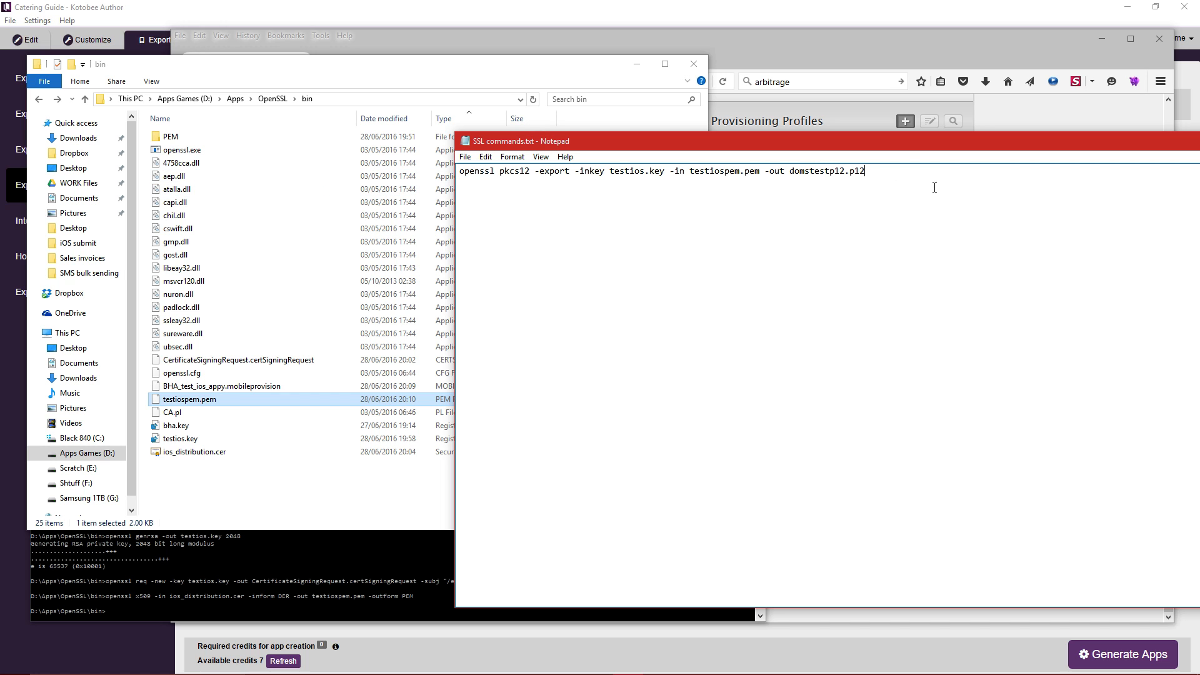
pyautogui.hotkey('ctrl', 'a')
pyautogui.hotkey('ctrl', 'c')
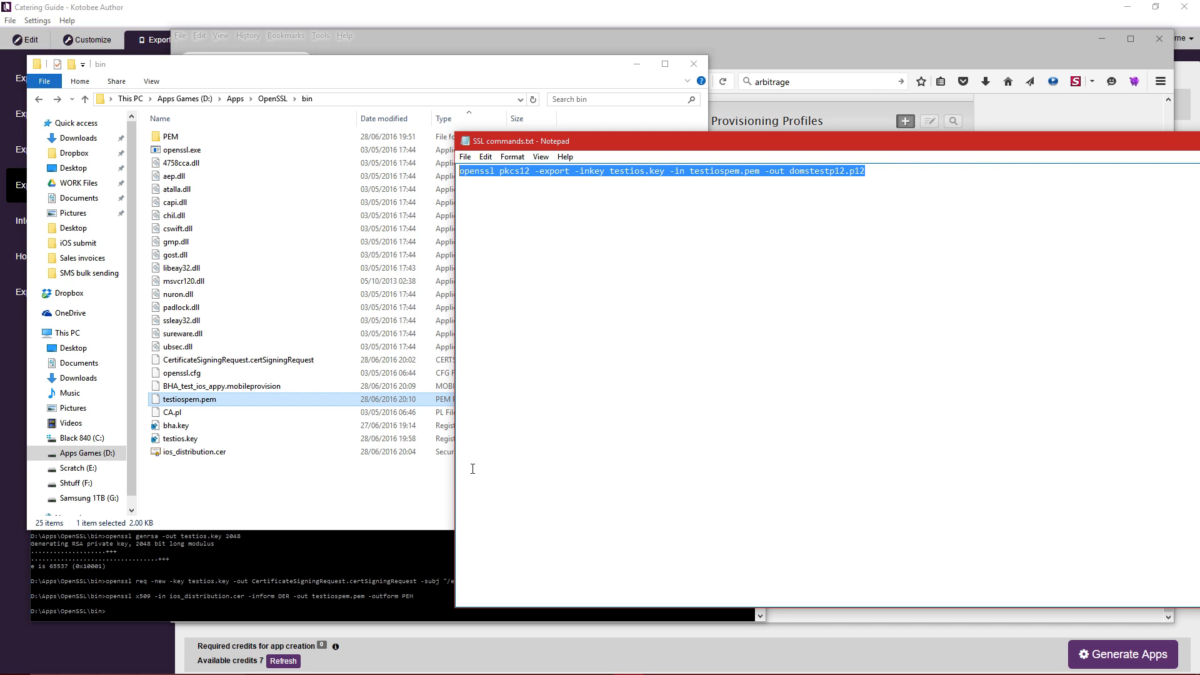
pyautogui.click(363, 579)
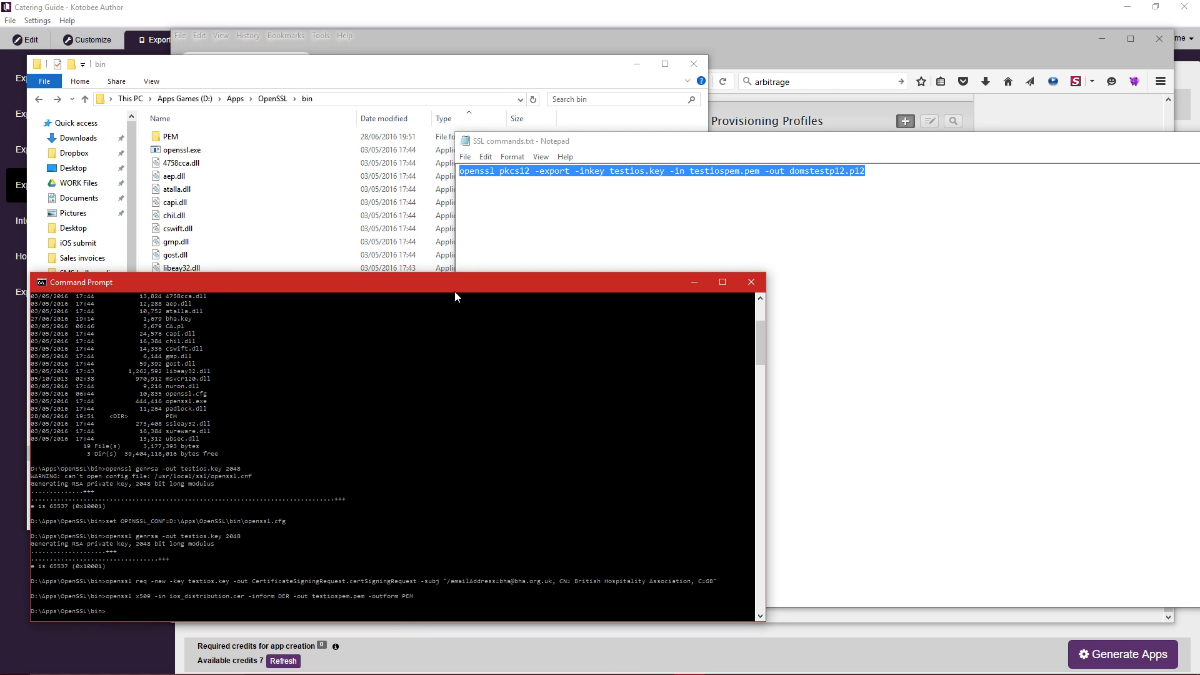
# Run the pkcs12 export in Command Prompt, entering and verifying the export password.
pyautogui.hotkey('ctrl', 'v')
pyautogui.press('Return')
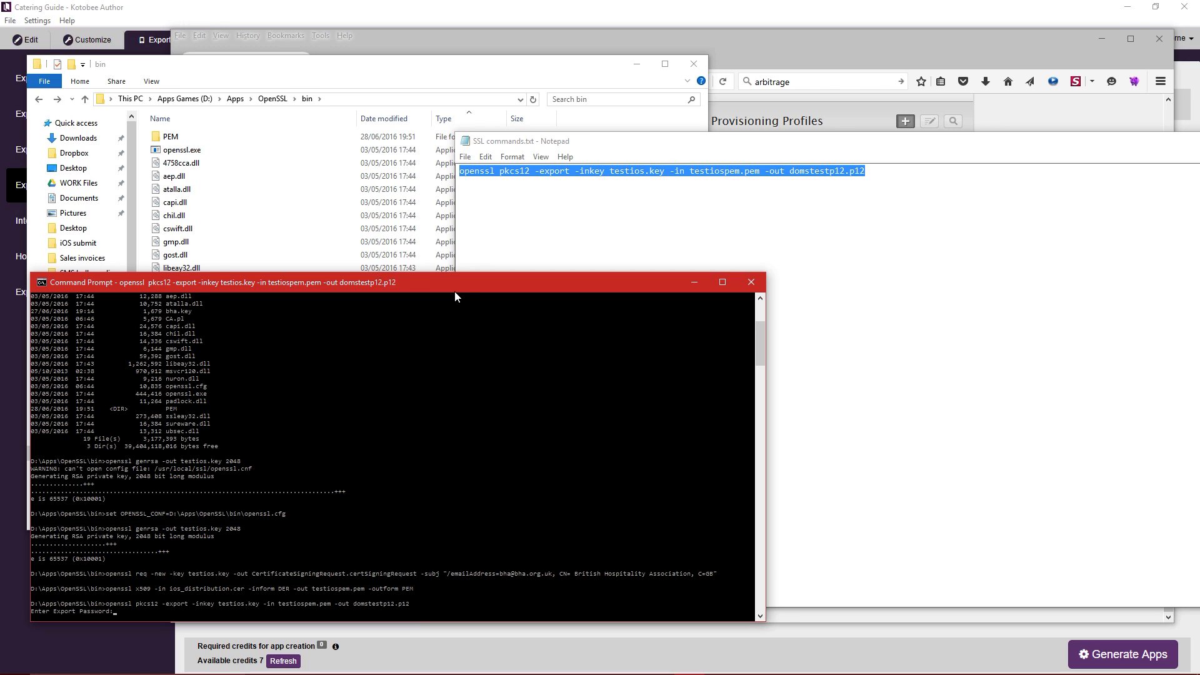
pyautogui.moveTo(455, 291); pyautogui.dragTo(669, 82)
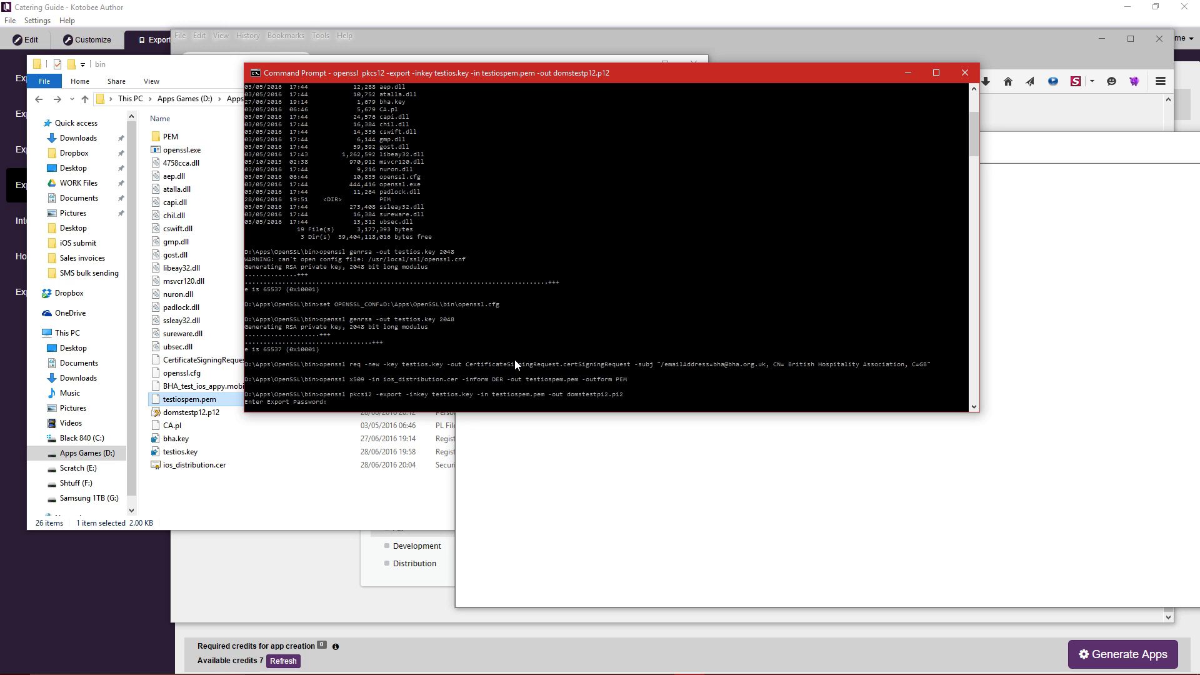
pyautogui.press('Return')
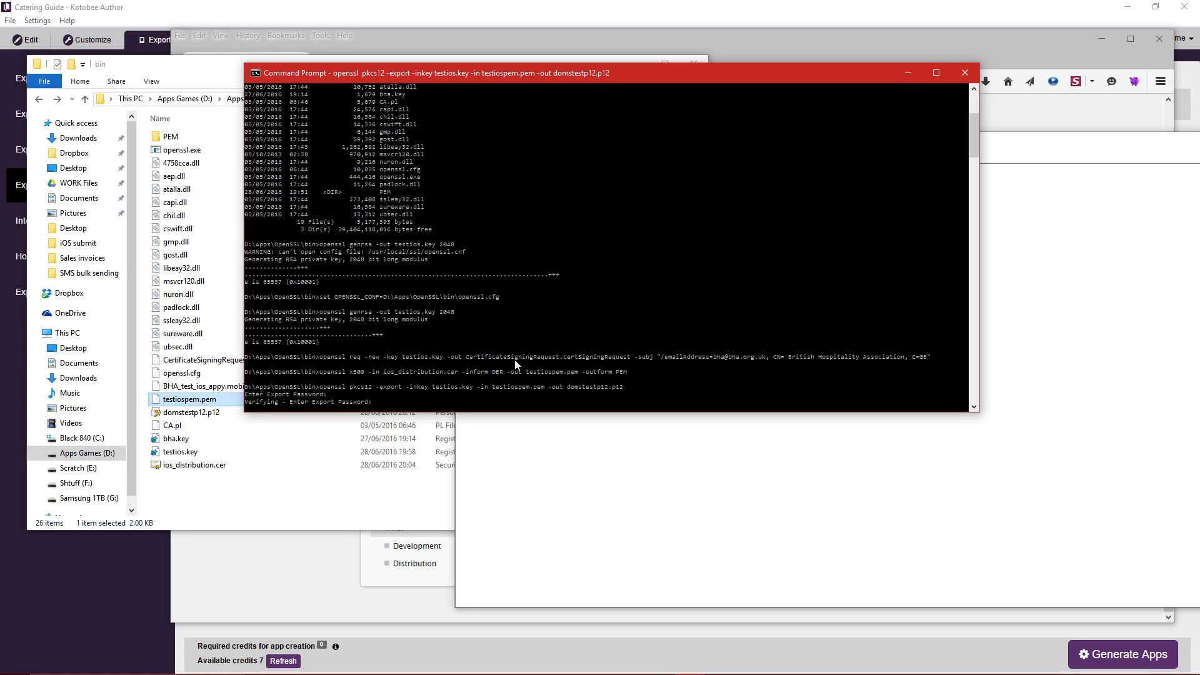
pyautogui.press('Return')
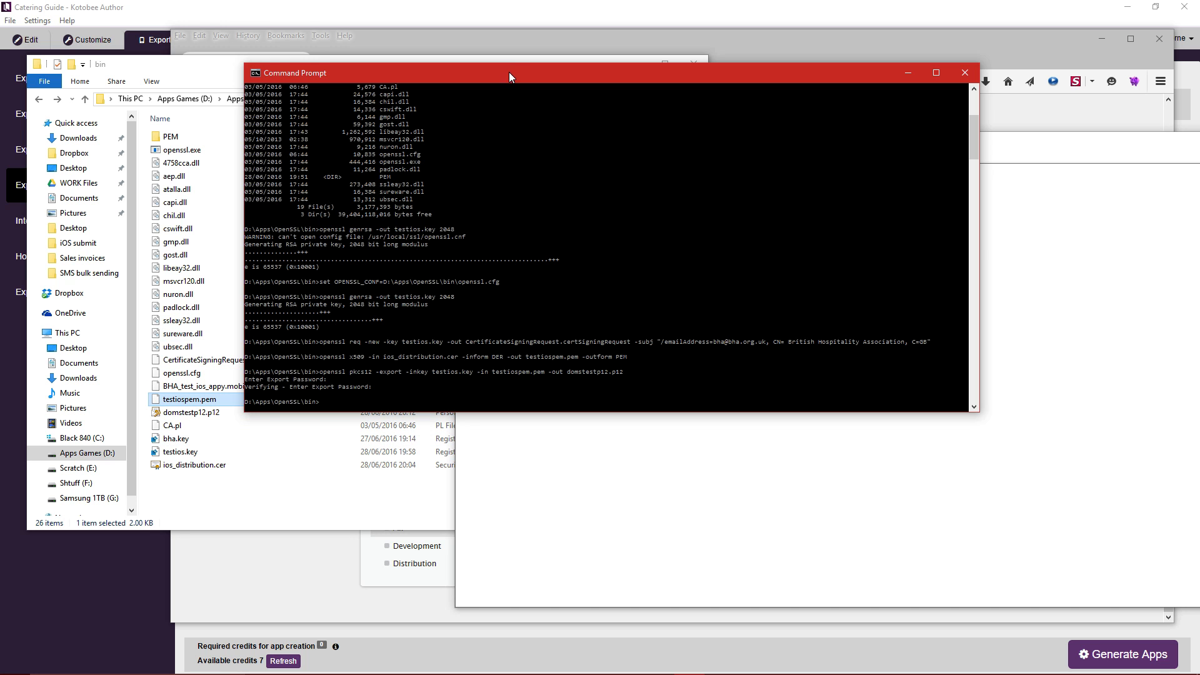
pyautogui.moveTo(508, 73); pyautogui.dragTo(361, 318)
# Confirm domstestp12.p12 now sits in the bin folder and close the Notepad notes.
pyautogui.click(218, 400)
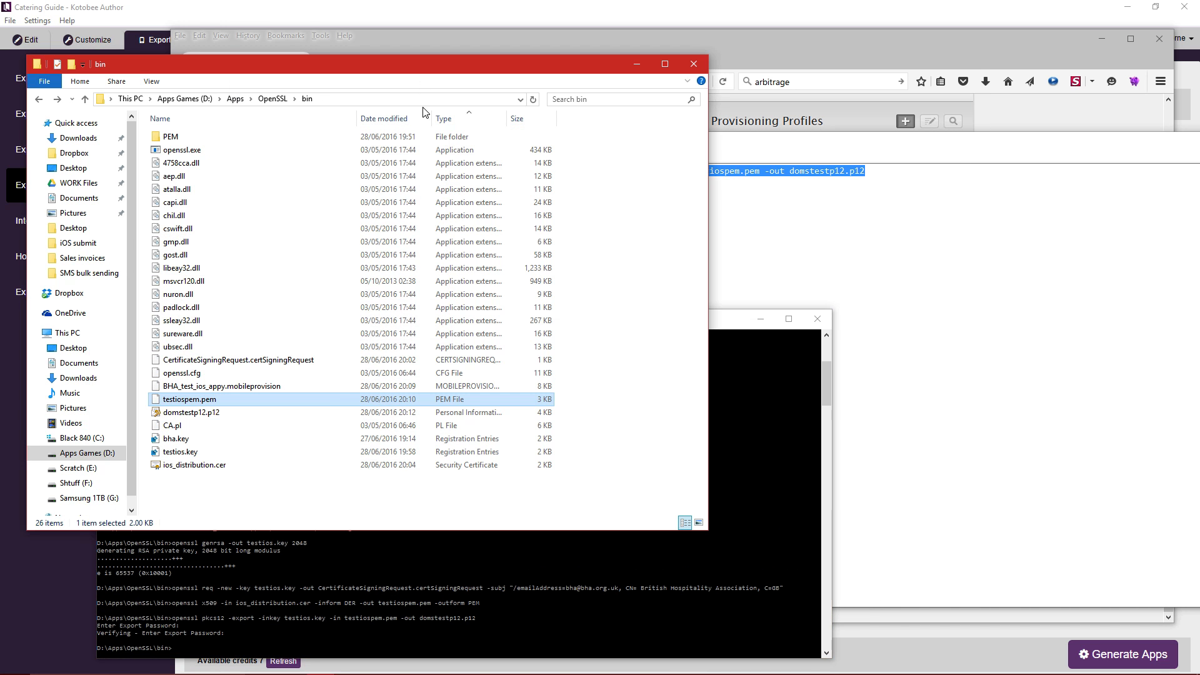
pyautogui.click(223, 411)
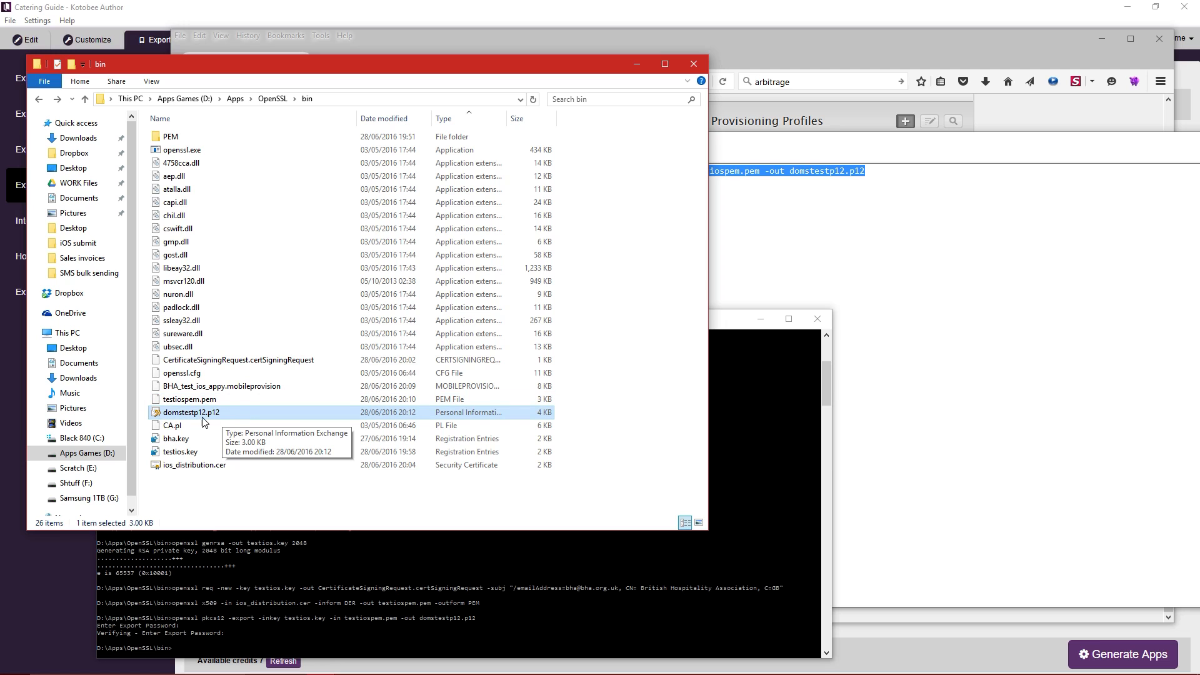
pyautogui.moveTo(843, 147); pyautogui.dragTo(636, 154)
pyautogui.click(1136, 142)
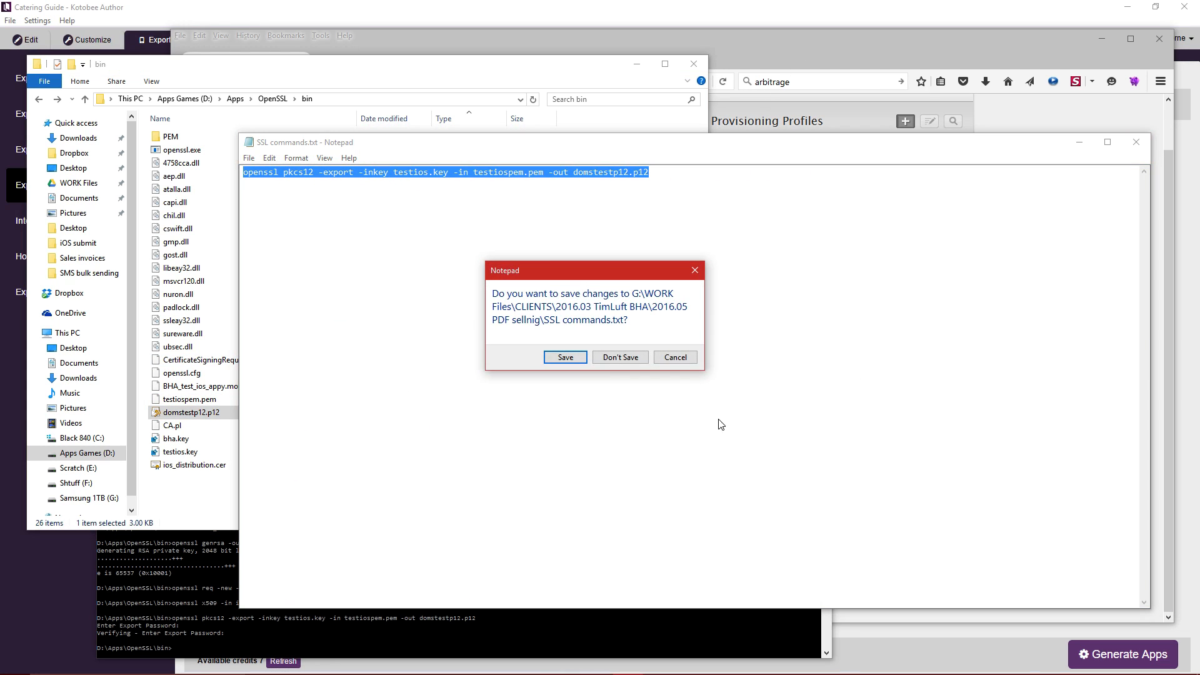
# Discard the Notepad changes, minimize Command Prompt and return to Kotobee Author.
pyautogui.click(621, 357)
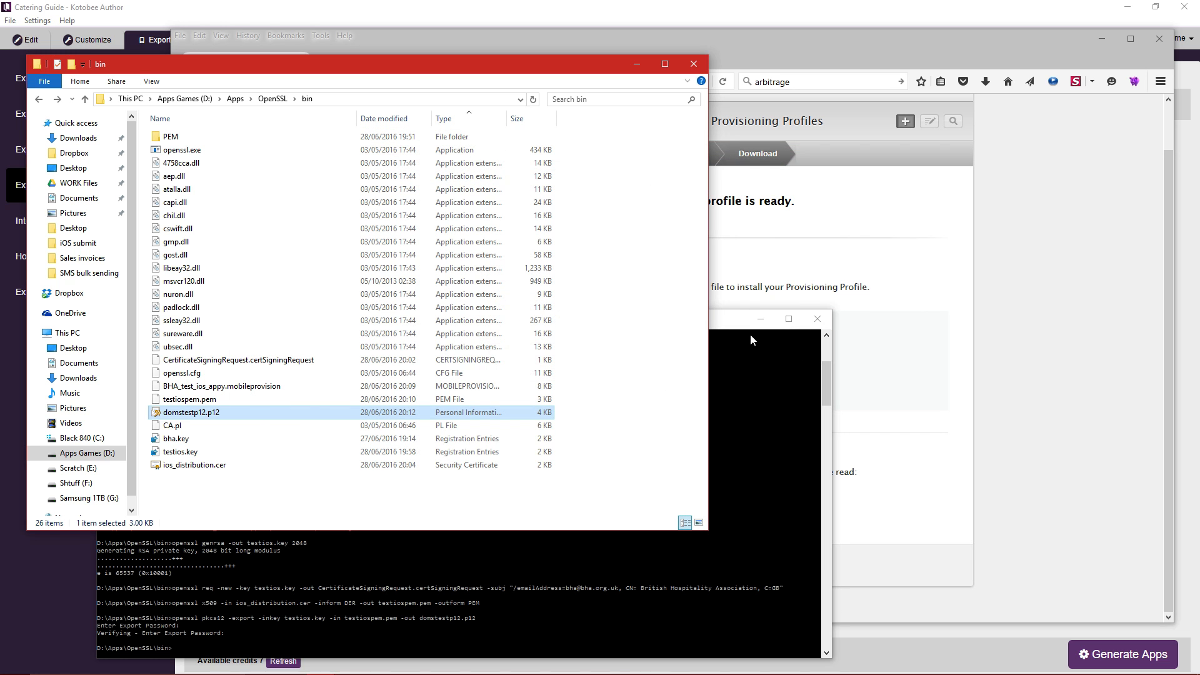
pyautogui.click(749, 335)
pyautogui.click(781, 305)
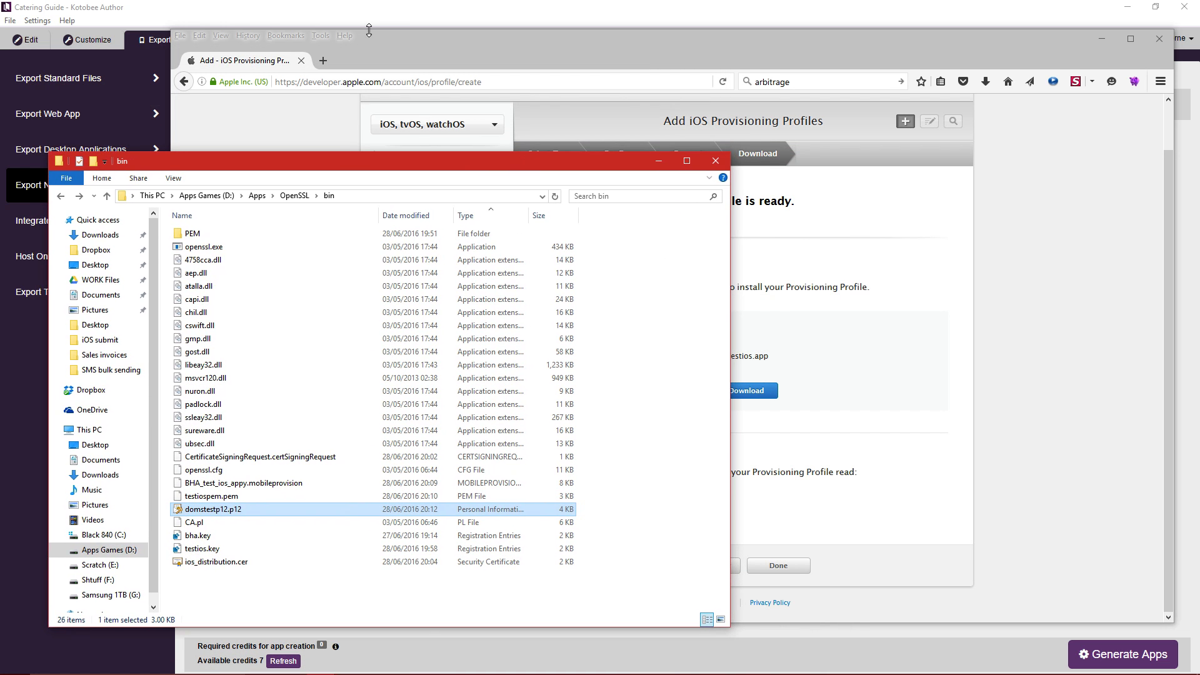
pyautogui.click(385, 7)
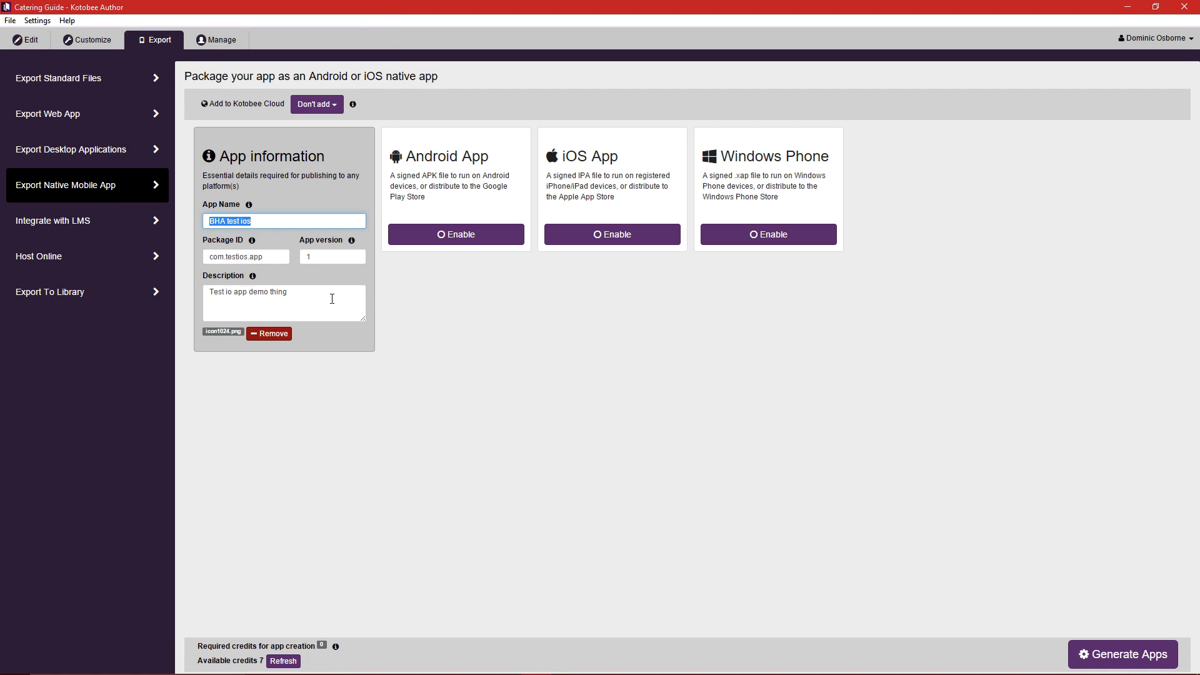
# Enable the iOS App build and cancel the certificate file picker.
pyautogui.click(616, 235)
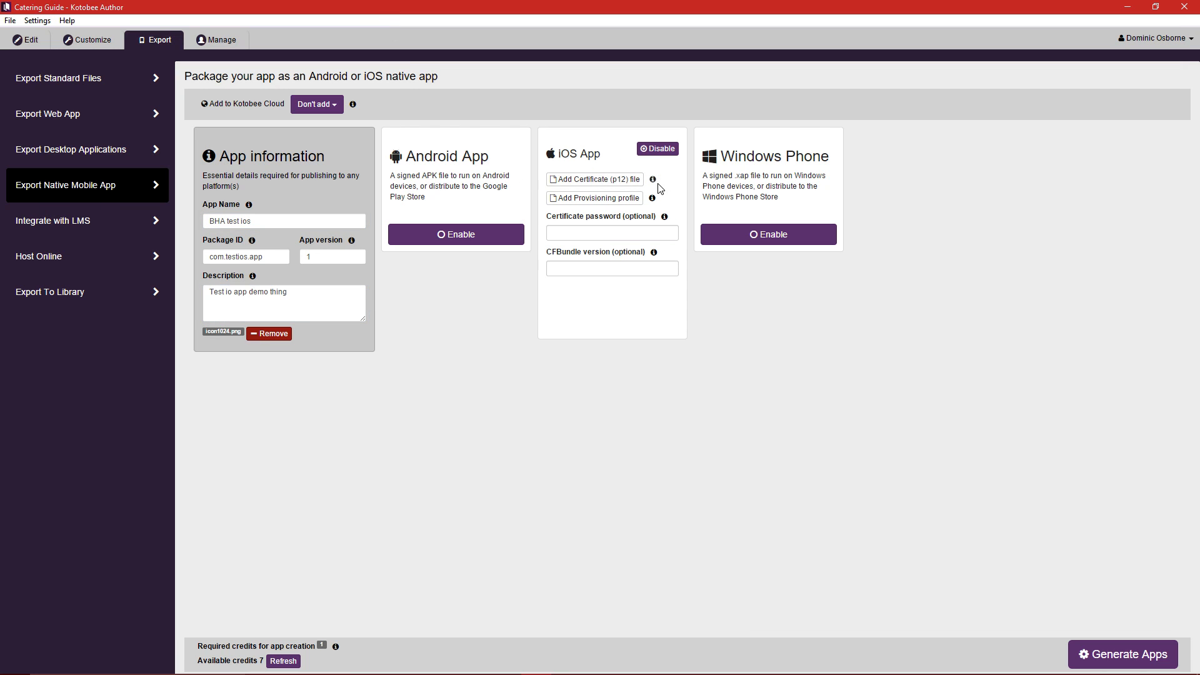
pyautogui.click(621, 178)
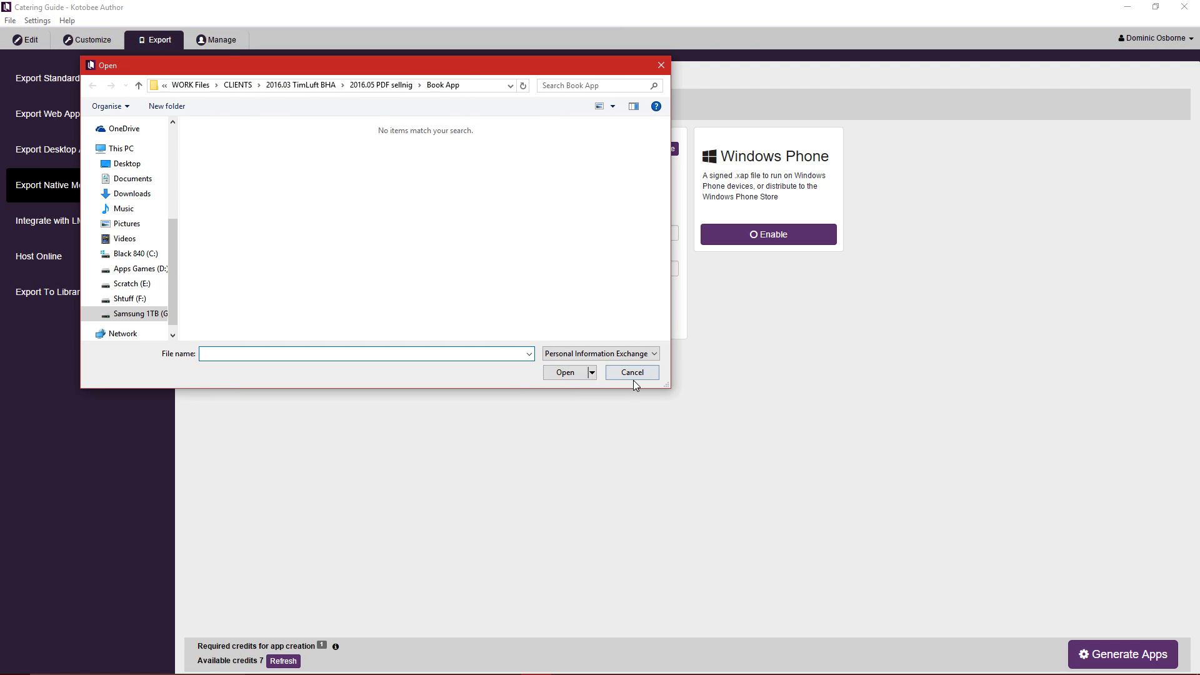
pyautogui.click(632, 378)
# Sort the OpenSSL bin folder by date modified and select the six newest files.
pyautogui.hotkey('alt', 'Tab')
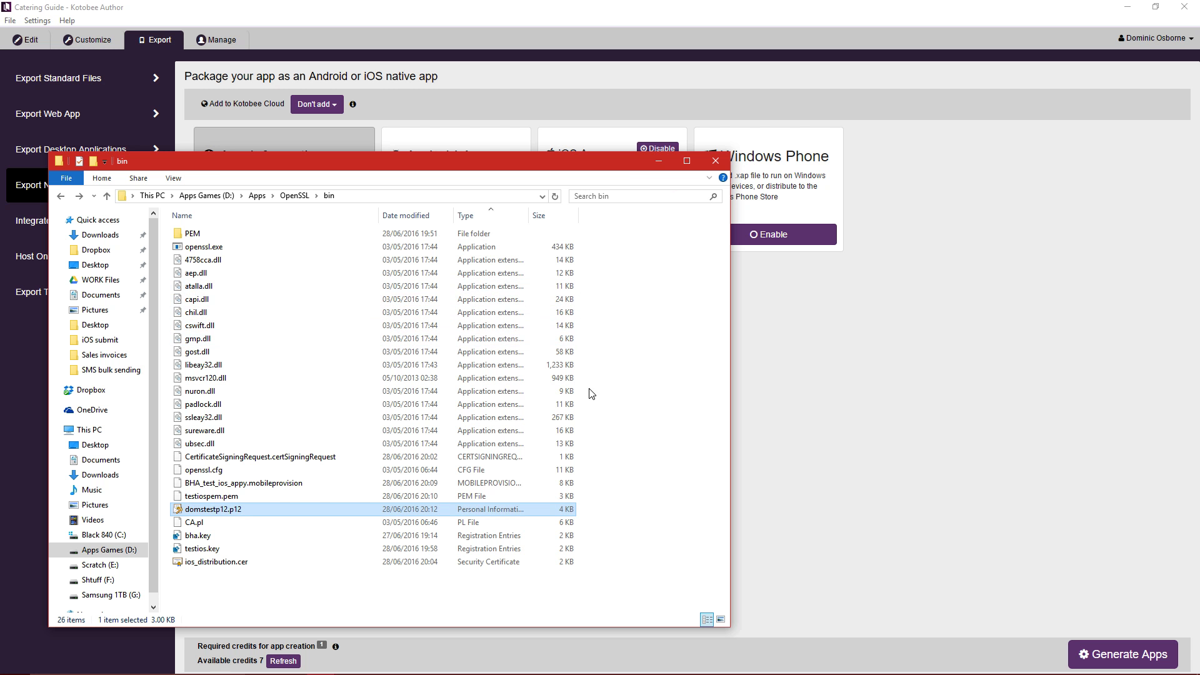
pyautogui.click(289, 601)
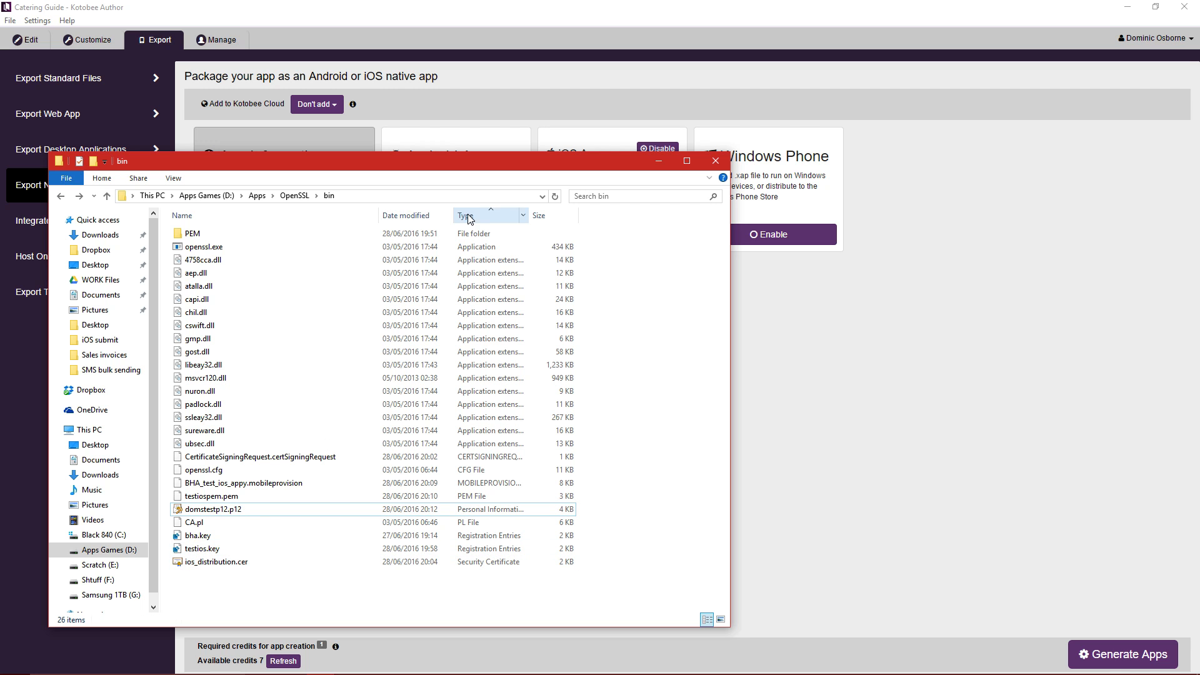
pyautogui.click(409, 216)
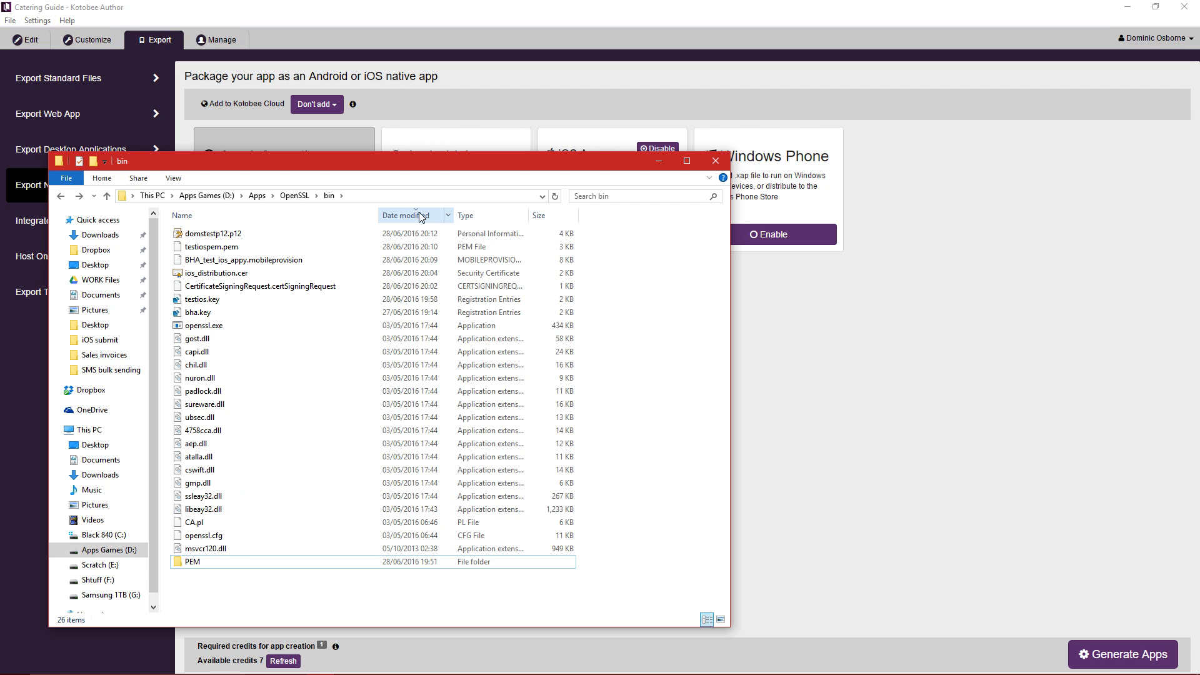
pyautogui.click(240, 234)
pyautogui.keyDown('ctrl'); pyautogui.click(241, 247); pyautogui.keyUp('ctrl')
pyautogui.keyDown('ctrl'); pyautogui.click(244, 260); pyautogui.keyUp('ctrl')
pyautogui.keyDown('ctrl'); pyautogui.click(253, 274); pyautogui.keyUp('ctrl')
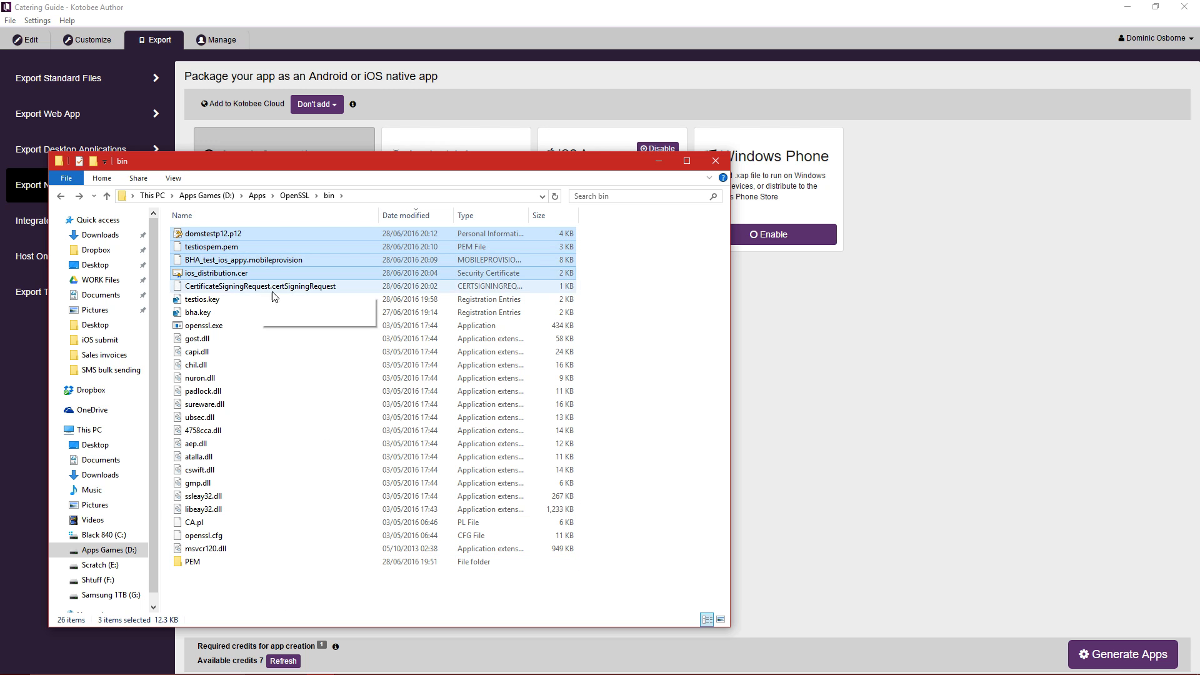
pyautogui.keyDown('ctrl'); pyautogui.click(273, 287); pyautogui.keyUp('ctrl')
pyautogui.keyDown('ctrl'); pyautogui.click(257, 300); pyautogui.keyUp('ctrl')
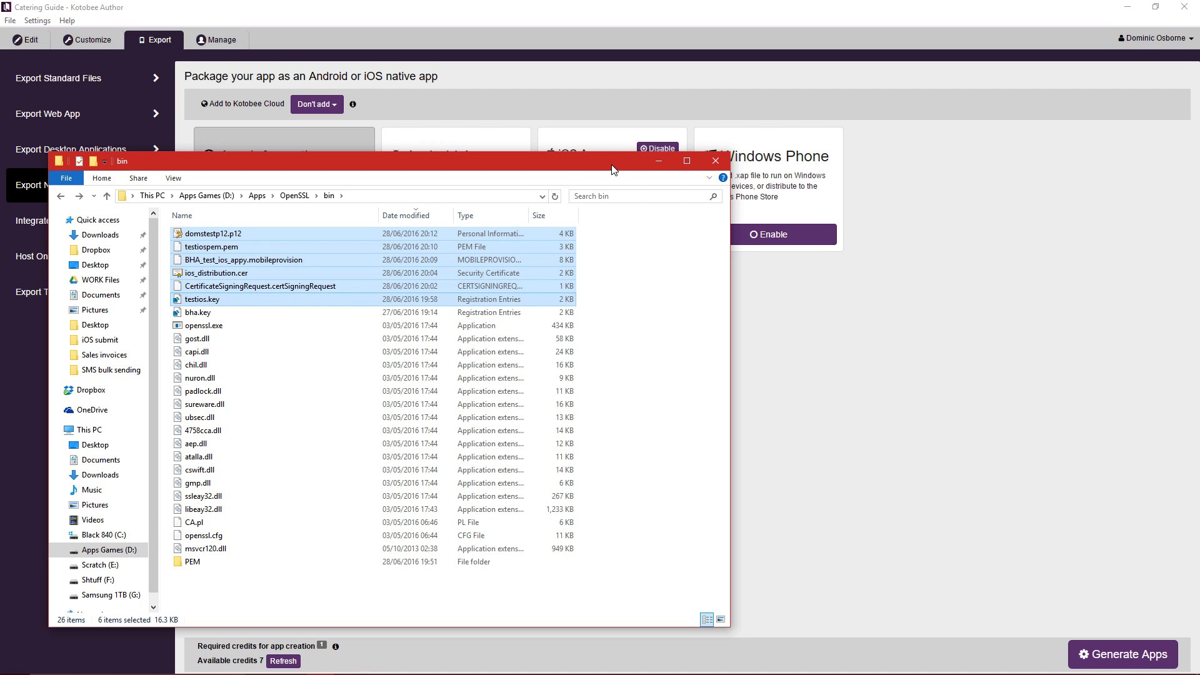
# Paste the six files into the test demo keys folder and widen the Name column.
pyautogui.moveTo(613, 168); pyautogui.dragTo(0, 159)
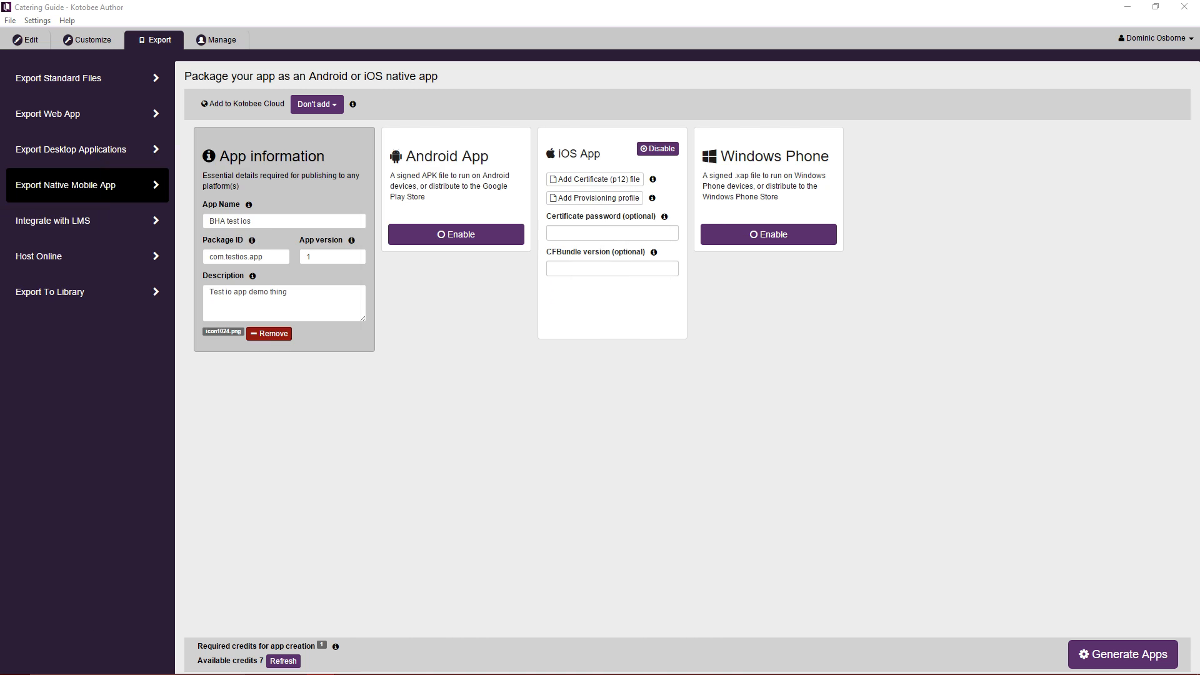
pyautogui.moveTo(812, 667)
pyautogui.moveTo(0, 100); pyautogui.dragTo(523, 153)
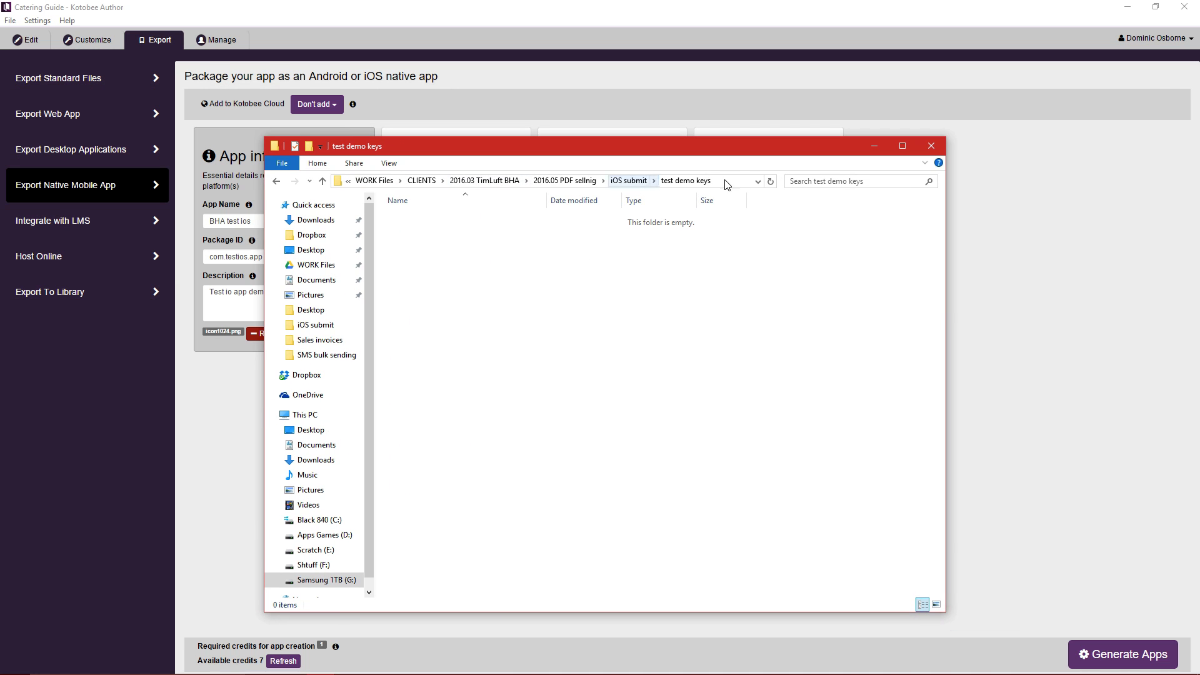
pyautogui.hotkey('ctrl', 'v')
pyautogui.click(582, 335)
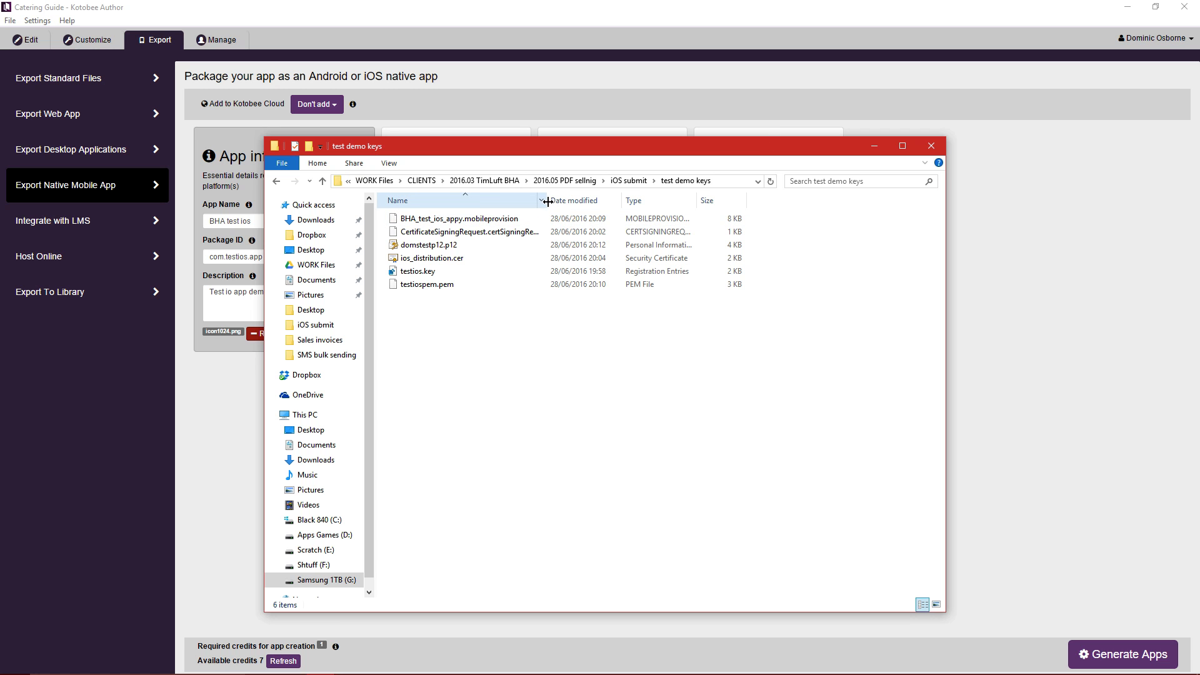
pyautogui.moveTo(551, 201); pyautogui.dragTo(601, 201)
pyautogui.moveTo(617, 152); pyautogui.dragTo(748, 164)
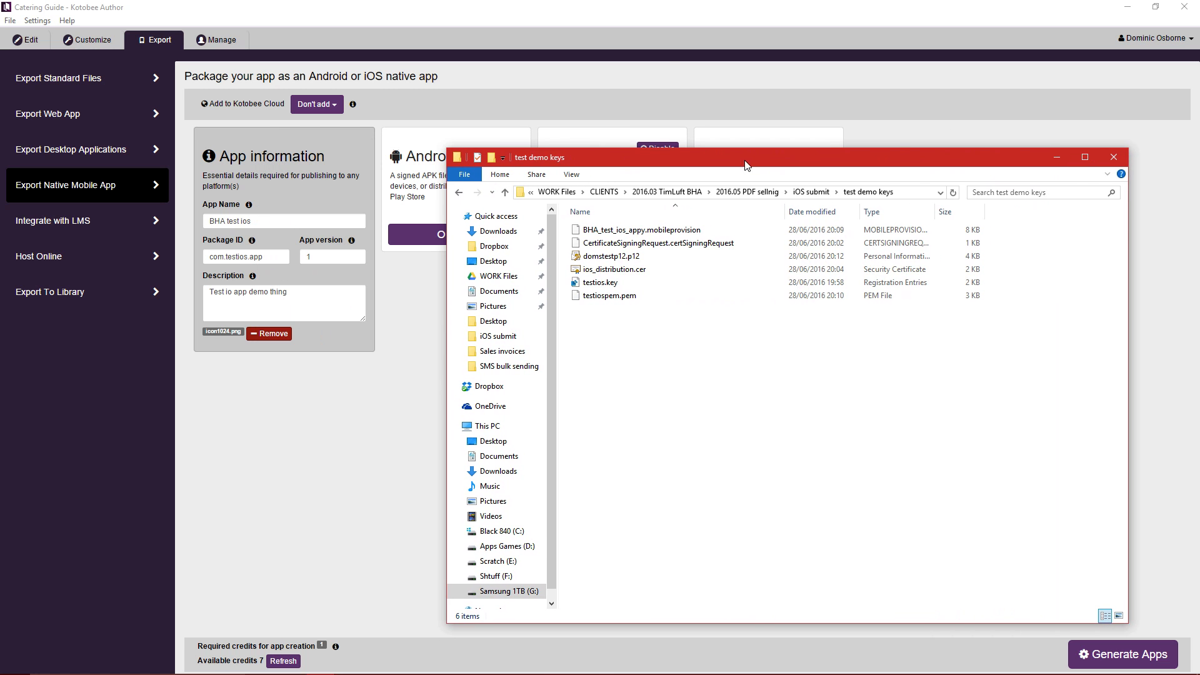
pyautogui.click(669, 55)
pyautogui.click(628, 180)
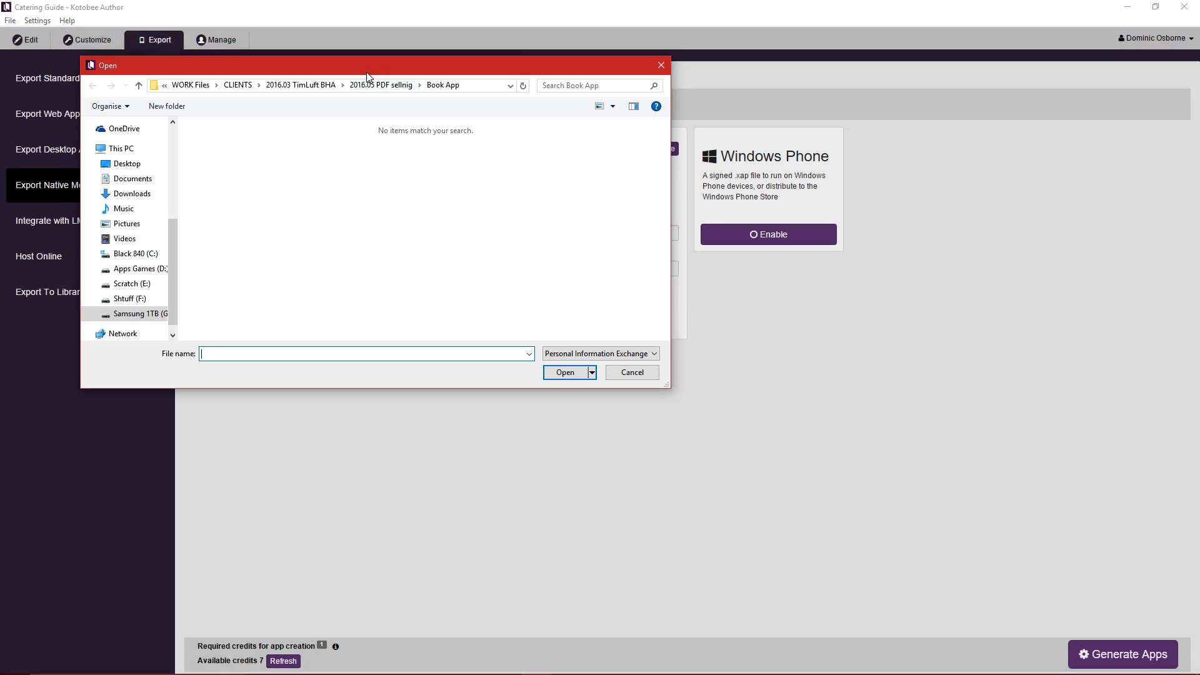
# Browse to iOS submit > test demo keys and attach domstestp12.p12 as the iOS certificate.
pyautogui.click(380, 85)
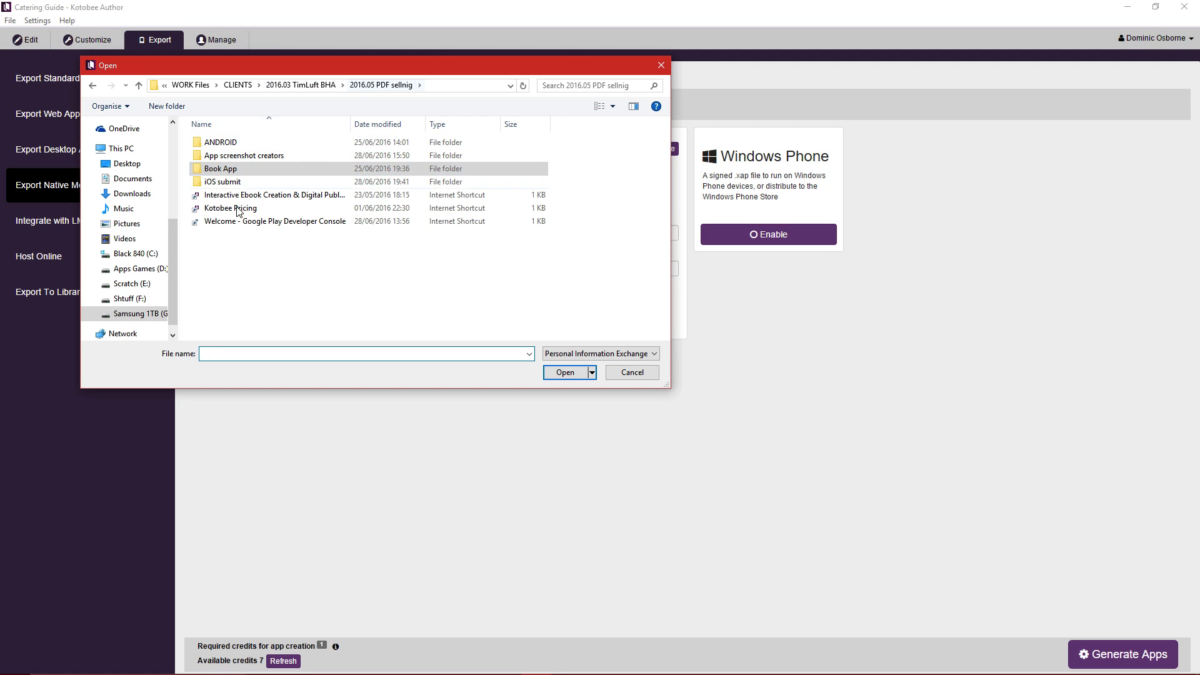
pyautogui.doubleClick(224, 182)
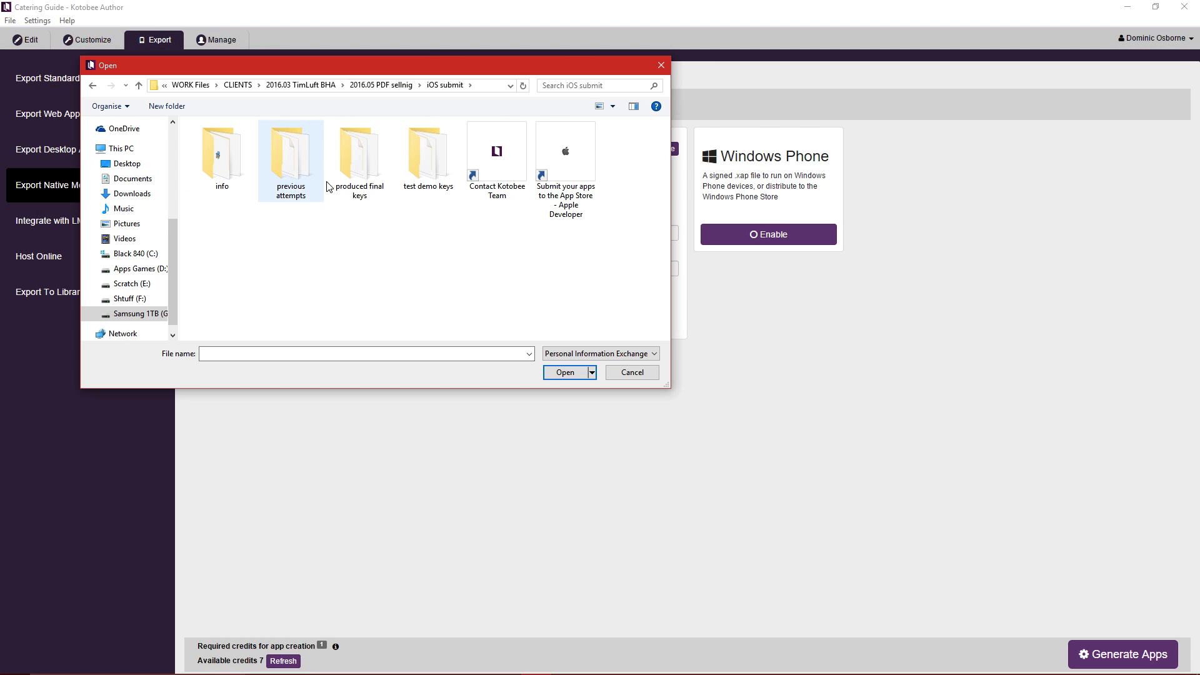
pyautogui.doubleClick(432, 155)
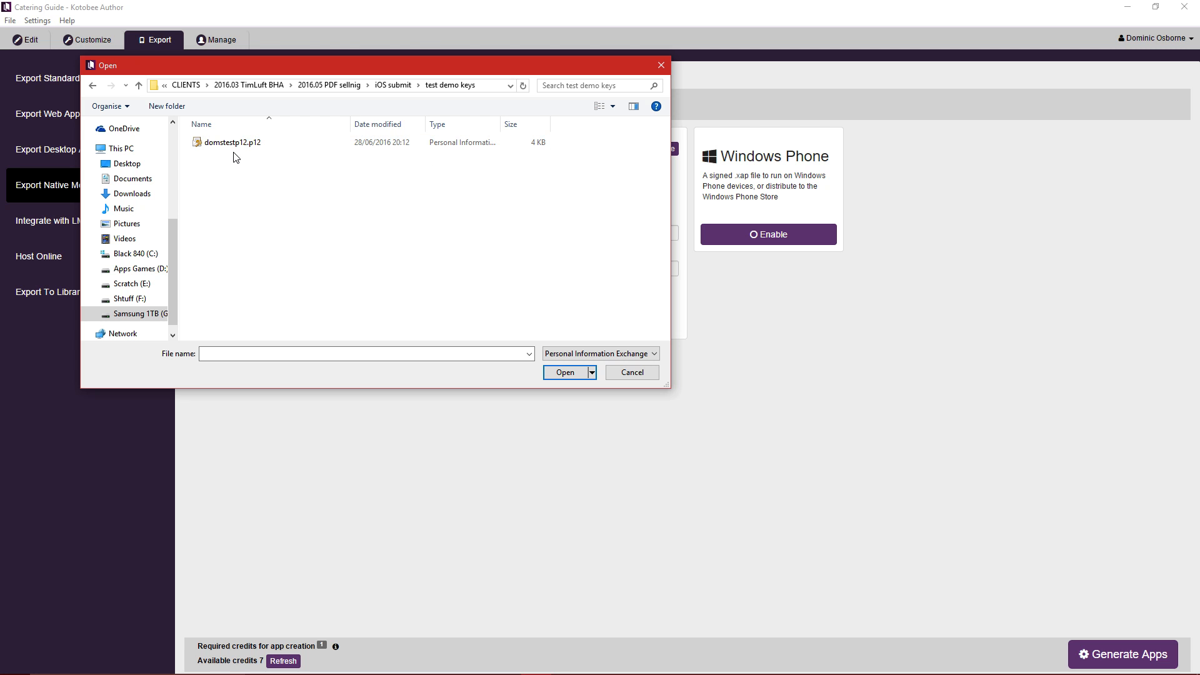
pyautogui.click(237, 150)
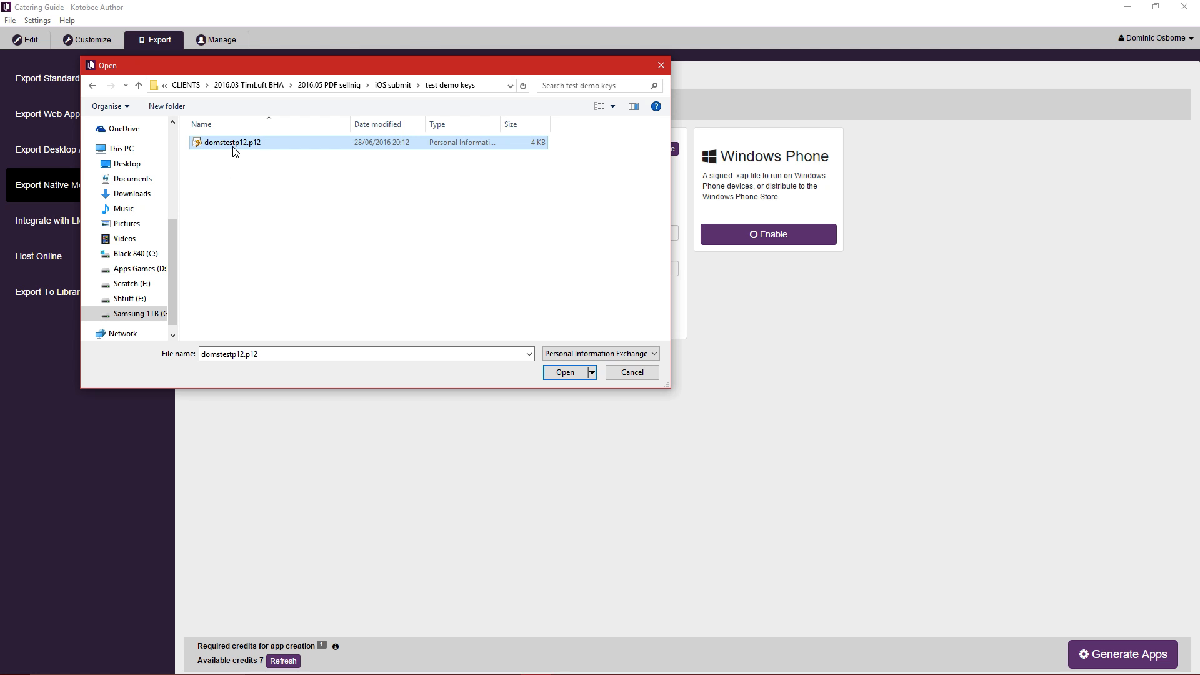
pyautogui.click(558, 379)
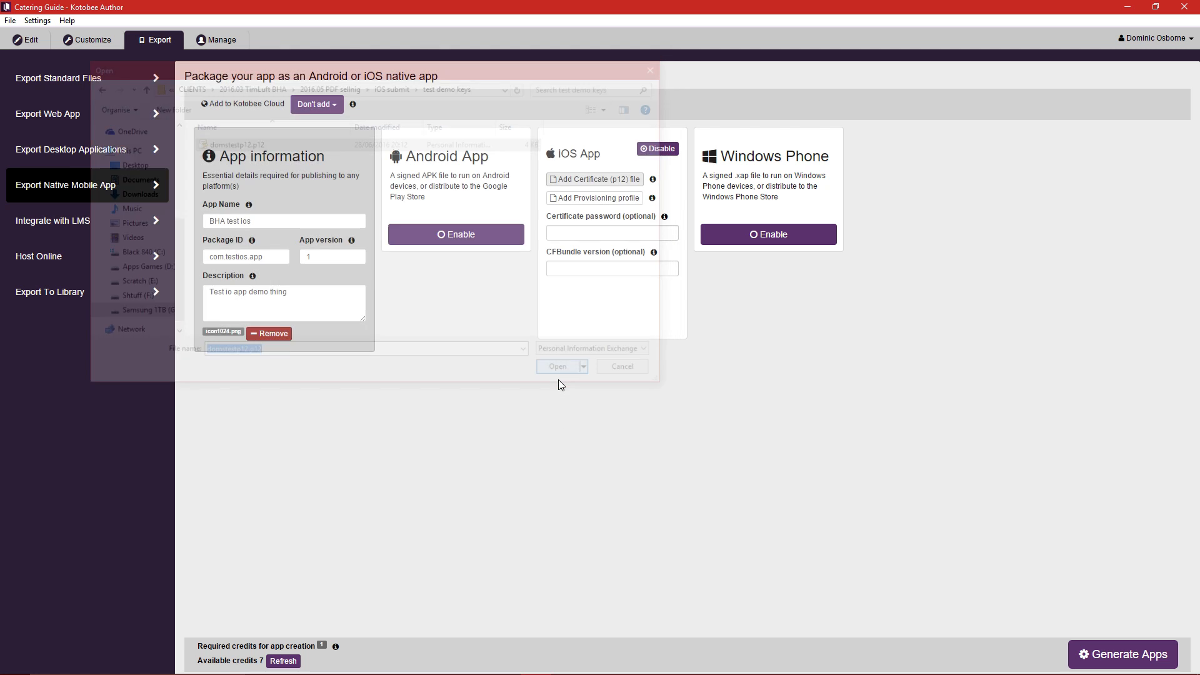
pyautogui.click(629, 204)
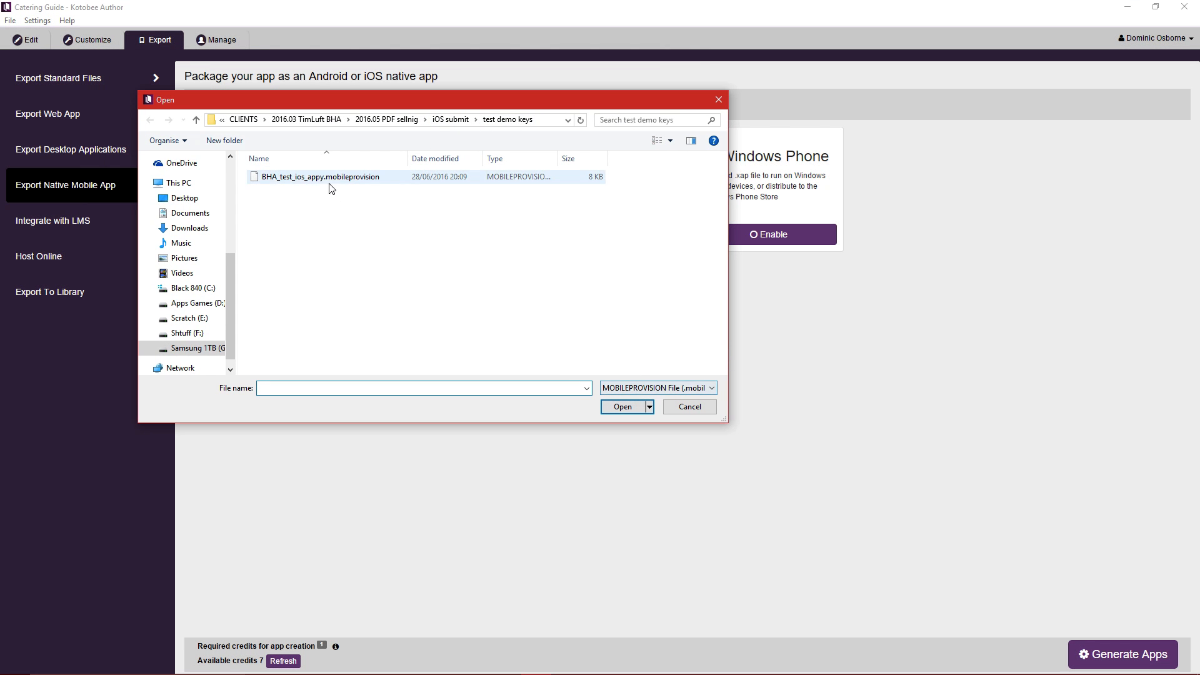
# Choose BHA_test_ios_appy.mobileprovision from test demo keys as the provisioning profile.
pyautogui.click(690, 387)
pyautogui.click(548, 420)
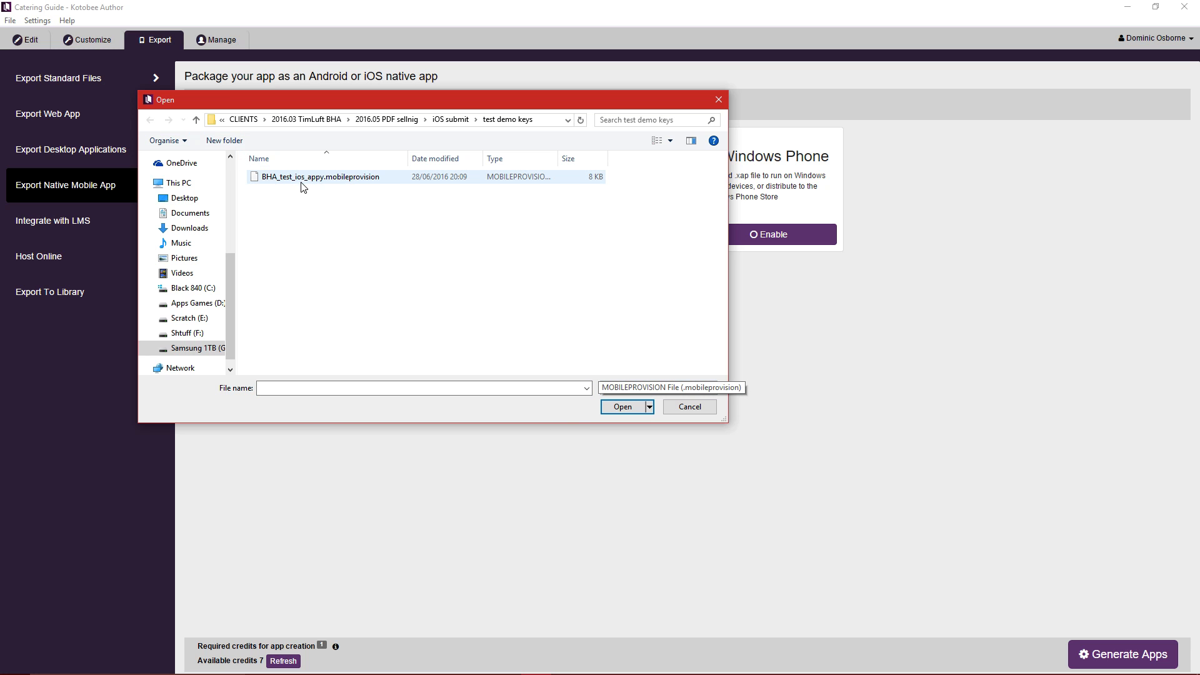
pyautogui.click(325, 184)
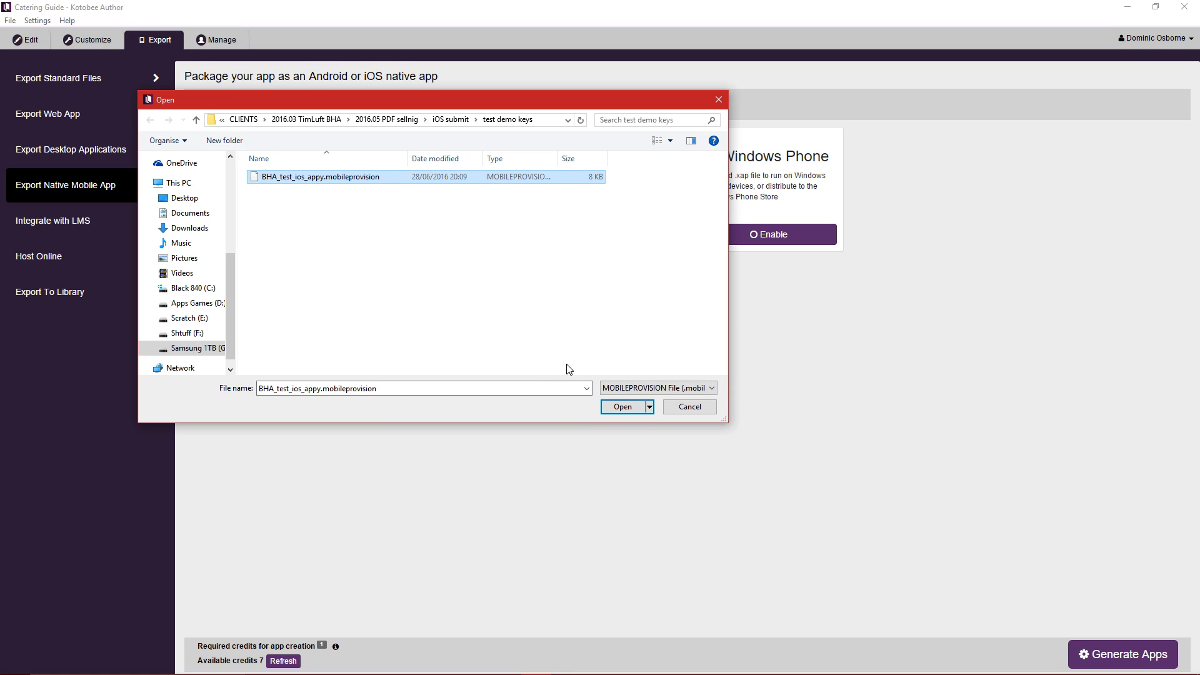
pyautogui.click(635, 406)
pyautogui.click(618, 249)
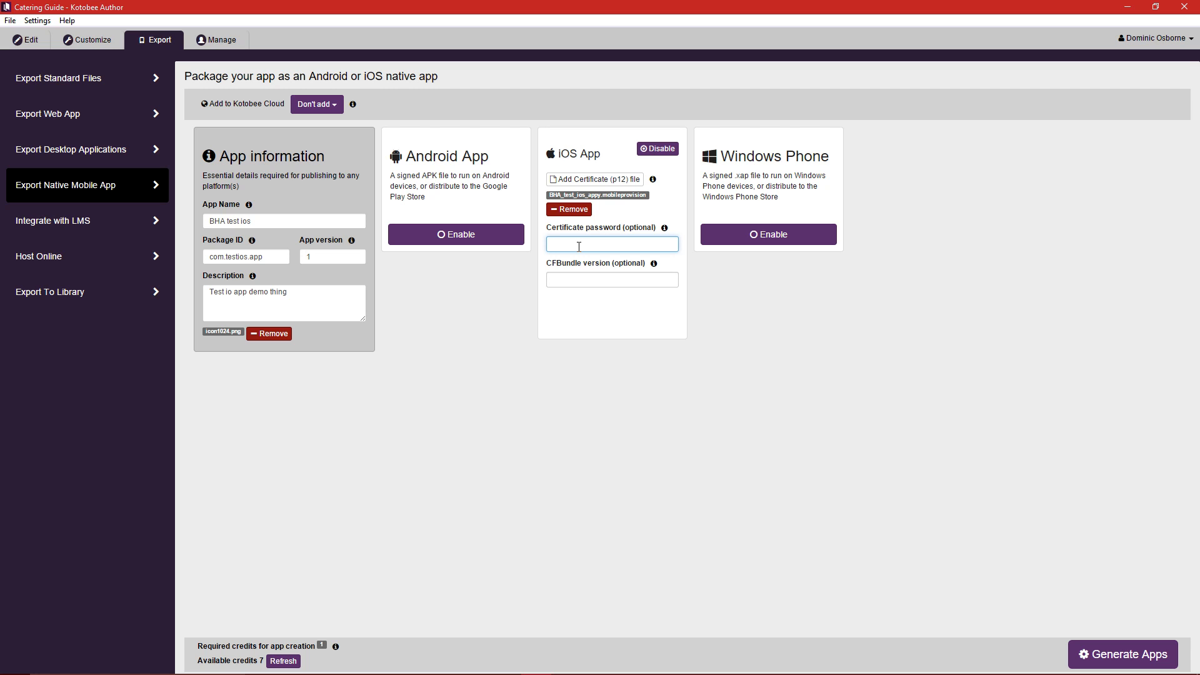
# Enter the certificate password and set CFBundle version to 1.
pyautogui.write('123456')
pyautogui.click(600, 279)
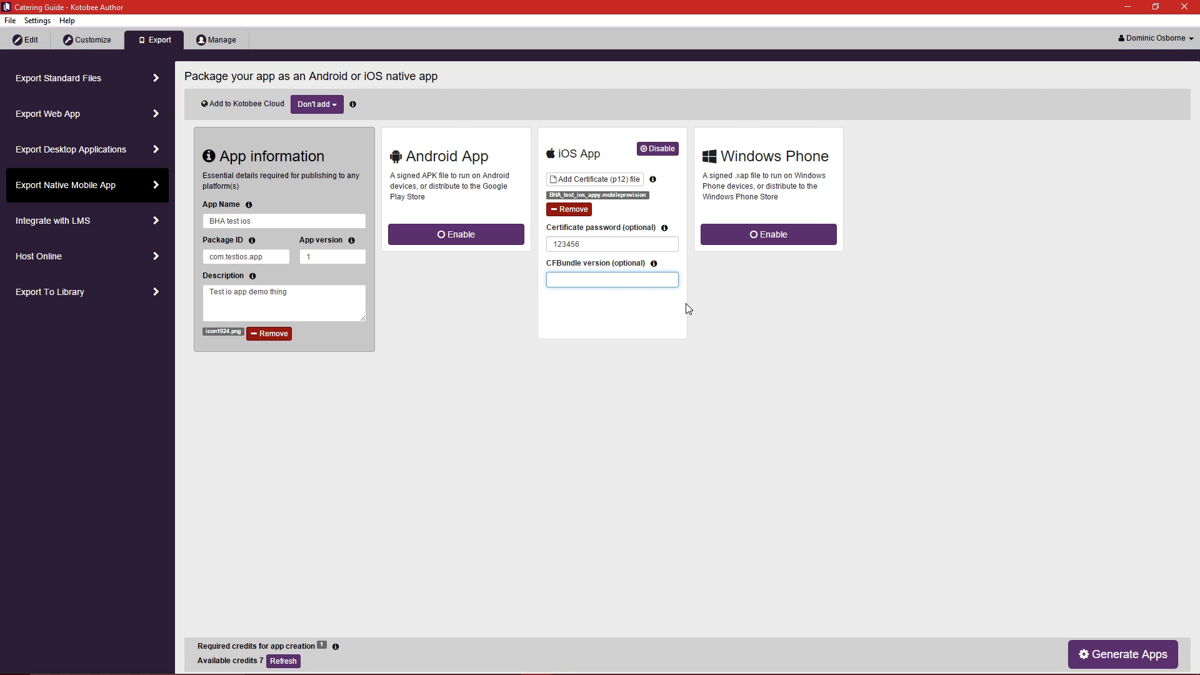
pyautogui.write('1')
# Select and deselect the text in the Certificate password field to check it.
pyautogui.click(666, 243)
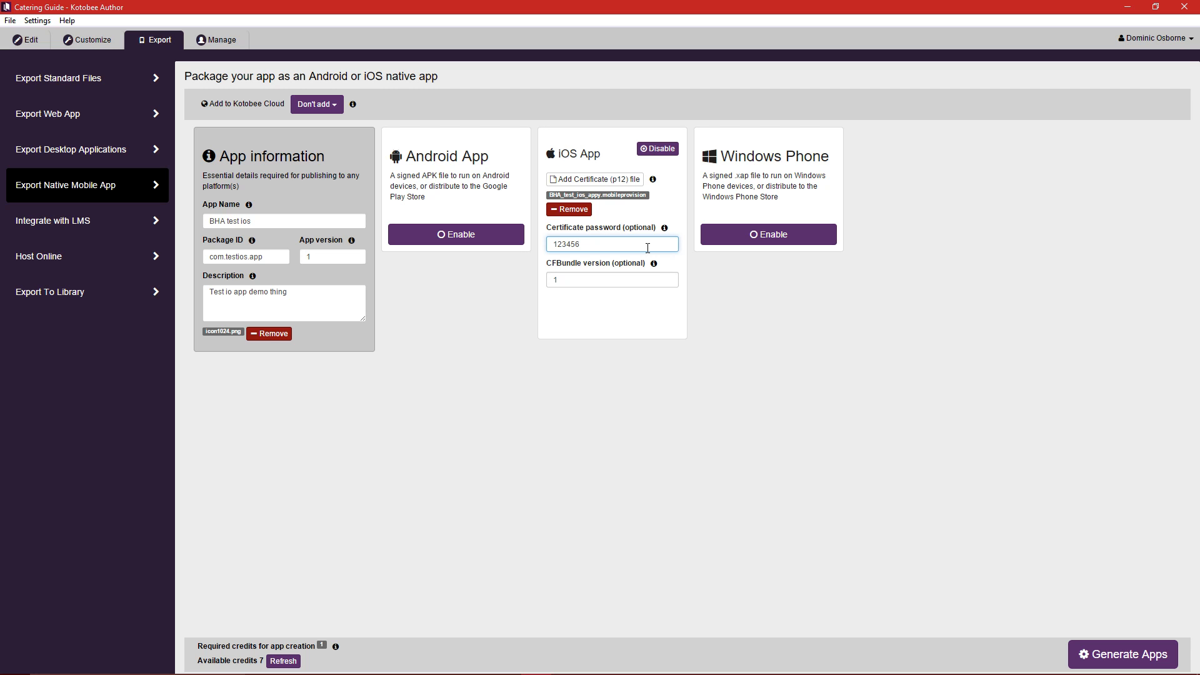
pyautogui.hotkey('ctrl', 'a')
pyautogui.click(606, 247)
pyautogui.moveTo(606, 247); pyautogui.dragTo(509, 254)
pyautogui.click(628, 240)
pyautogui.moveTo(629, 240); pyautogui.dragTo(472, 245)
pyautogui.click(608, 244)
# Dismiss the missing-certificate alert and reattach domstestp12.p12 as the iOS certificate.
pyautogui.click(1093, 656)
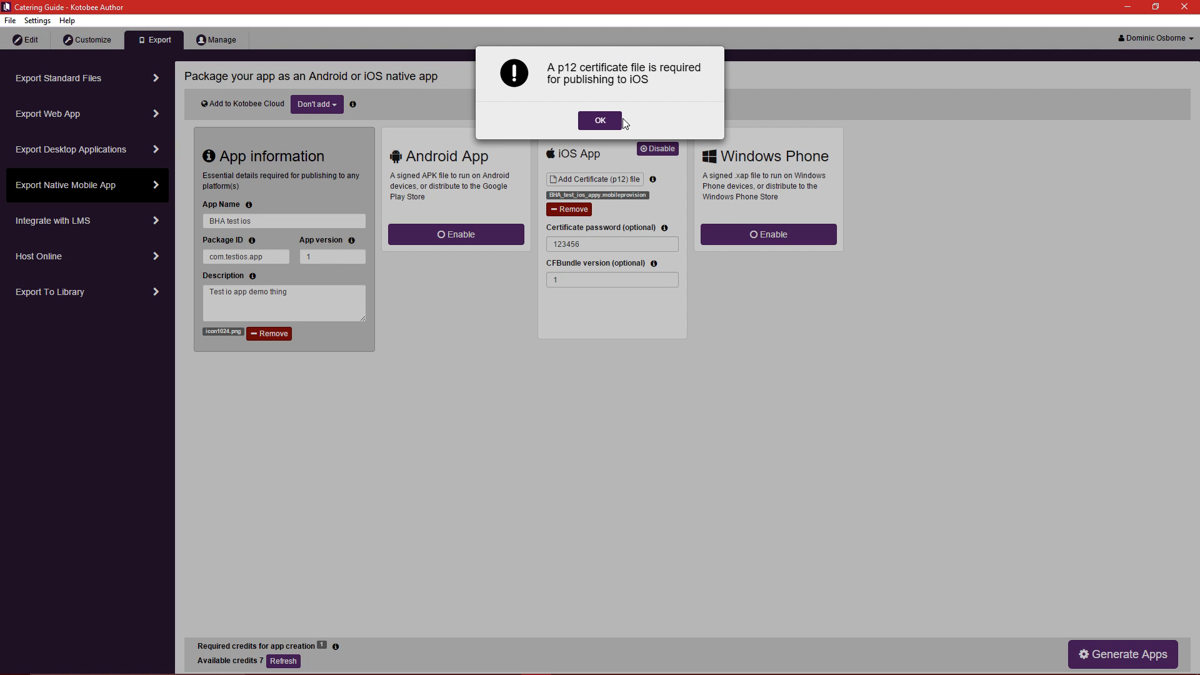
pyautogui.click(600, 120)
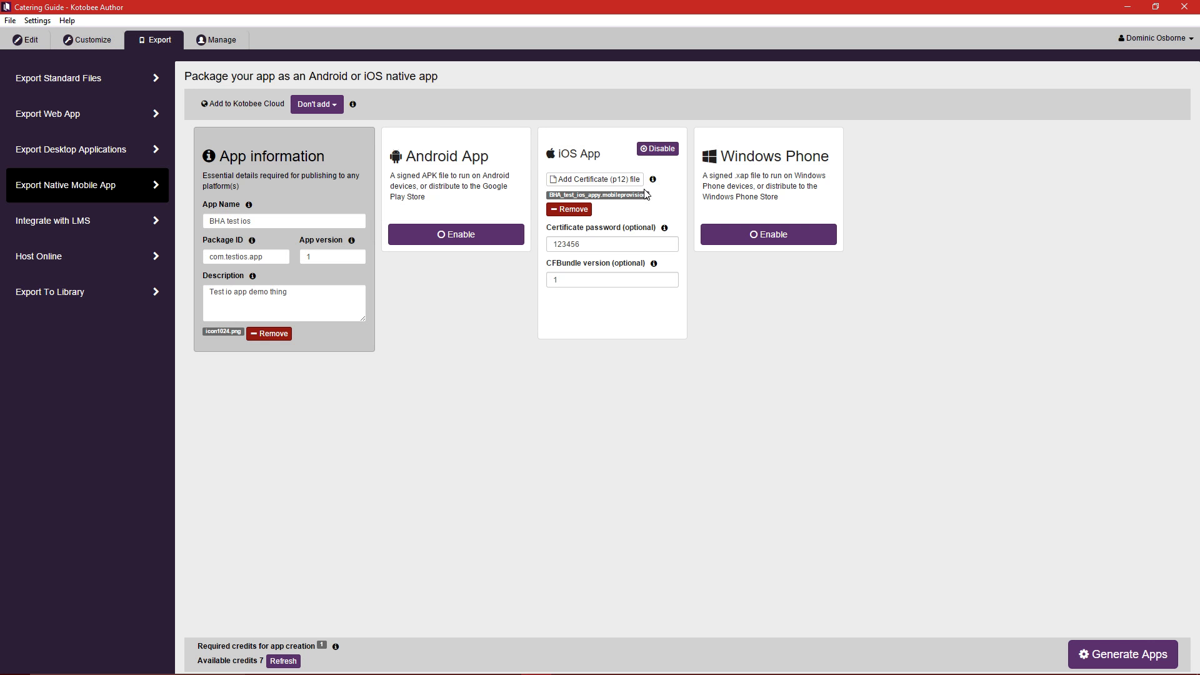
pyautogui.click(593, 180)
pyautogui.click(377, 180)
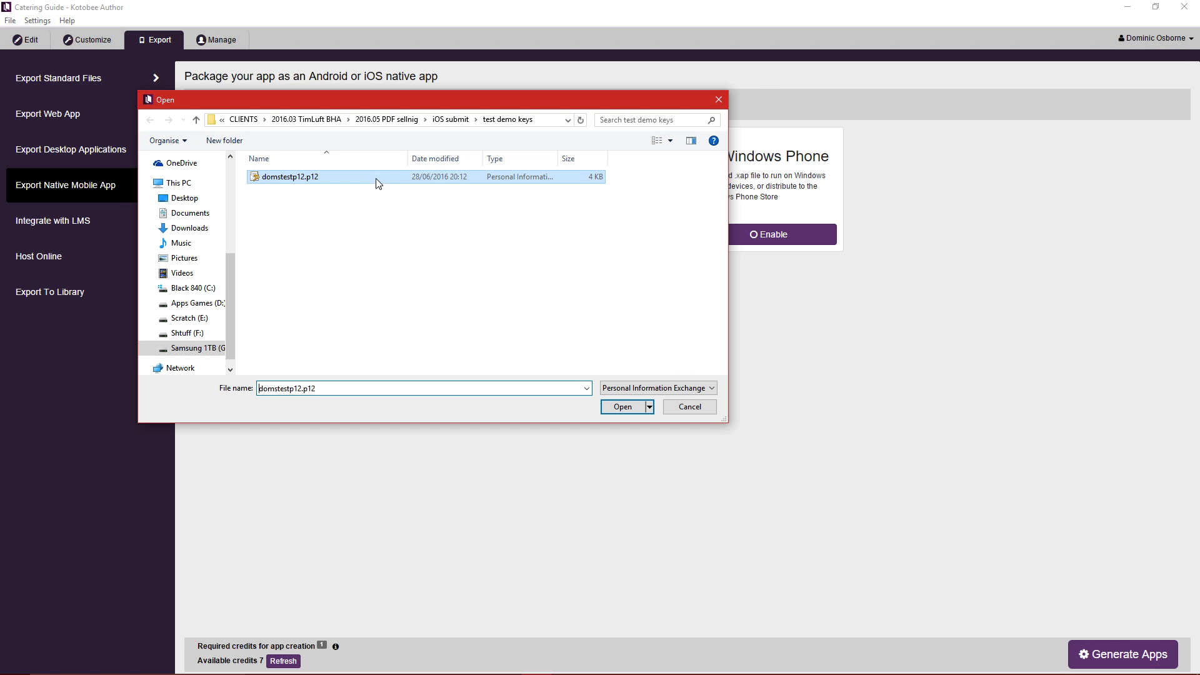
pyautogui.click(621, 407)
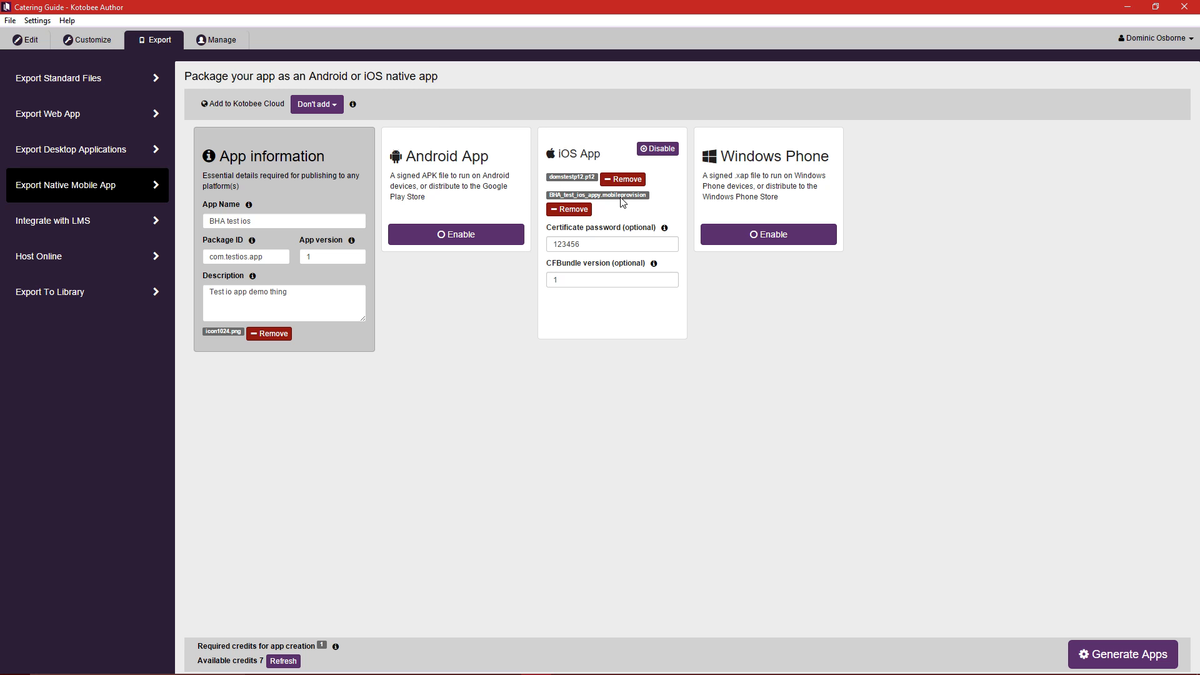
# Generate the iOS app and acknowledge the build-queue confirmation dialog.
pyautogui.moveTo(1190, 661)
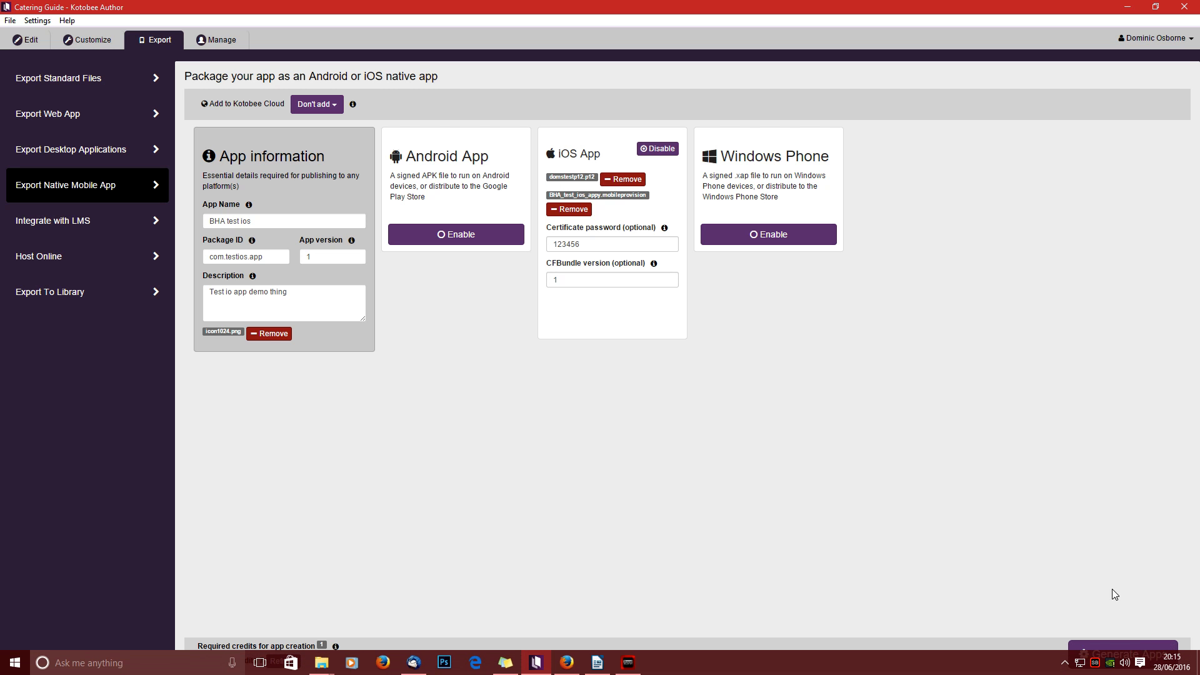
pyautogui.click(1123, 653)
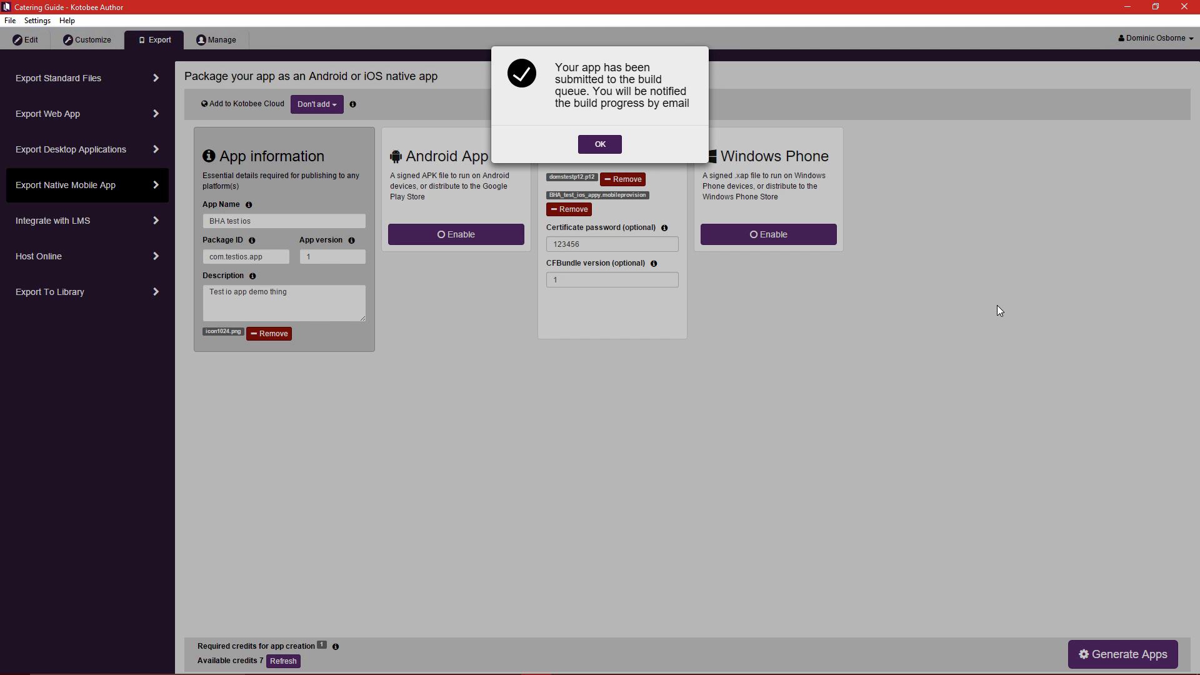
pyautogui.click(615, 145)
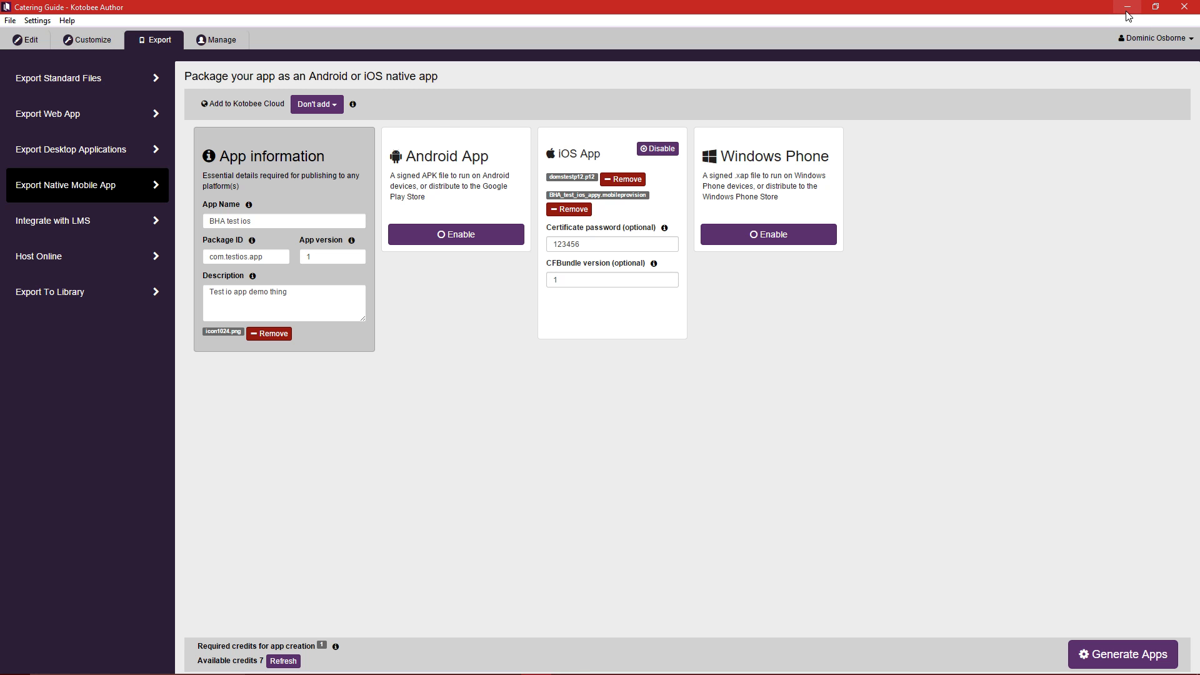
# Finish the BHA test ios appy provisioning profile in Firefox, then minimise the browser.
pyautogui.click(1159, 14)
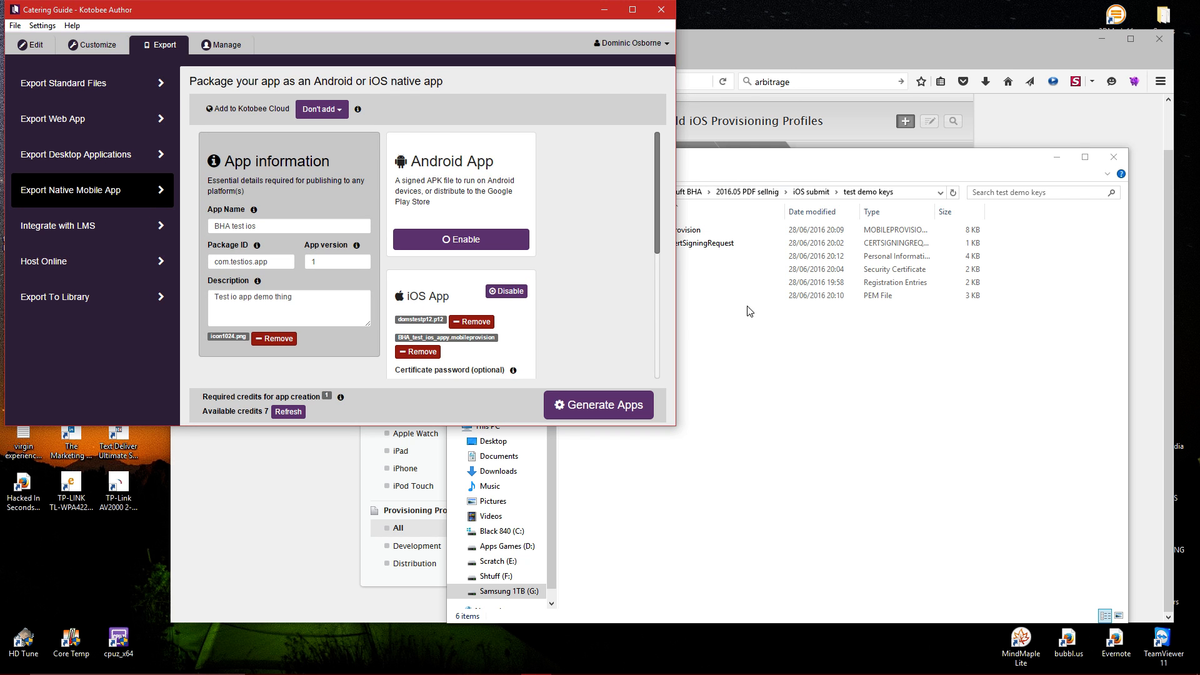
pyautogui.click(805, 70)
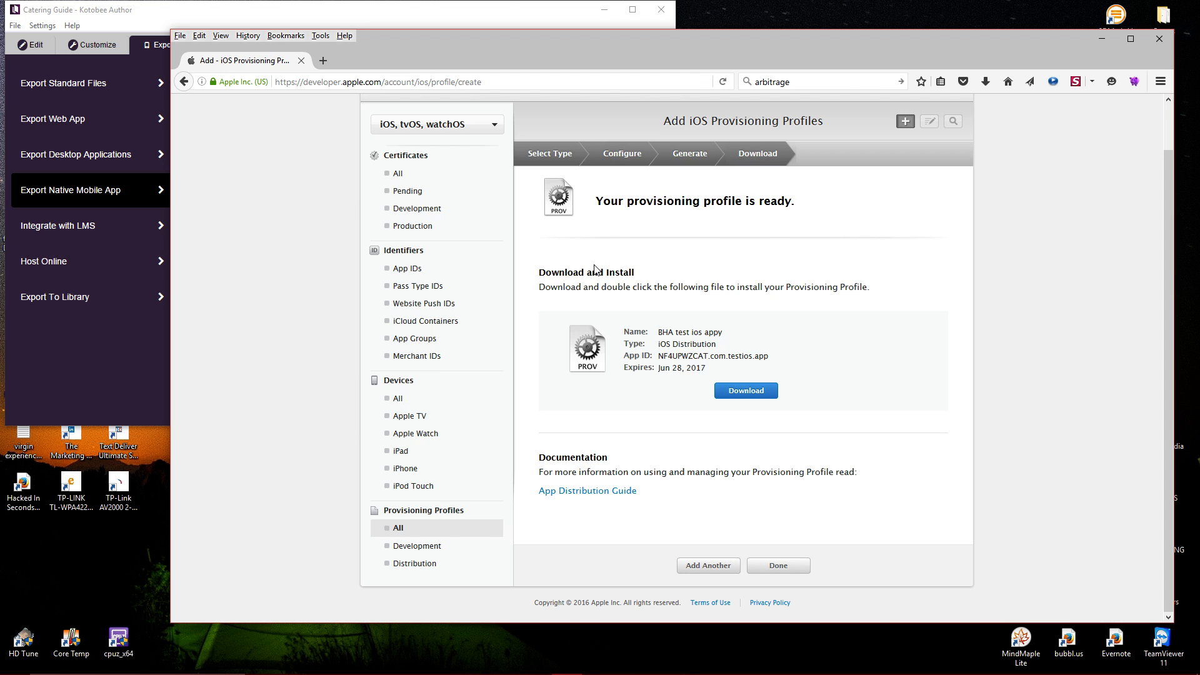
pyautogui.click(777, 567)
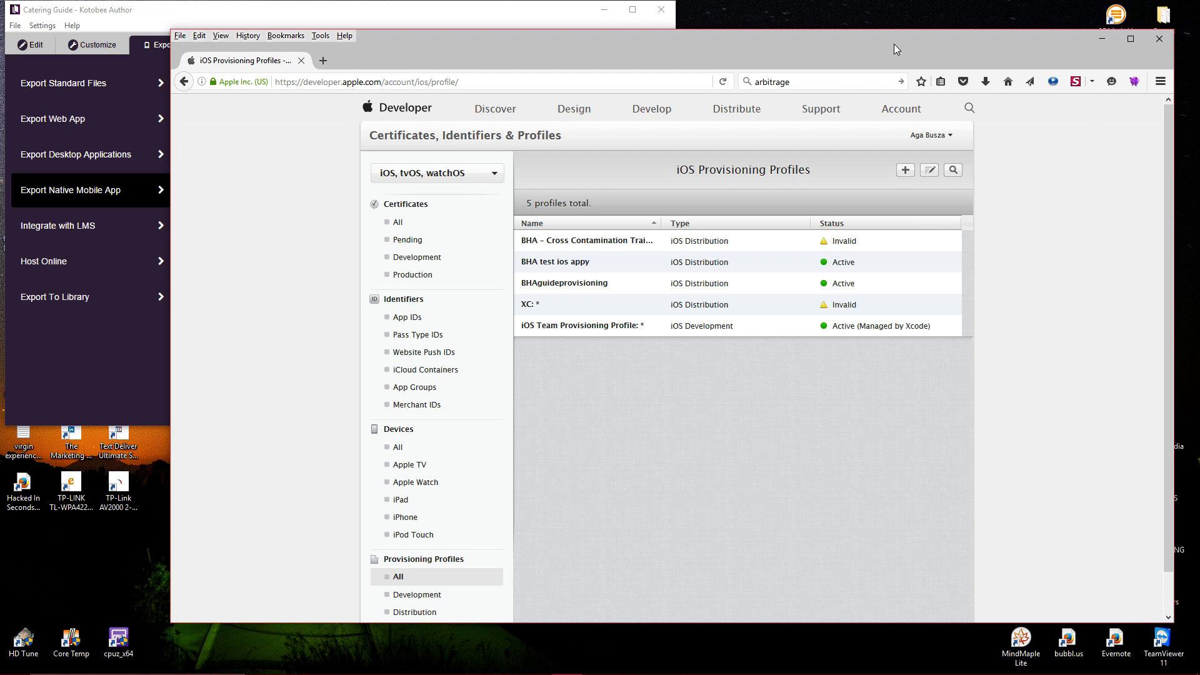
pyautogui.click(1101, 39)
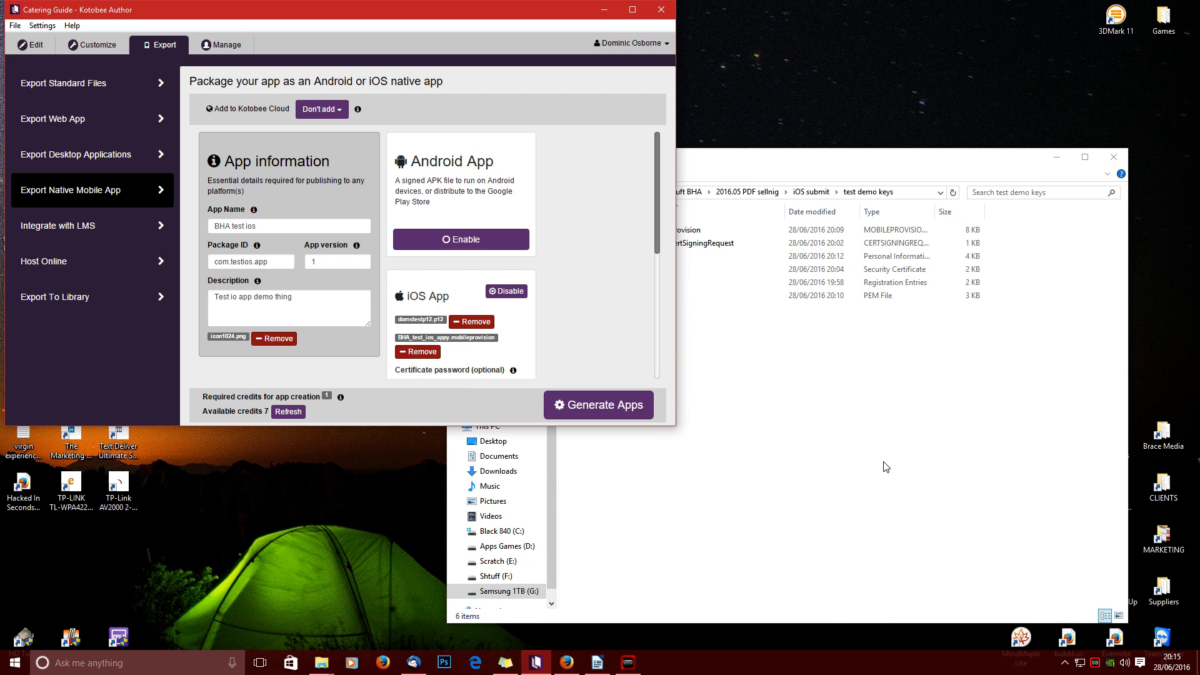
pyautogui.click(885, 466)
# Shift the test demo keys folder window up and to the right, then bring the mail inbox back in front.
pyautogui.moveTo(814, 155); pyautogui.dragTo(784, 150)
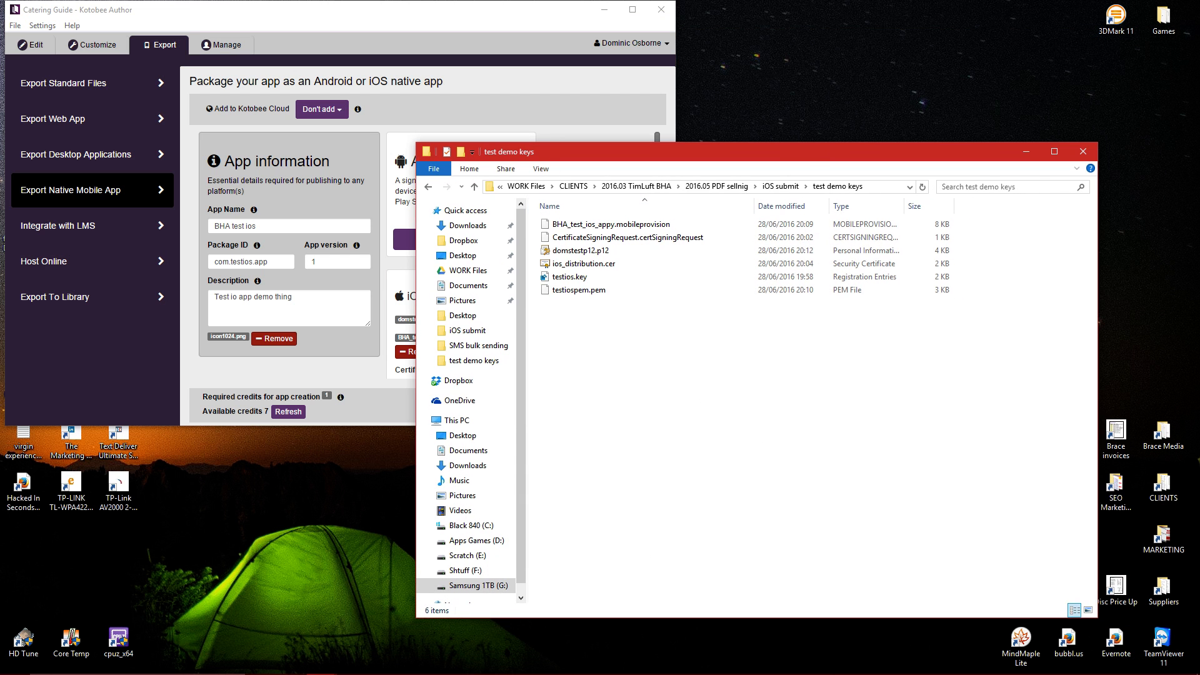
pyautogui.click(413, 668)
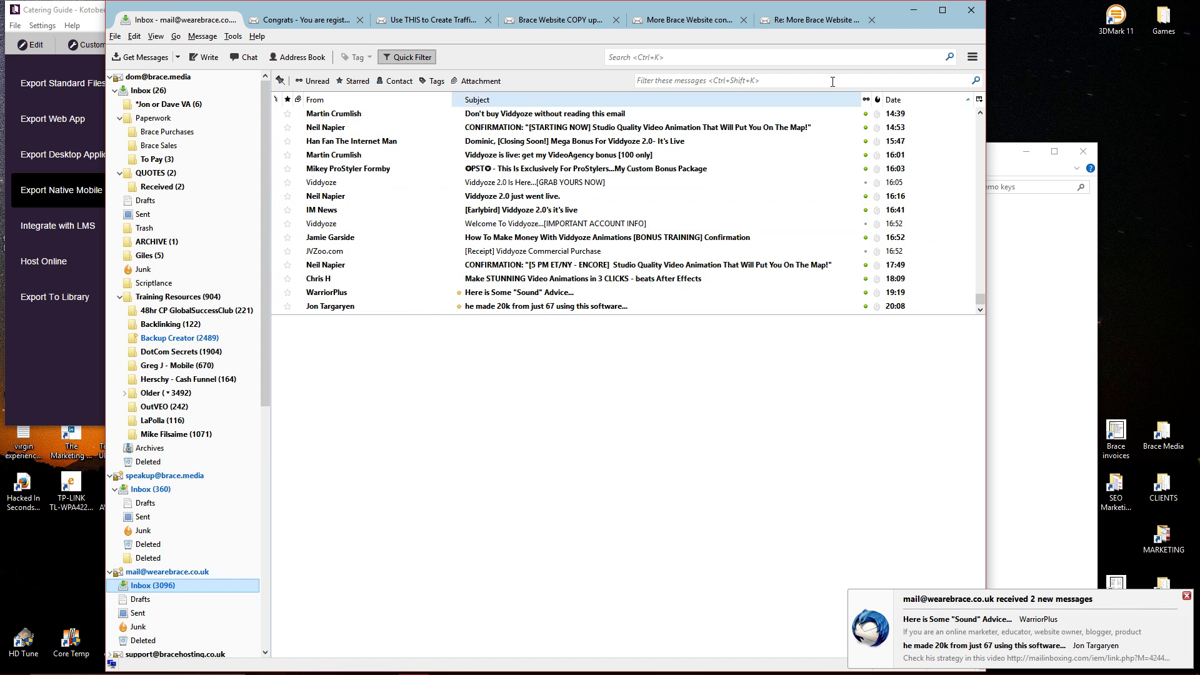
pyautogui.click(914, 11)
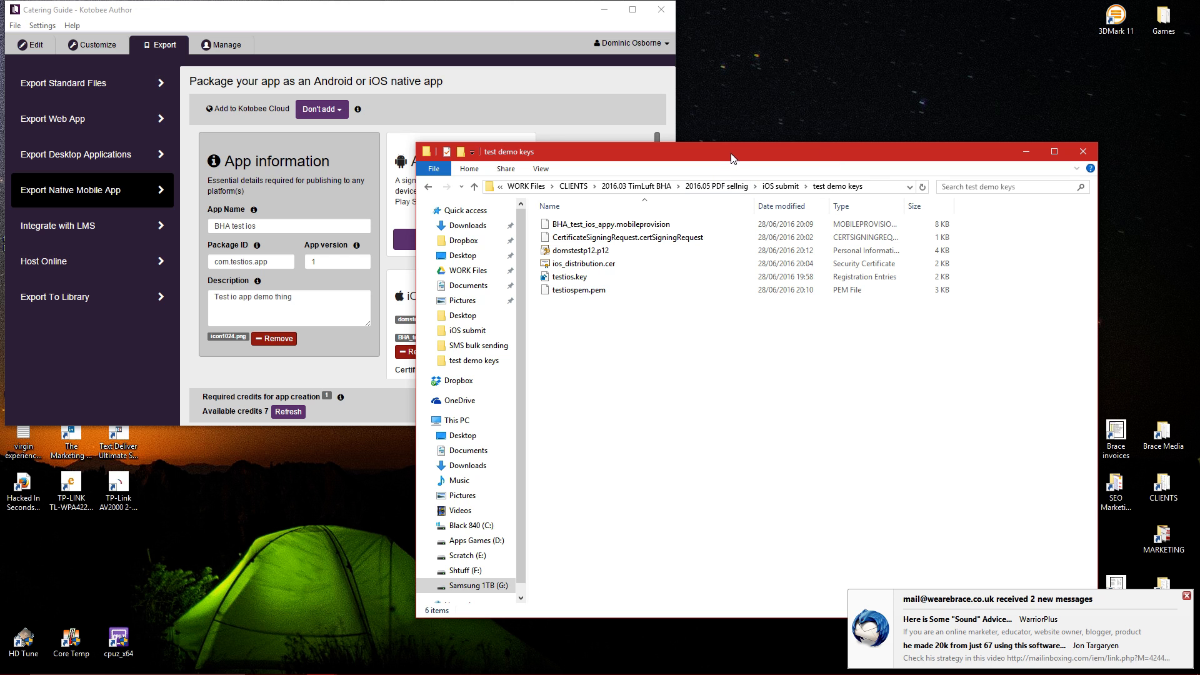
pyautogui.moveTo(732, 157); pyautogui.dragTo(800, 101)
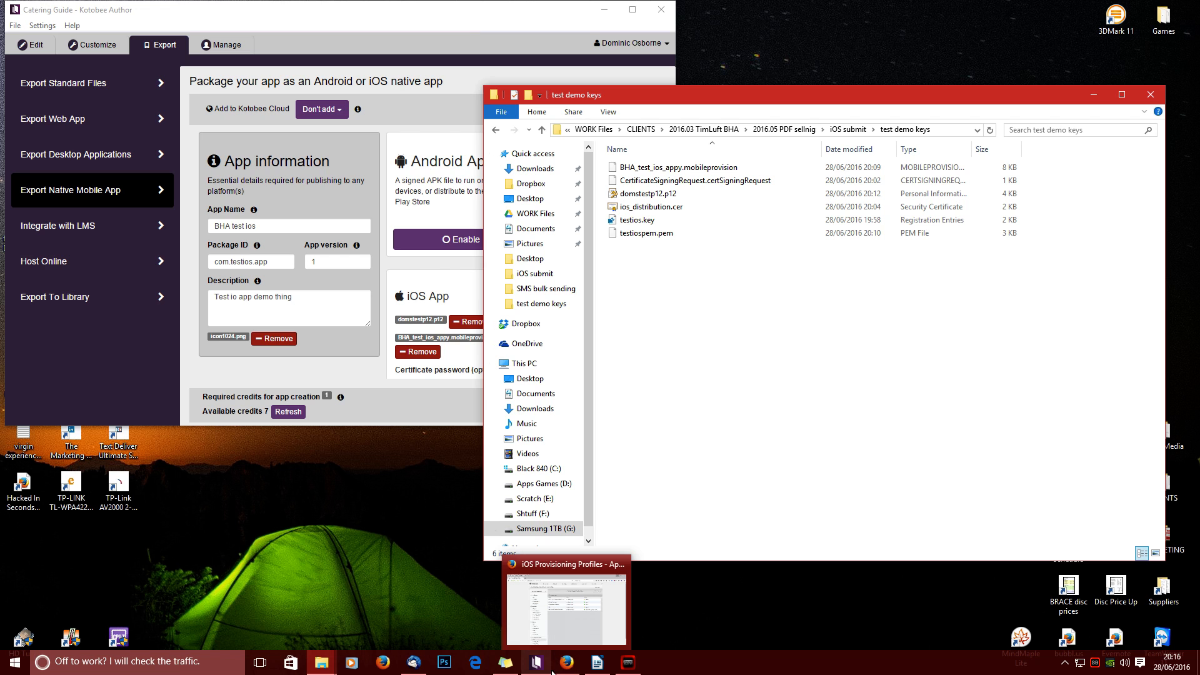
pyautogui.click(414, 662)
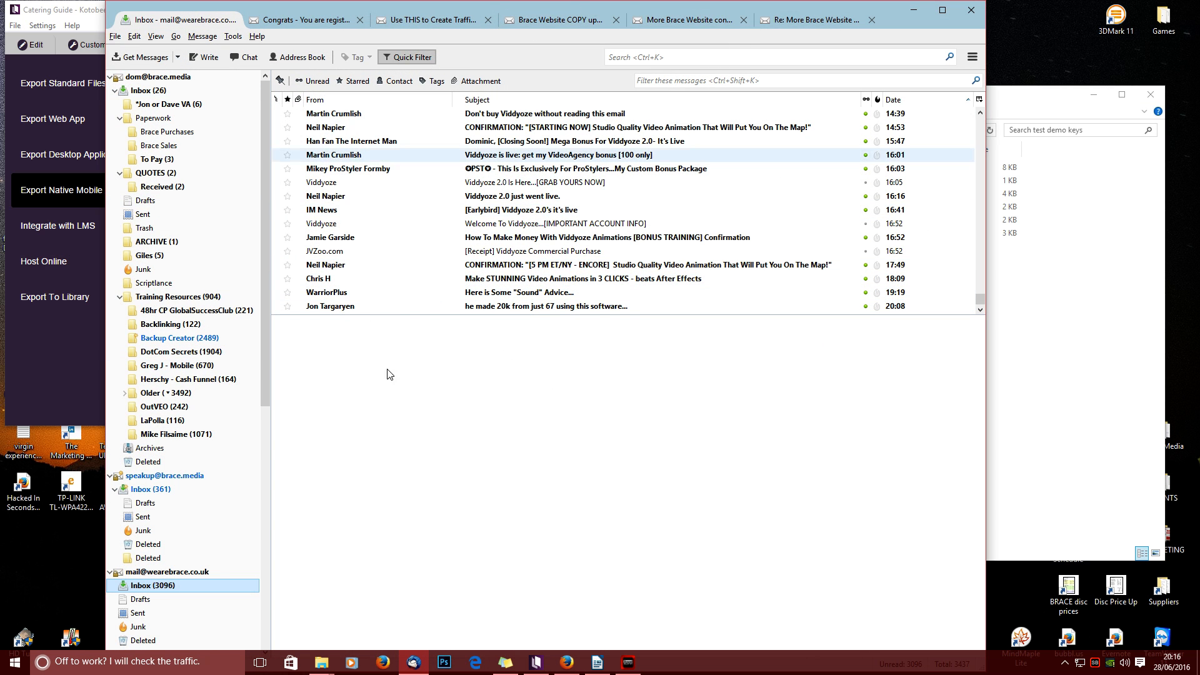
# Minimise Thunderbird after looking over the inbox for the build email.
pyautogui.click(916, 10)
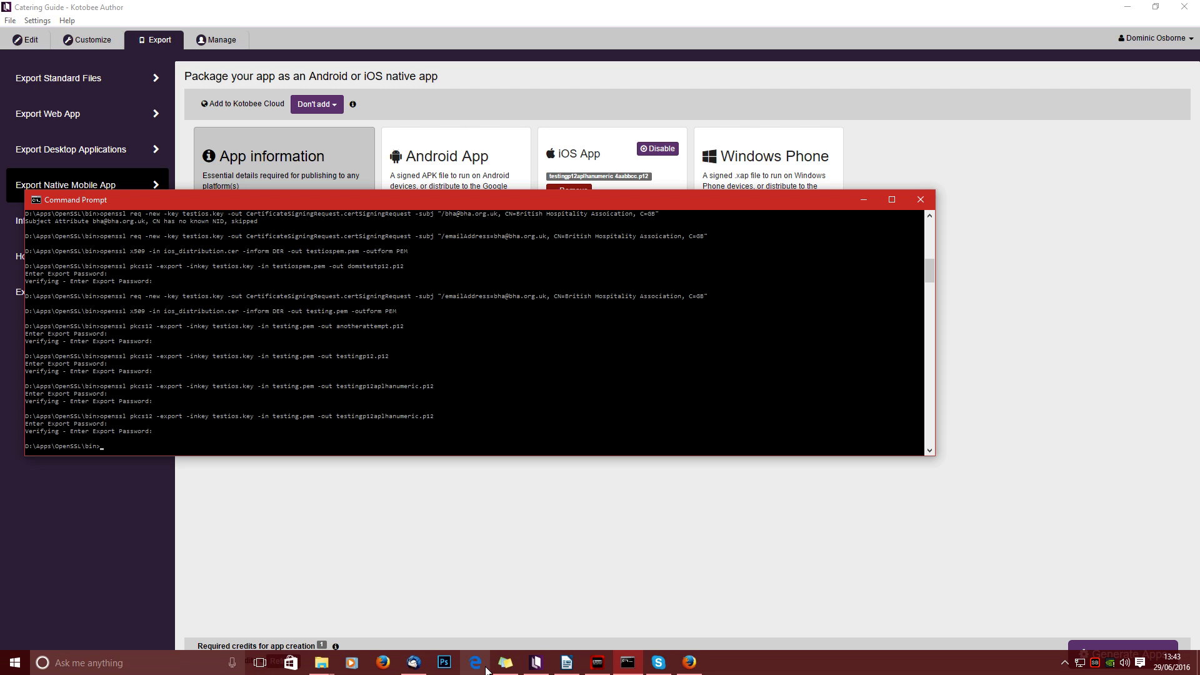
# Bring Thunderbird forward and open Kotobee's 'Your app was rejected' email for BHA test ios.
pyautogui.moveTo(500, 669)
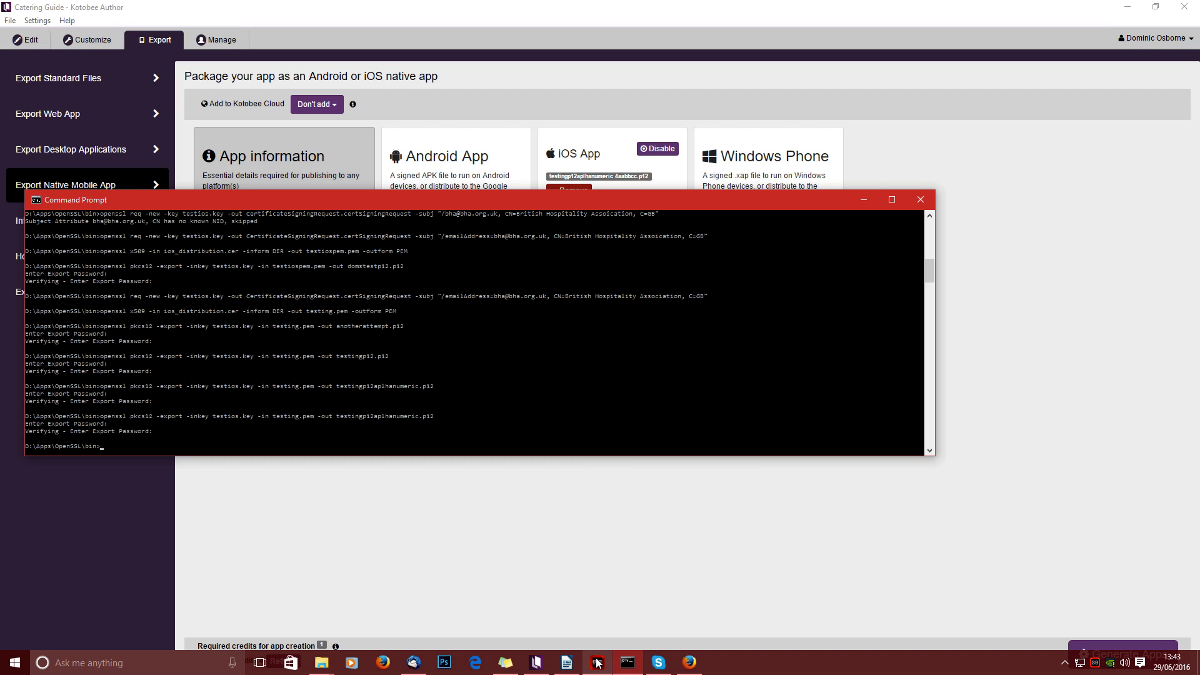
pyautogui.moveTo(597, 663)
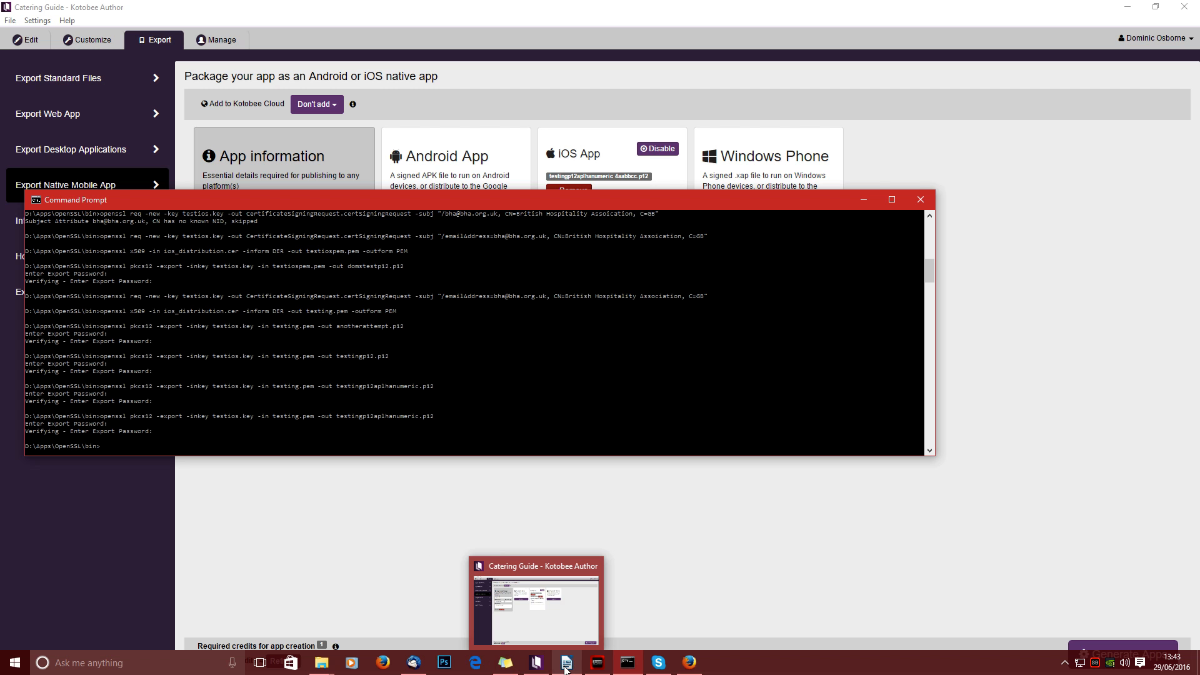
pyautogui.moveTo(420, 668)
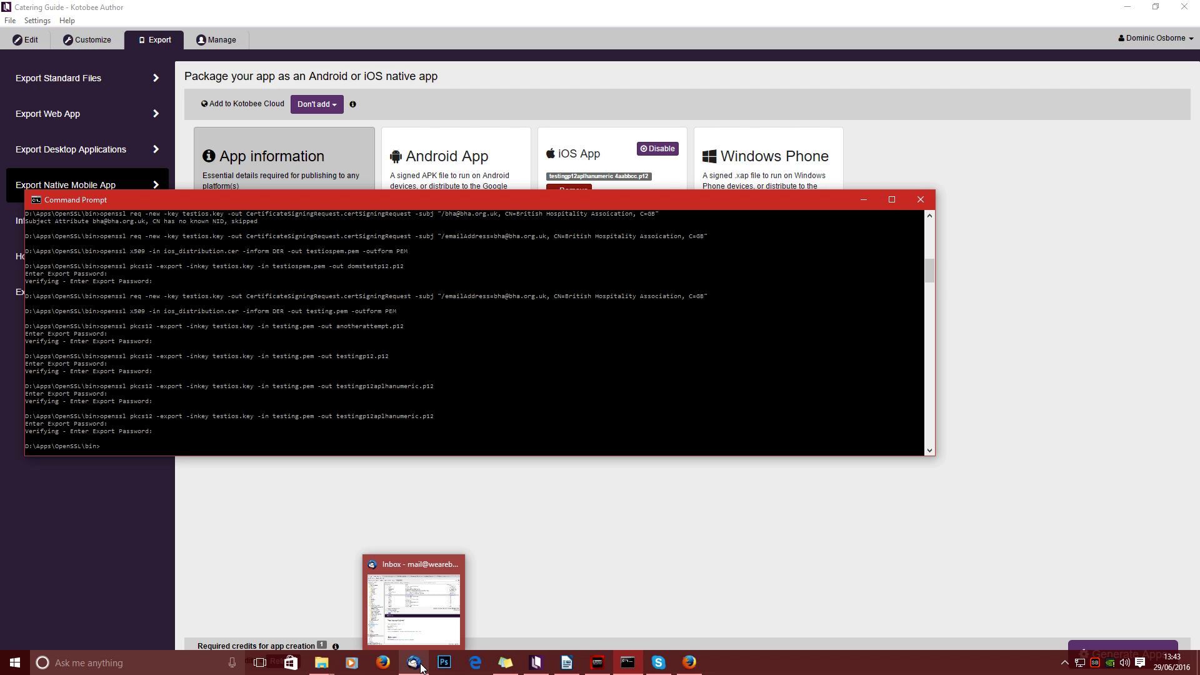
pyautogui.click(421, 669)
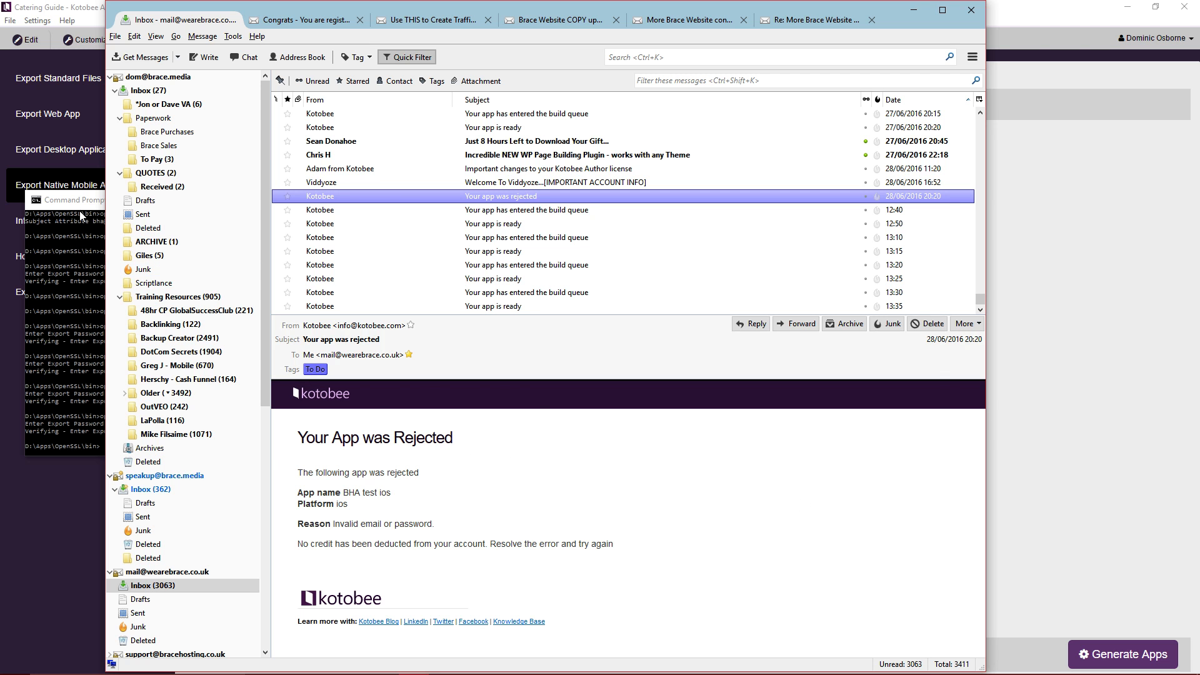
# Raise Command Prompt over the rejection email and move it right to show the pkcs12 exports.
pyautogui.click(80, 243)
pyautogui.moveTo(359, 200); pyautogui.dragTo(462, 196)
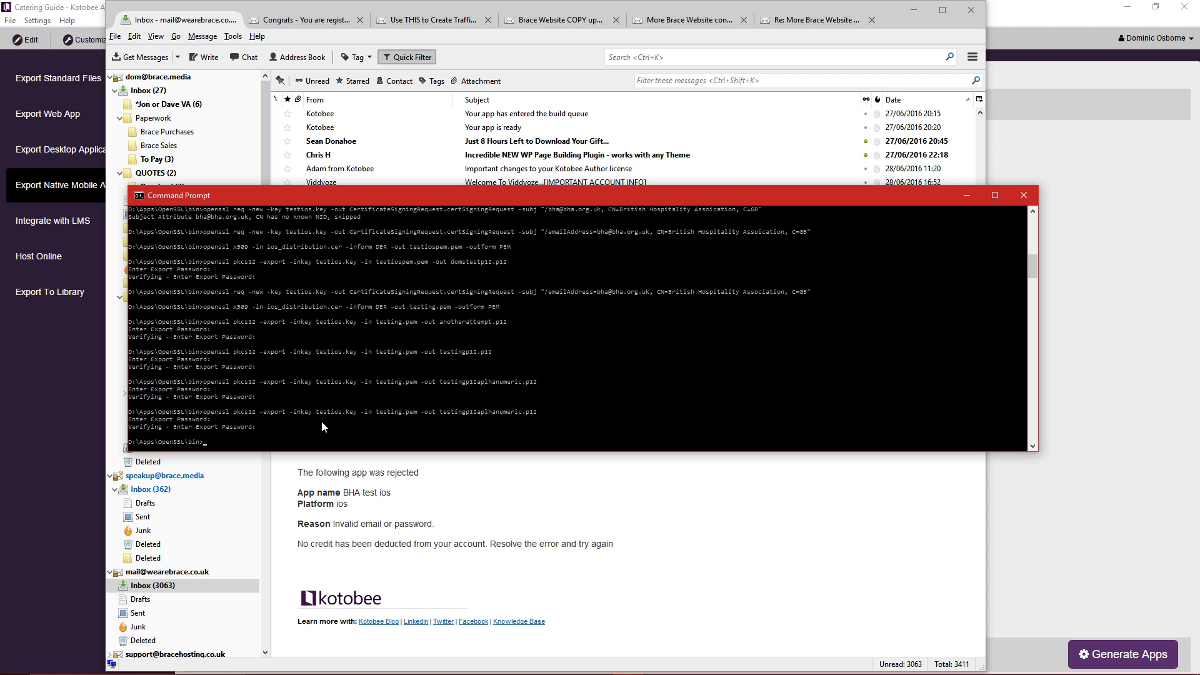
# Check Kotobee's iOS certificate password field, then open the latest 'Your App is Ready' email.
pyautogui.click(1026, 32)
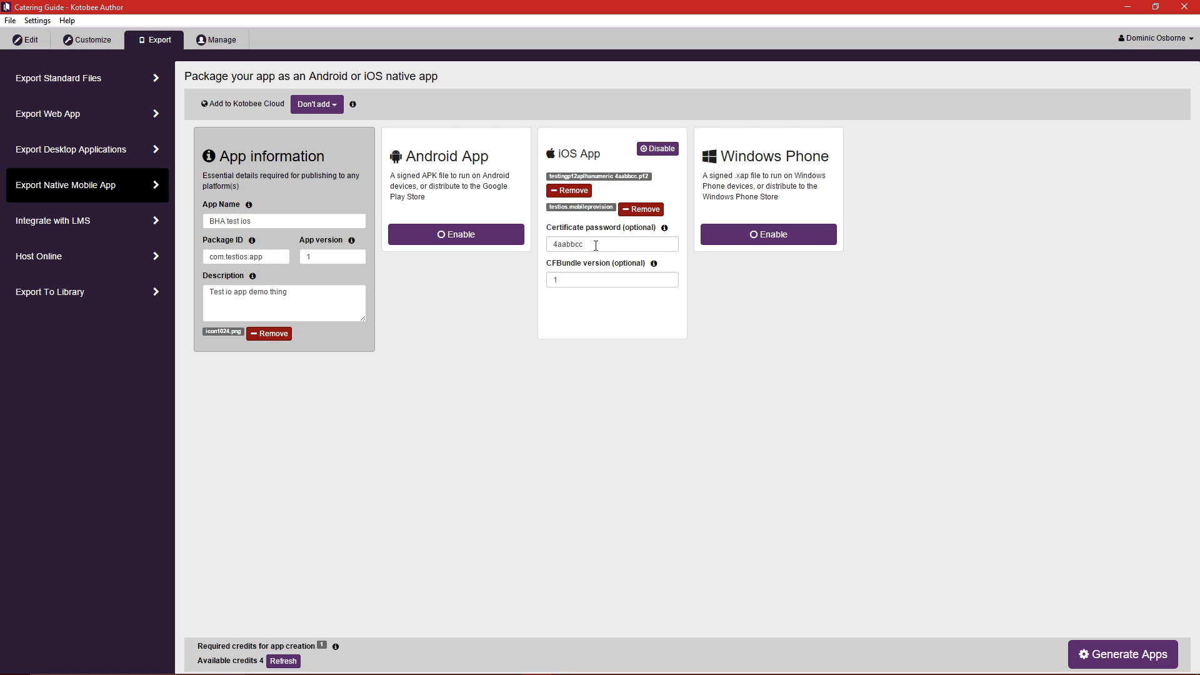
pyautogui.click(596, 245)
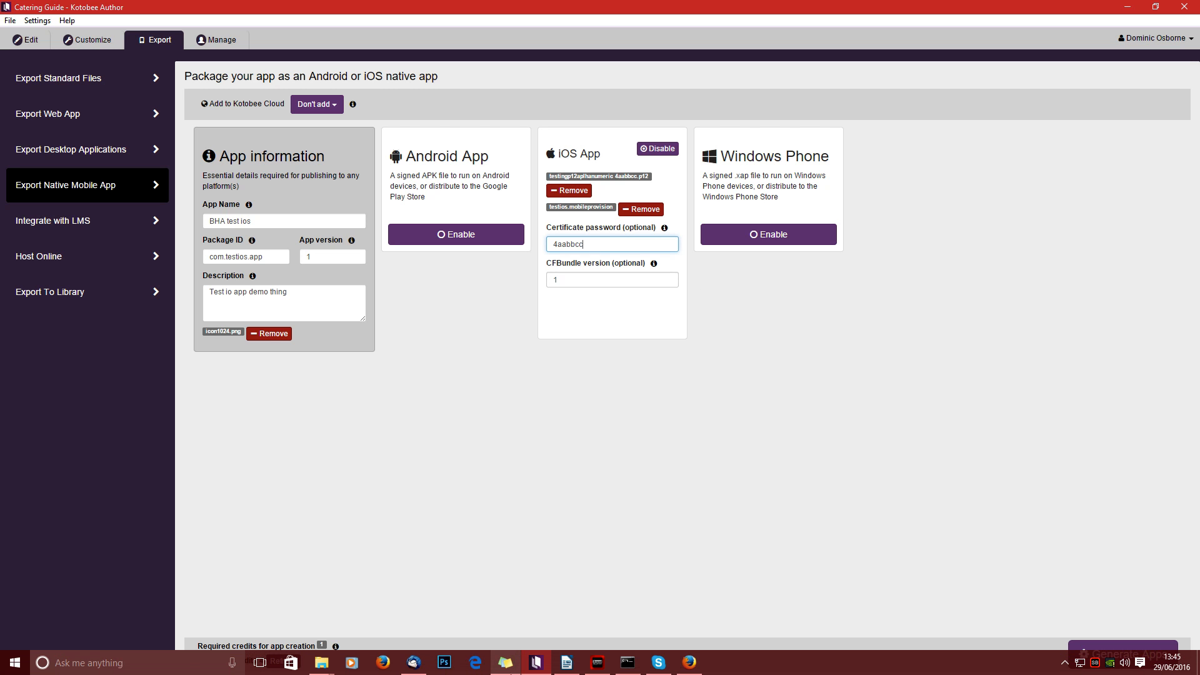
pyautogui.click(417, 664)
pyautogui.click(527, 305)
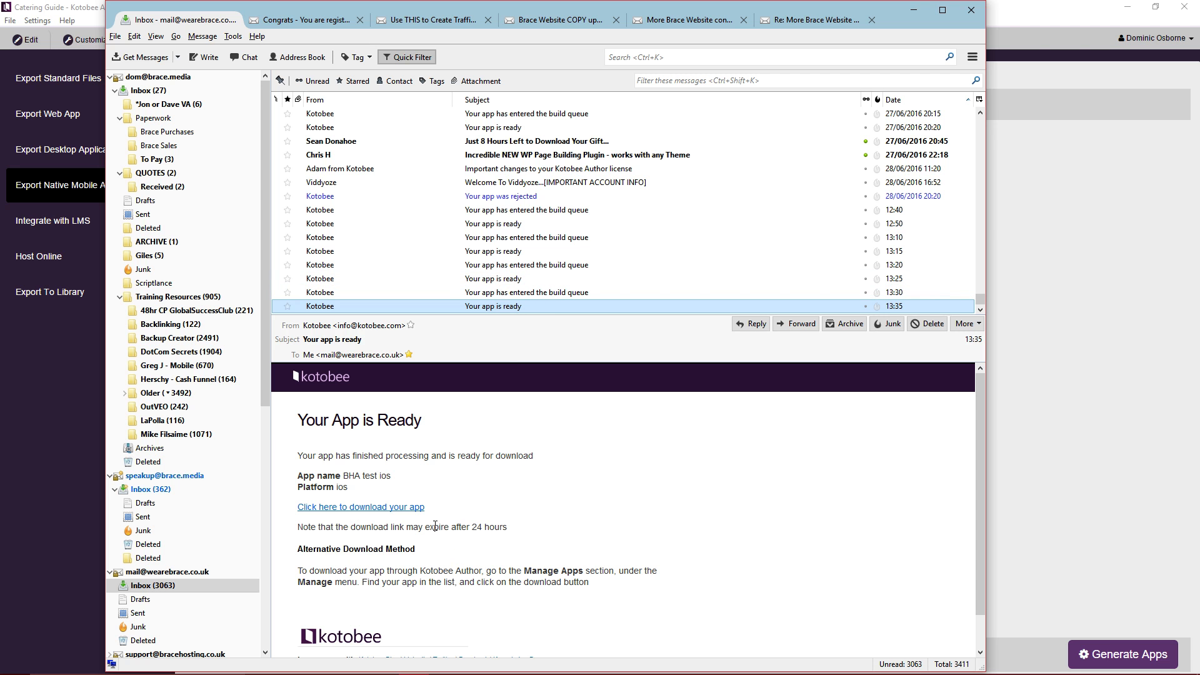
# Follow 'Click here to download your app' to get the 12.3 MB BHAtestios.ipa save prompt.
pyautogui.click(406, 510)
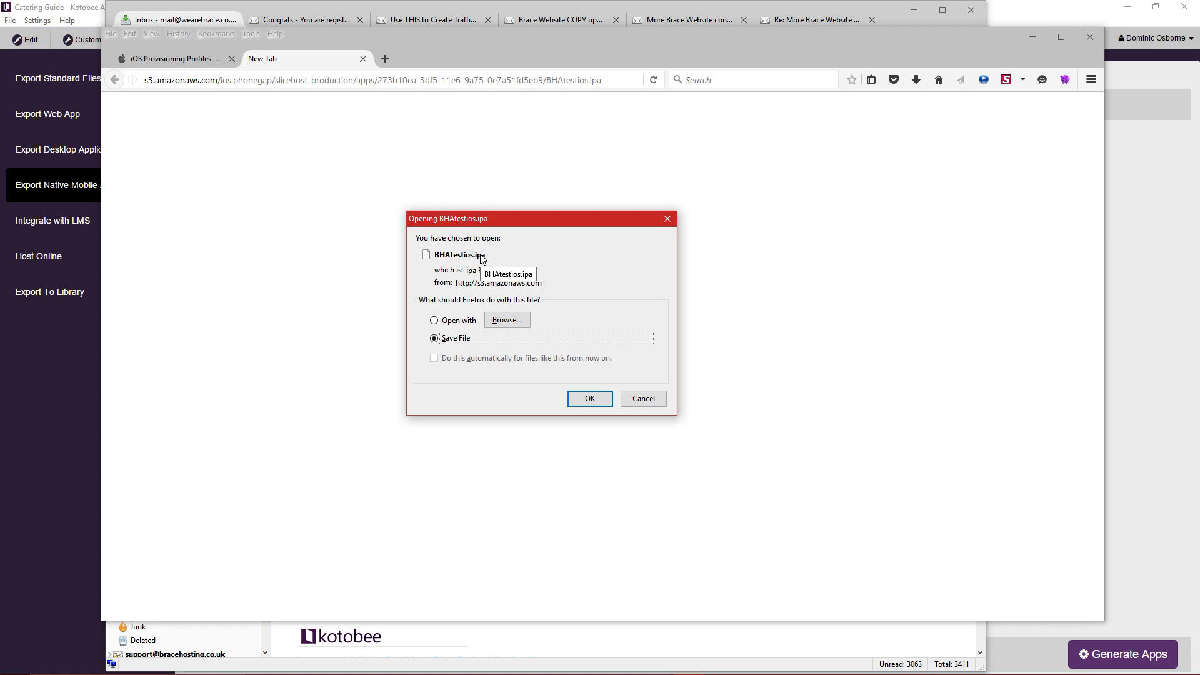
# Return to Kotobee's iOS export panel and inspect the certificate password value.
pyautogui.click(1016, 18)
pyautogui.moveTo(581, 245); pyautogui.dragTo(517, 247)
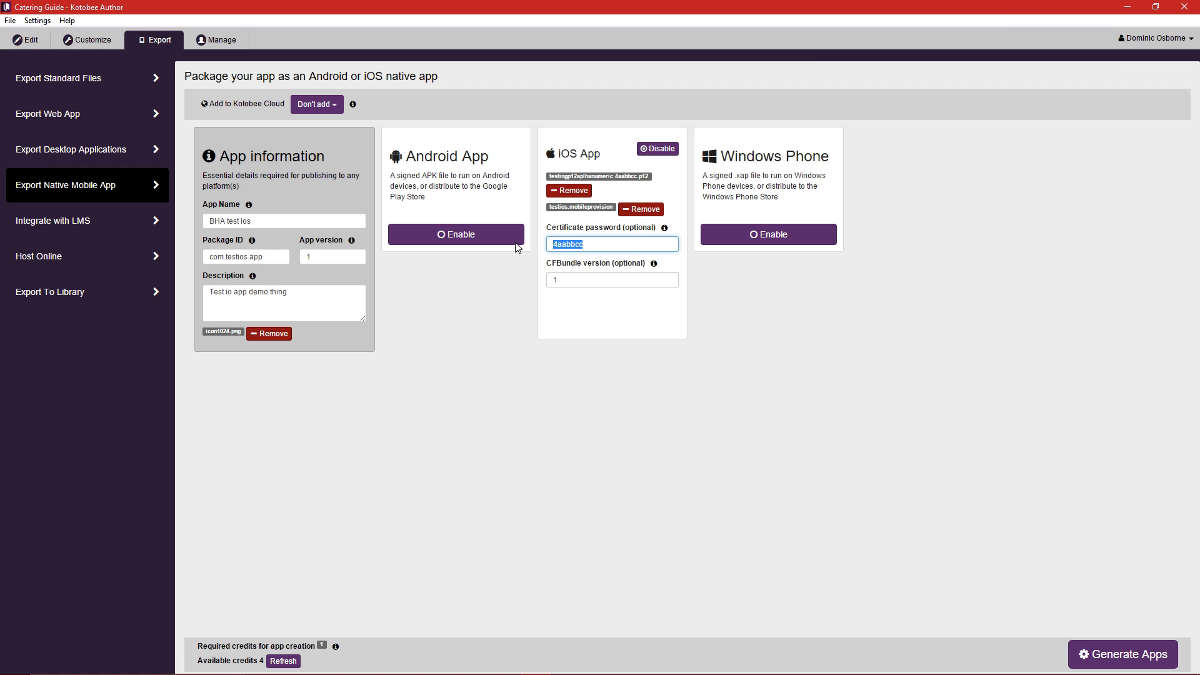
pyautogui.click(615, 243)
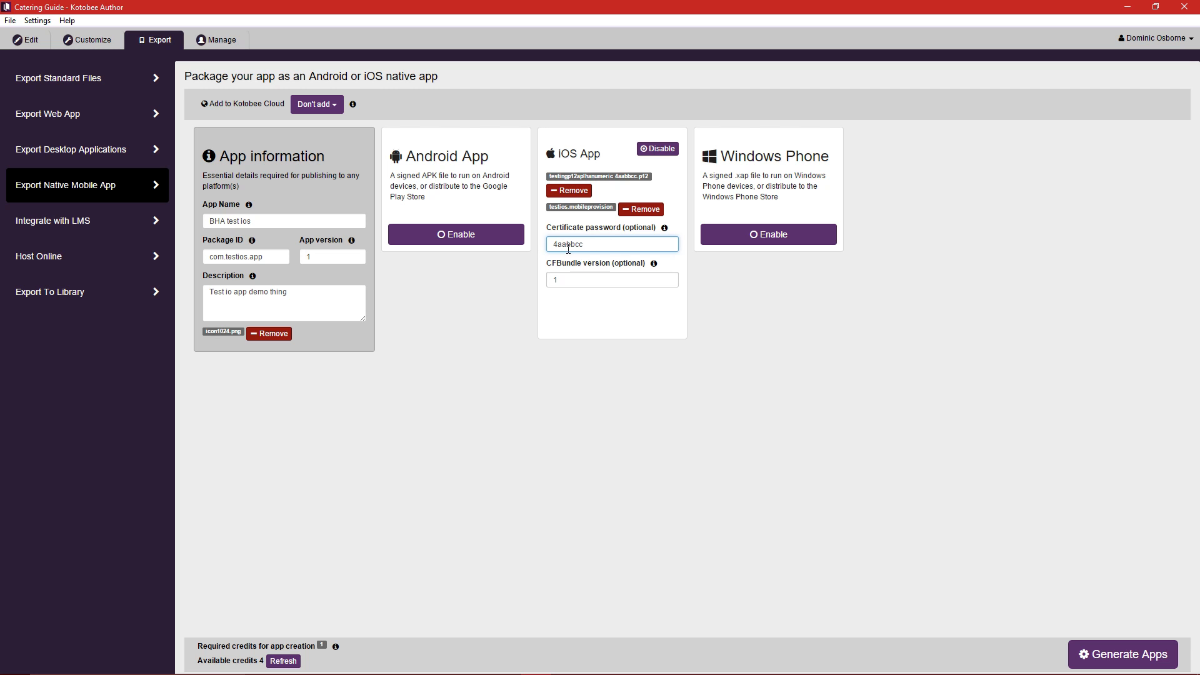